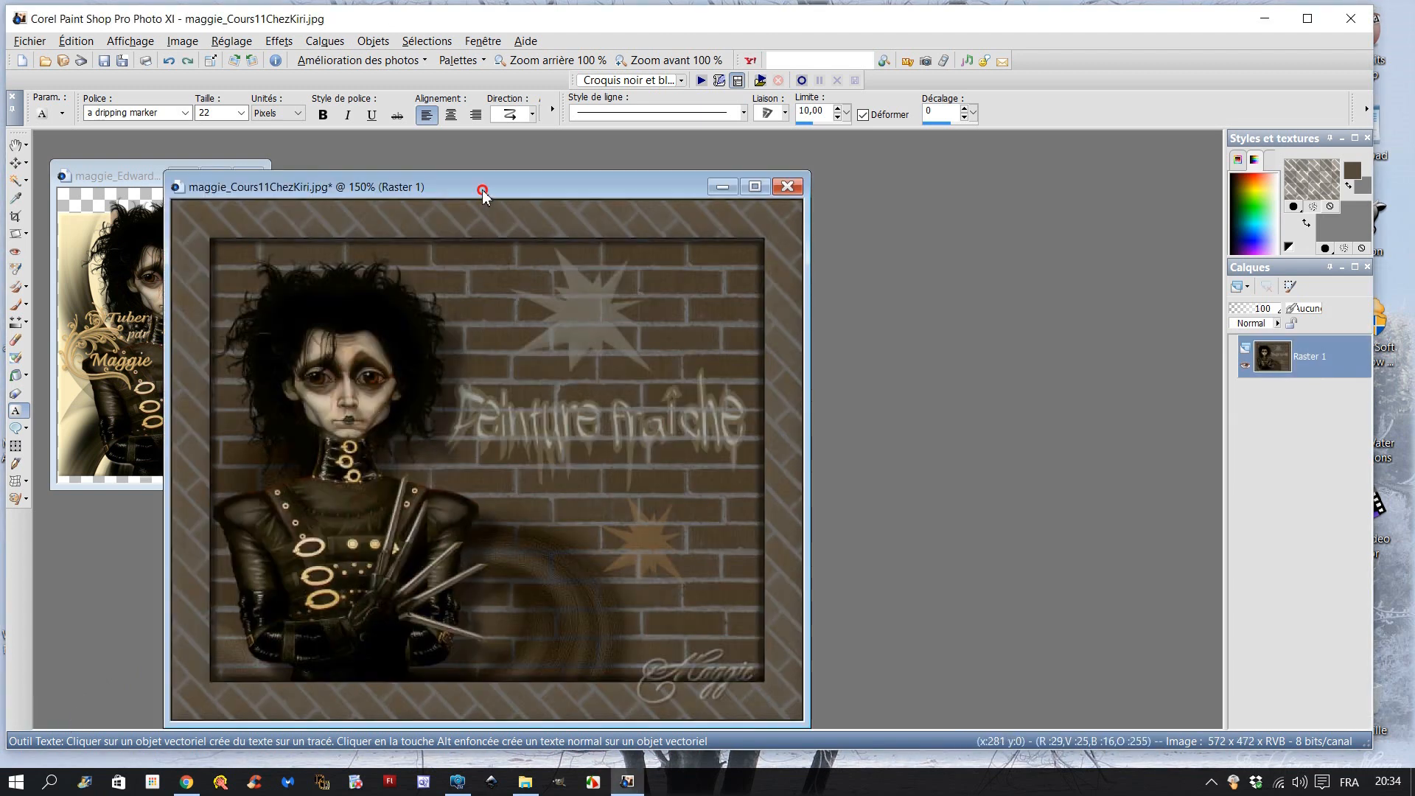
Minimize the finished maggie_Cours11ChezKiri.jpg example and move the tube image out of the way
left_click_drag(483, 192, 447, 165)
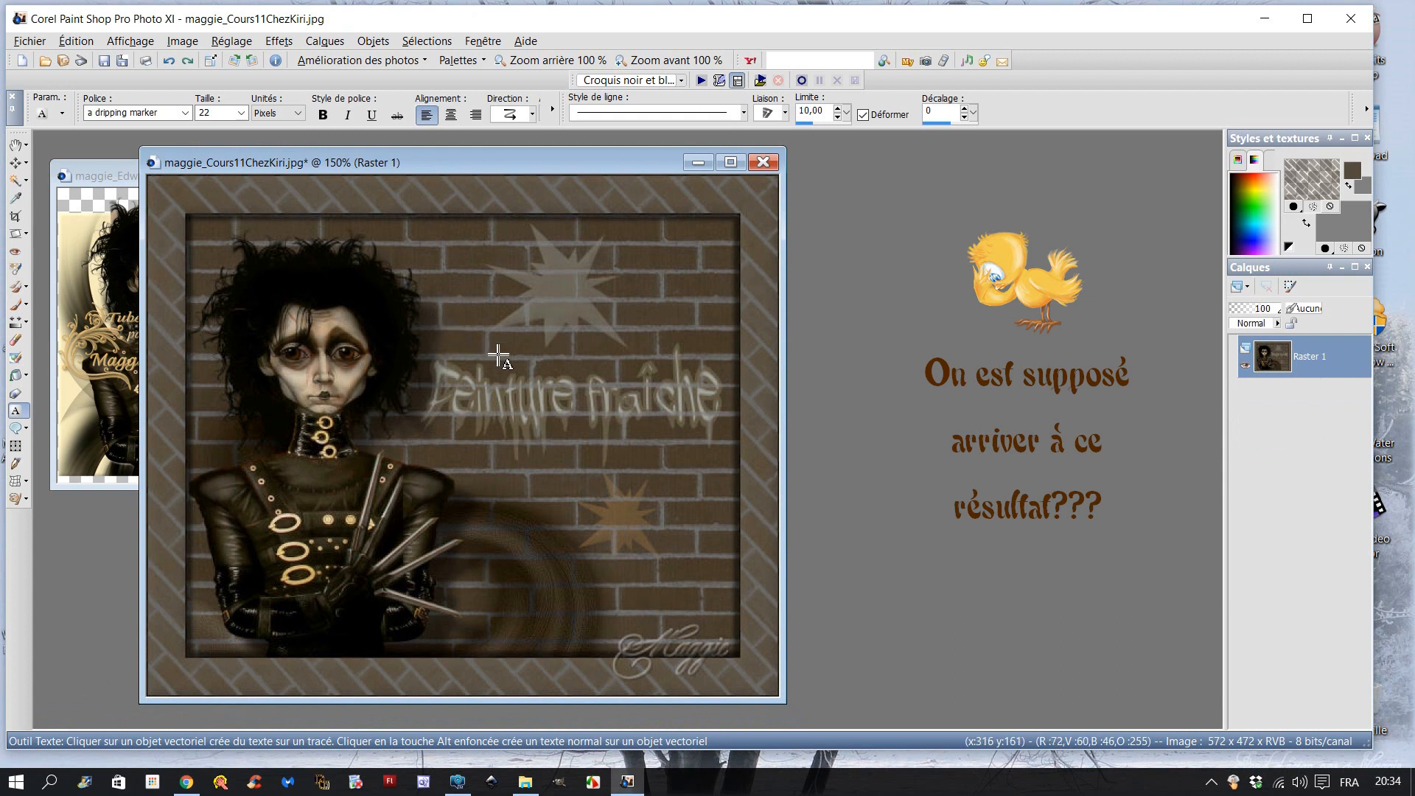
scroll(498, 356, "up", 1)
left_click_drag(478, 154, 460, 155)
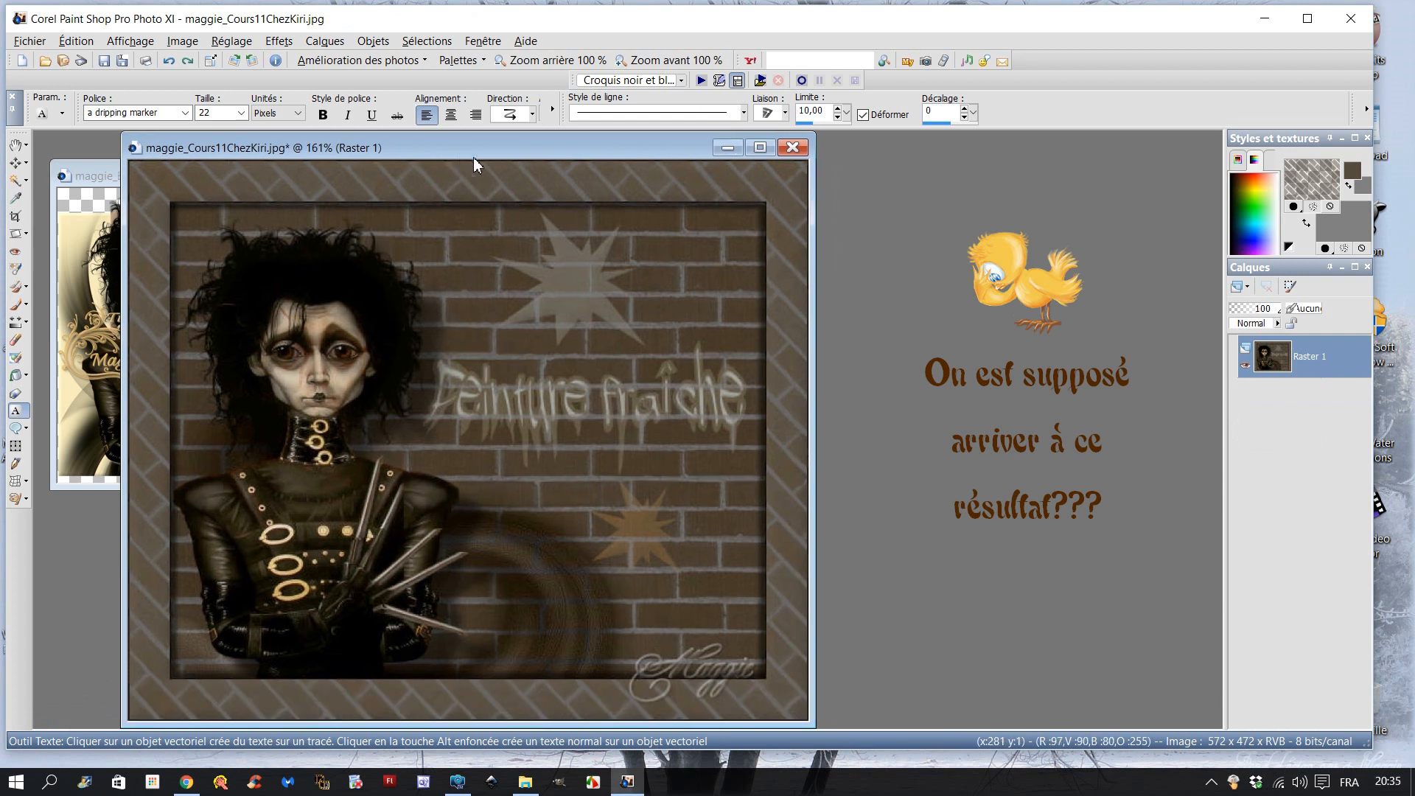
left_click(726, 148)
left_click_drag(103, 175, 85, 165)
Create a transparent 500 x 400 pixel raster image, place it beside the tube, and activate the Flood Fill tool
left_click(30, 41)
left_click(29, 54)
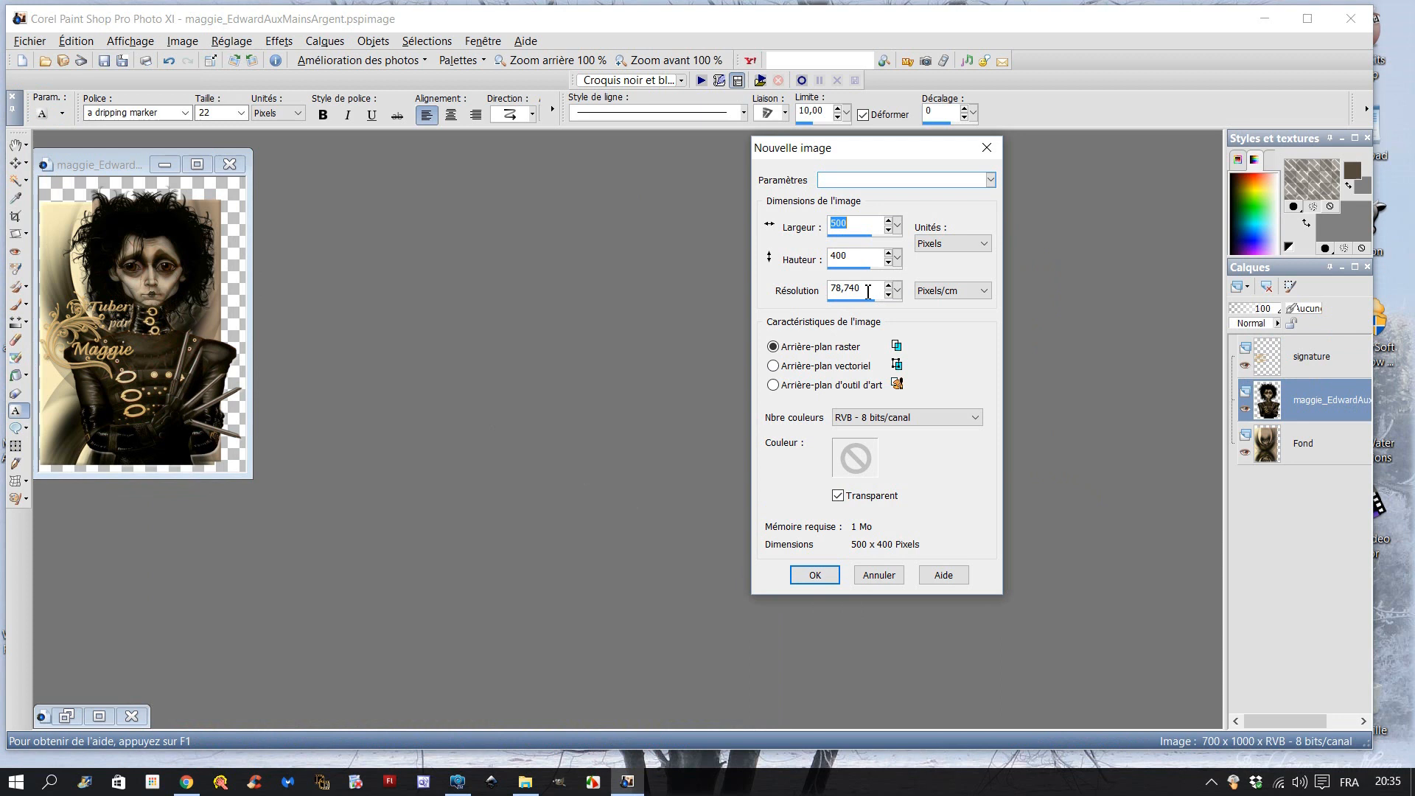
left_click(811, 575)
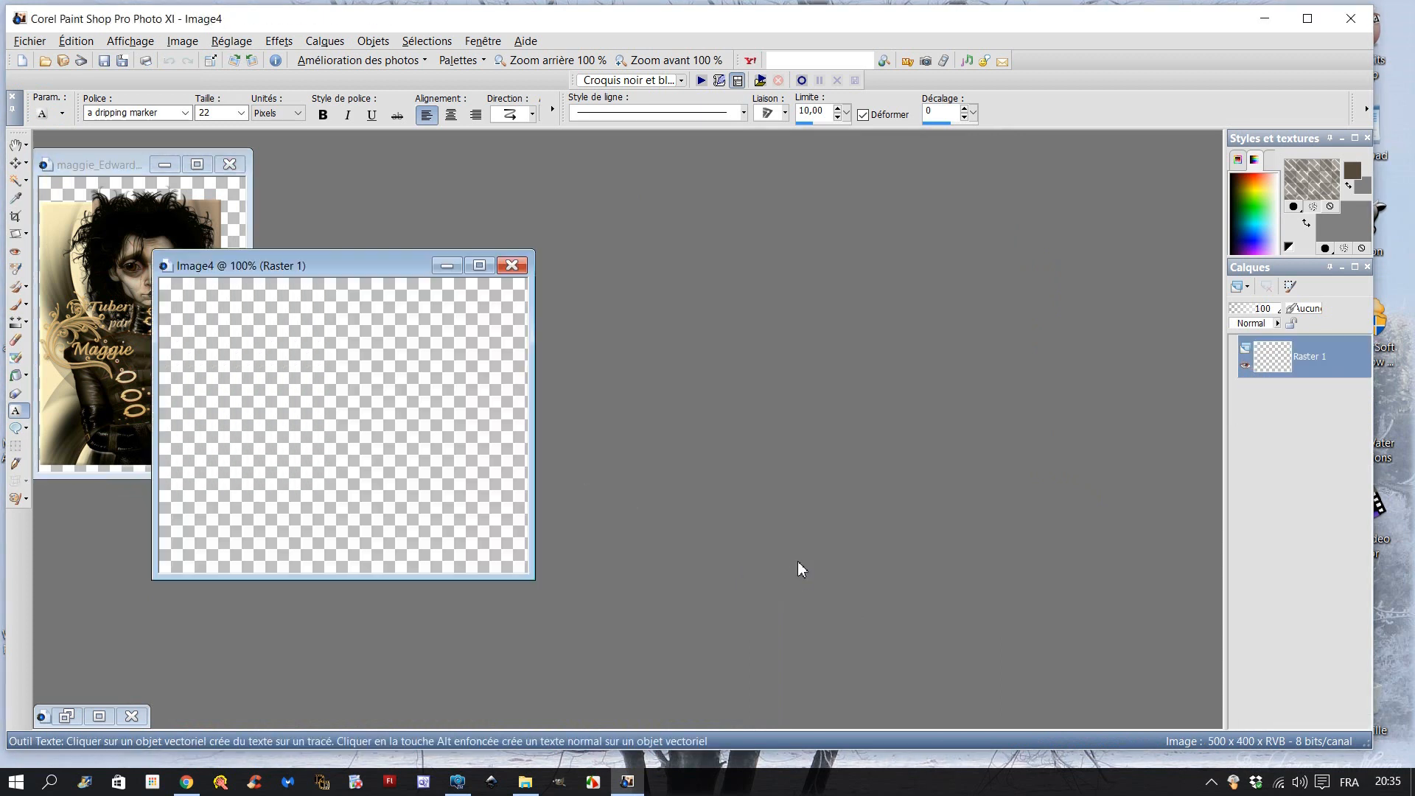
left_click_drag(346, 265, 643, 253)
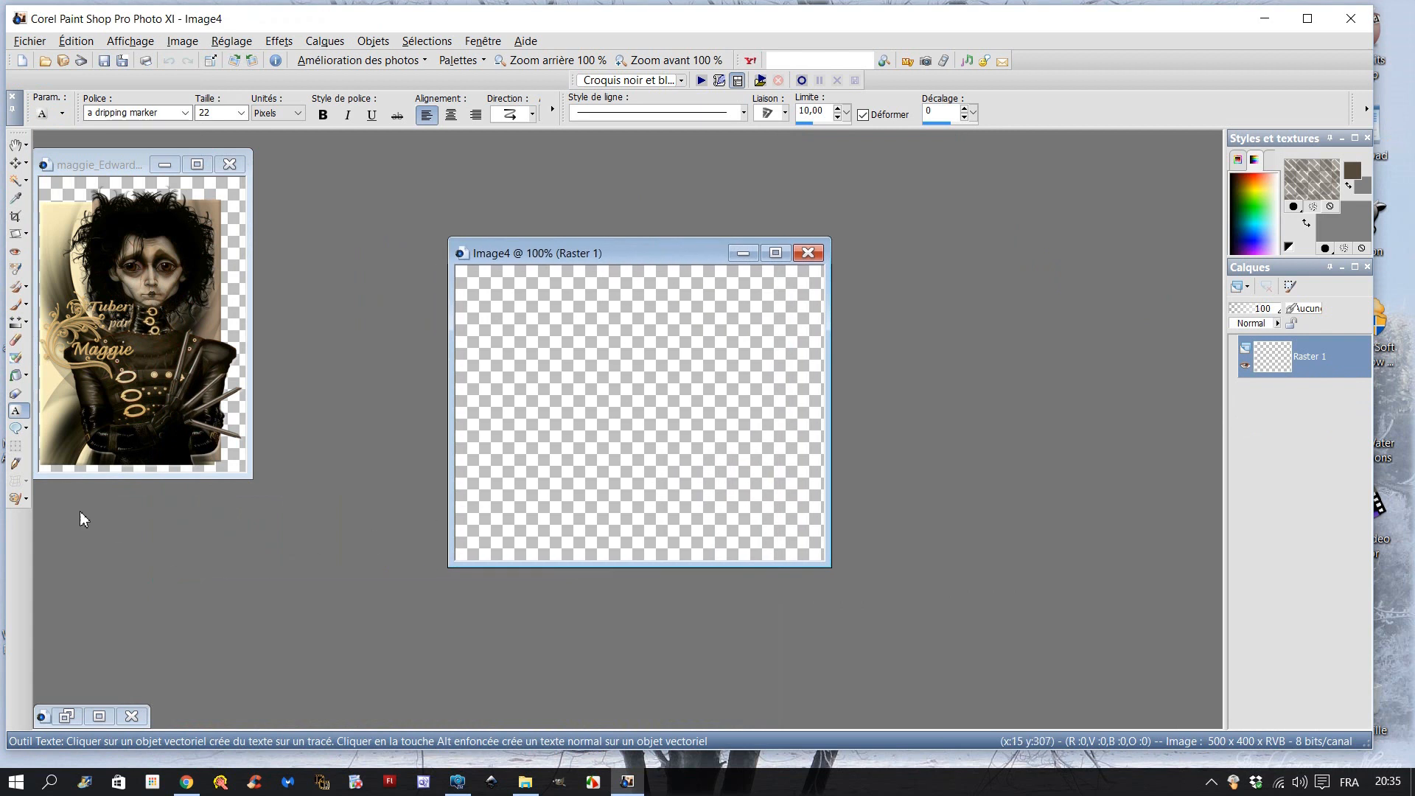
left_click(16, 375)
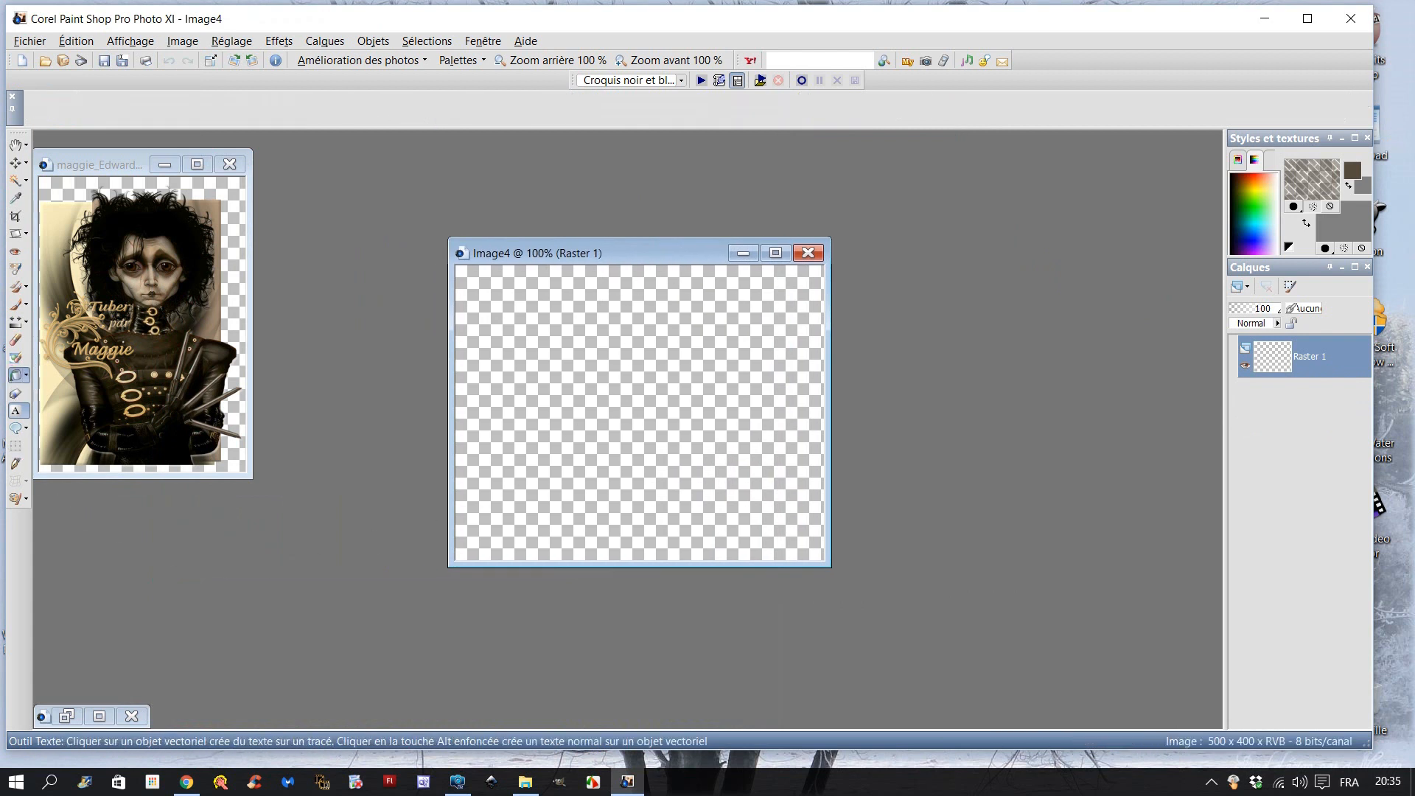
left_click(1342, 227)
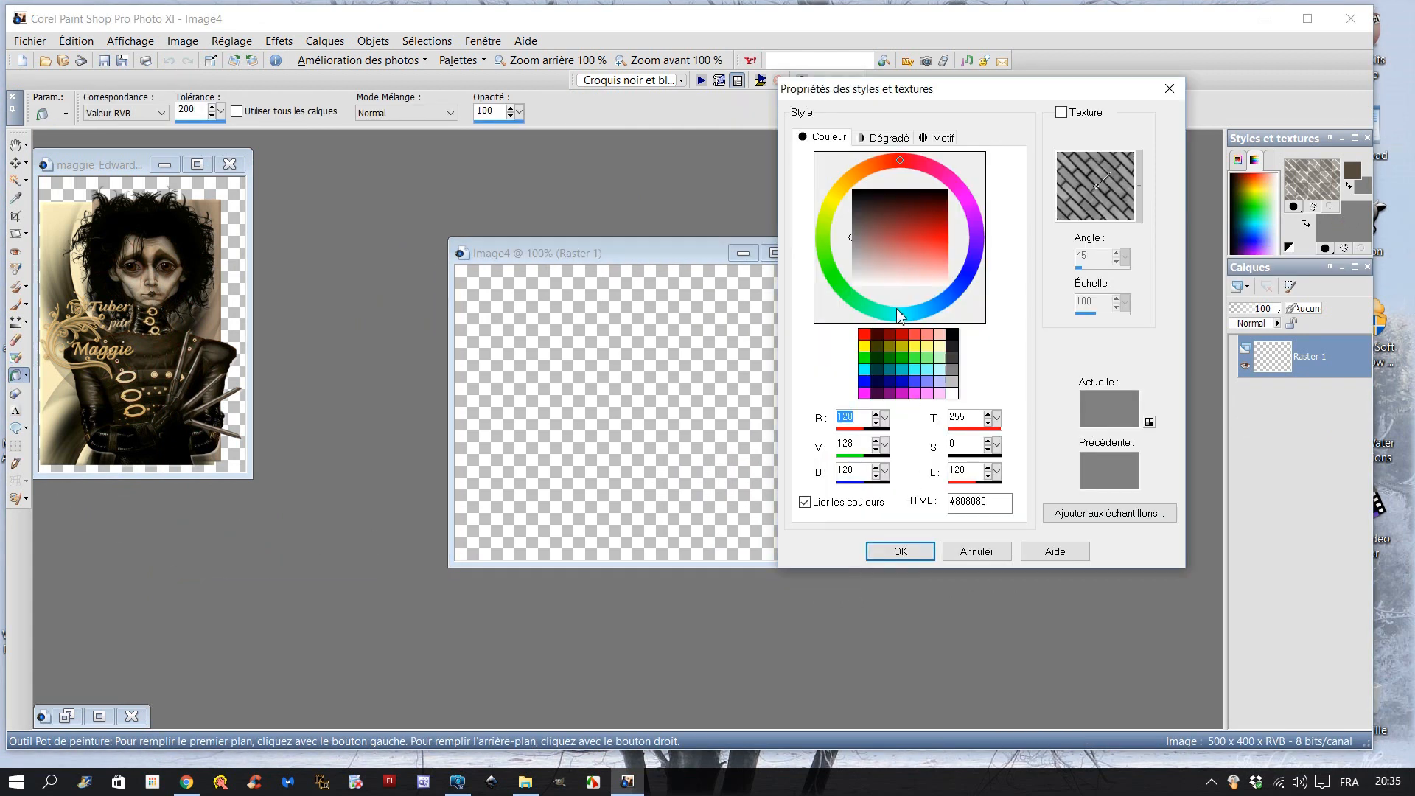
left_click_drag(997, 509, 935, 507)
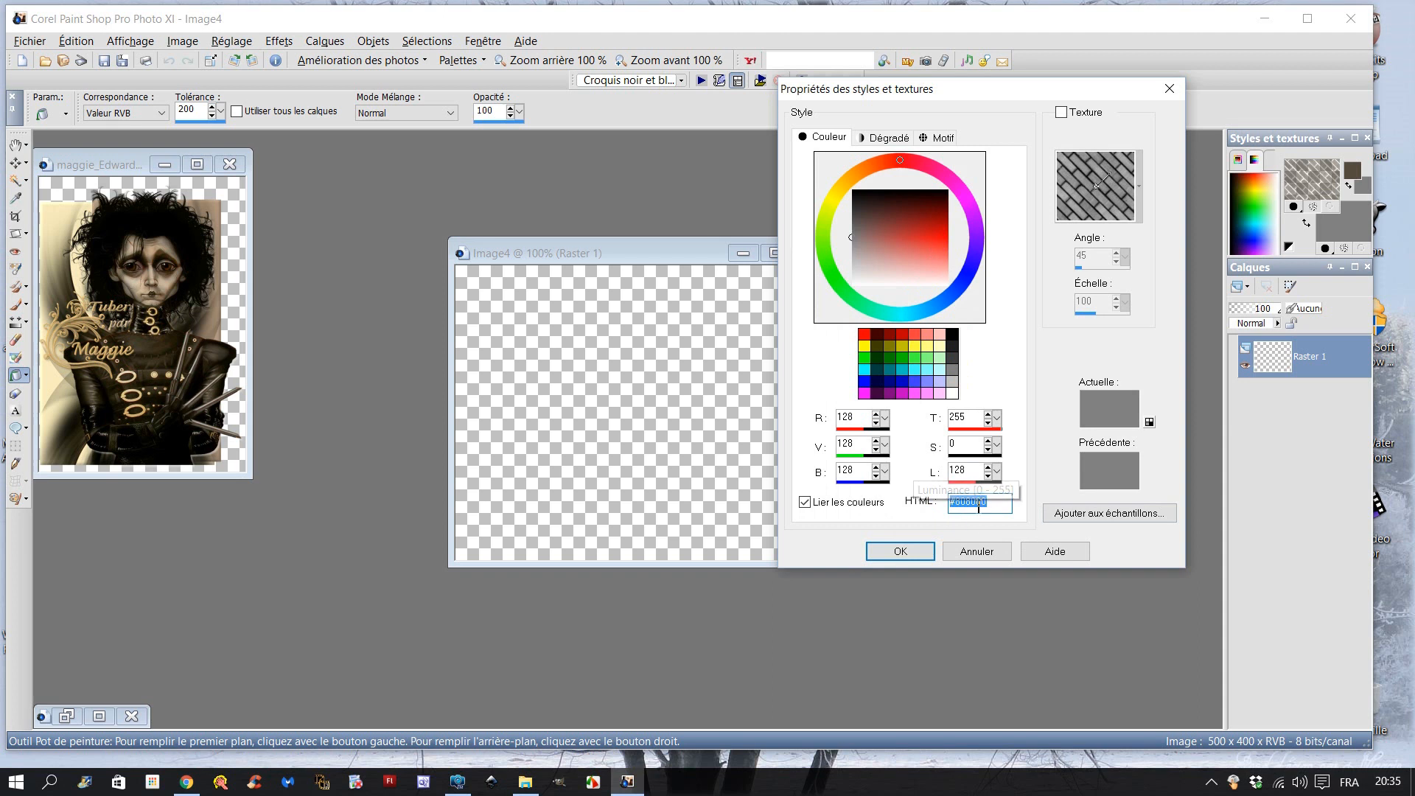
left_click(978, 554)
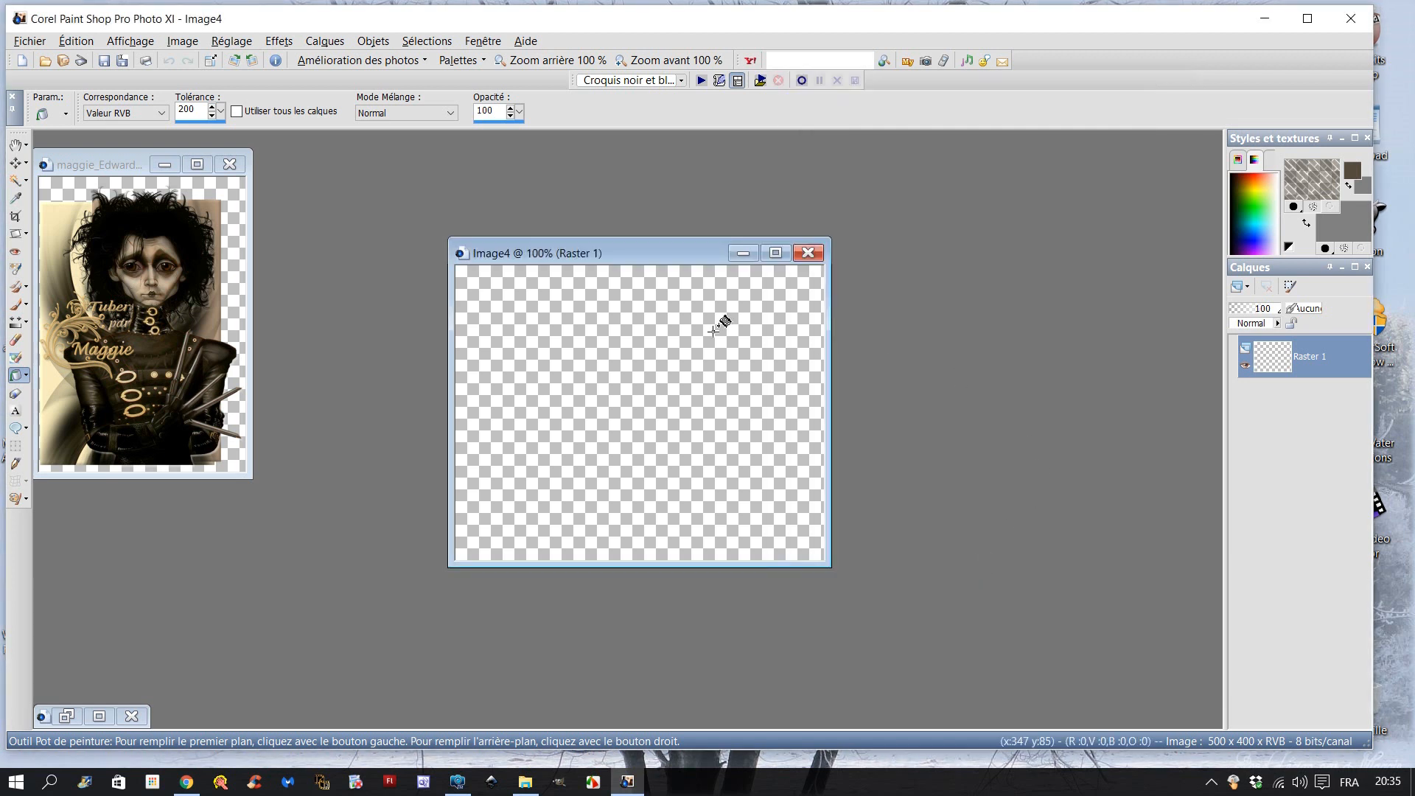
Restore the finished example image and sample the grey #676664 from its brick wall as the background colour
left_click(67, 716)
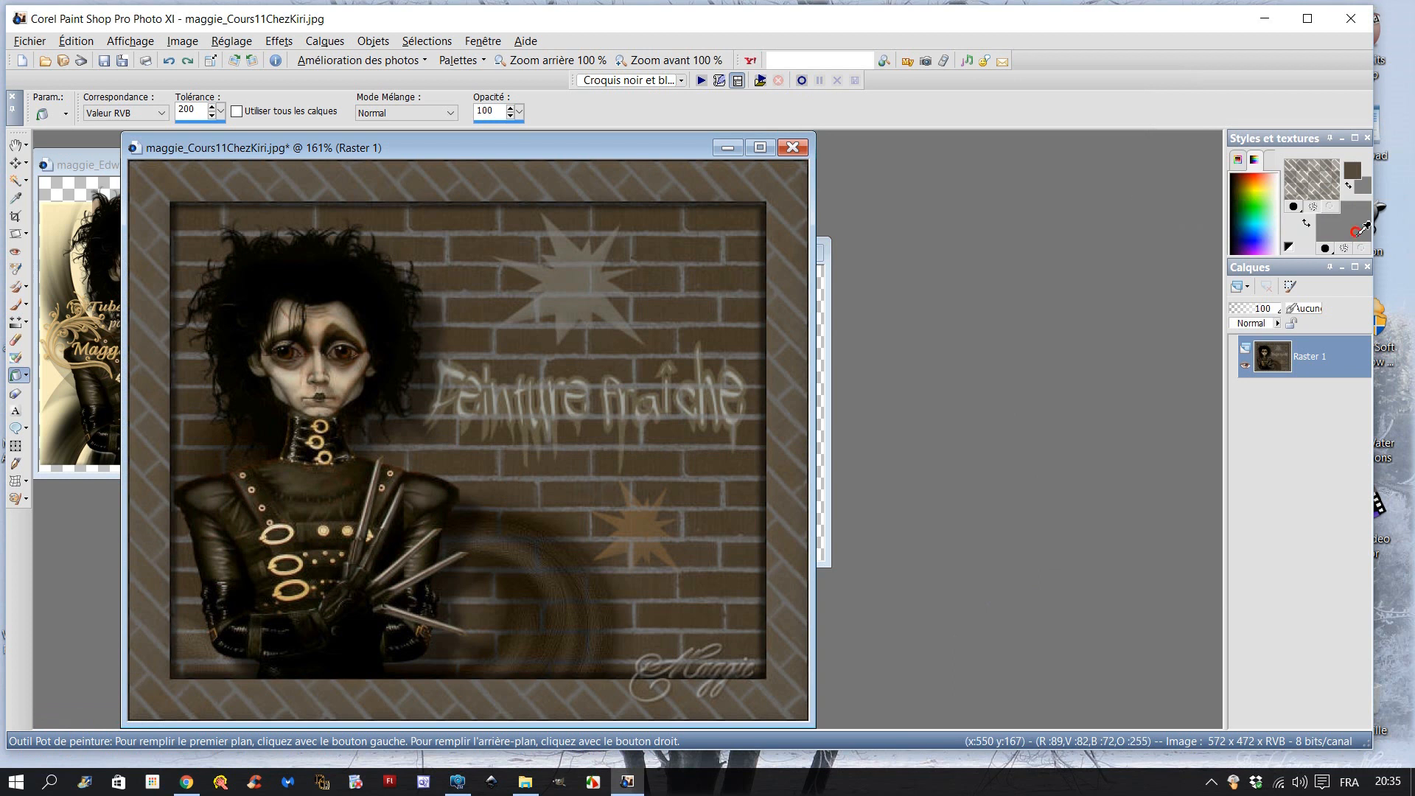
left_click(1318, 183)
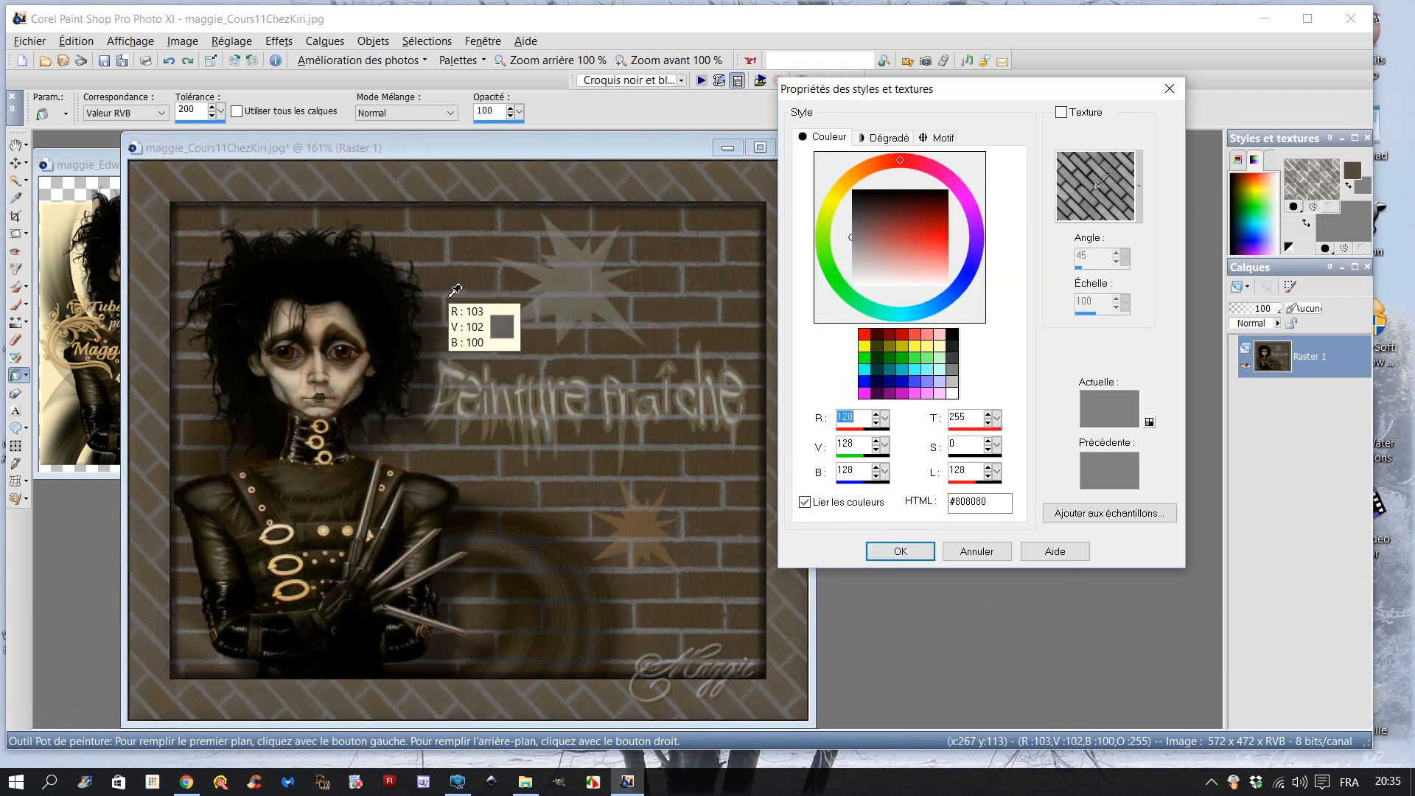
left_click(457, 290)
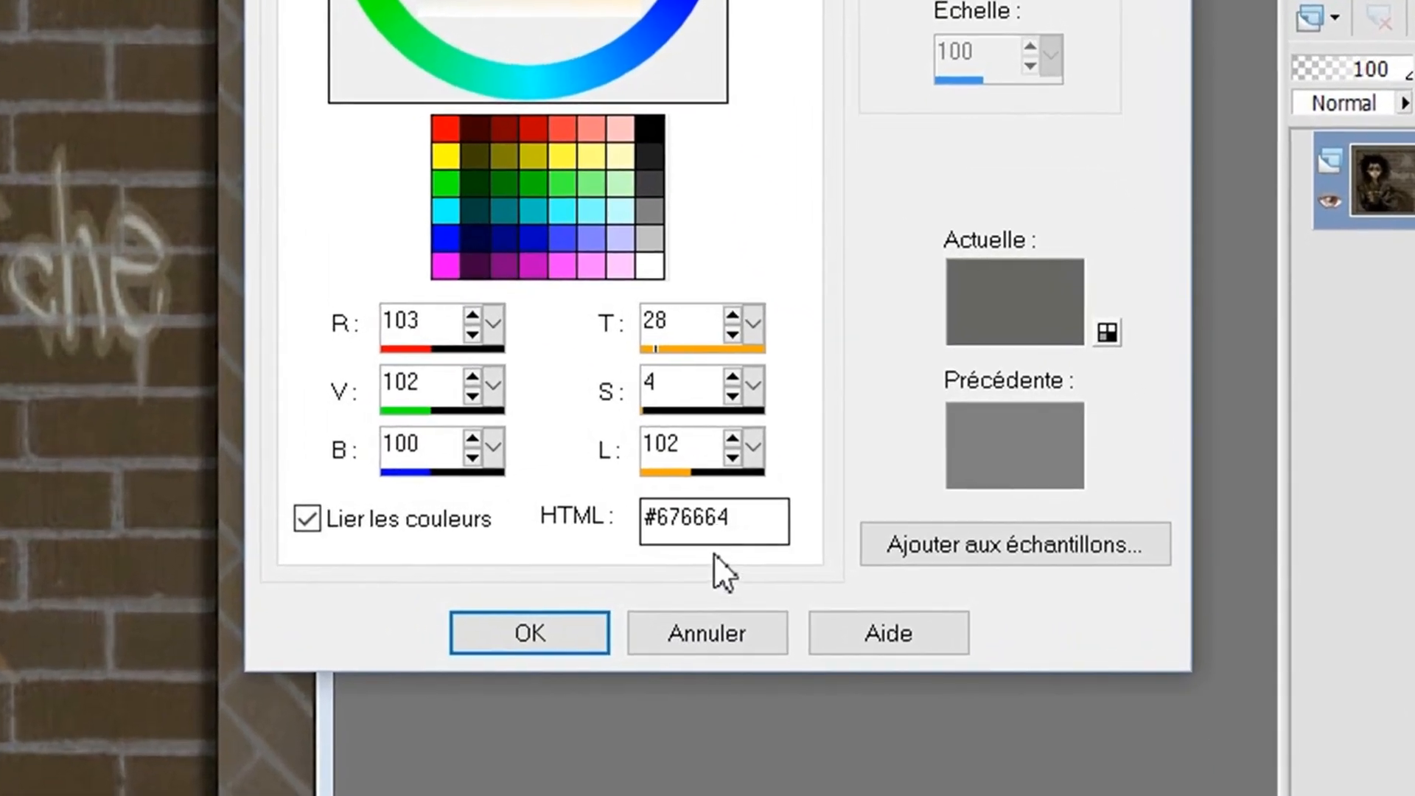
left_click(578, 639)
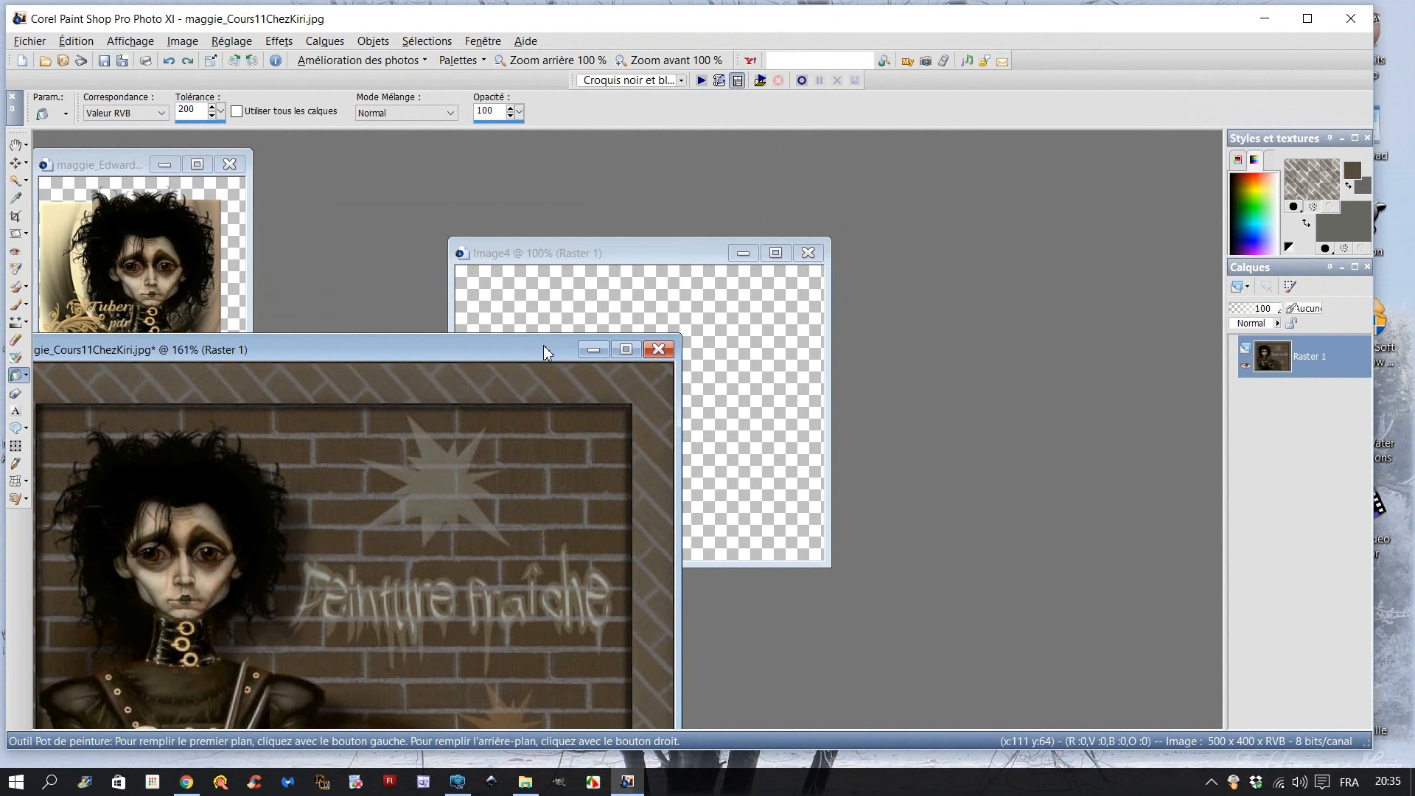
Set the foreground colour to the brown #5b5145 by sampling it
left_click(1353, 171)
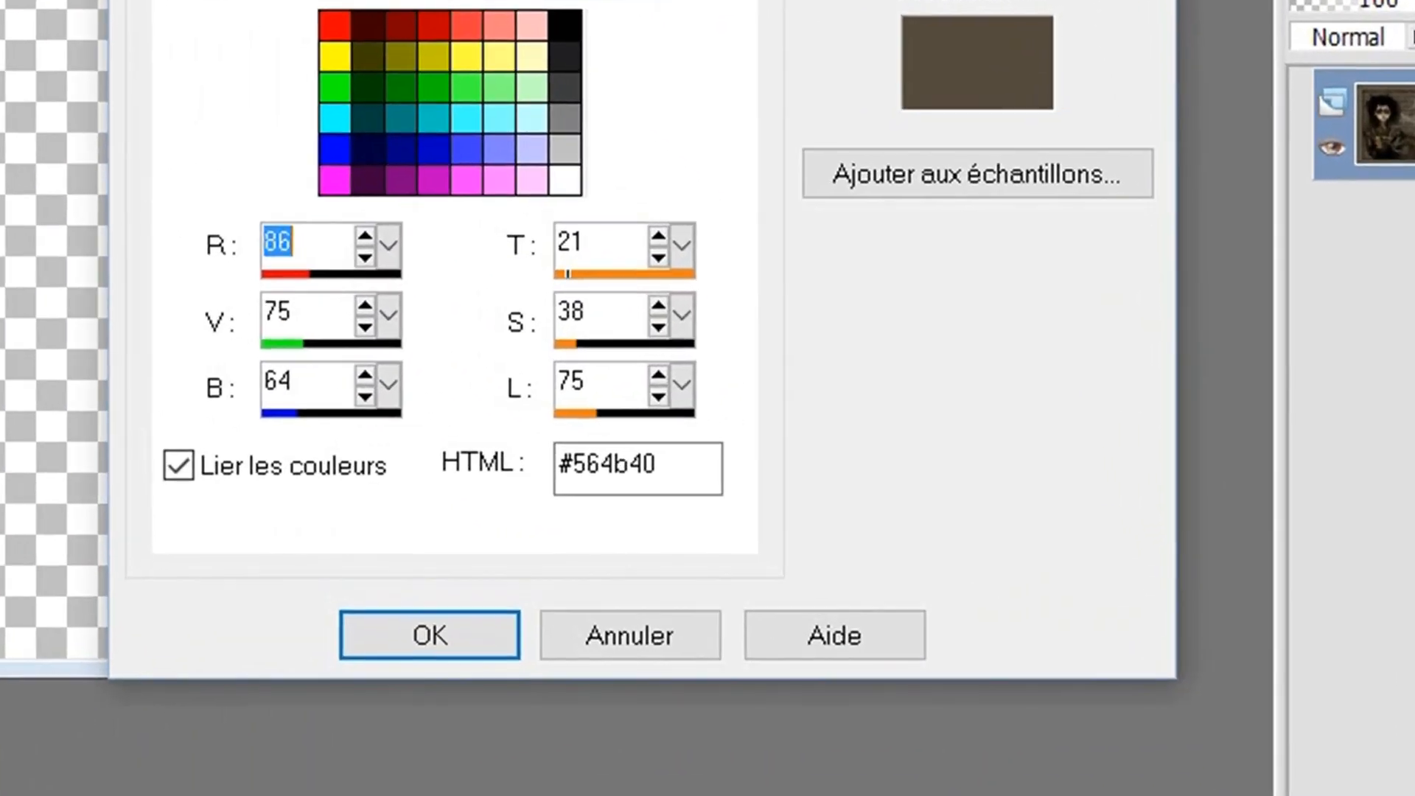
left_click(366, 391)
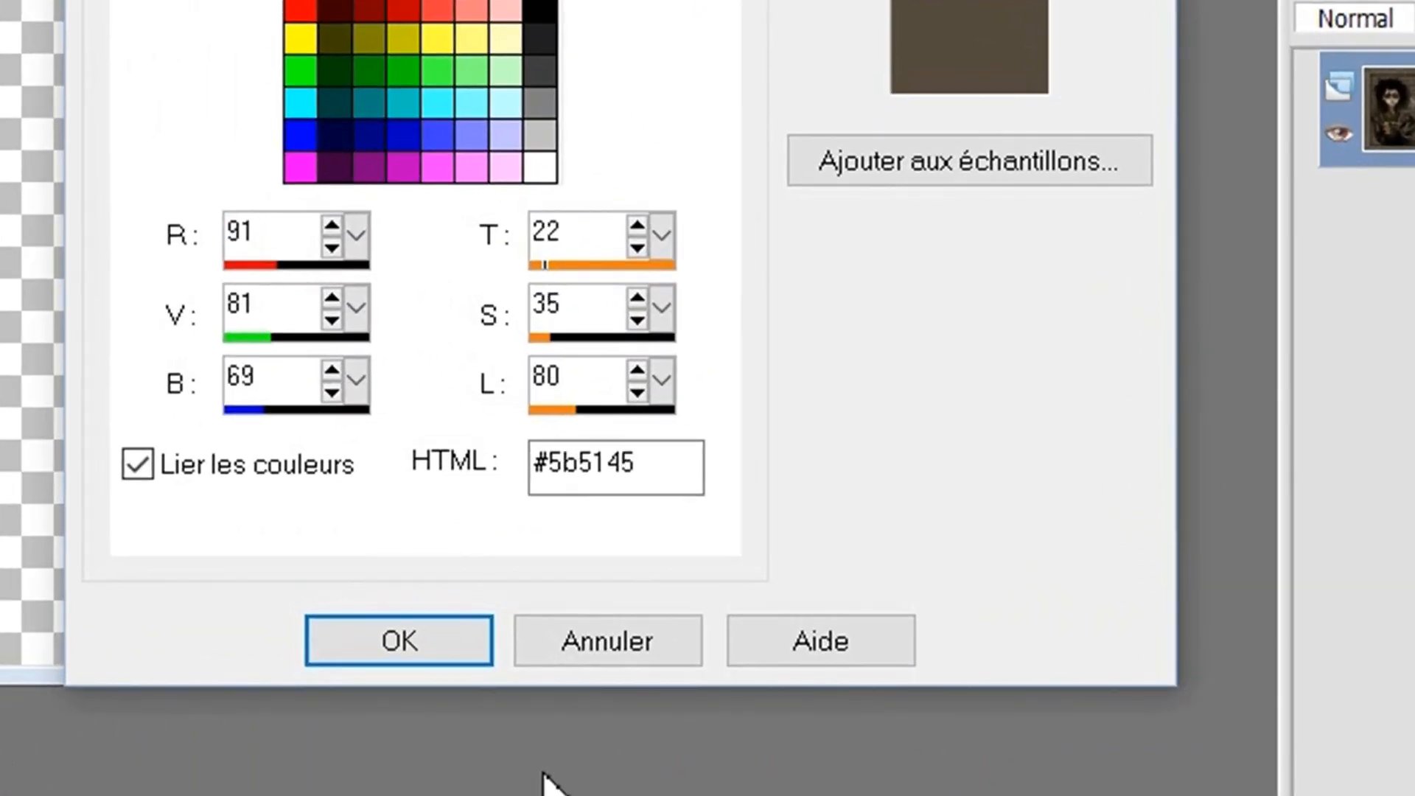
left_click(414, 648)
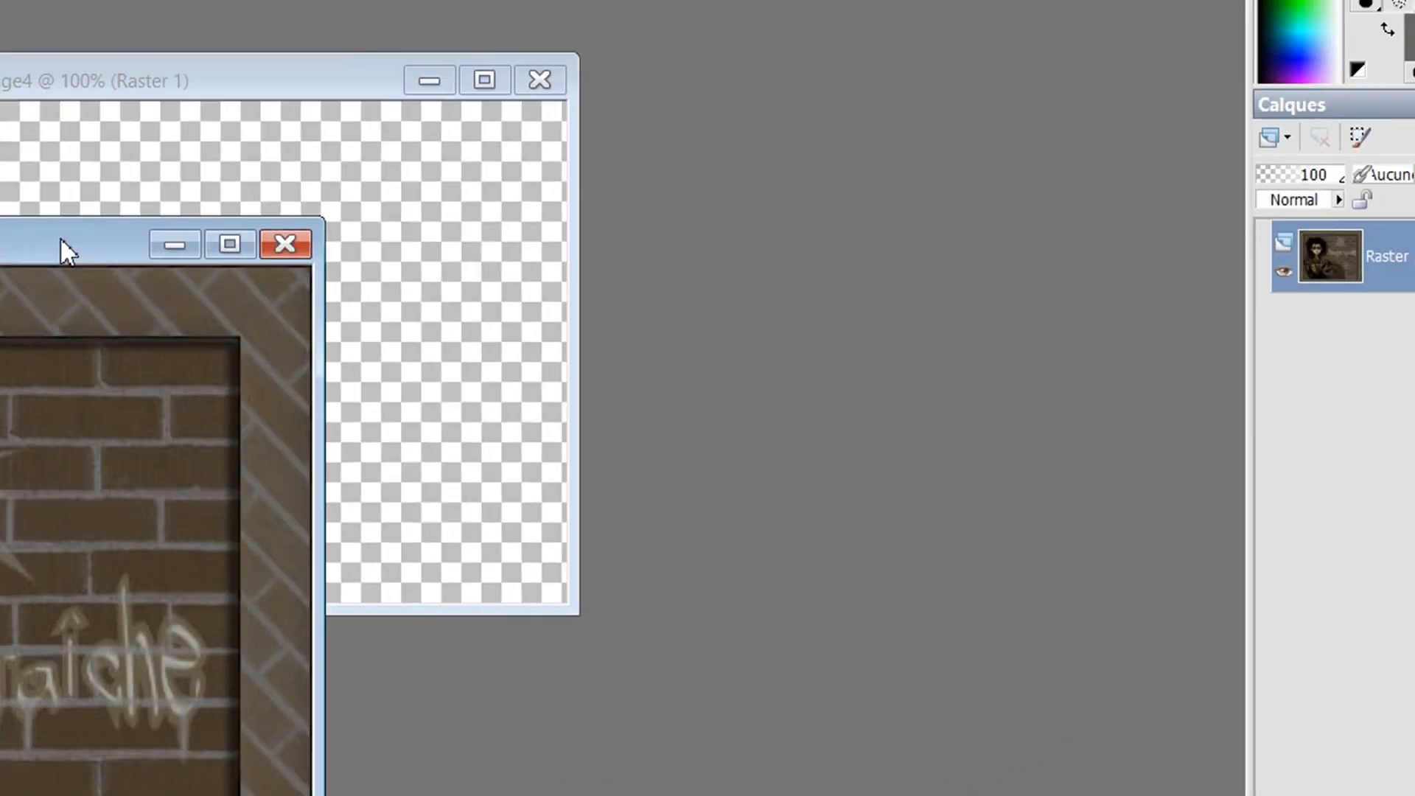
Minimize the example image again and review the background colour's properties beside the blank image
left_click_drag(59, 244, 603, 314)
left_click(696, 322)
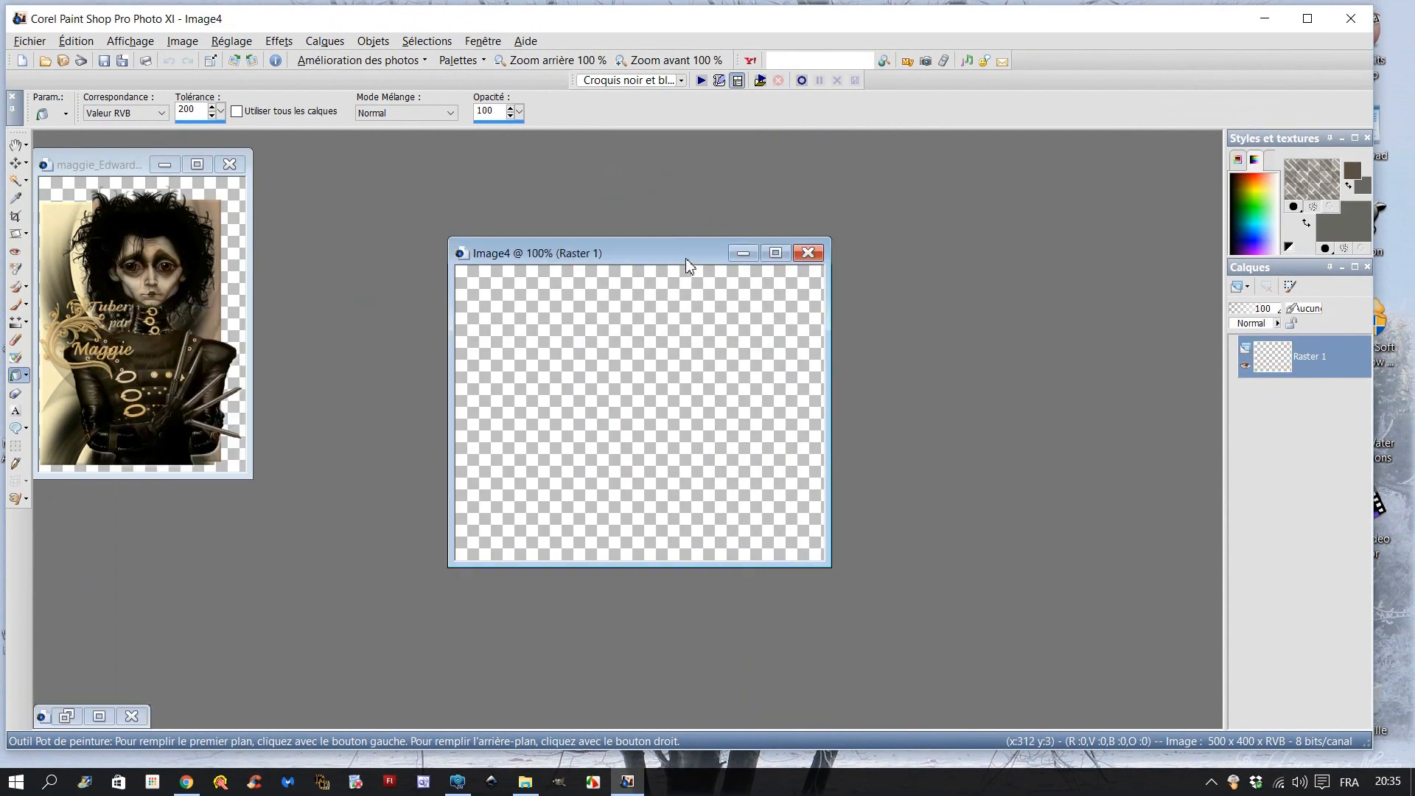
left_click_drag(686, 258, 715, 226)
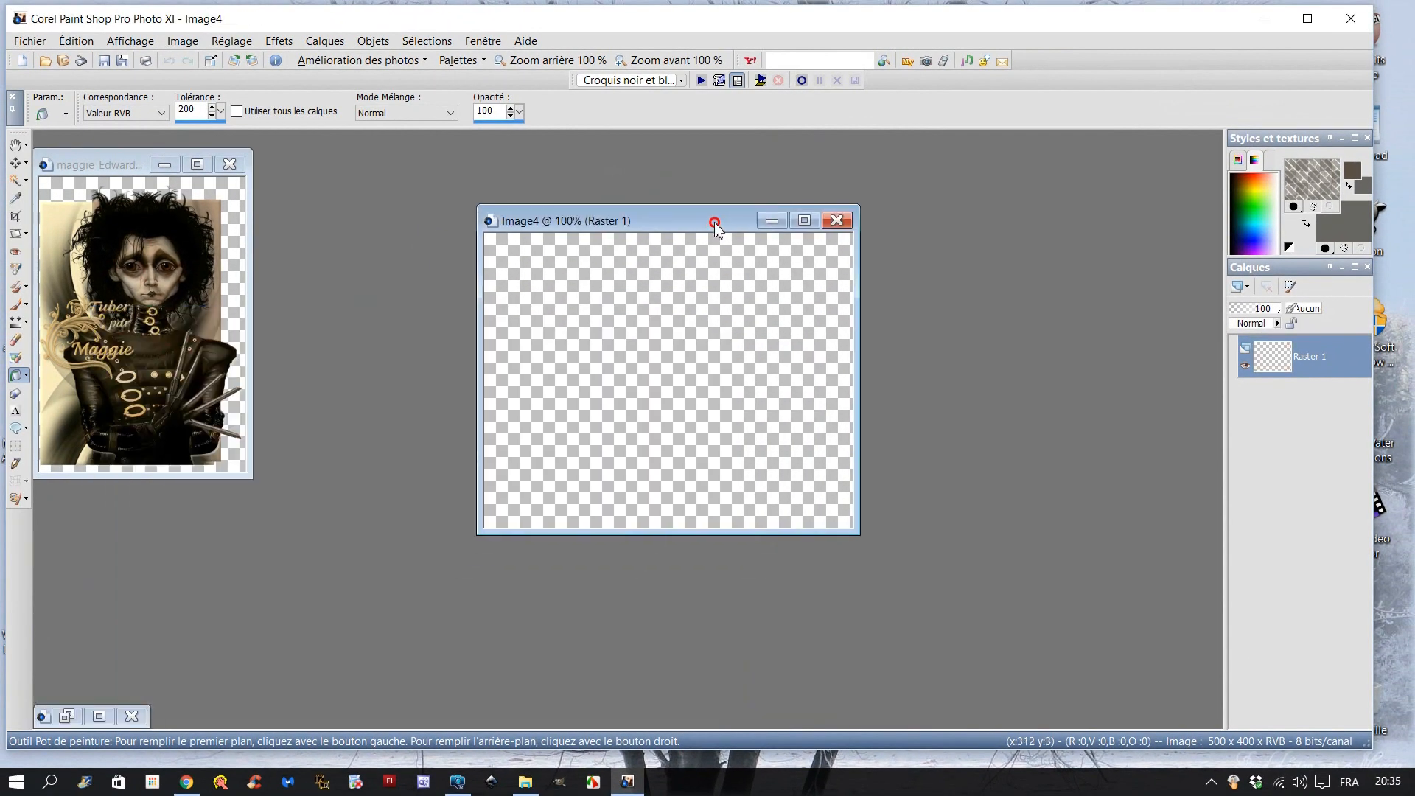
left_click(1349, 229)
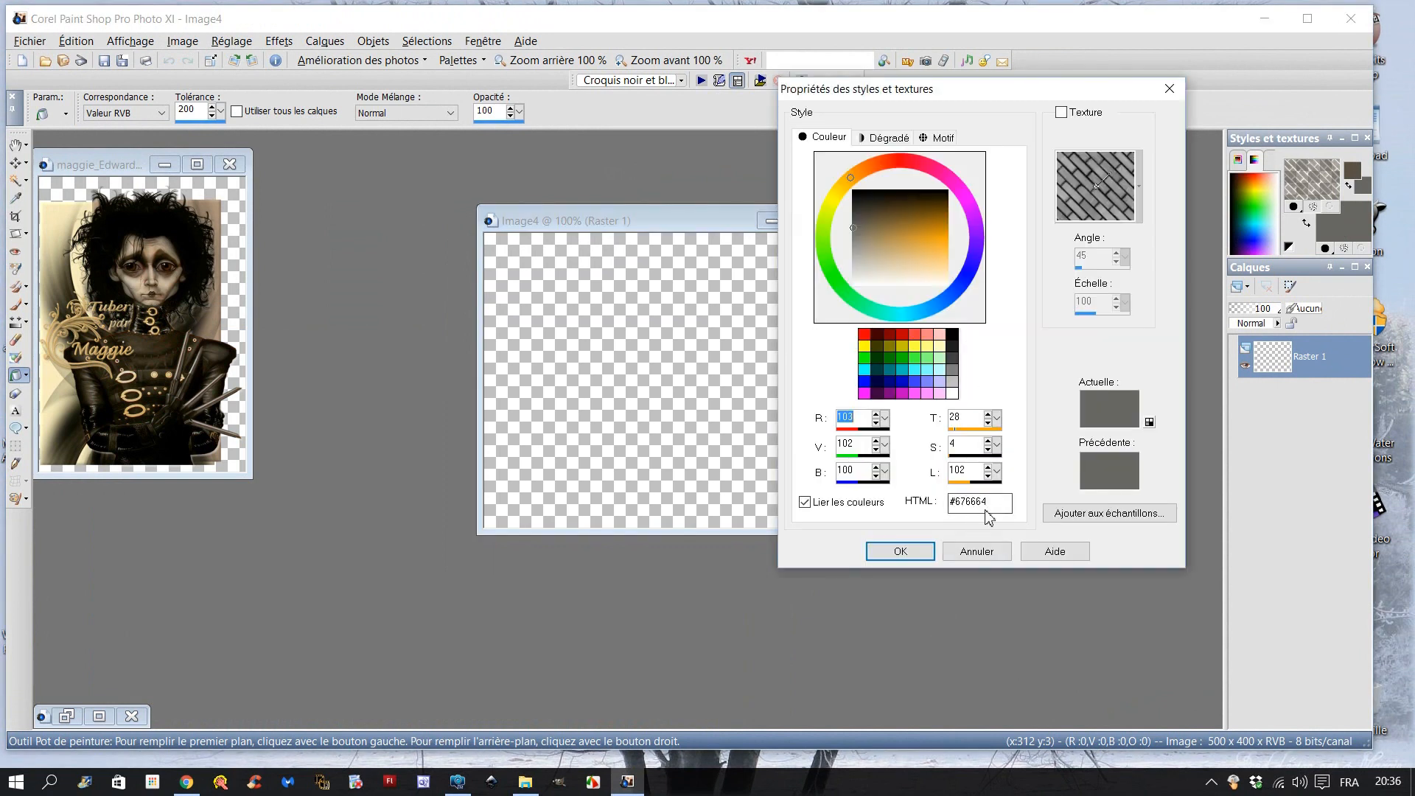
left_click(925, 552)
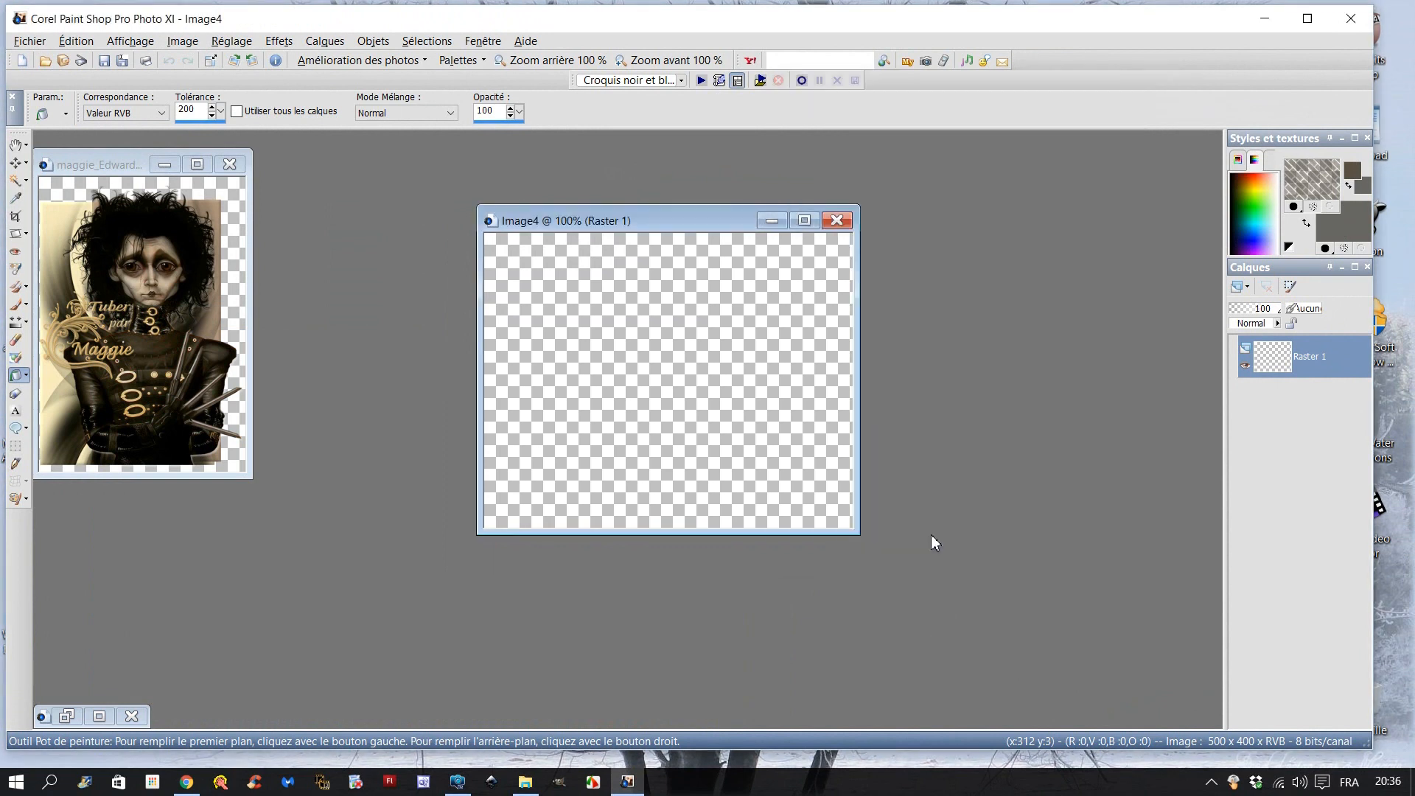
Enable the Briques texture for the foreground colour and set its angle to 0
left_click(1322, 186)
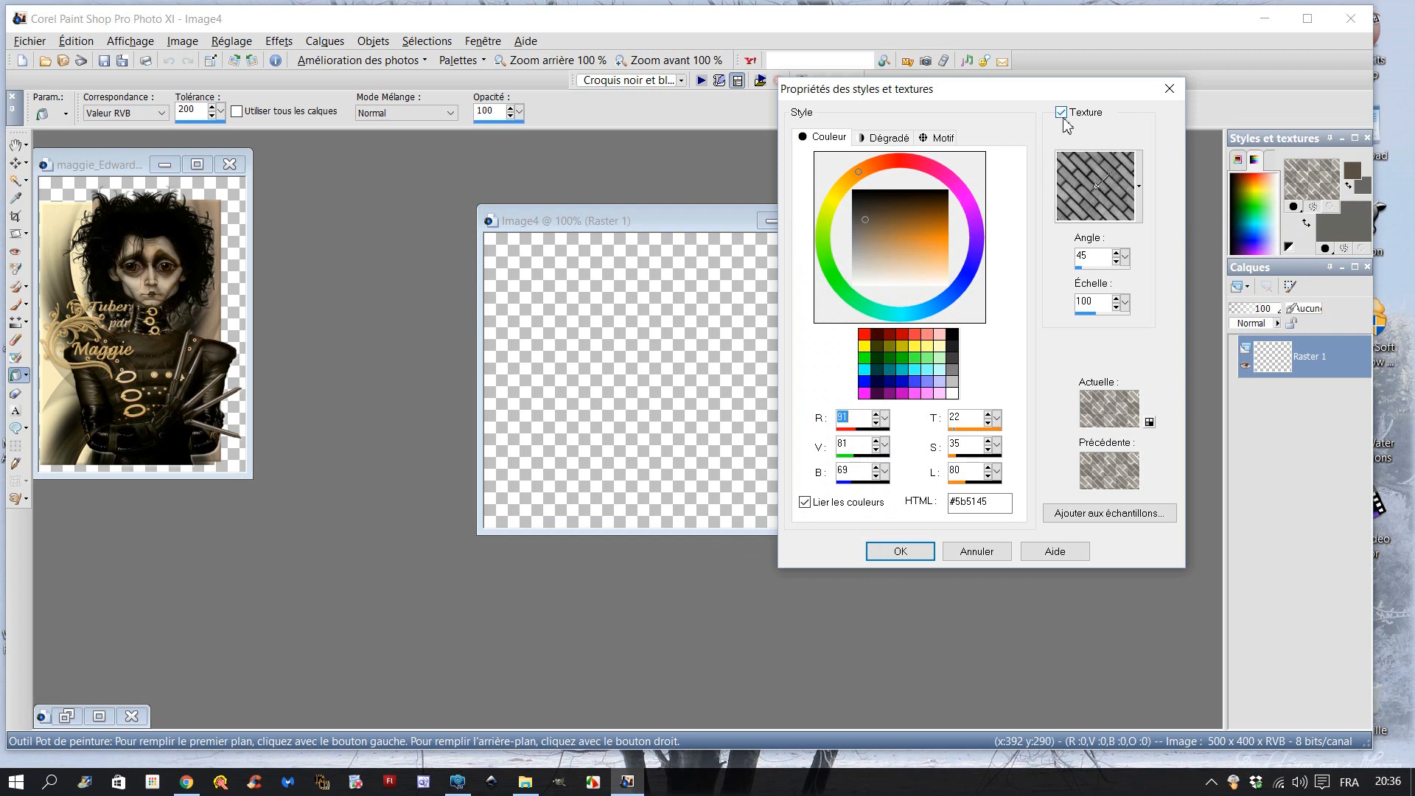
left_click(1062, 113)
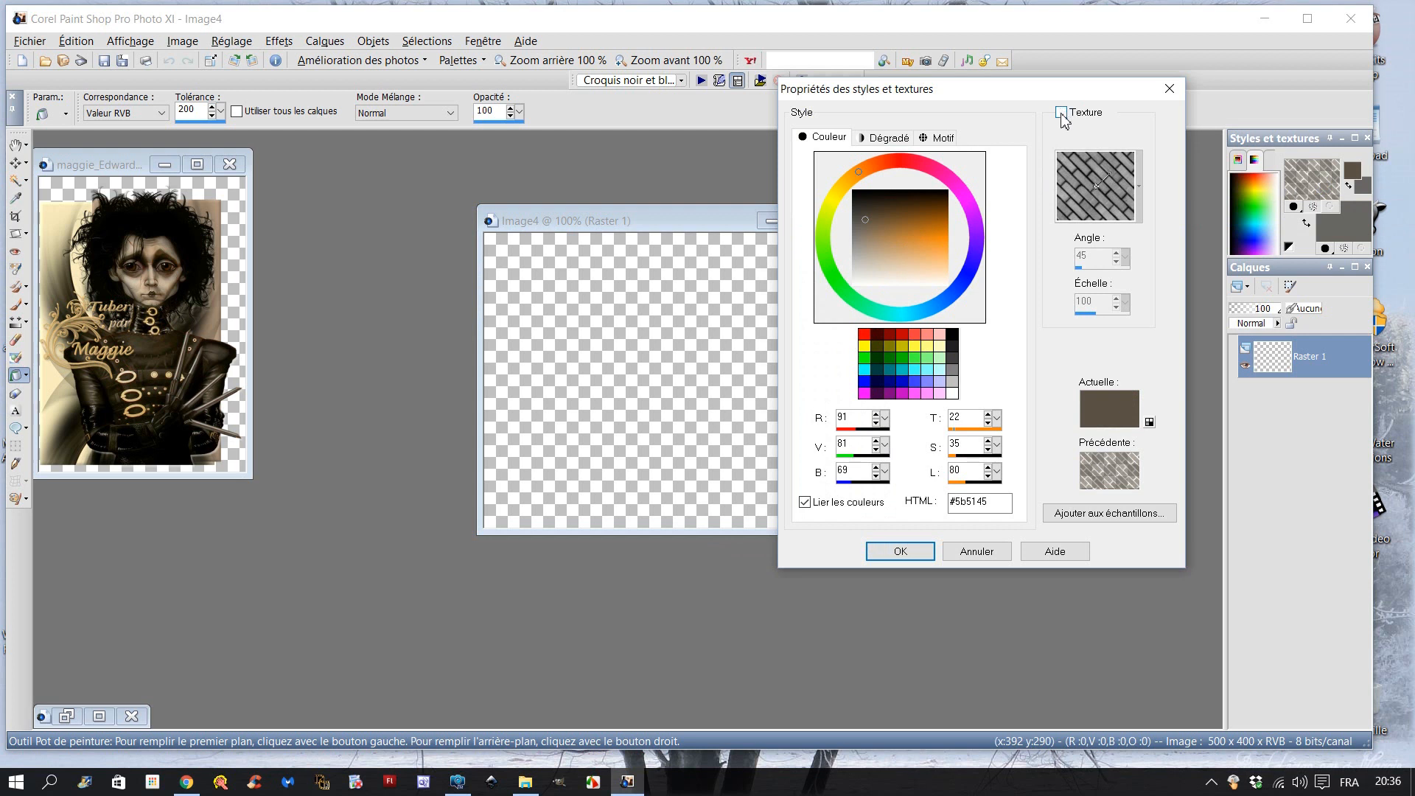
left_click(1061, 113)
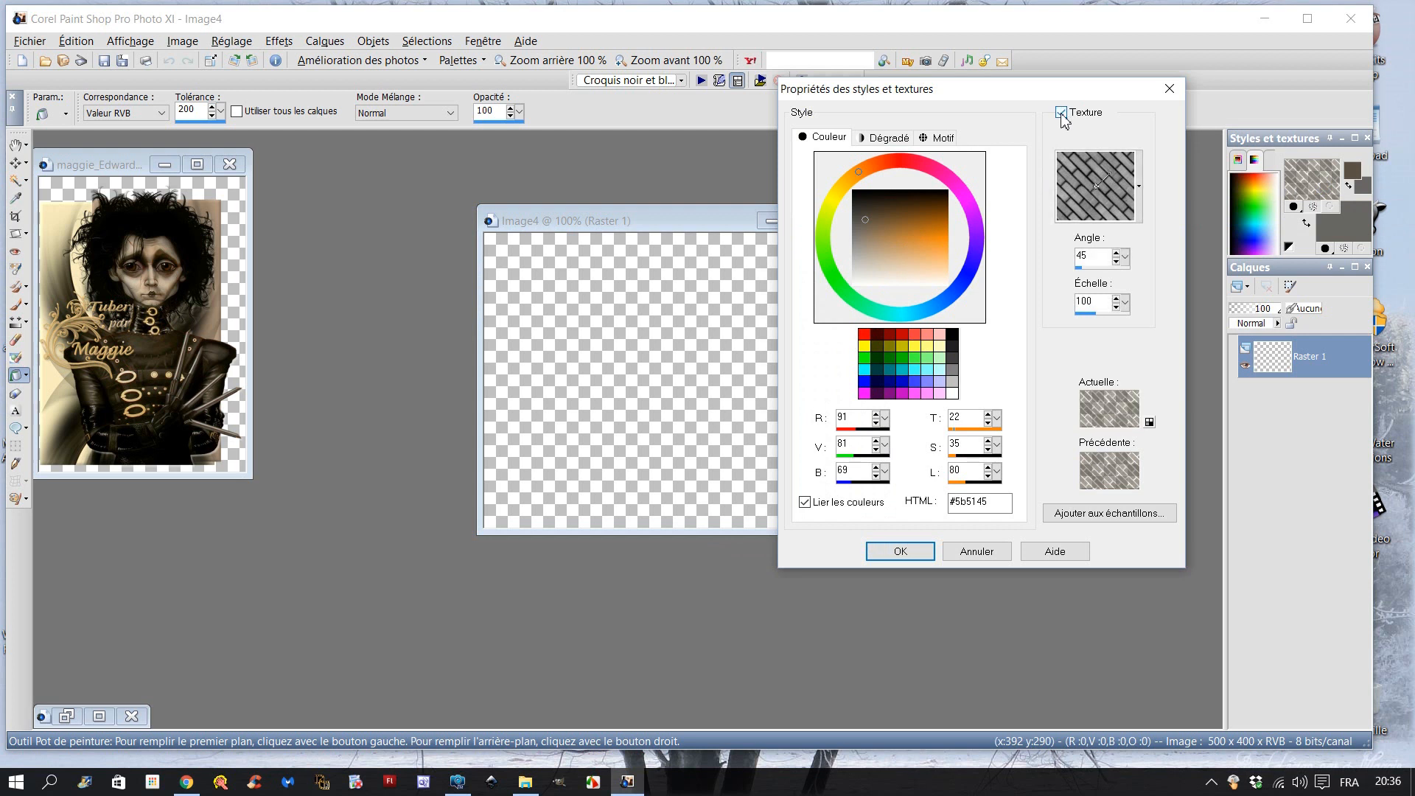
left_click(1138, 186)
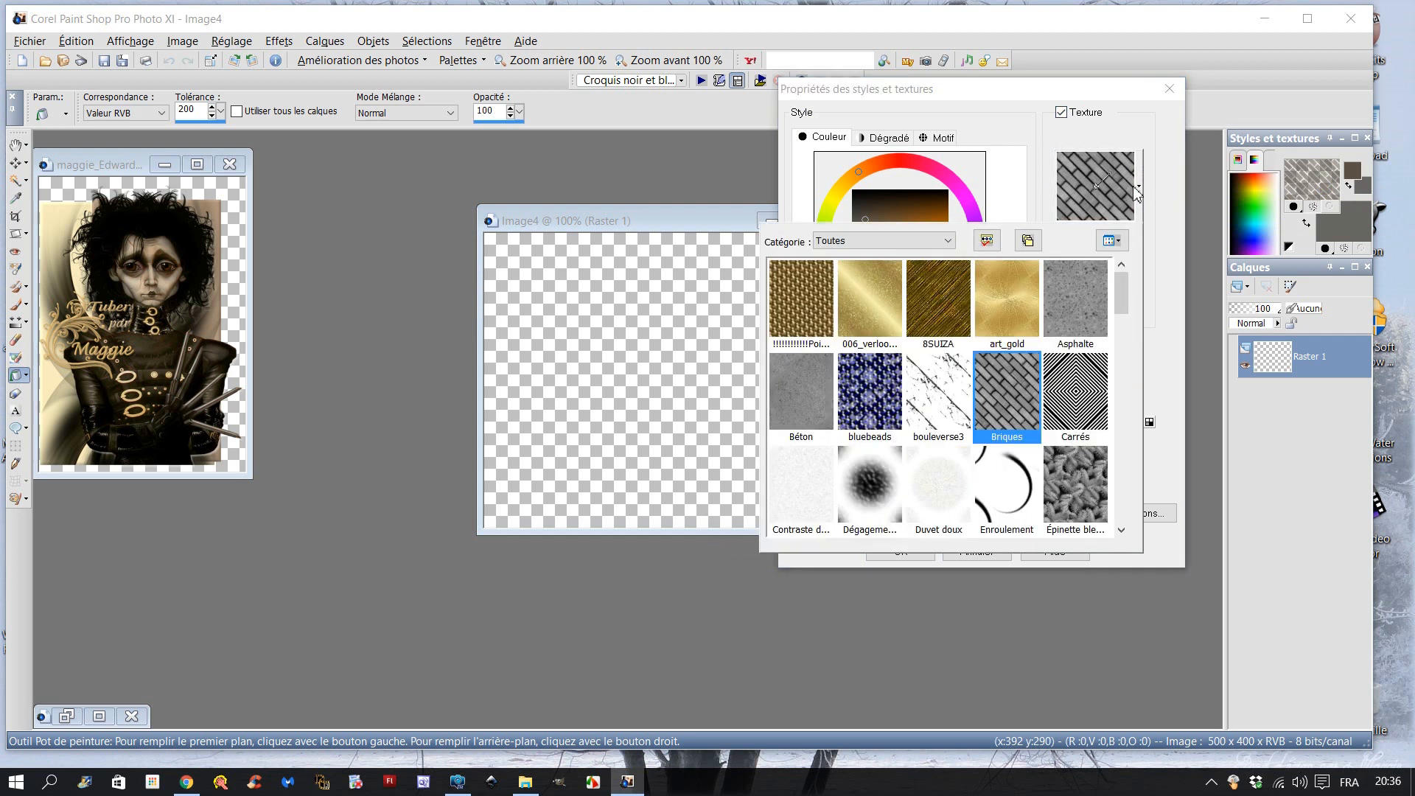
left_click(997, 384)
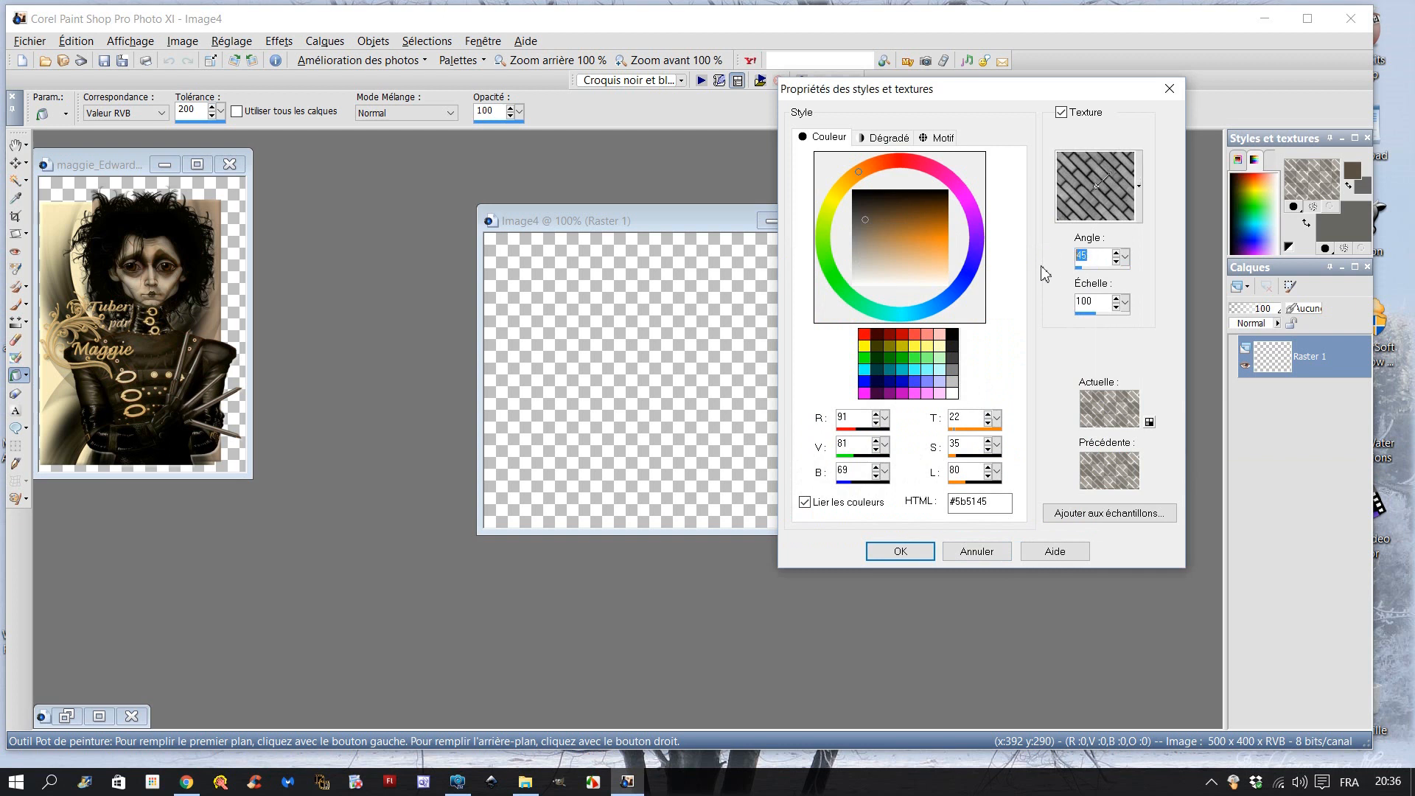
type("0")
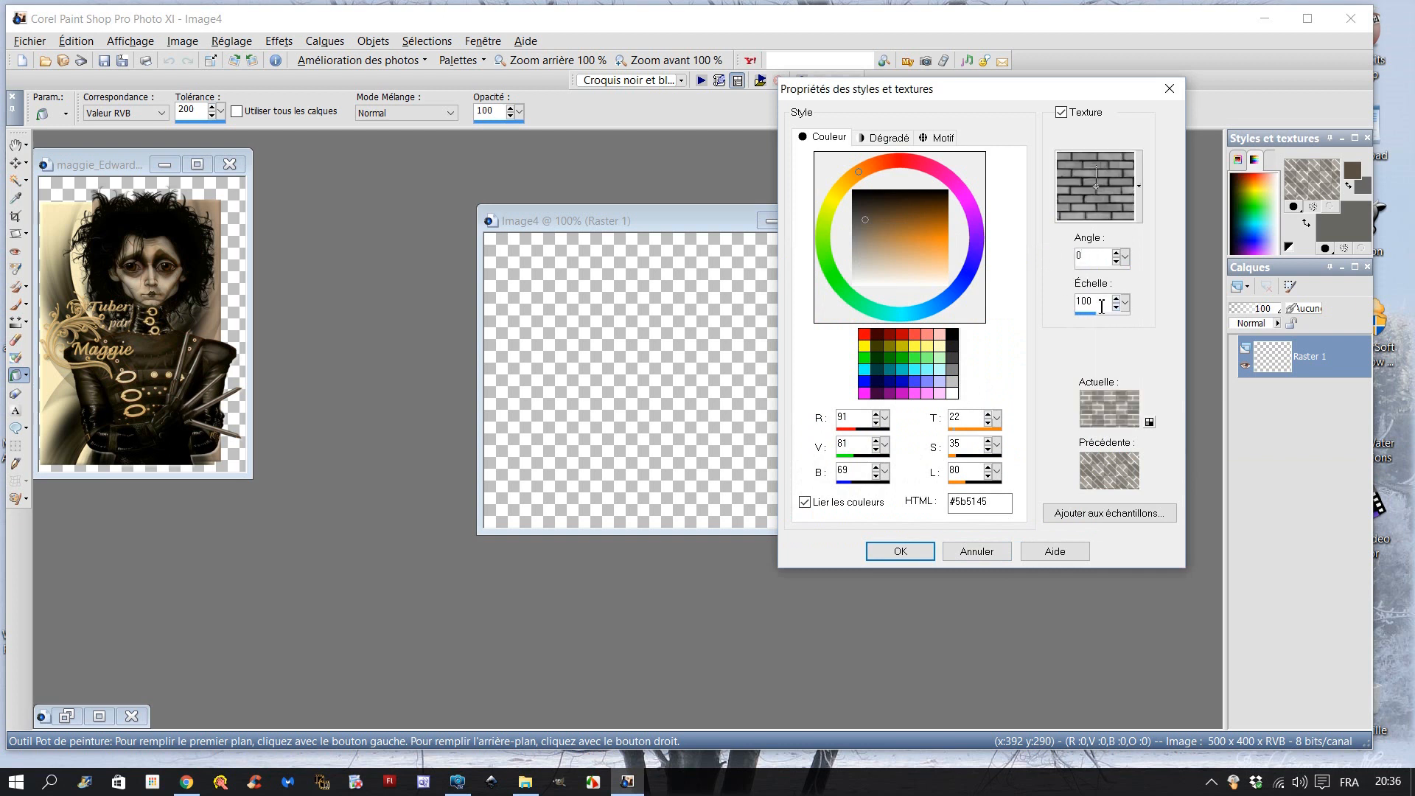
left_click(900, 551)
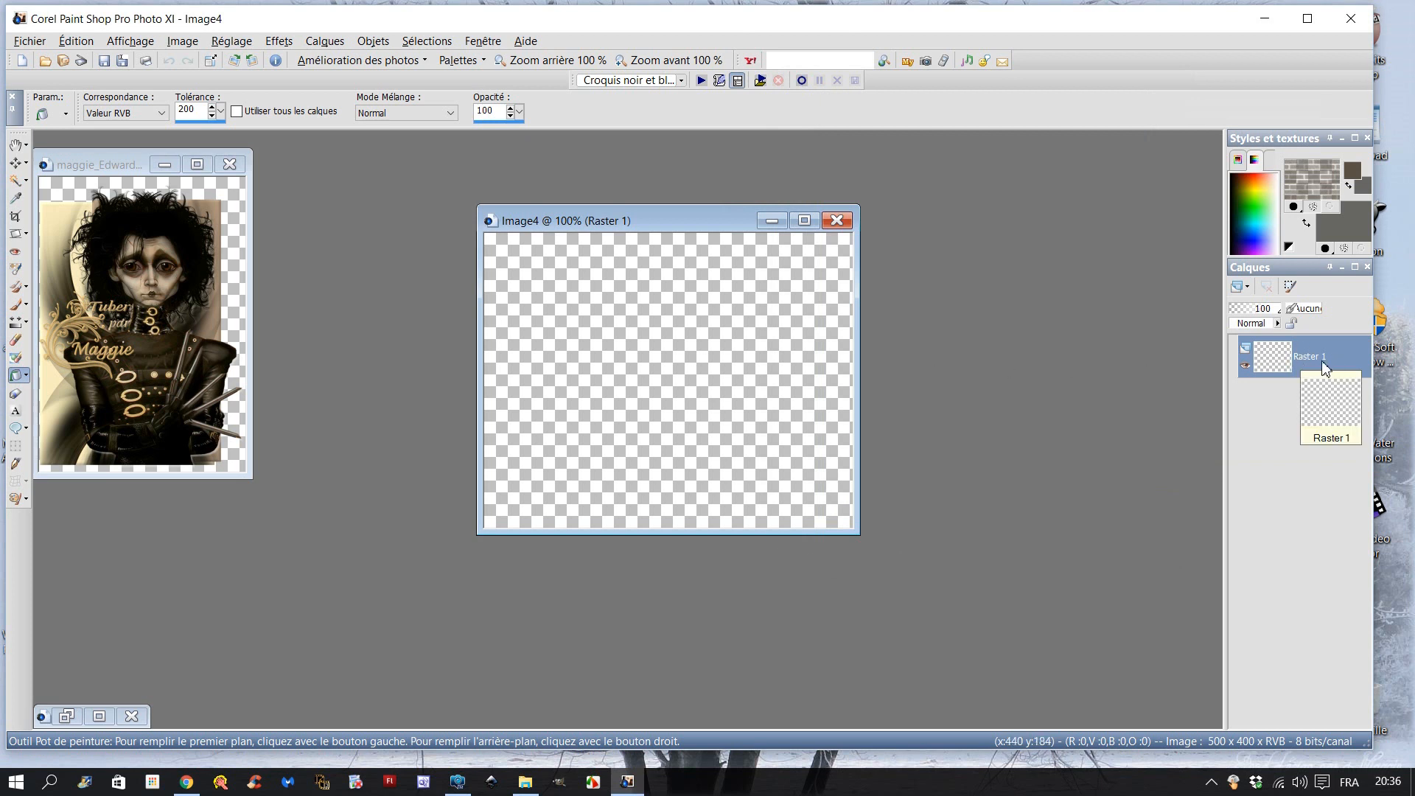
Fill the blank image's Raster 1 layer with the grey background colour
left_click(743, 381)
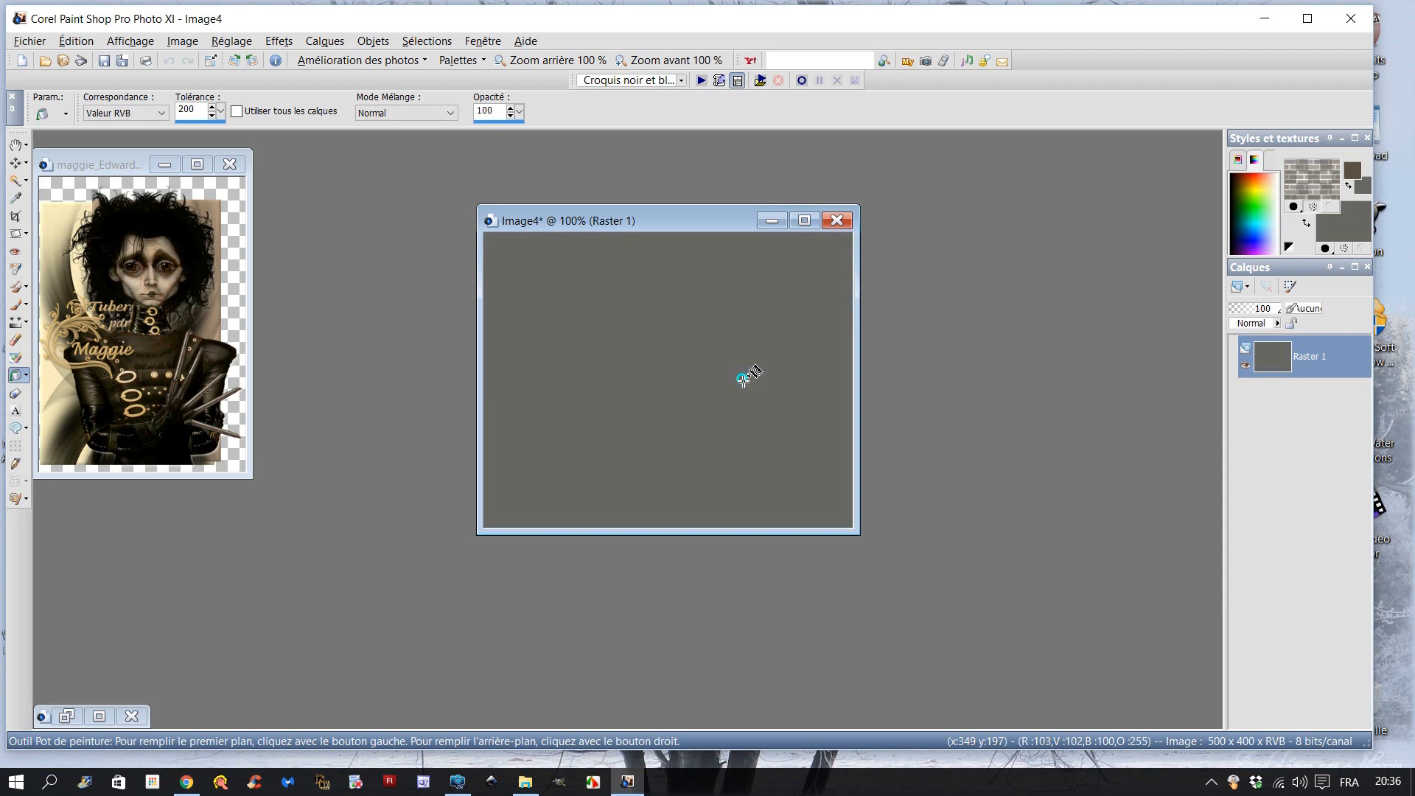
left_click_drag(706, 218, 680, 218)
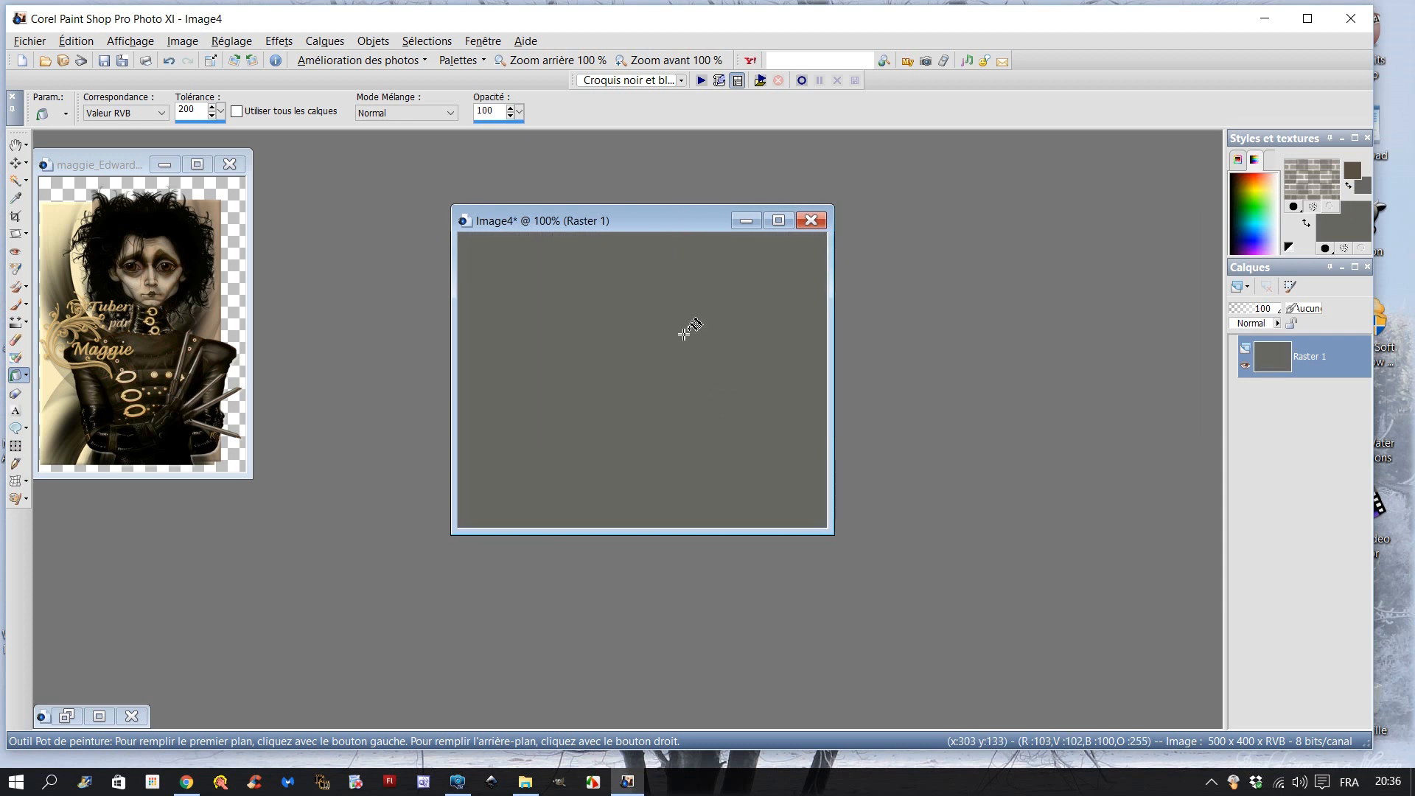
Add a new raster layer above the grey one and fill it with the brown brick-textured foreground
left_click(1238, 286)
left_click(630, 521)
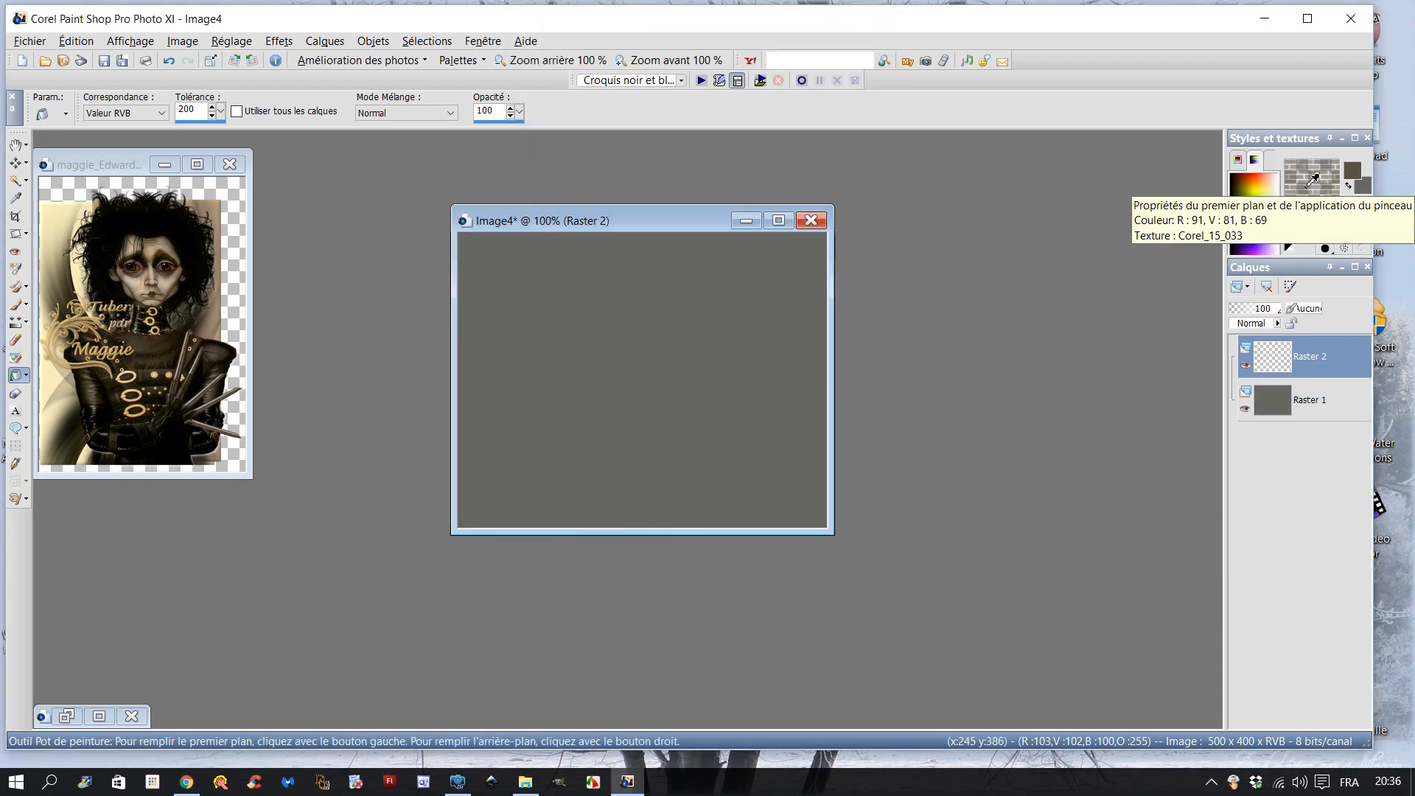
left_click(651, 351)
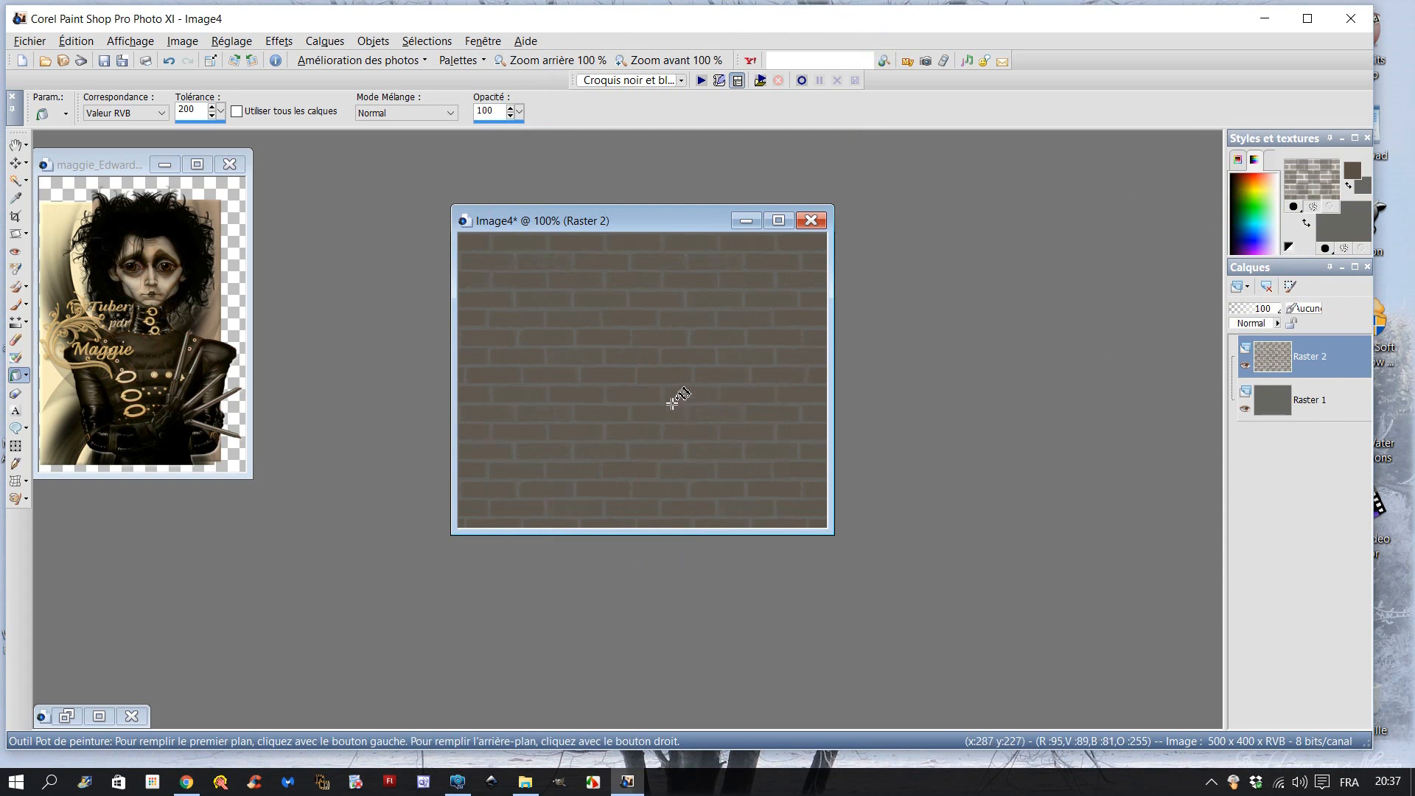
left_click(1236, 285)
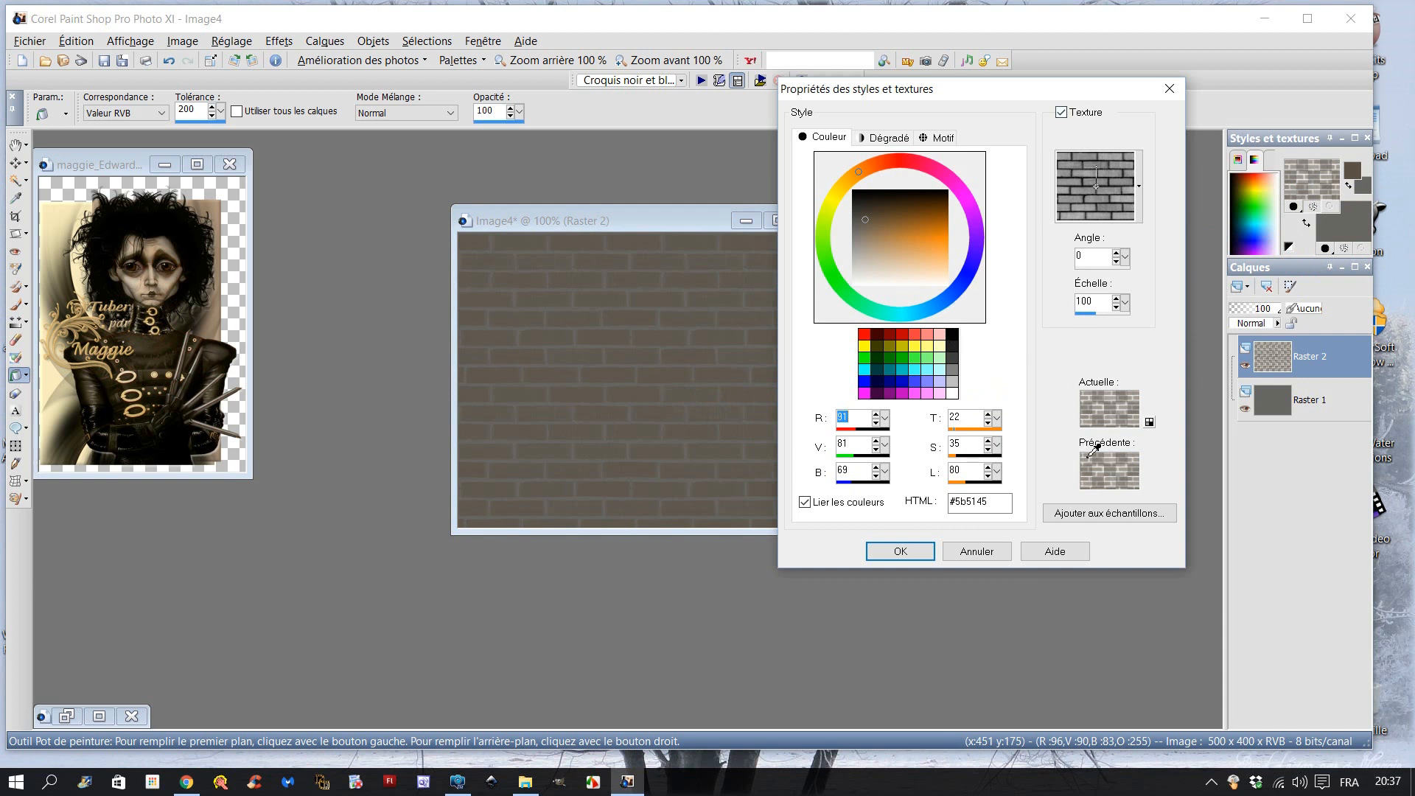
left_click(979, 553)
Try the Accentuer edge effect on the brick-textured Raster 2 layer, and undo it
left_click(231, 41)
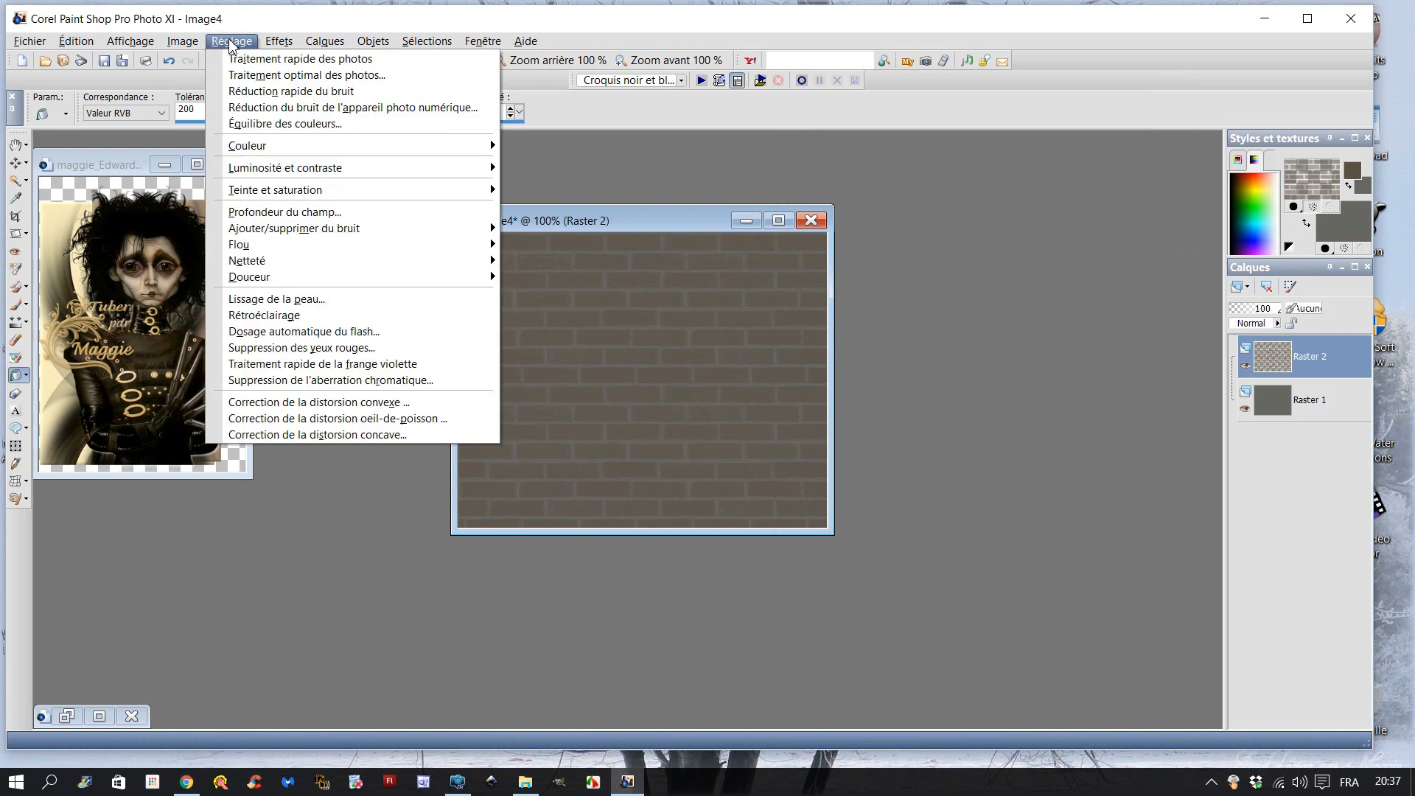
mouse_move(278, 42)
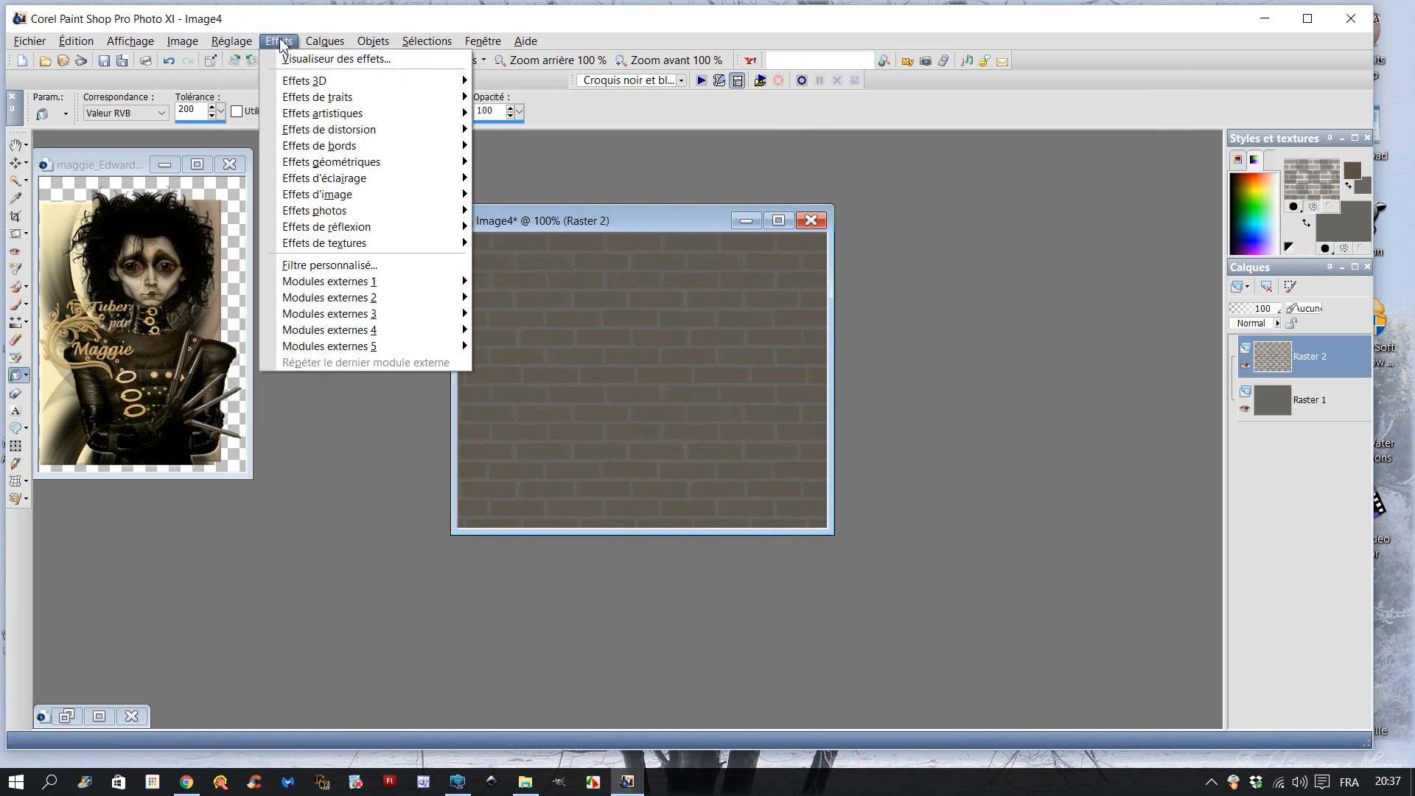
mouse_move(320, 145)
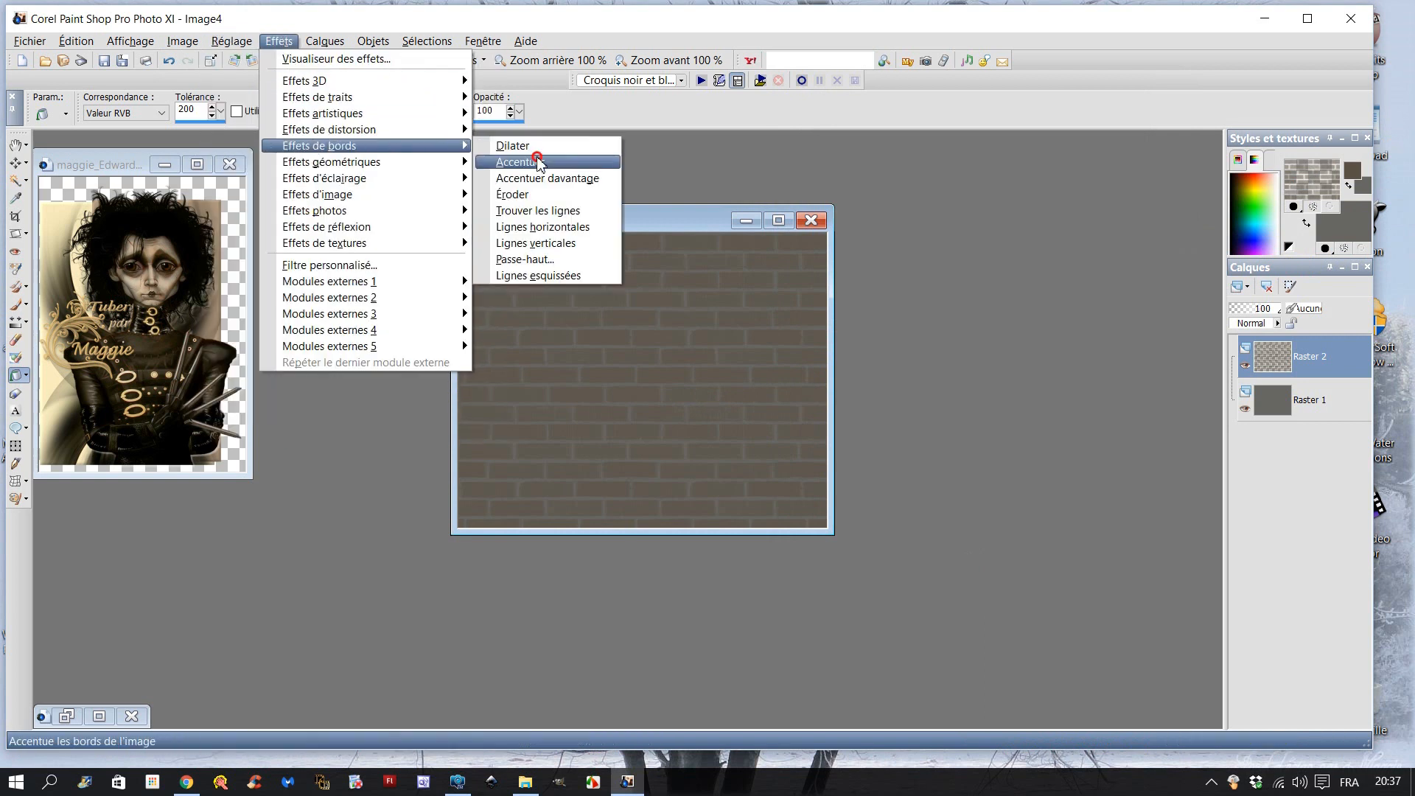
left_click(537, 161)
left_click(169, 61)
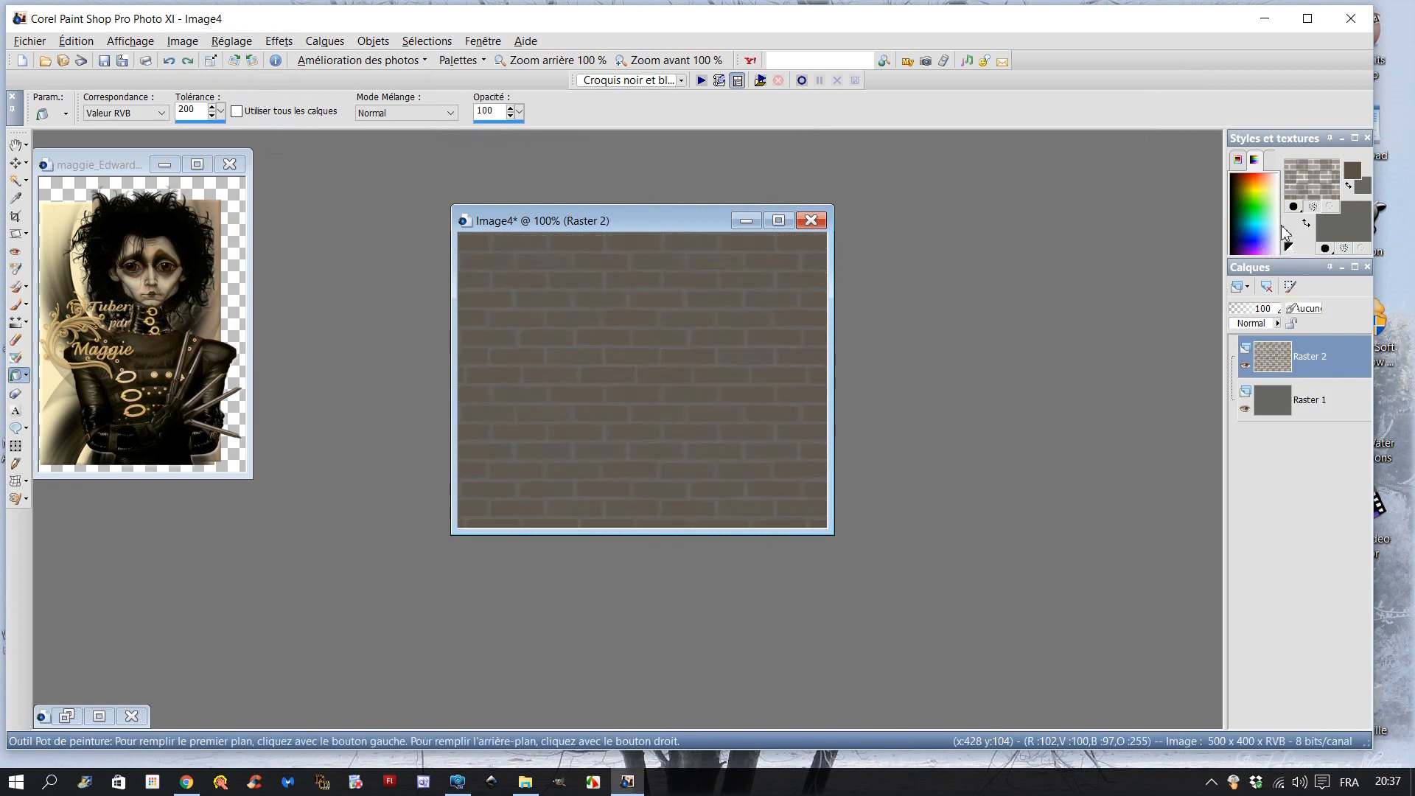
Colorise the brick-textured Raster 2 layer with a hue of 24 and a saturation of 80
left_click(232, 41)
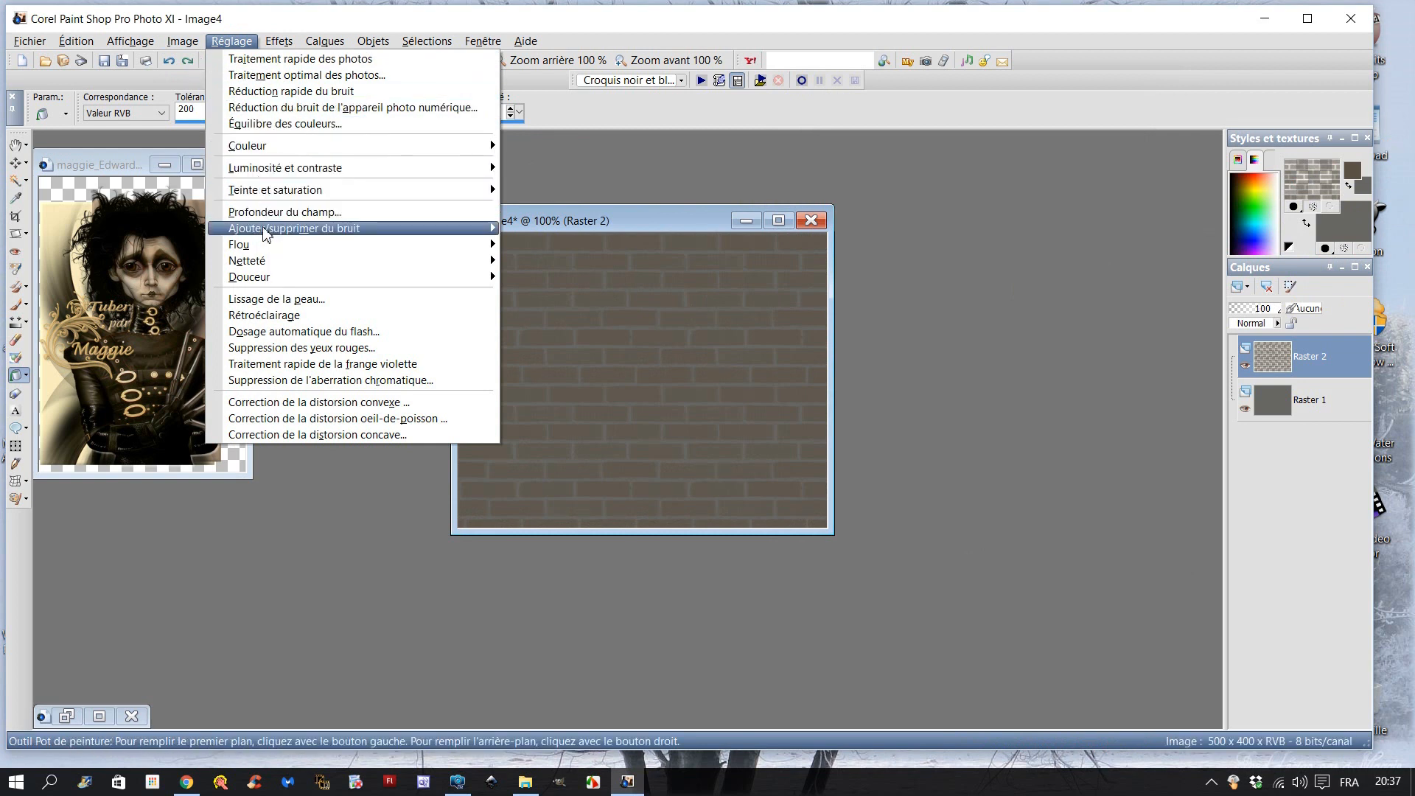
mouse_move(310, 190)
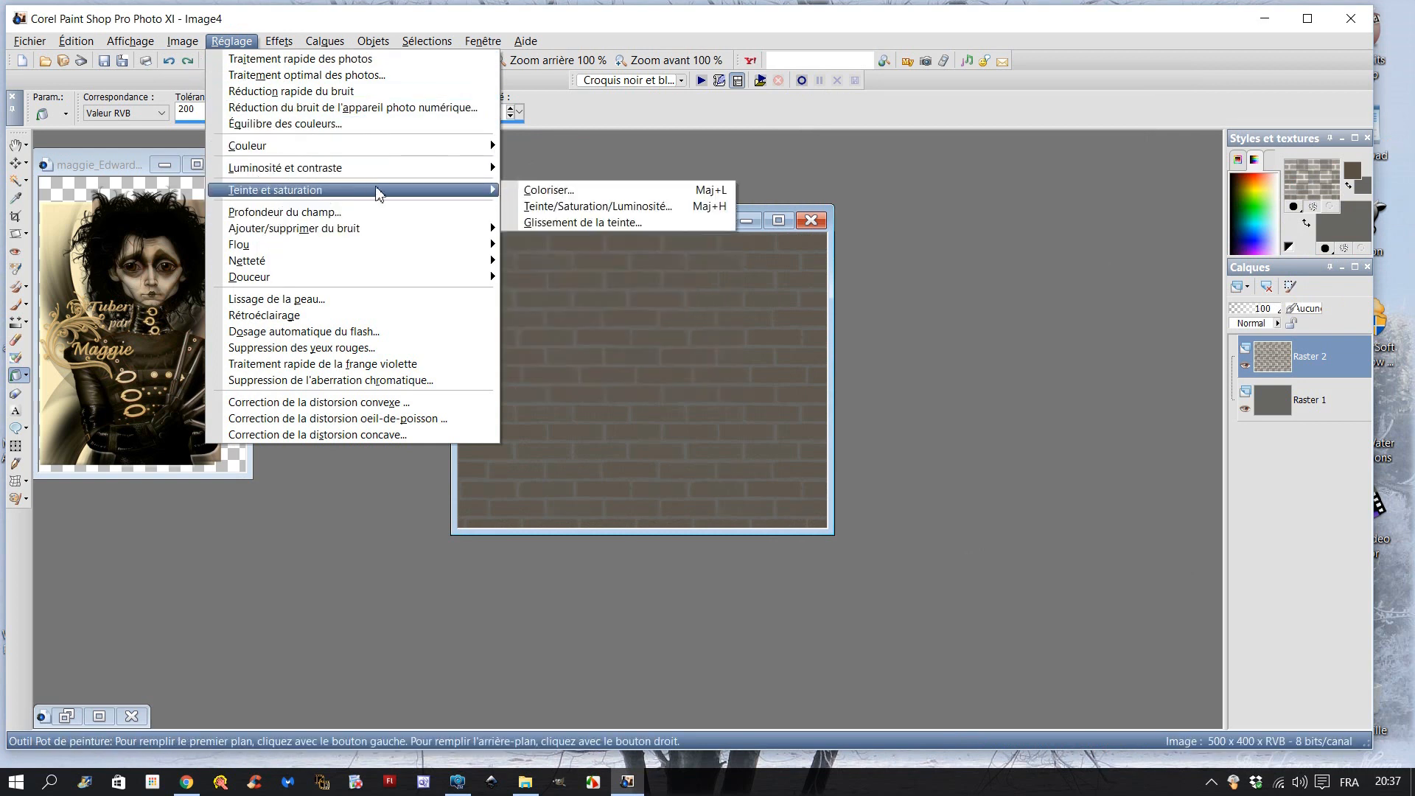
left_click(520, 192)
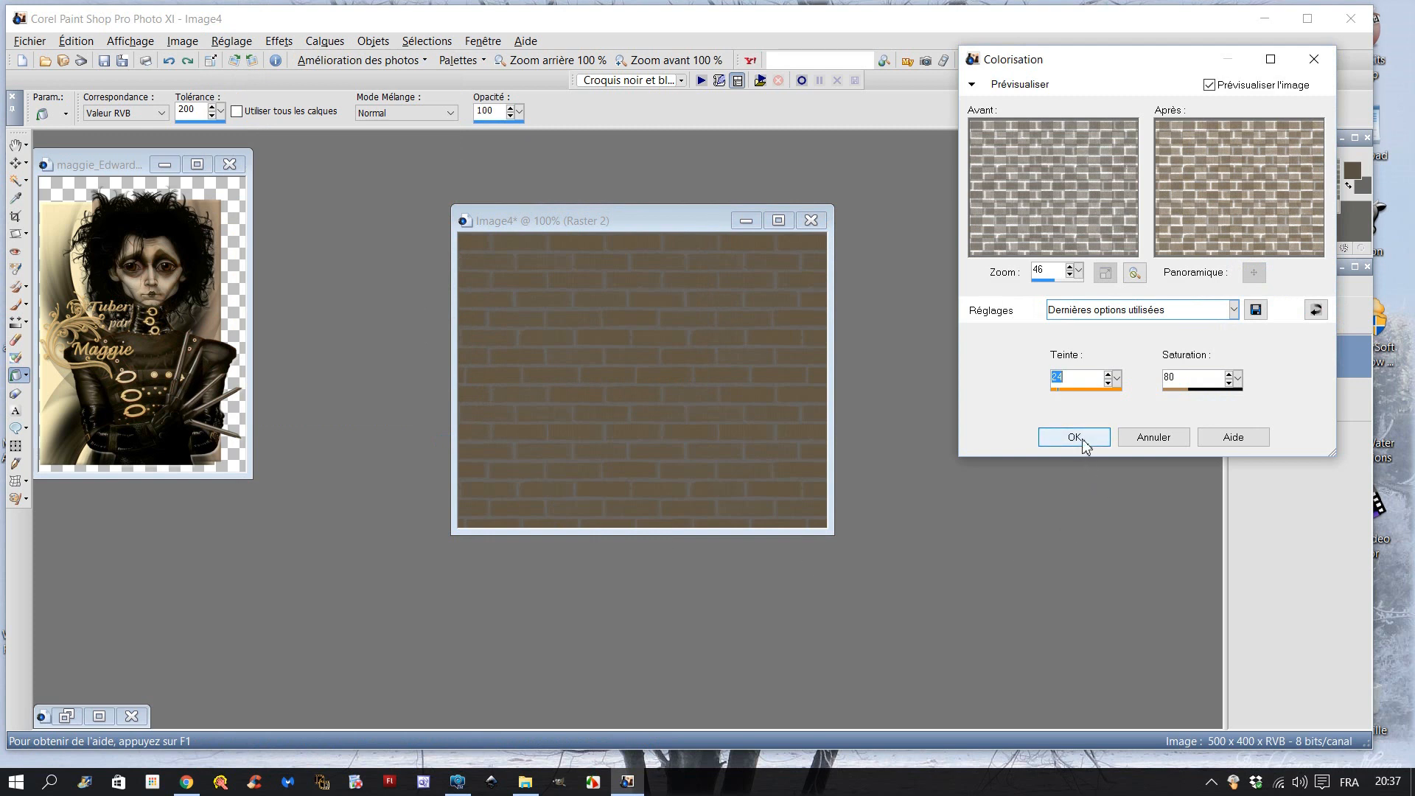
left_click(1081, 437)
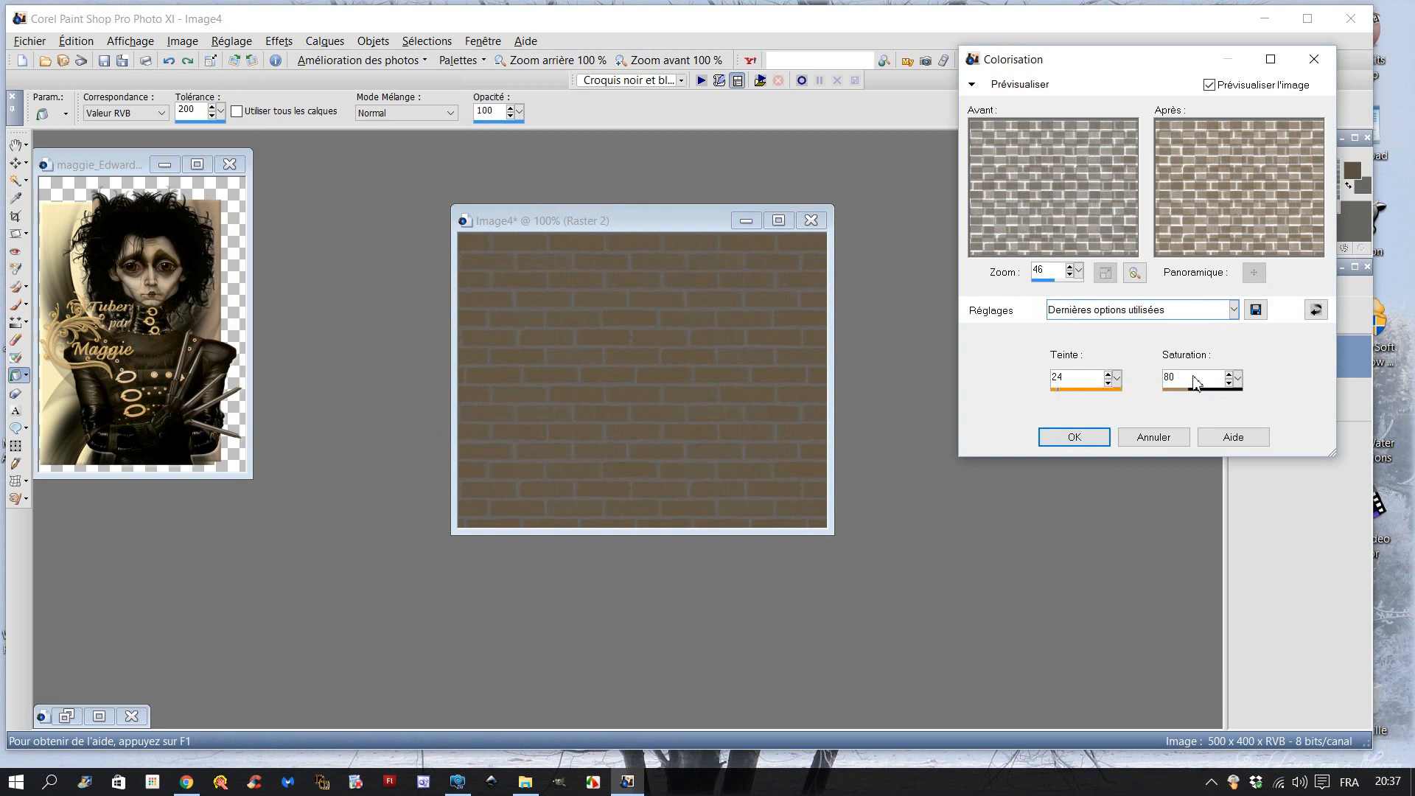
left_click(1069, 438)
Copy the character layer from the Edward tube image and paste it as a new layer above the brick wall in Image4
left_click_drag(648, 221, 679, 220)
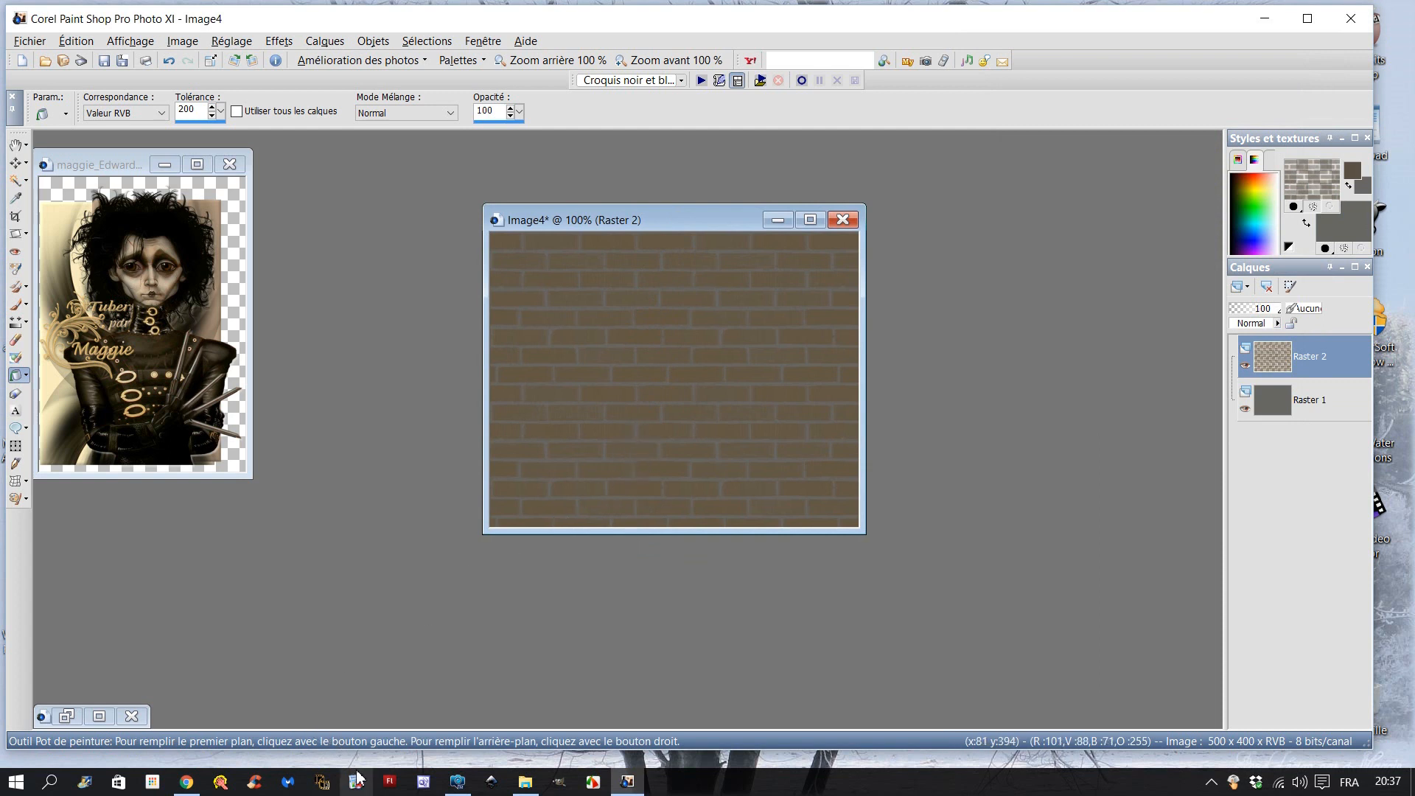
left_click_drag(121, 164, 153, 164)
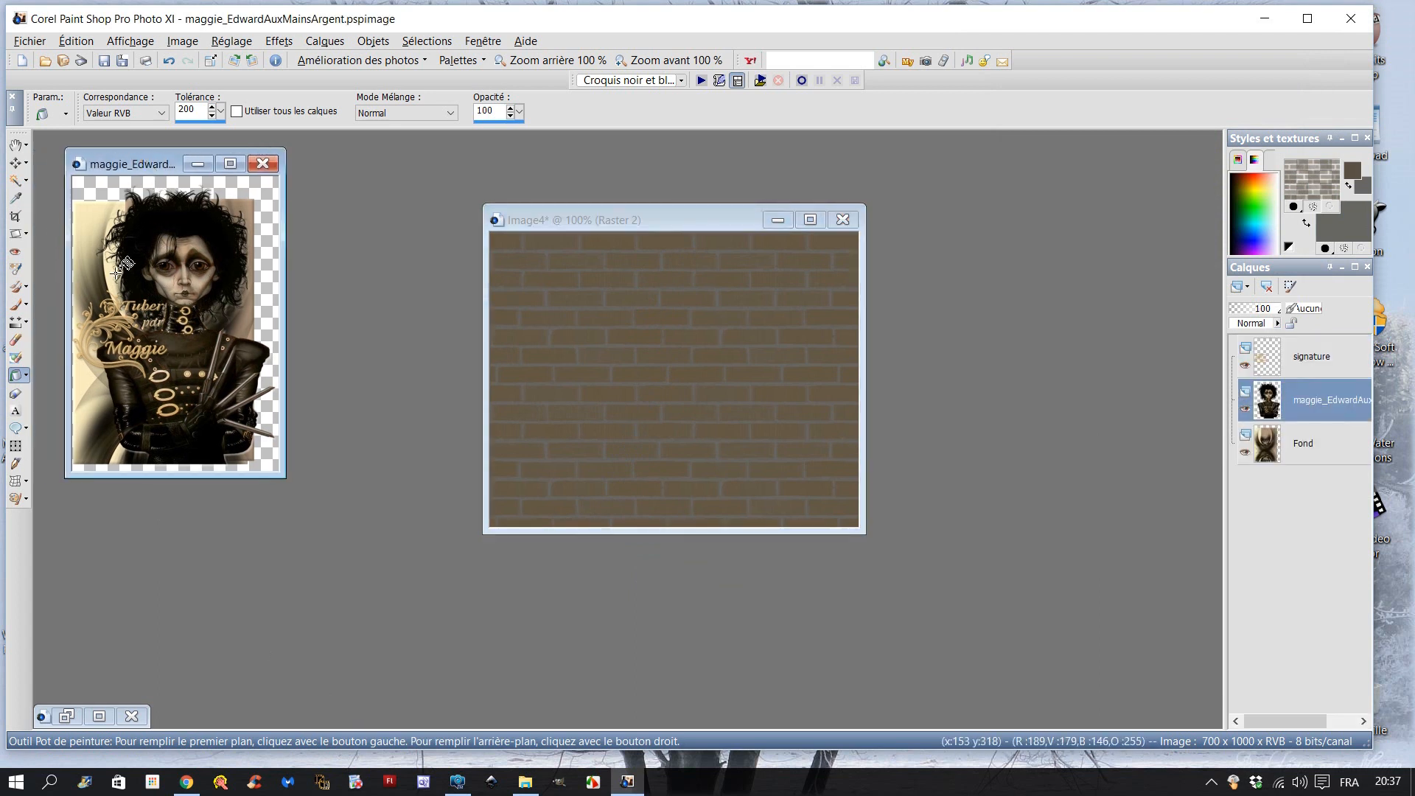
left_click(14, 163)
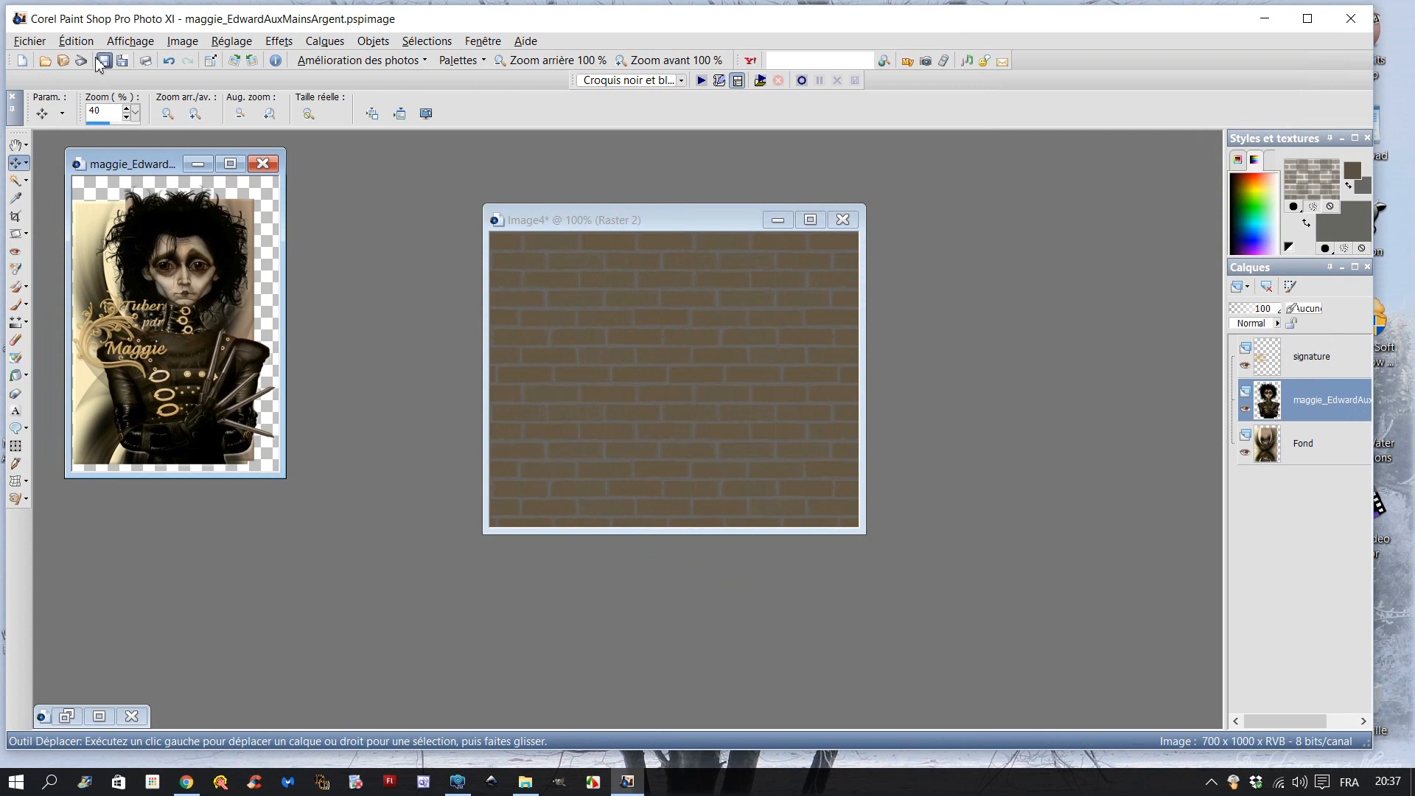
left_click(76, 41)
left_click(106, 132)
left_click(577, 214)
left_click(76, 41)
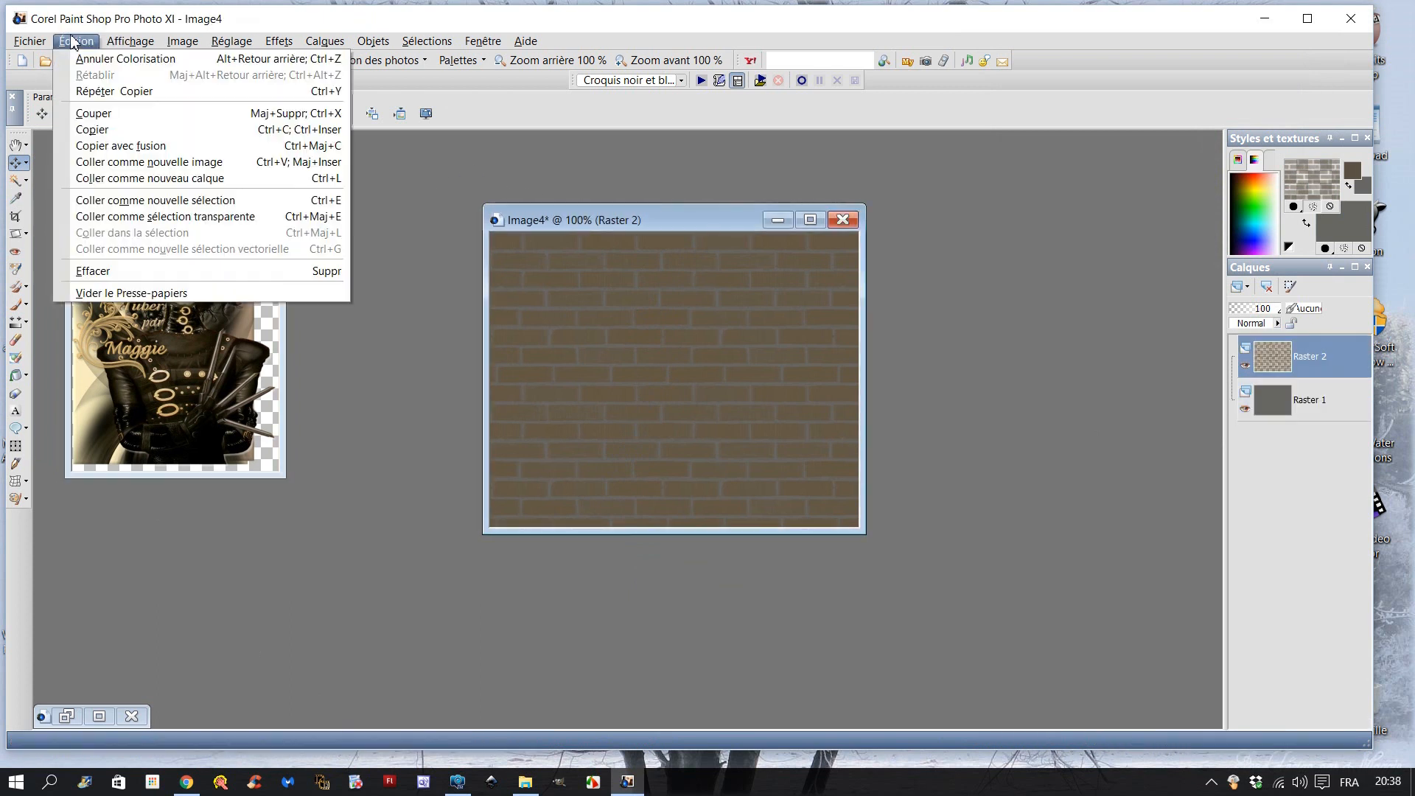
left_click(125, 178)
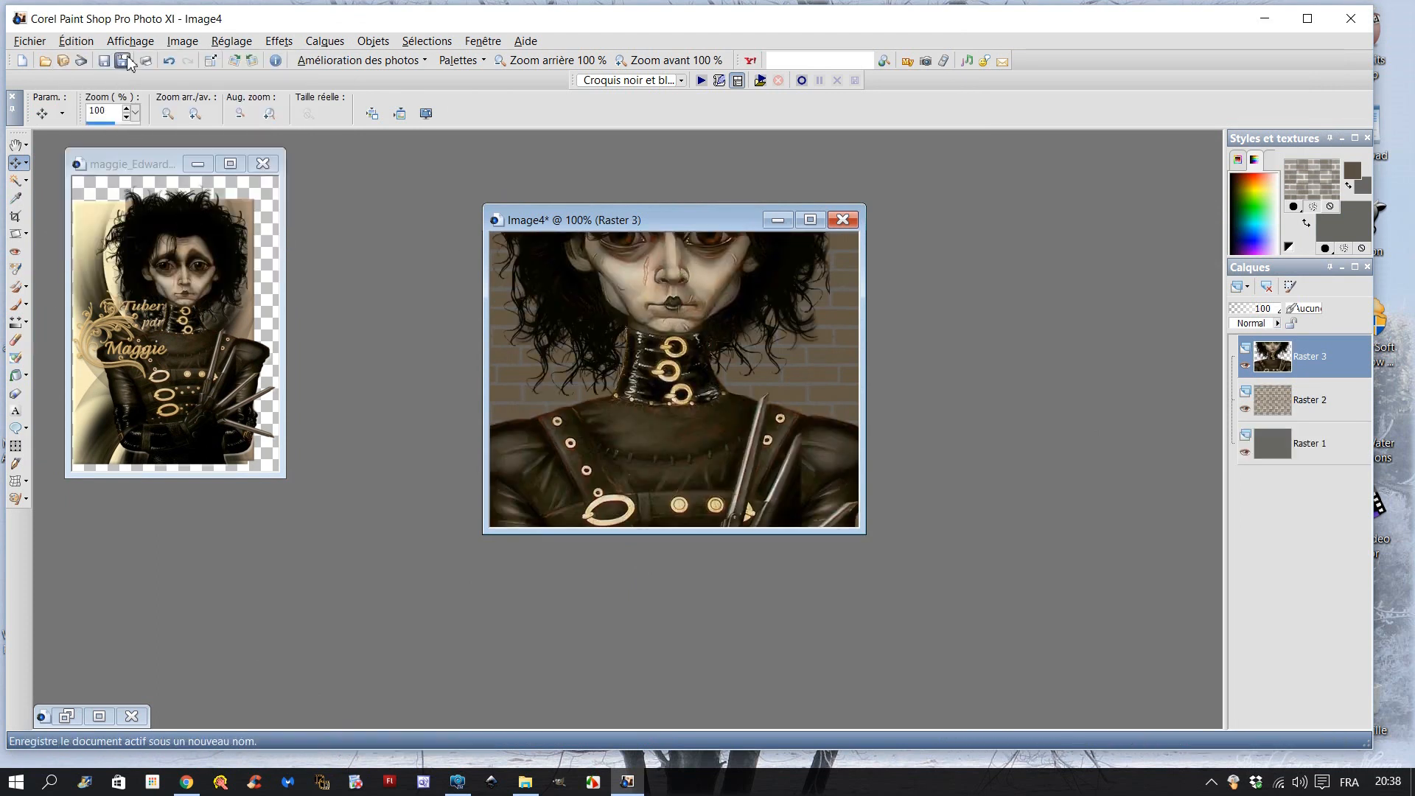
Resize the pasted Edward layer to 41 percent with locked proportions, leaving resizing of all layers disabled
left_click(183, 42)
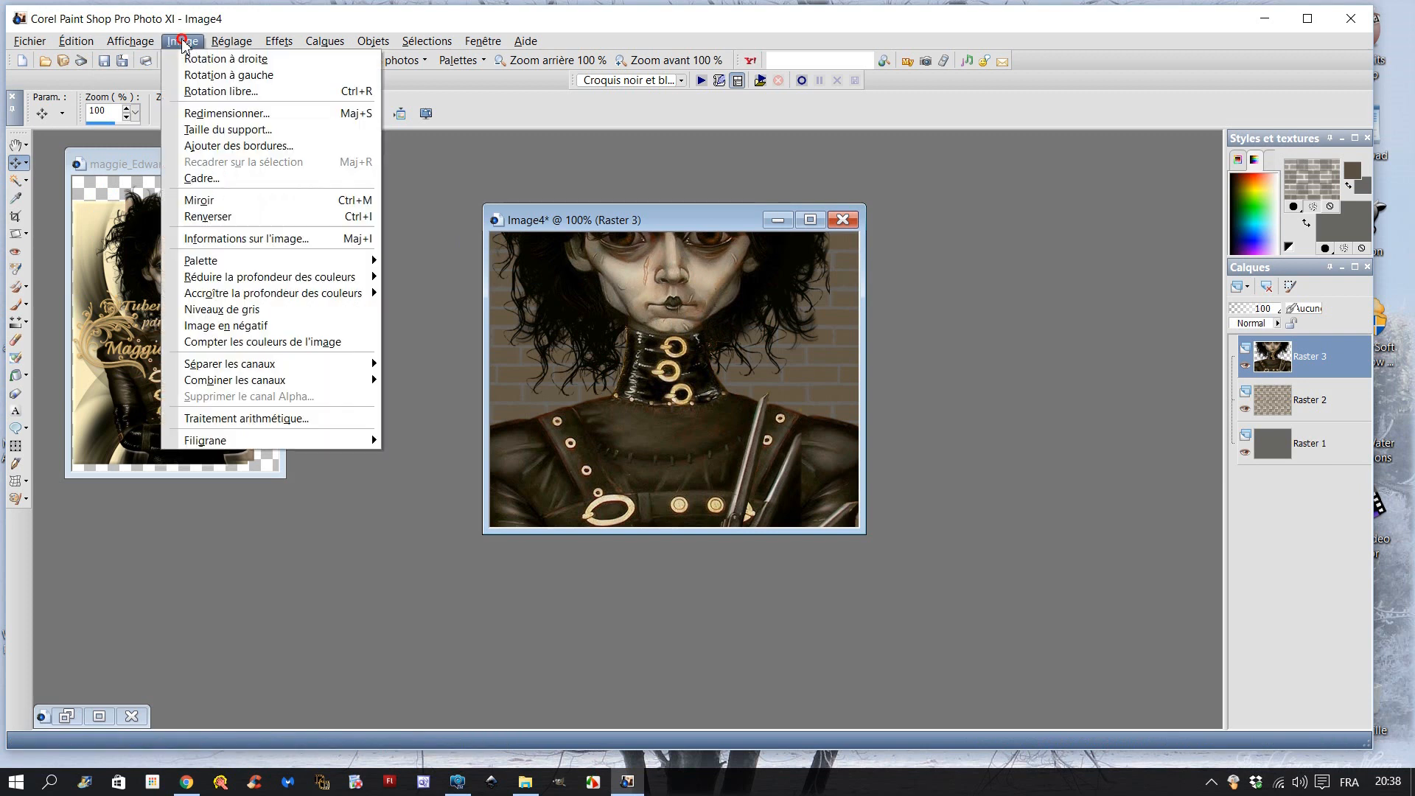
left_click(214, 115)
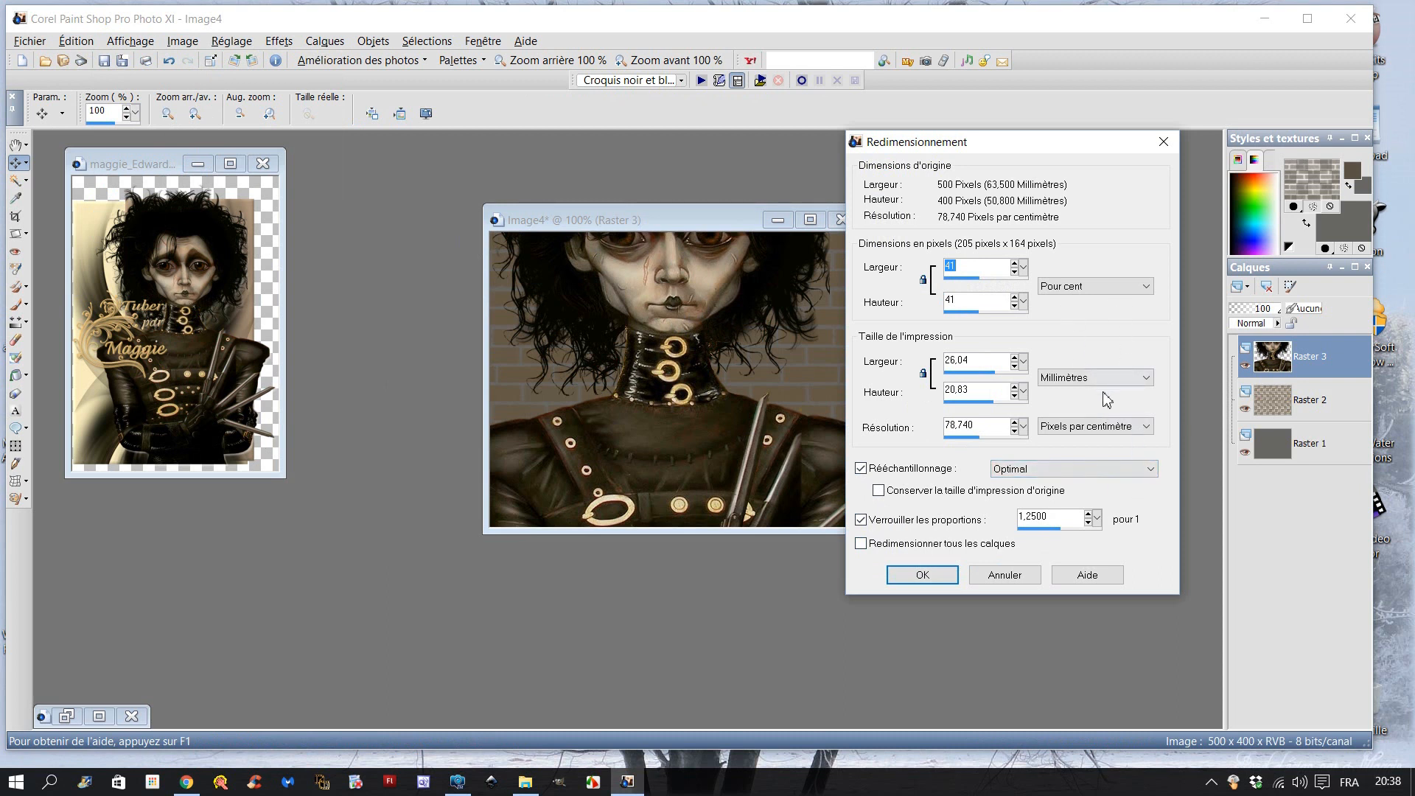
left_click(919, 581)
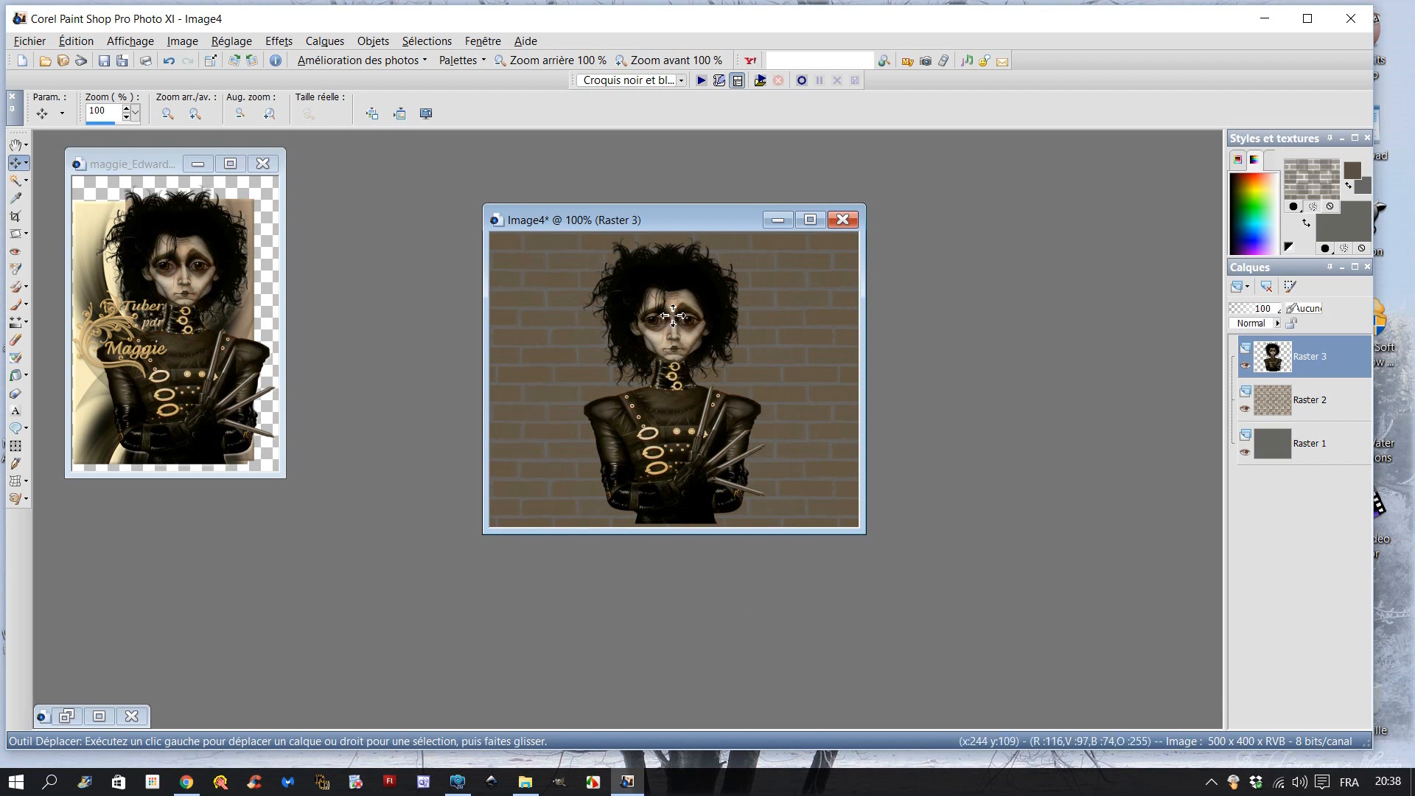
Move the Edward figure to the left side of the brick wall, its base aligned with the image's lower edge
left_click_drag(674, 310, 586, 312)
scroll(591, 534, "up", 1)
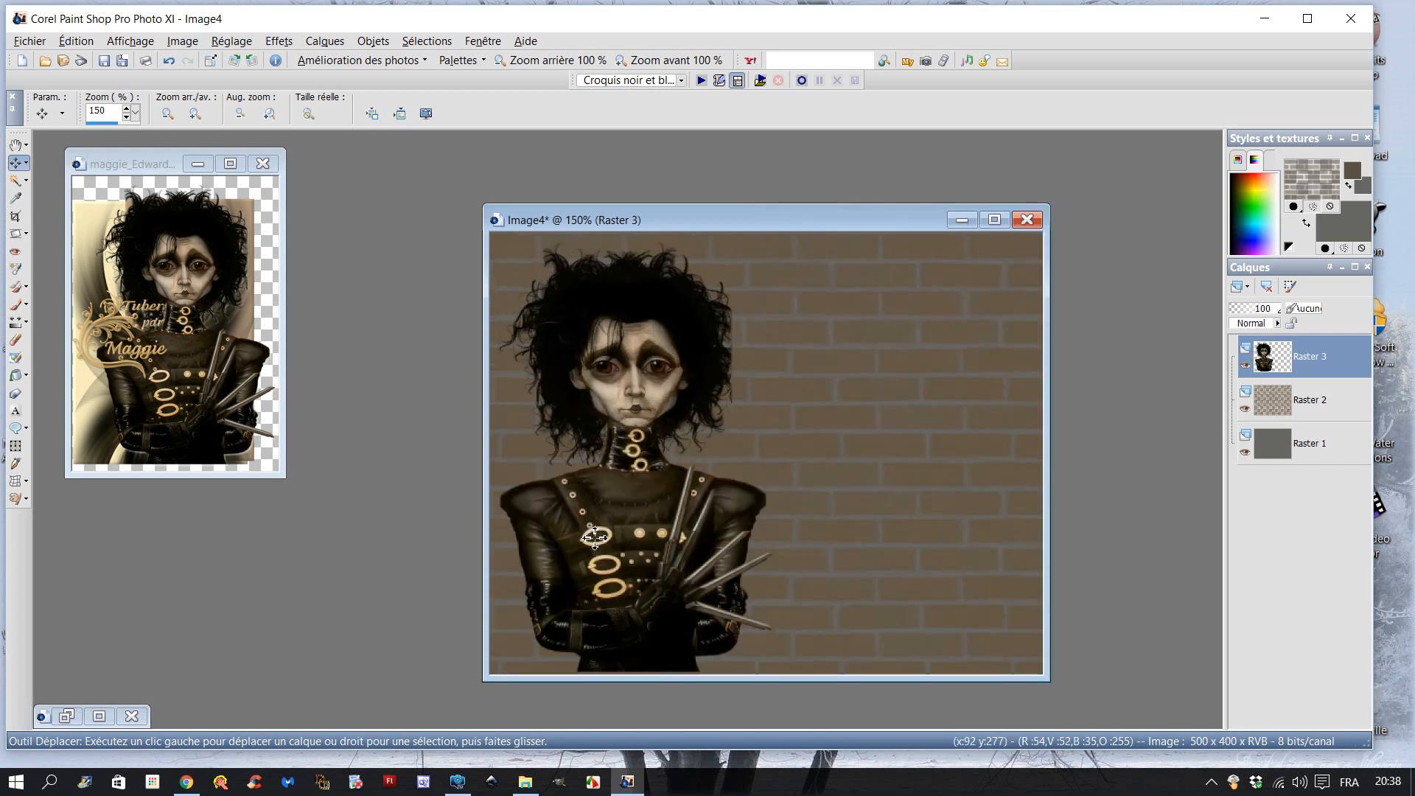
scroll(634, 662, "up", 1)
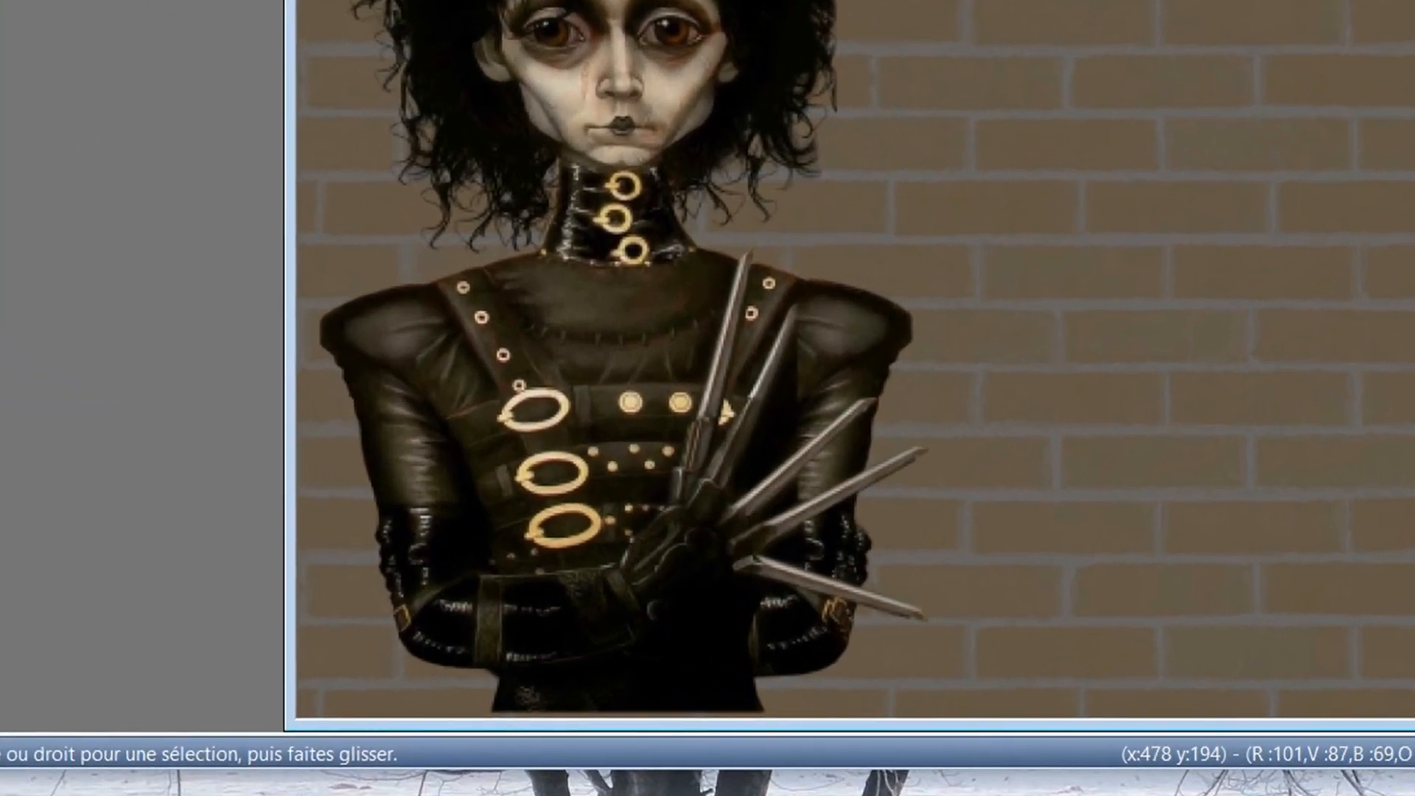
left_click_drag(657, 557, 632, 521)
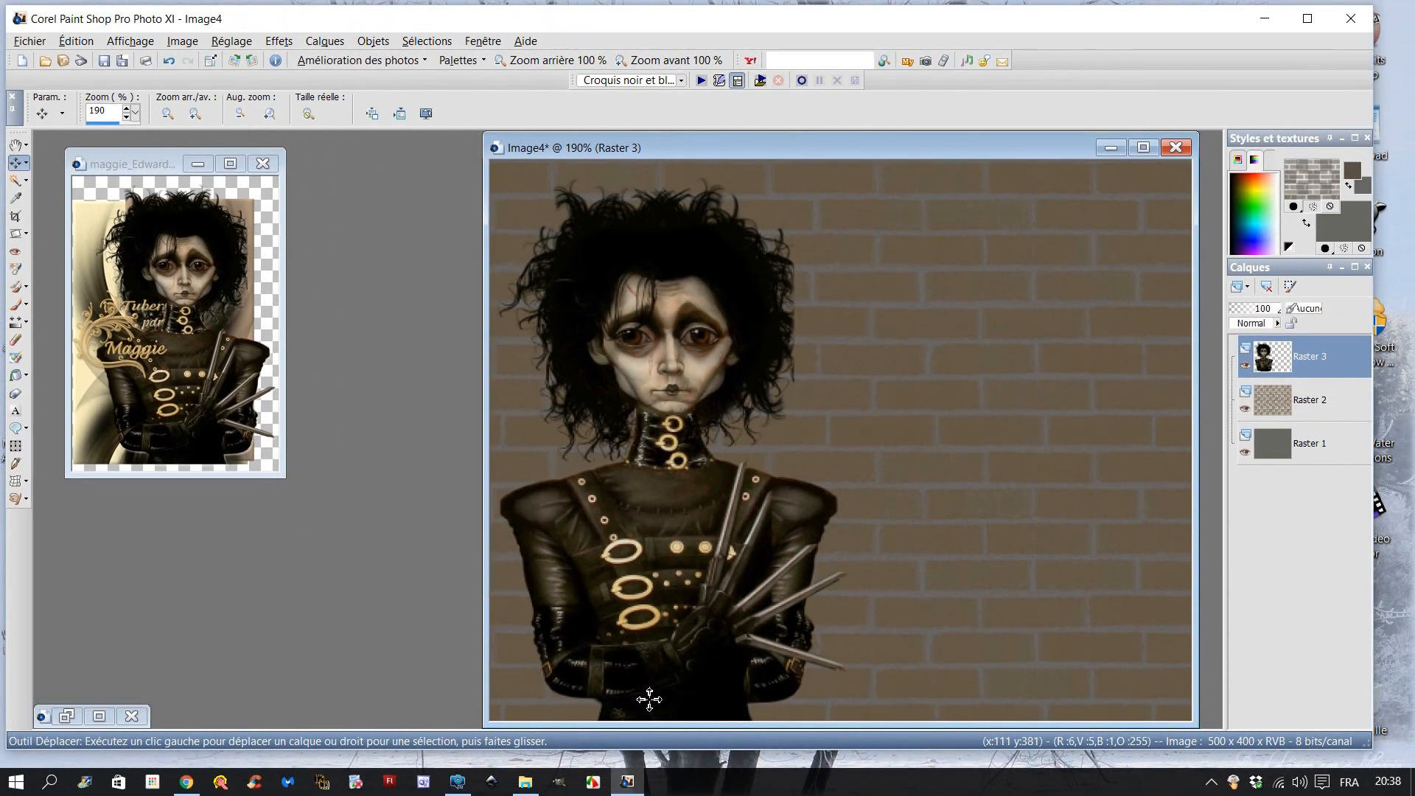
Sharpen the Edward layer with Masque flou at radius 1.00, intensity 4 and clipping 1, on luminance only
left_click(226, 44)
mouse_move(291, 262)
left_click(553, 309)
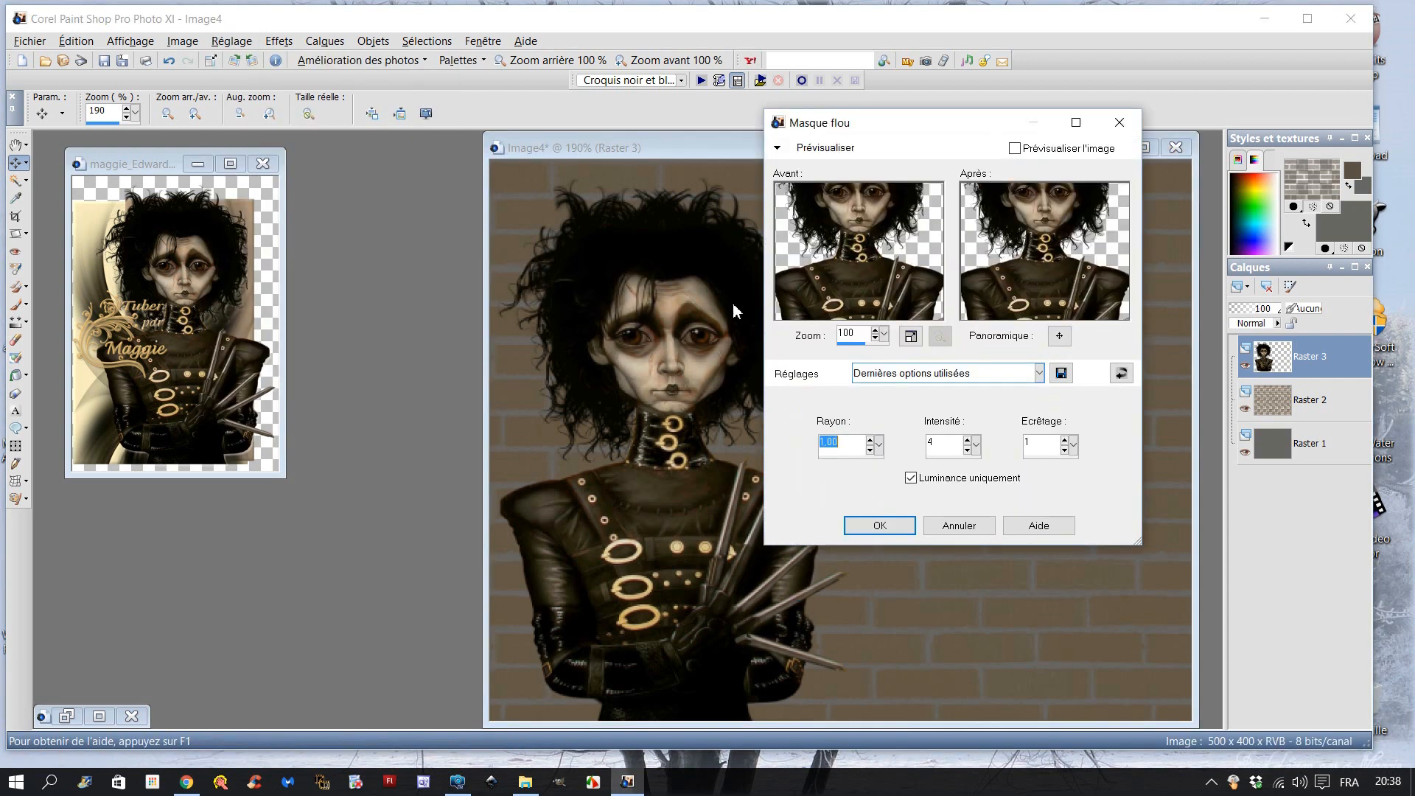
left_click(879, 526)
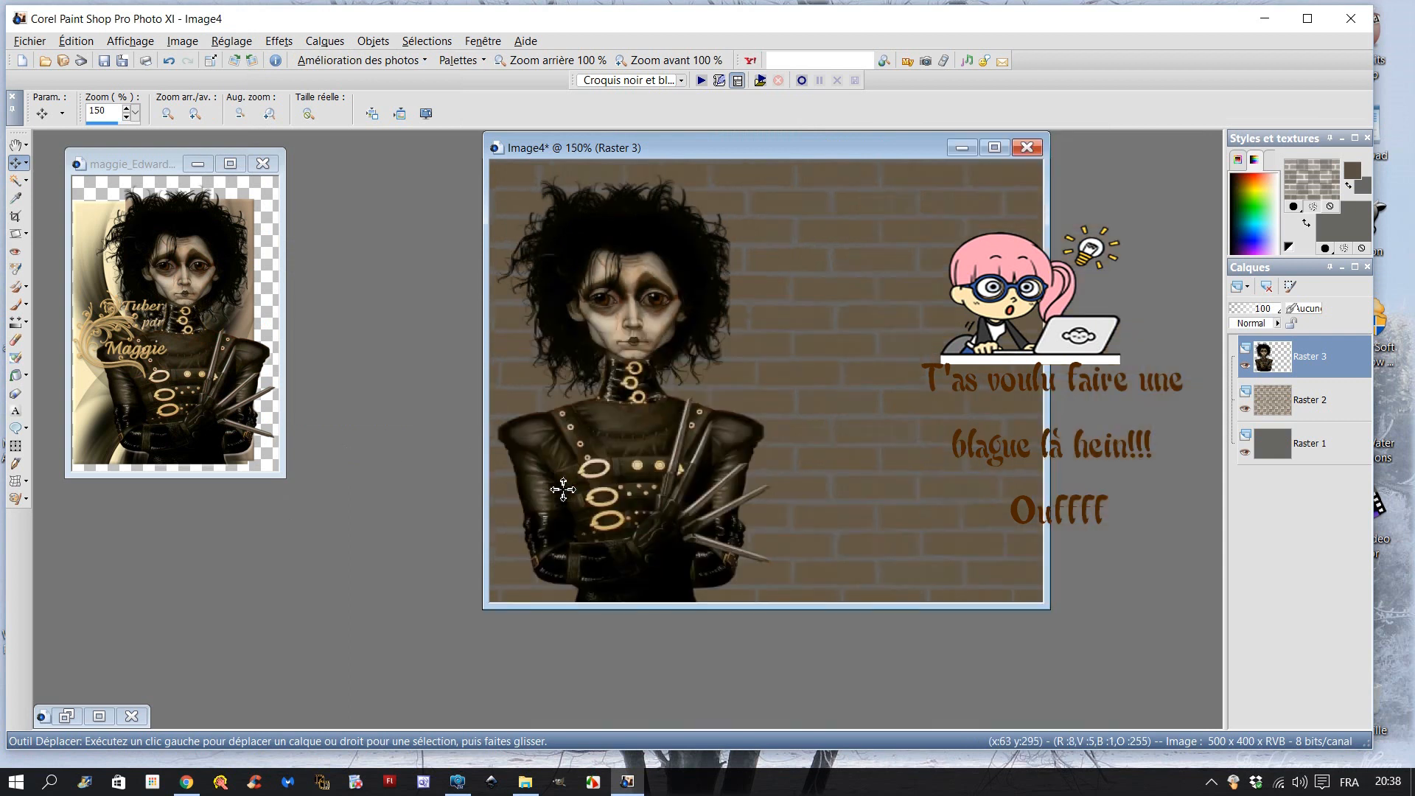
Add a black drop shadow to the Edward layer with vertical offset 17, horizontal offset 19, opacity 50 and blur 12
scroll(678, 166, "down", 1)
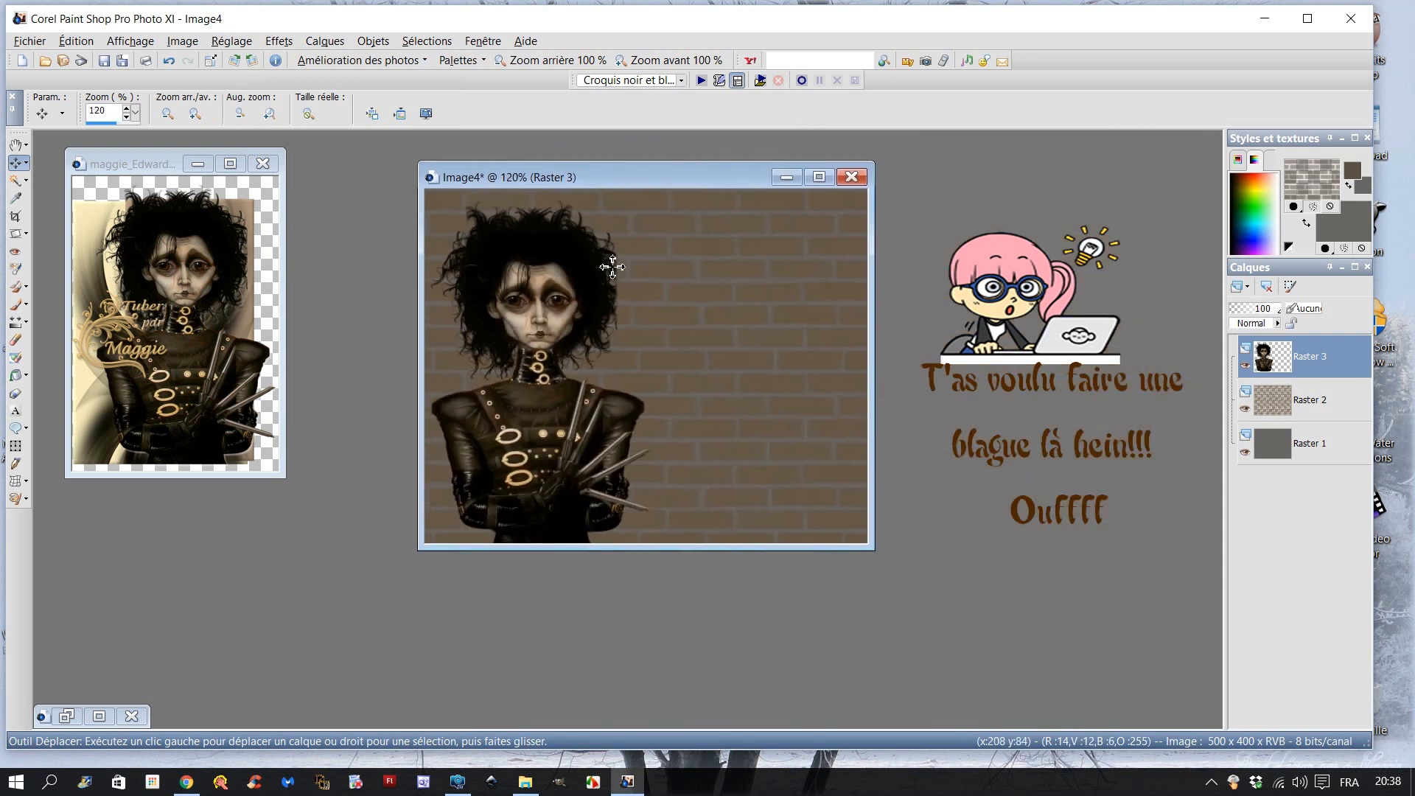
scroll(620, 190, "down", 1)
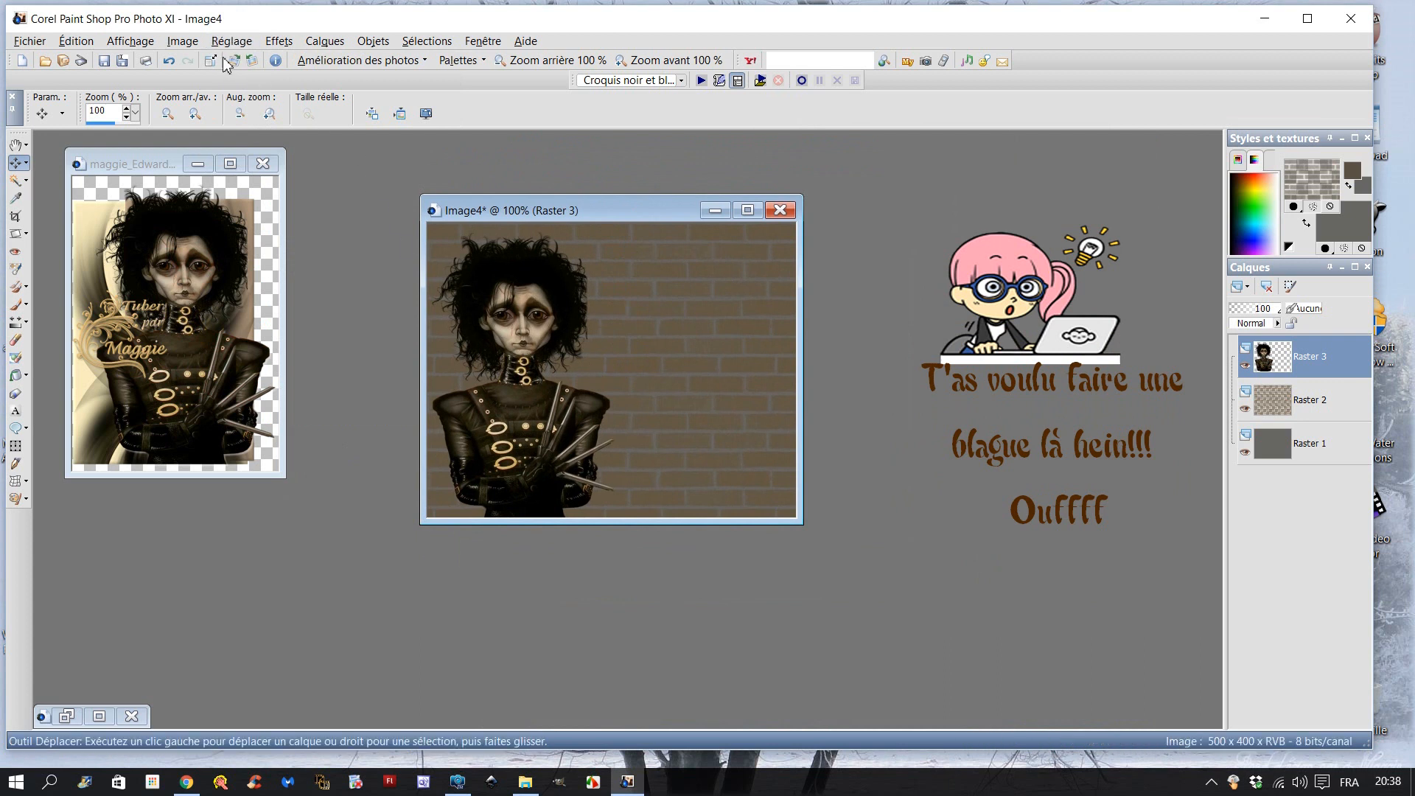
left_click(284, 41)
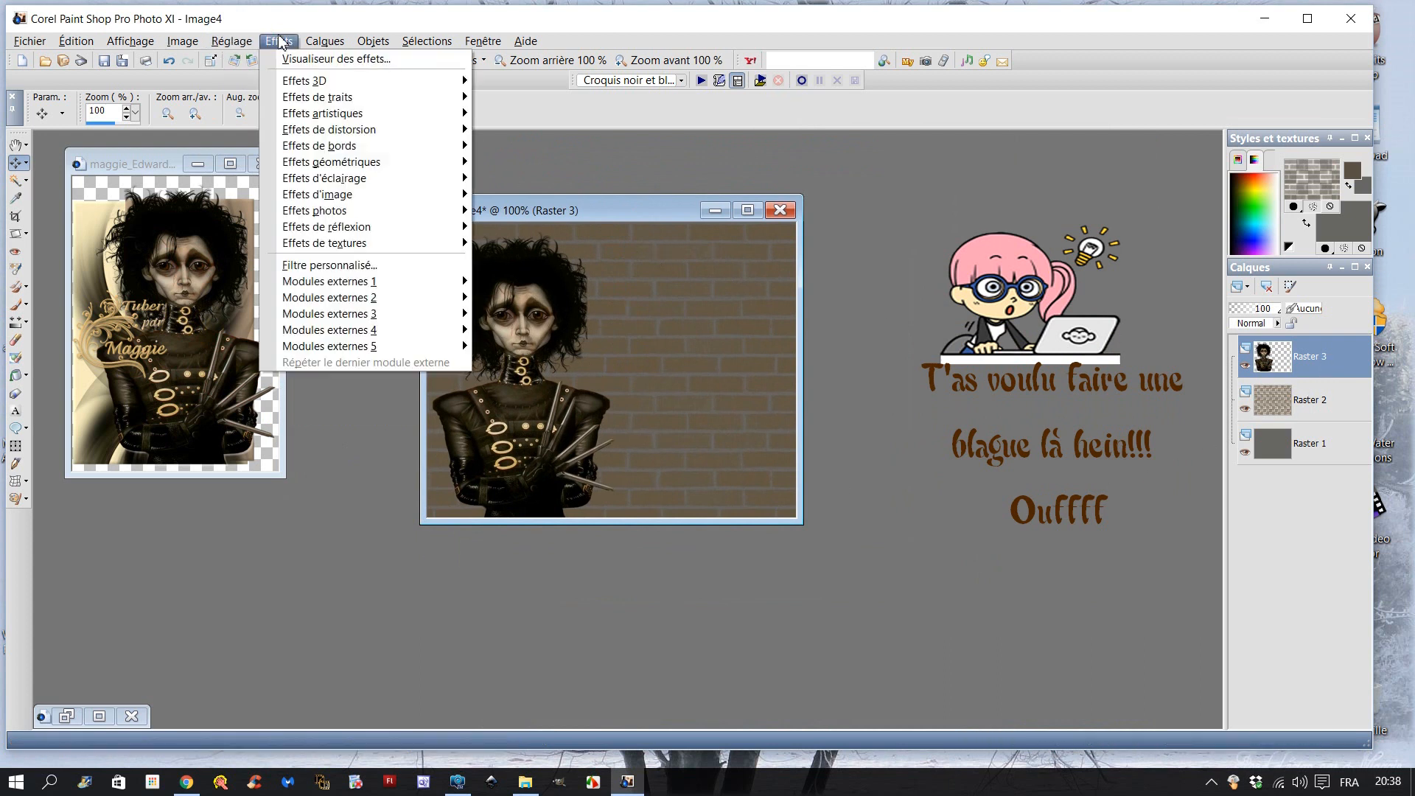
mouse_move(311, 83)
left_click(519, 138)
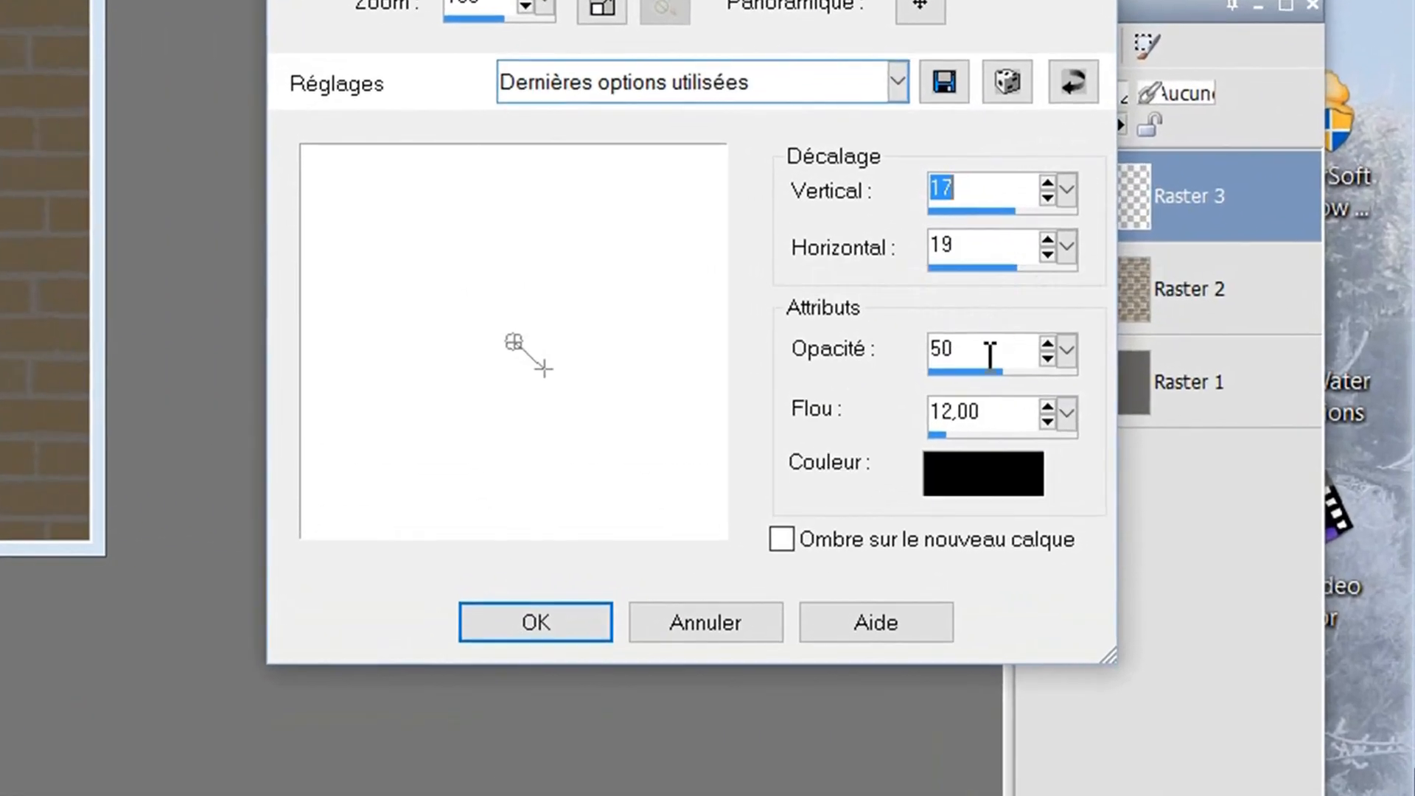
left_click(543, 627)
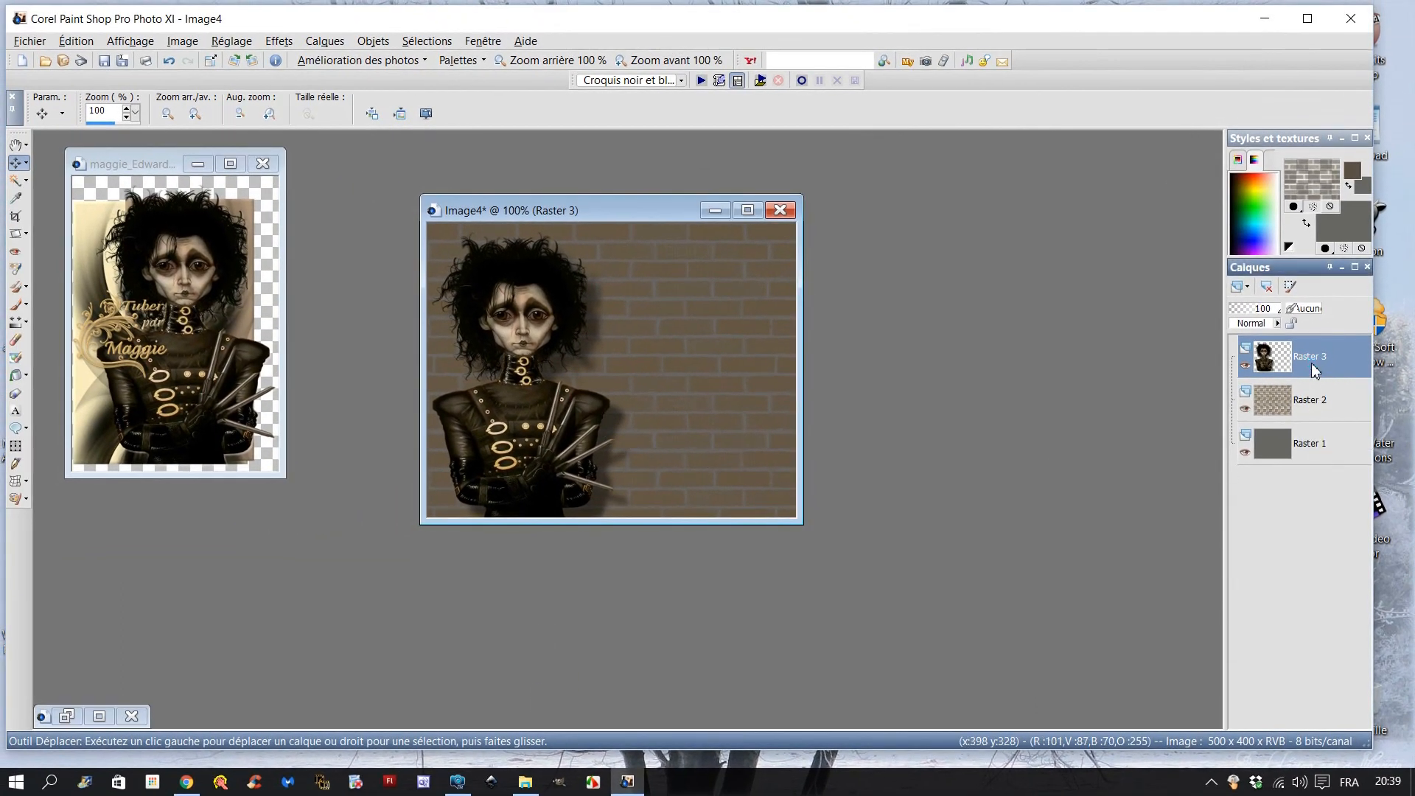
Duplicate the shadowed Edward layer and apply a Gaussian blur with a radius of 15 to the copy
right_click(1314, 370)
left_click(1259, 526)
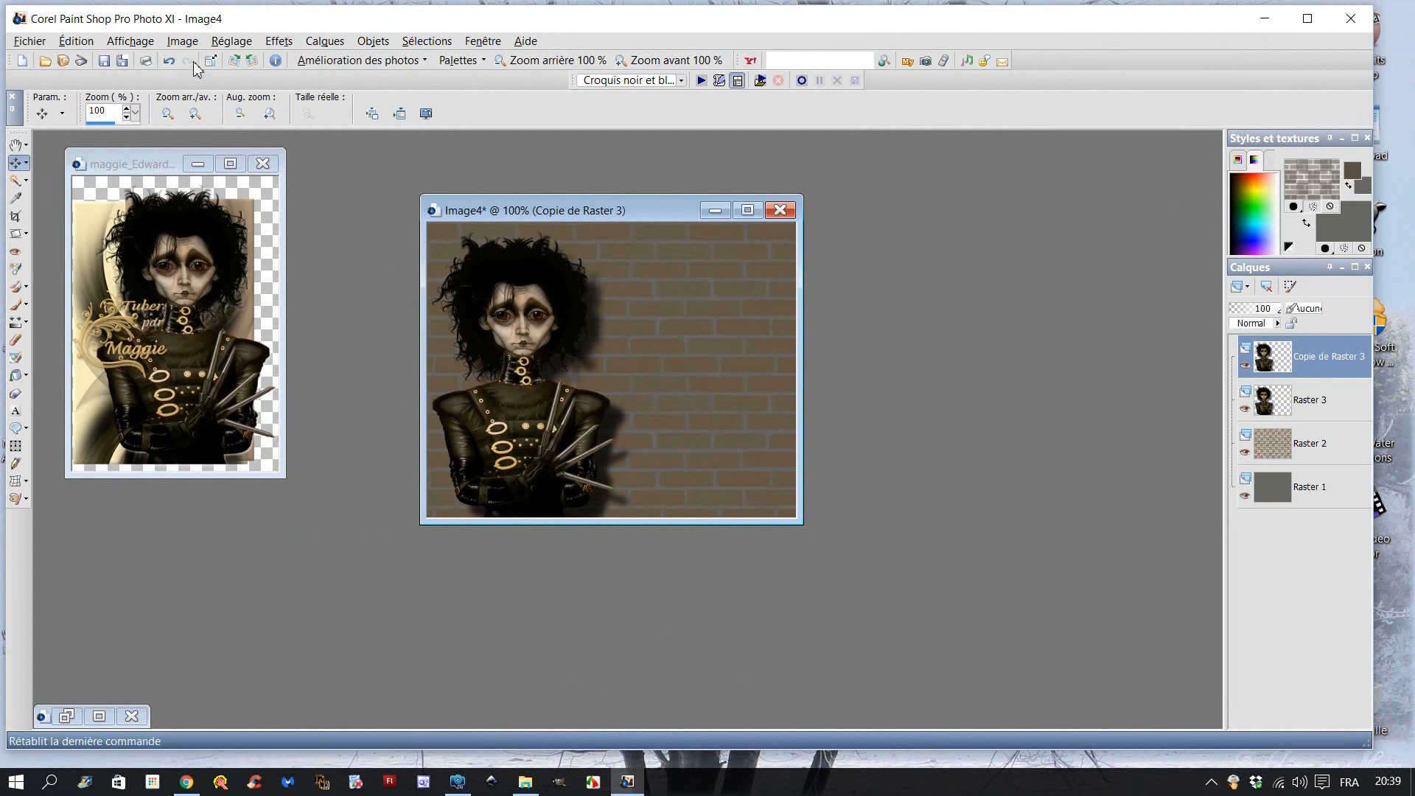
left_click(221, 41)
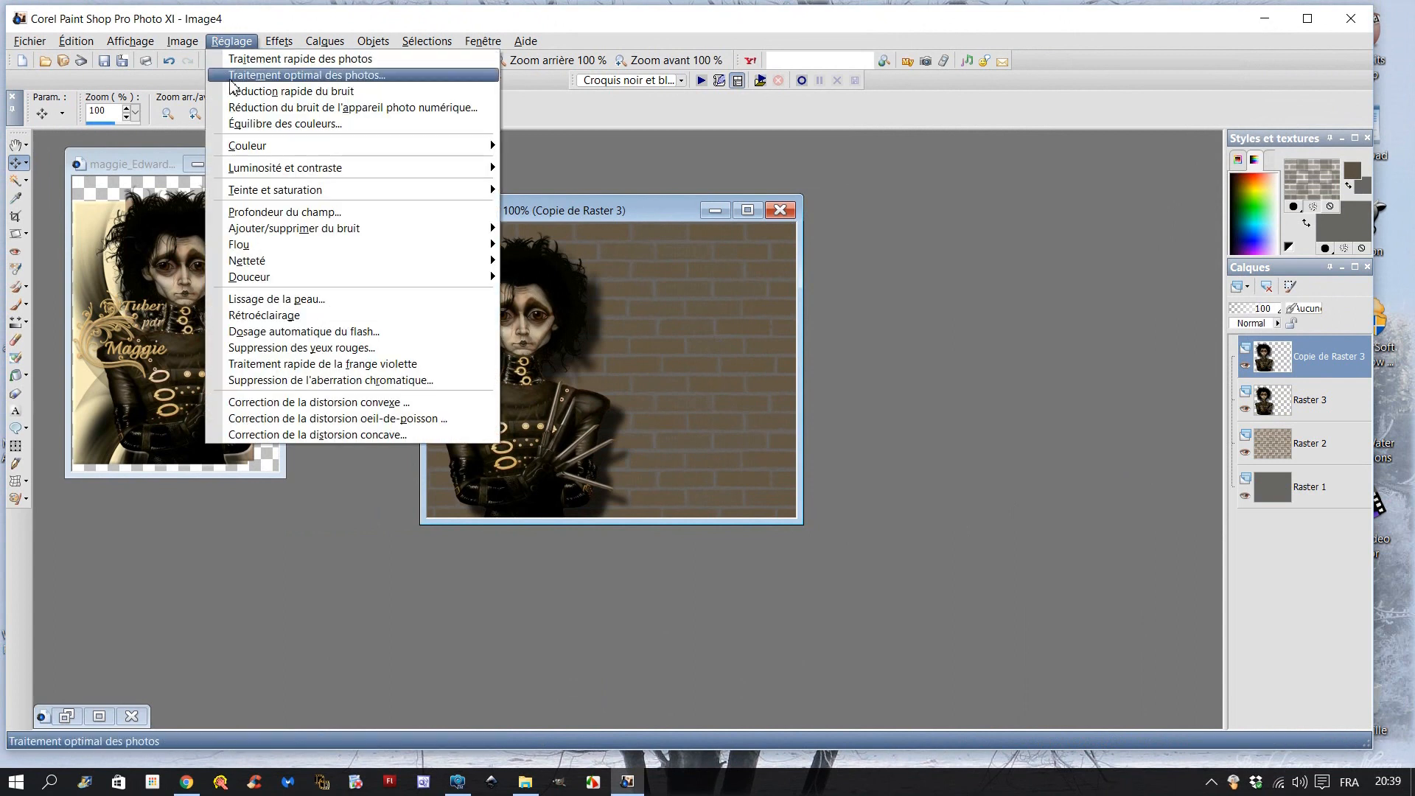
mouse_move(251, 251)
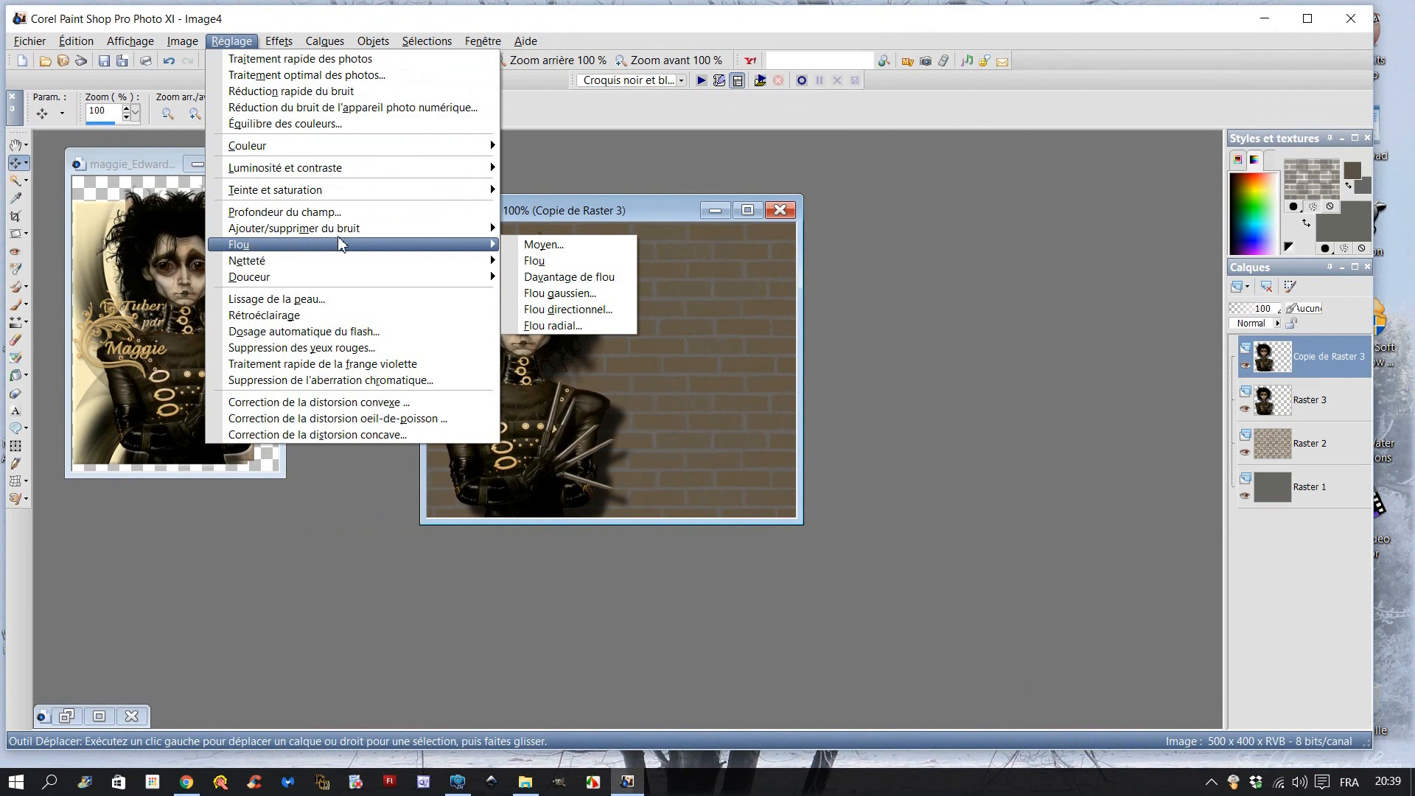
left_click(545, 293)
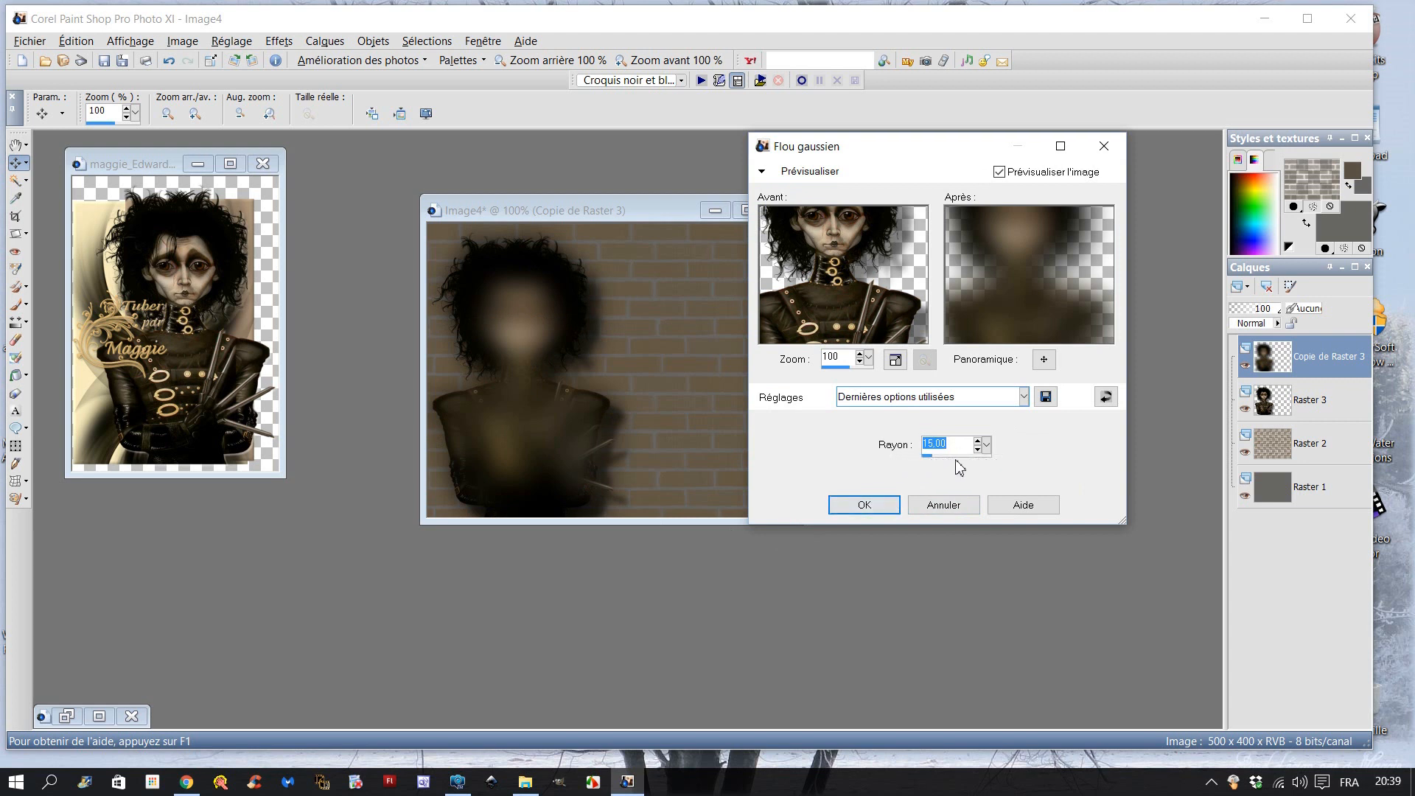
left_click(870, 505)
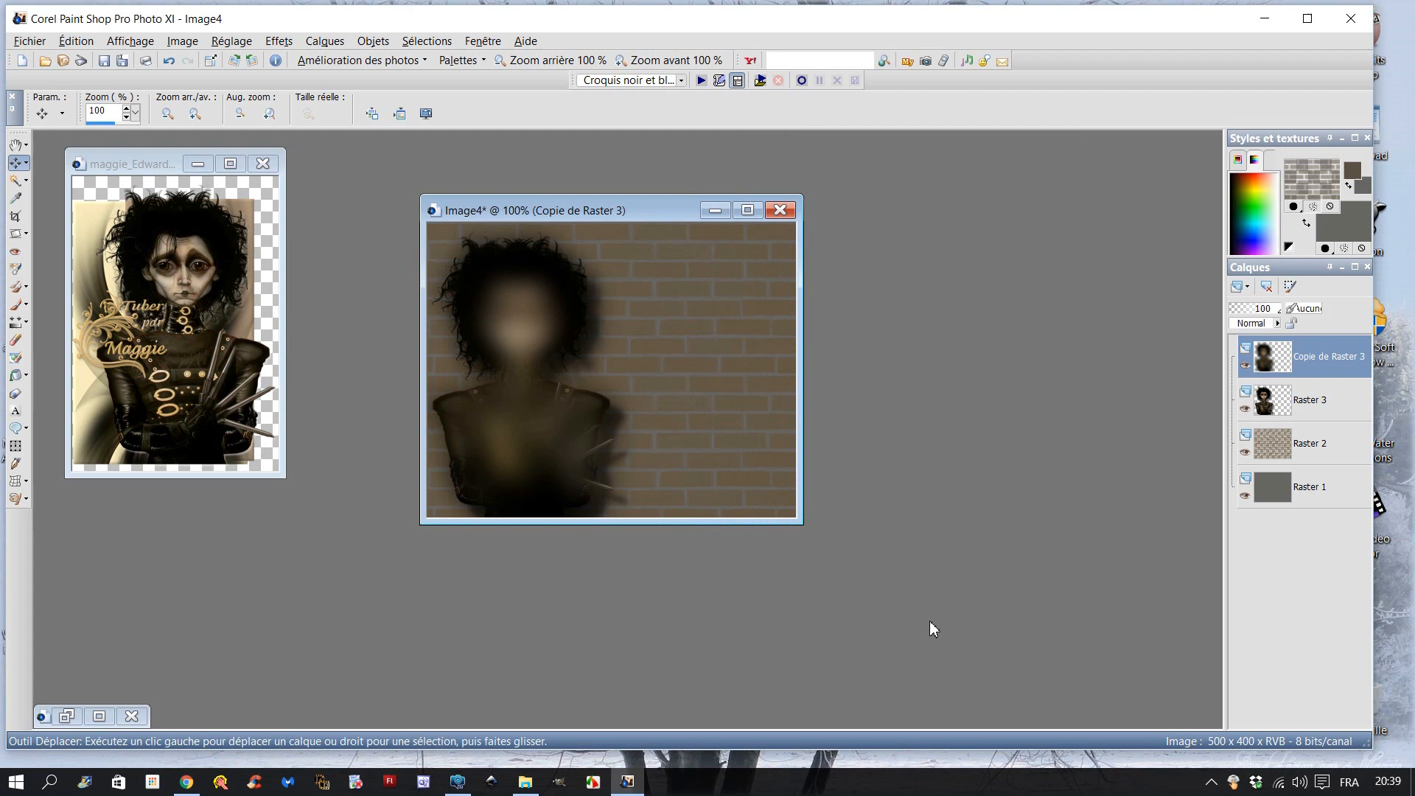
Apply a Torsion distortion of -370 degrees to the blurred copy of the Edward layer
left_click(278, 42)
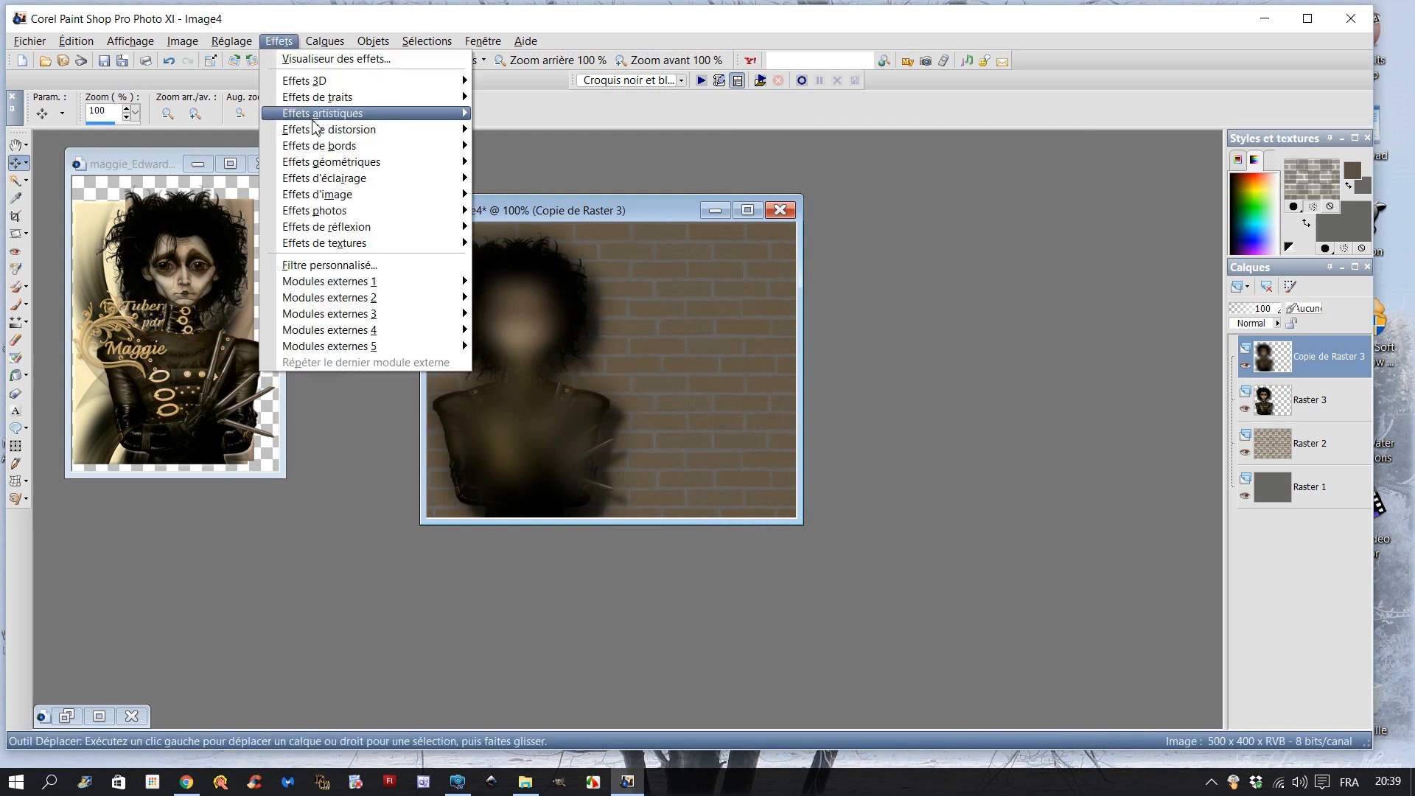
mouse_move(317, 138)
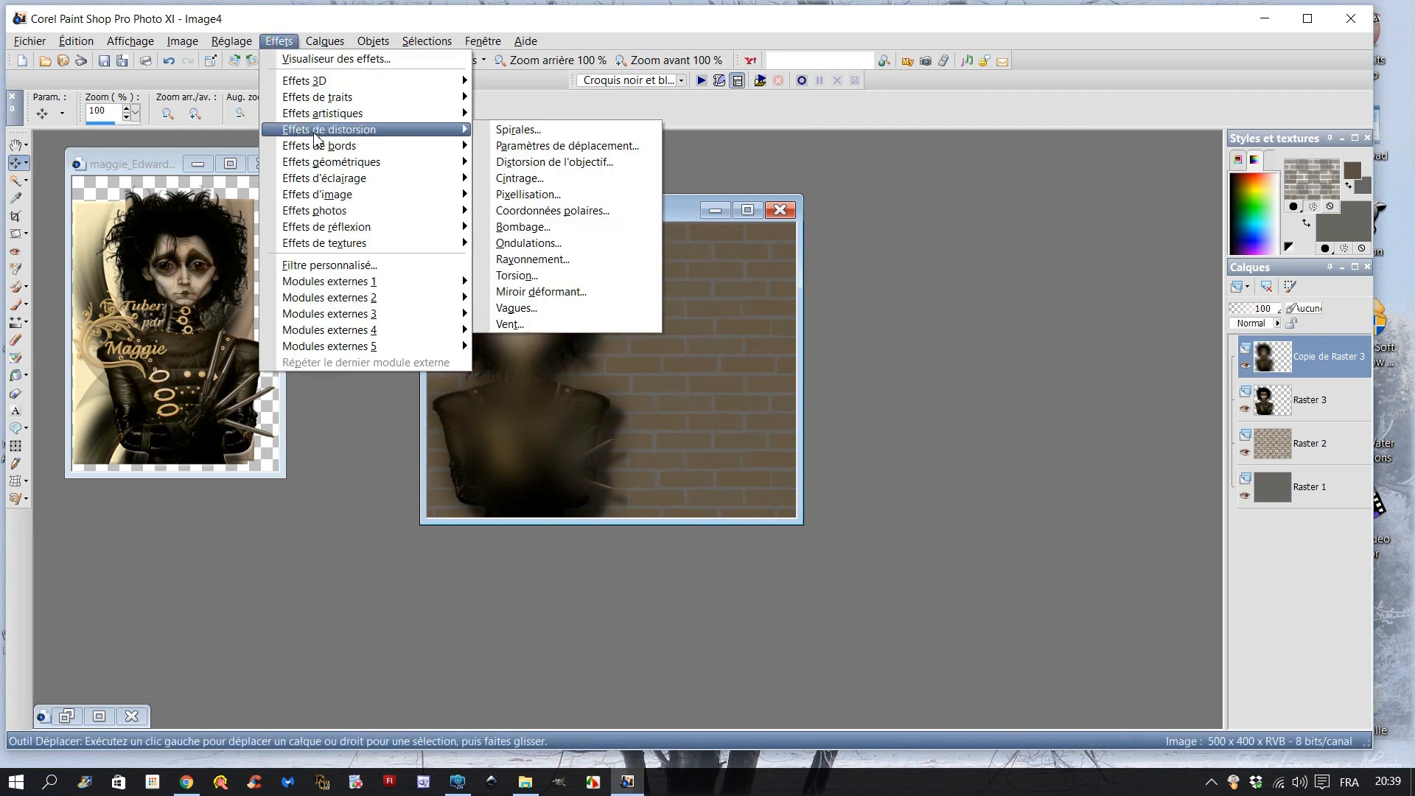
left_click(573, 276)
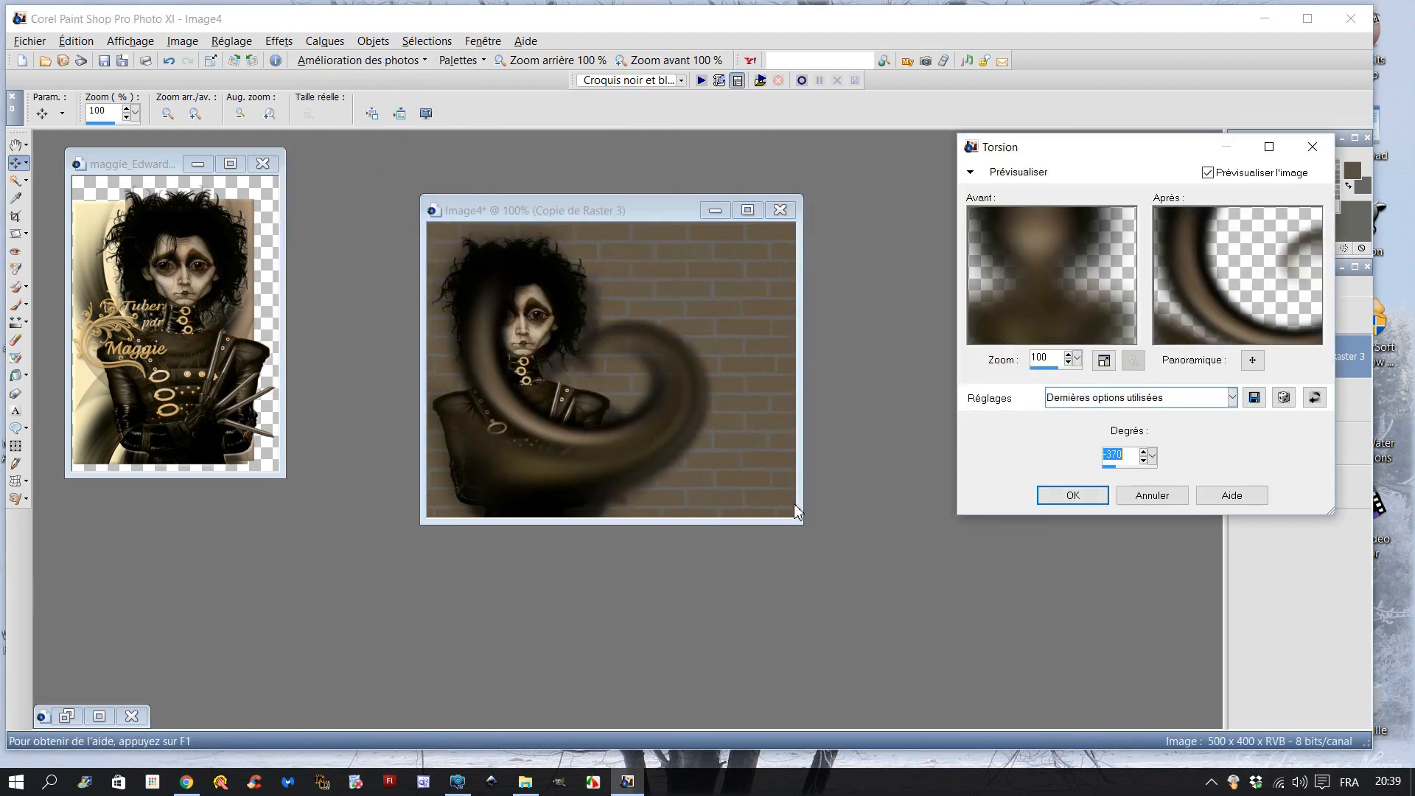
left_click(1209, 179)
left_click(1209, 174)
left_click_drag(1088, 149, 997, 119)
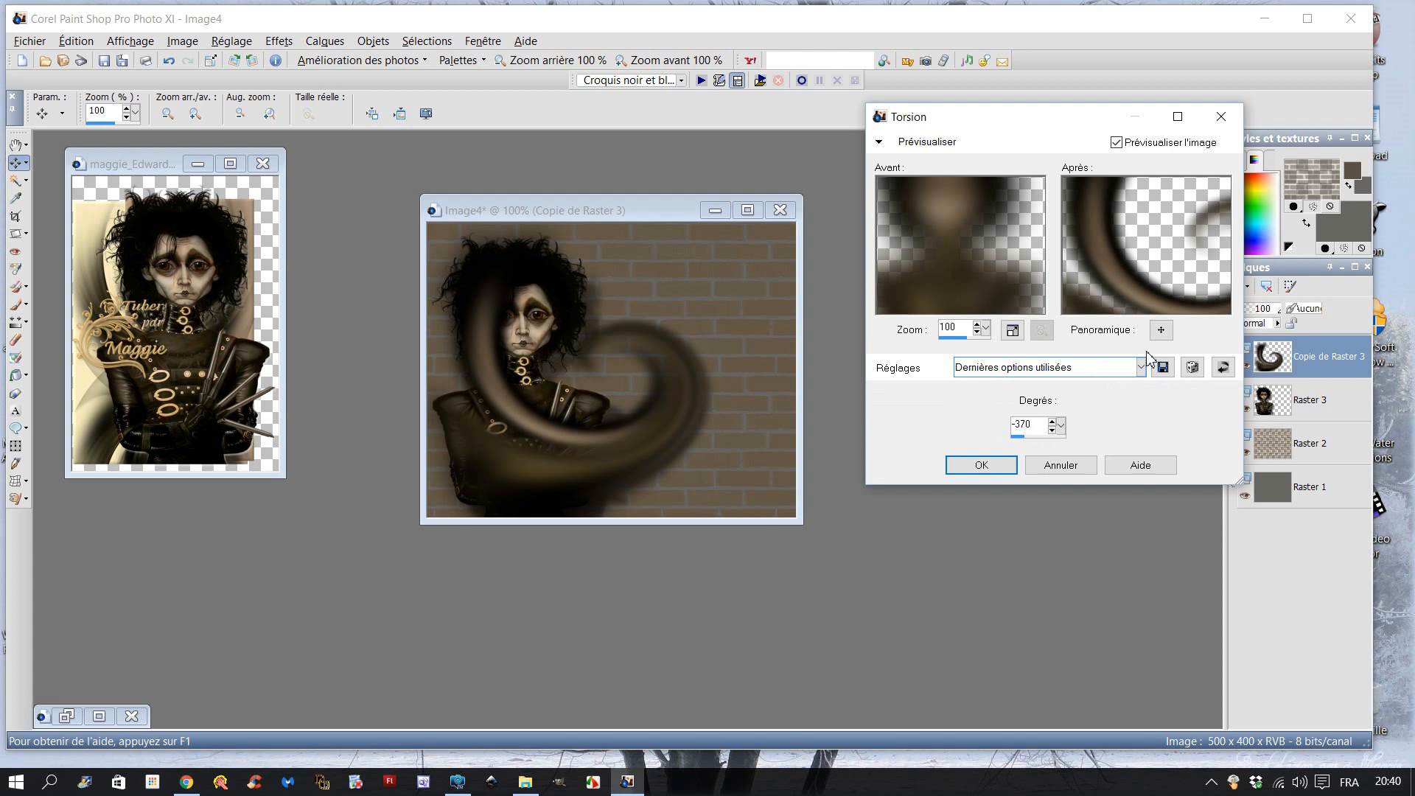
mouse_move(1030, 442)
left_mouse_down()
mouse_move(1056, 438)
mouse_move(1022, 425)
left_mouse_up()
left_click(1034, 426)
type("37")
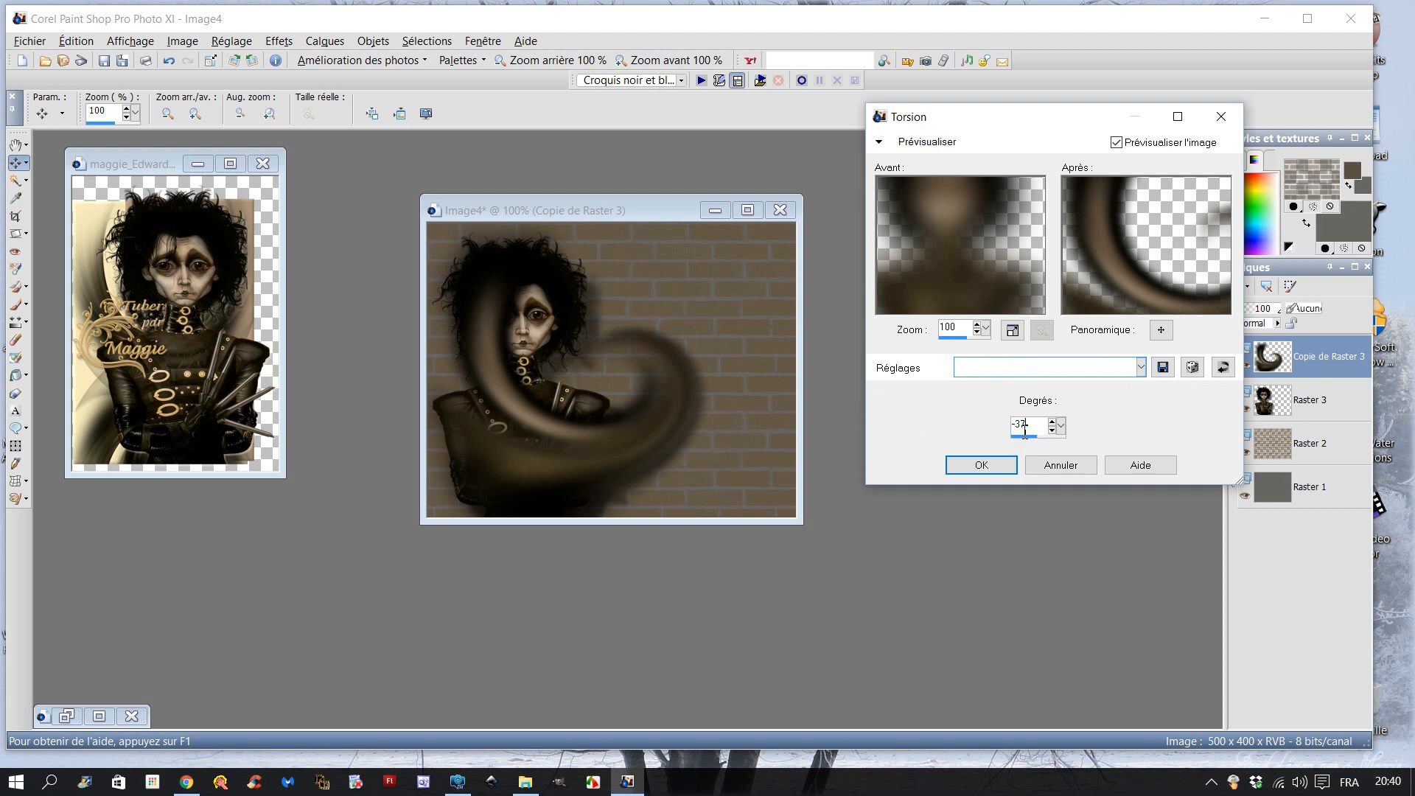
type("0")
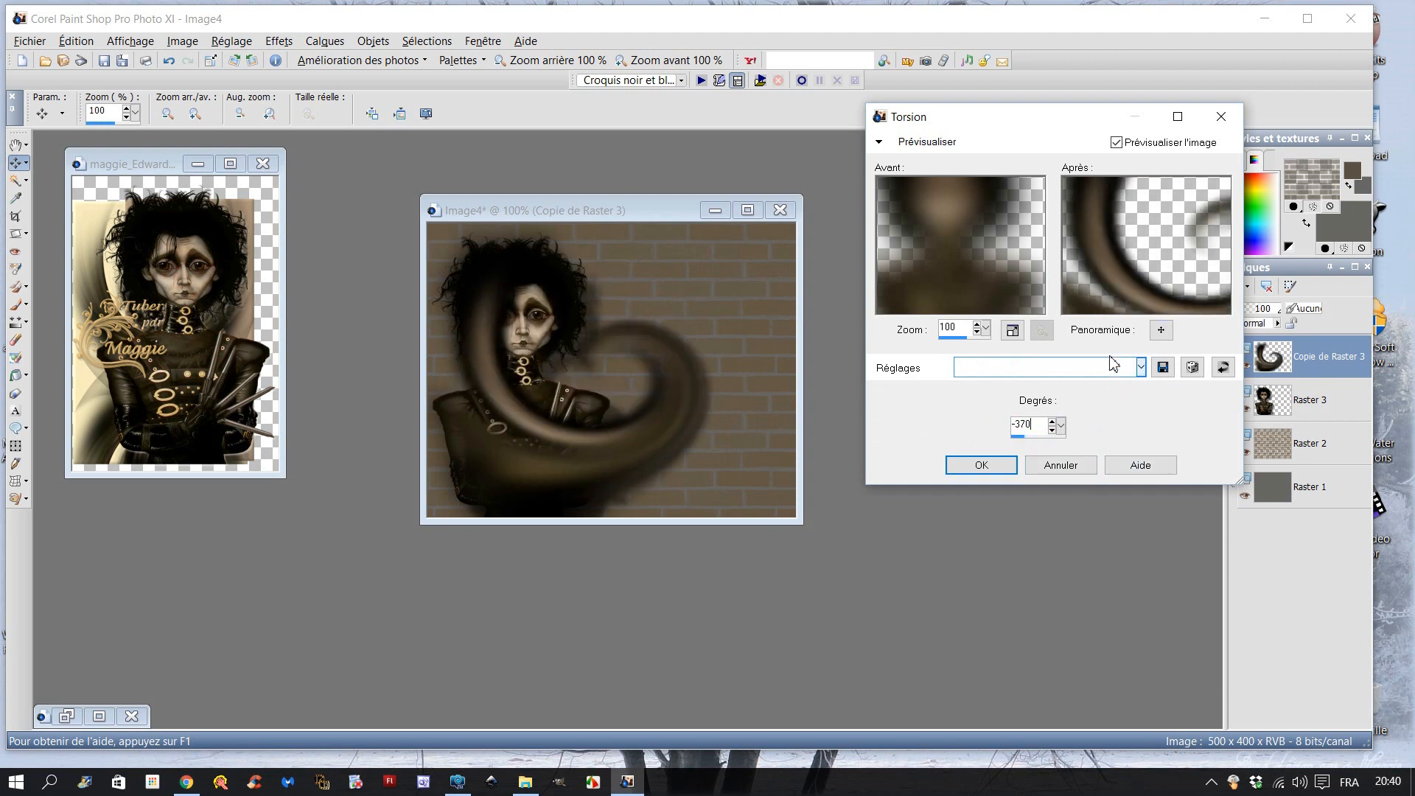
left_click(1164, 368)
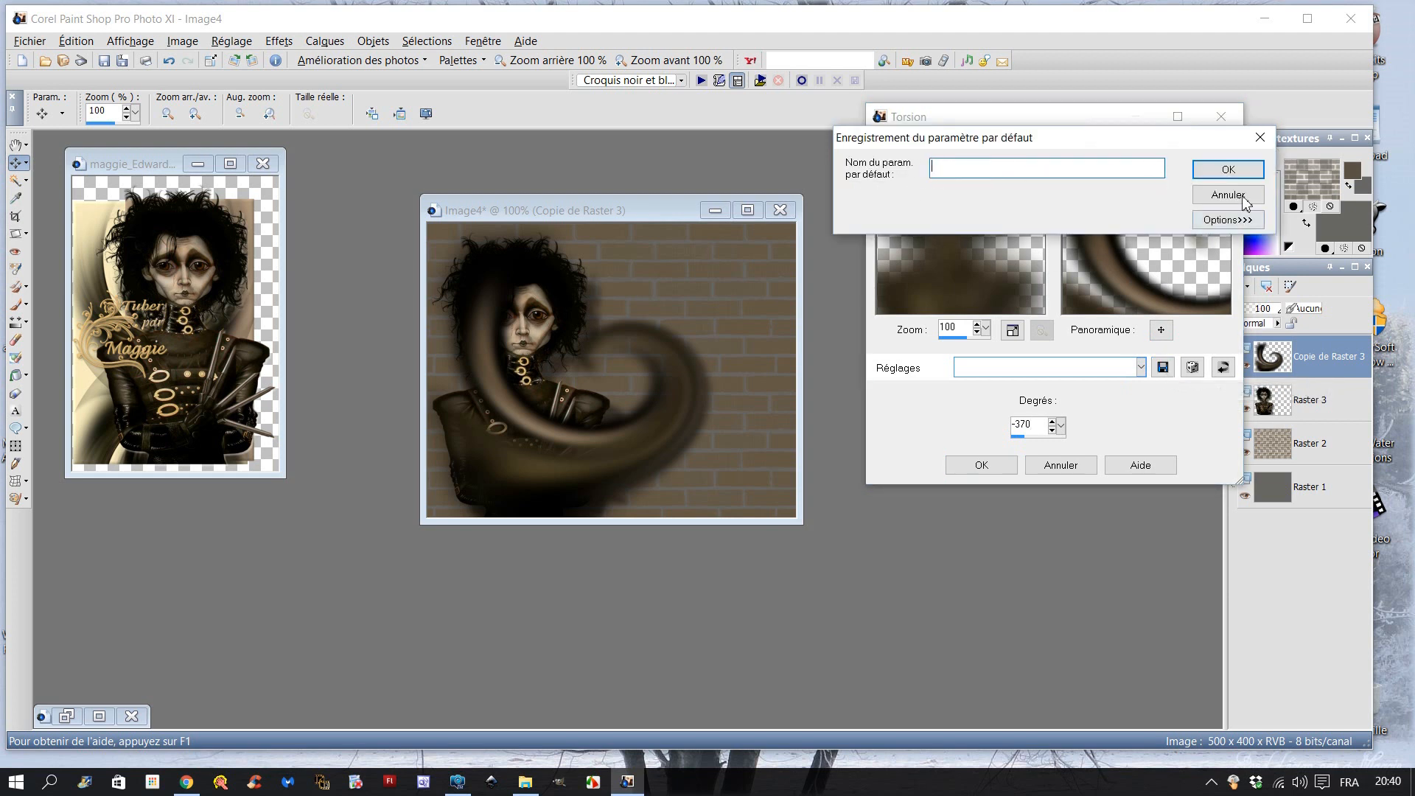
left_click(1260, 137)
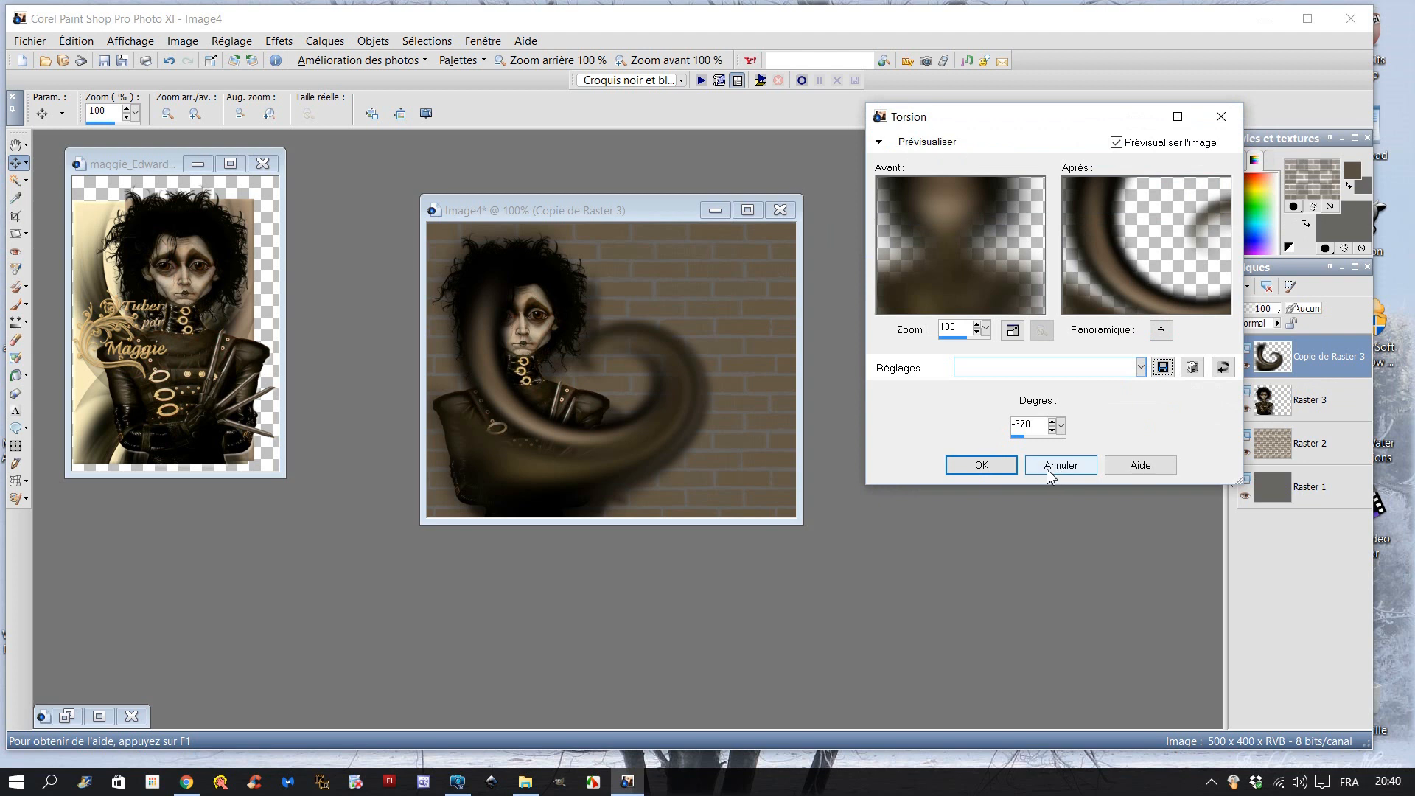
left_click(988, 468)
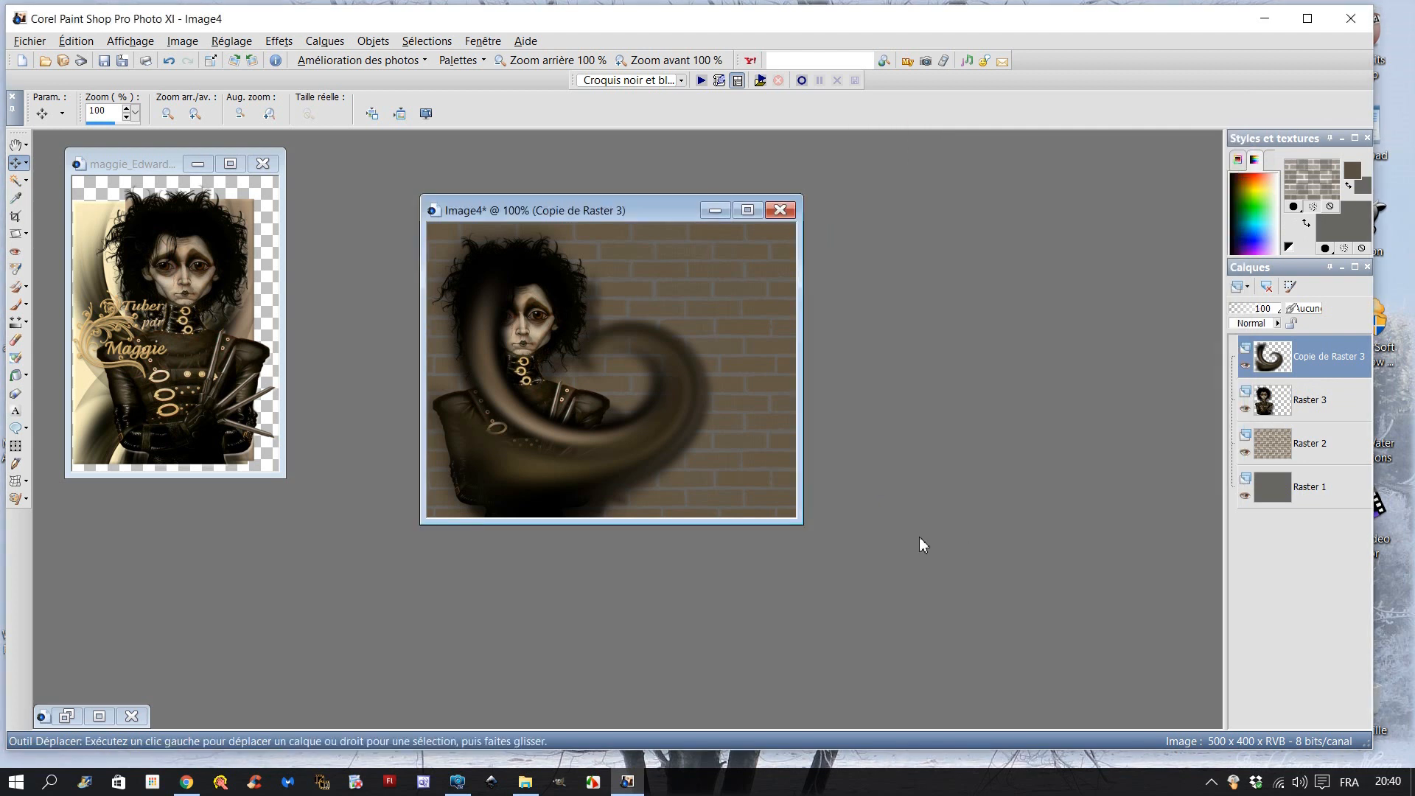
Apply the Accentuer davantage edge effect to the twisted copy layer
left_click(277, 42)
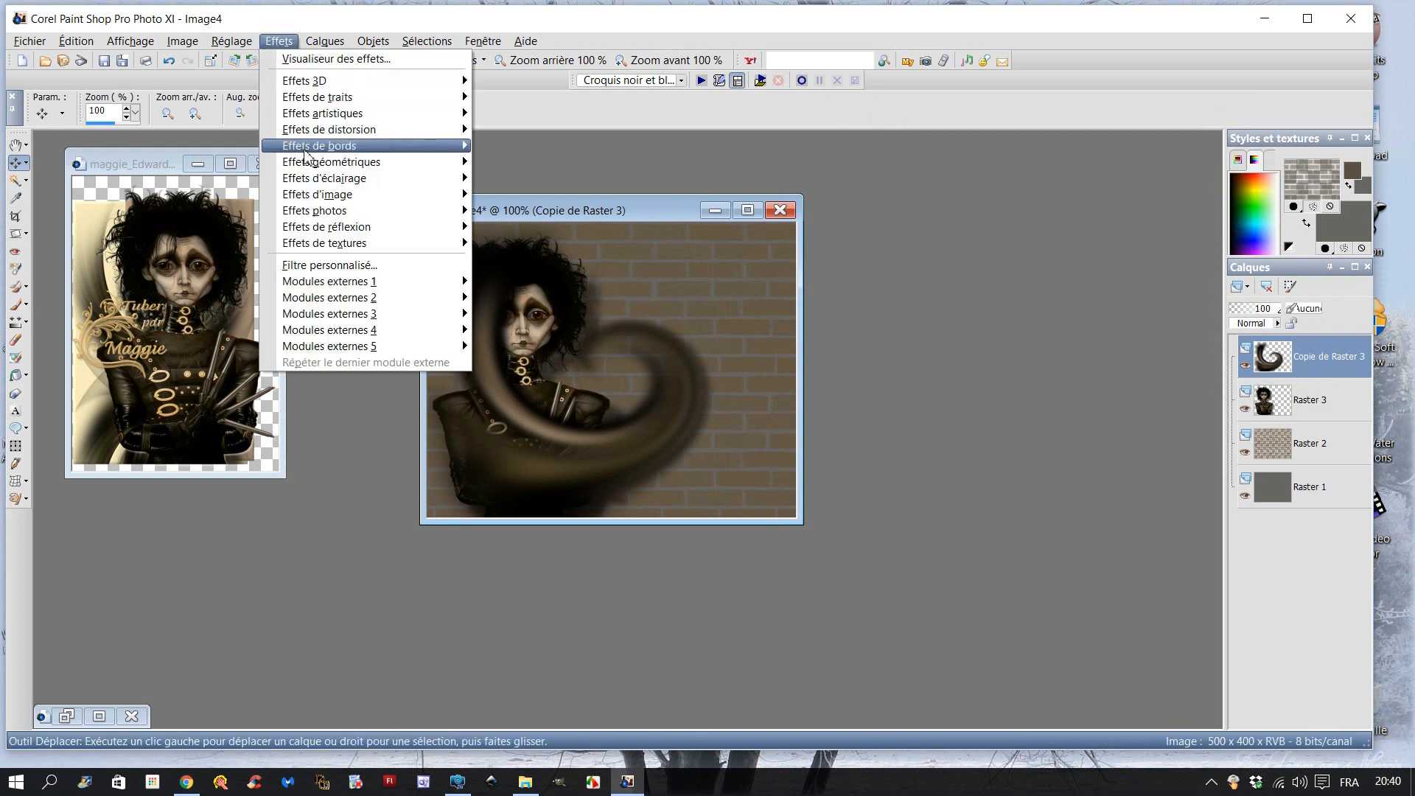
mouse_move(308, 147)
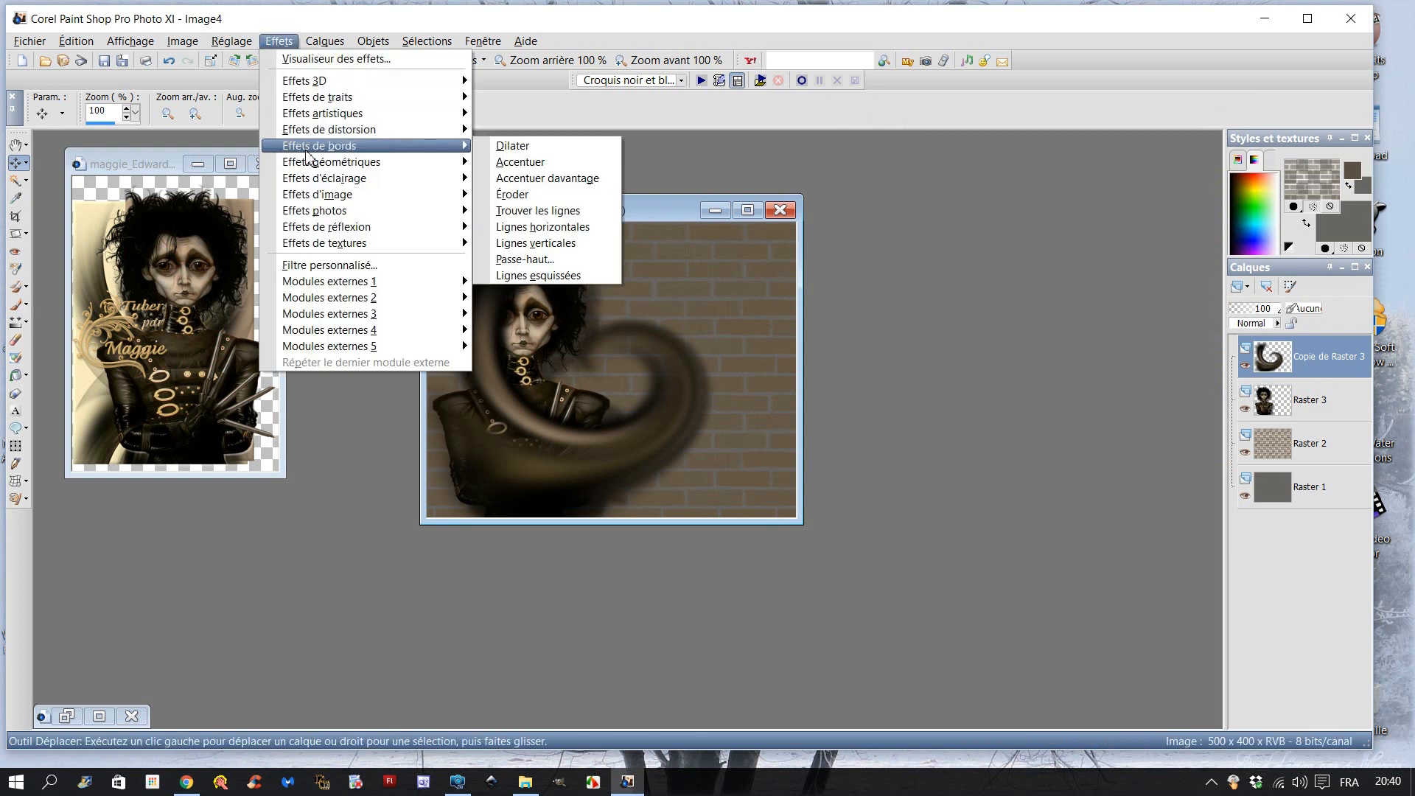
left_click(549, 179)
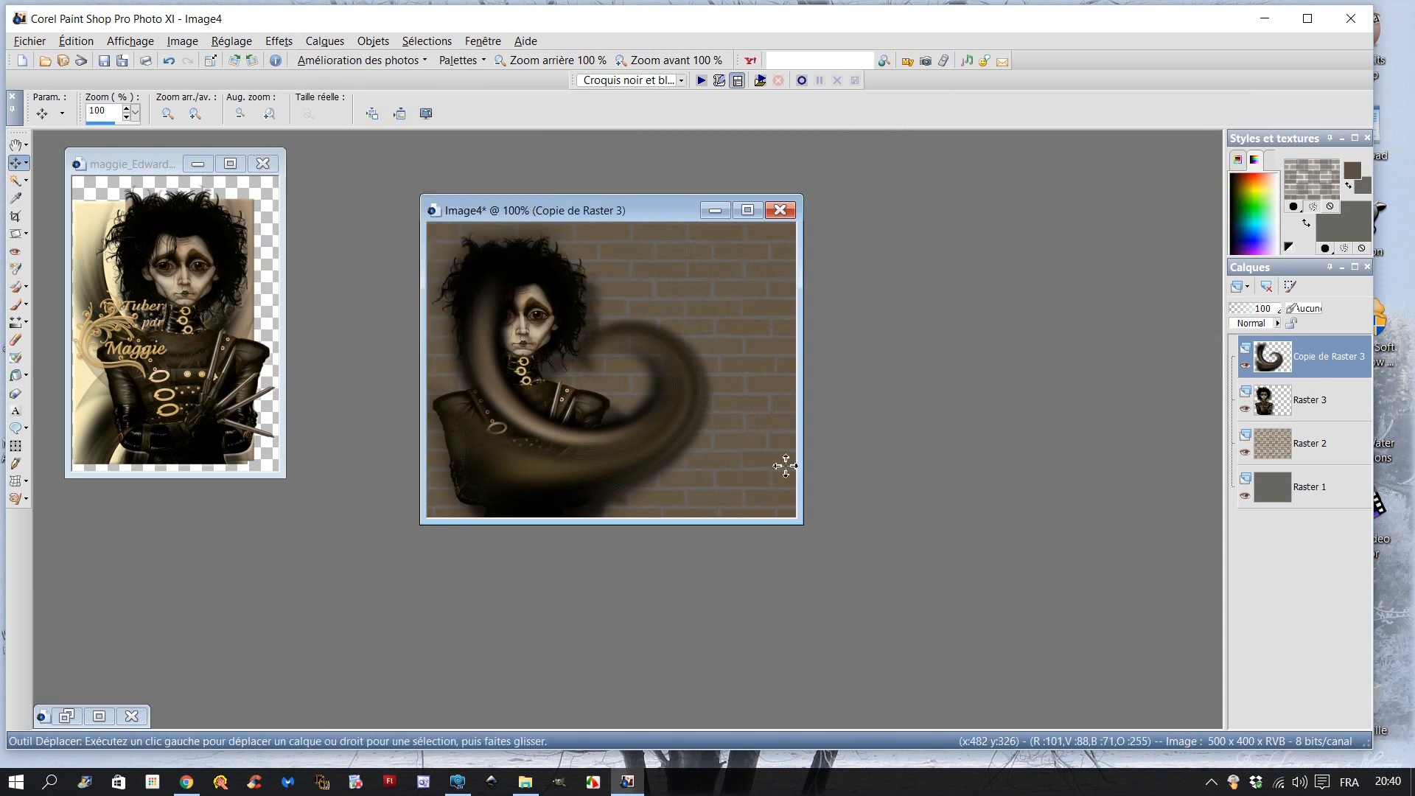
Set the twisted copy layer's blend mode to Luminance (héritée) and its opacity to 81
left_click(1279, 325)
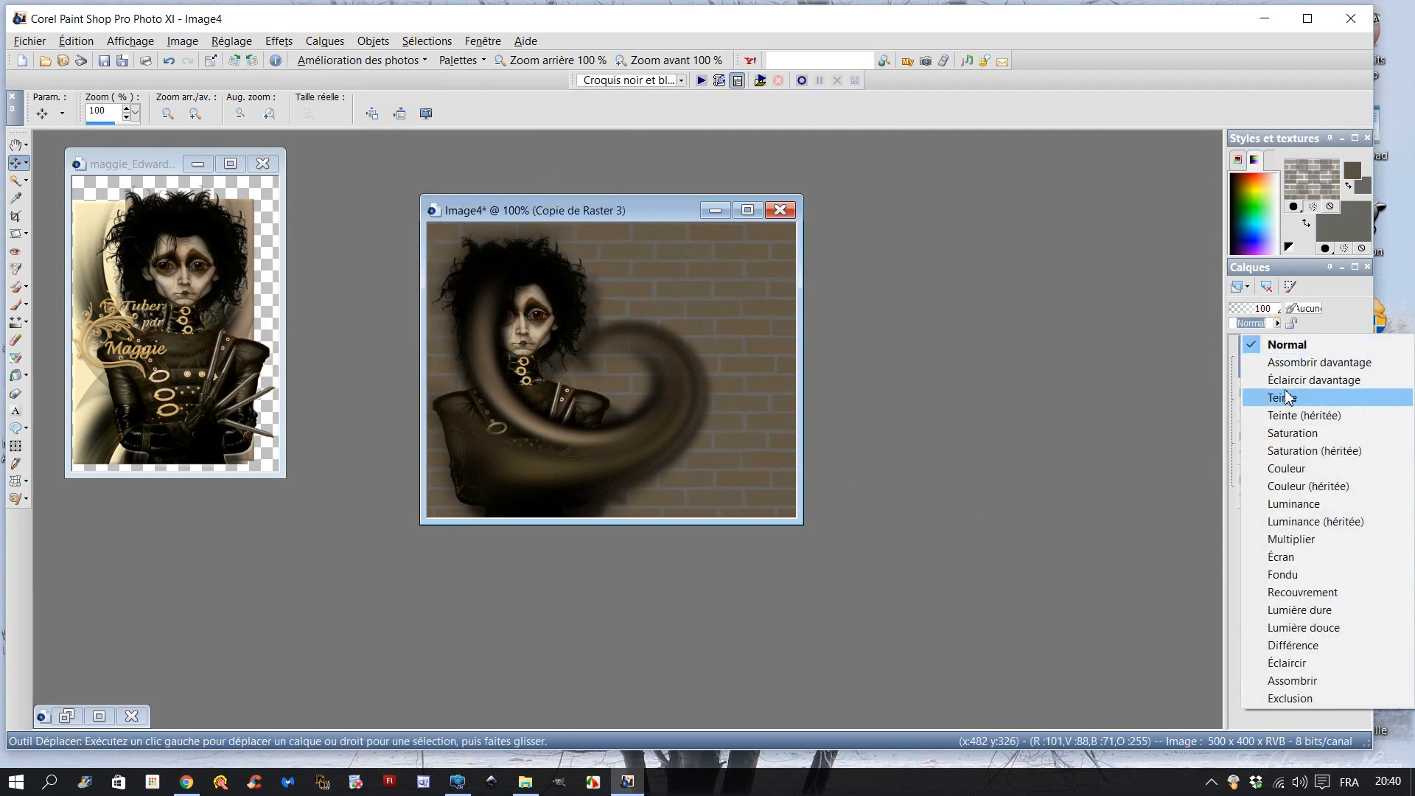
left_click(1292, 522)
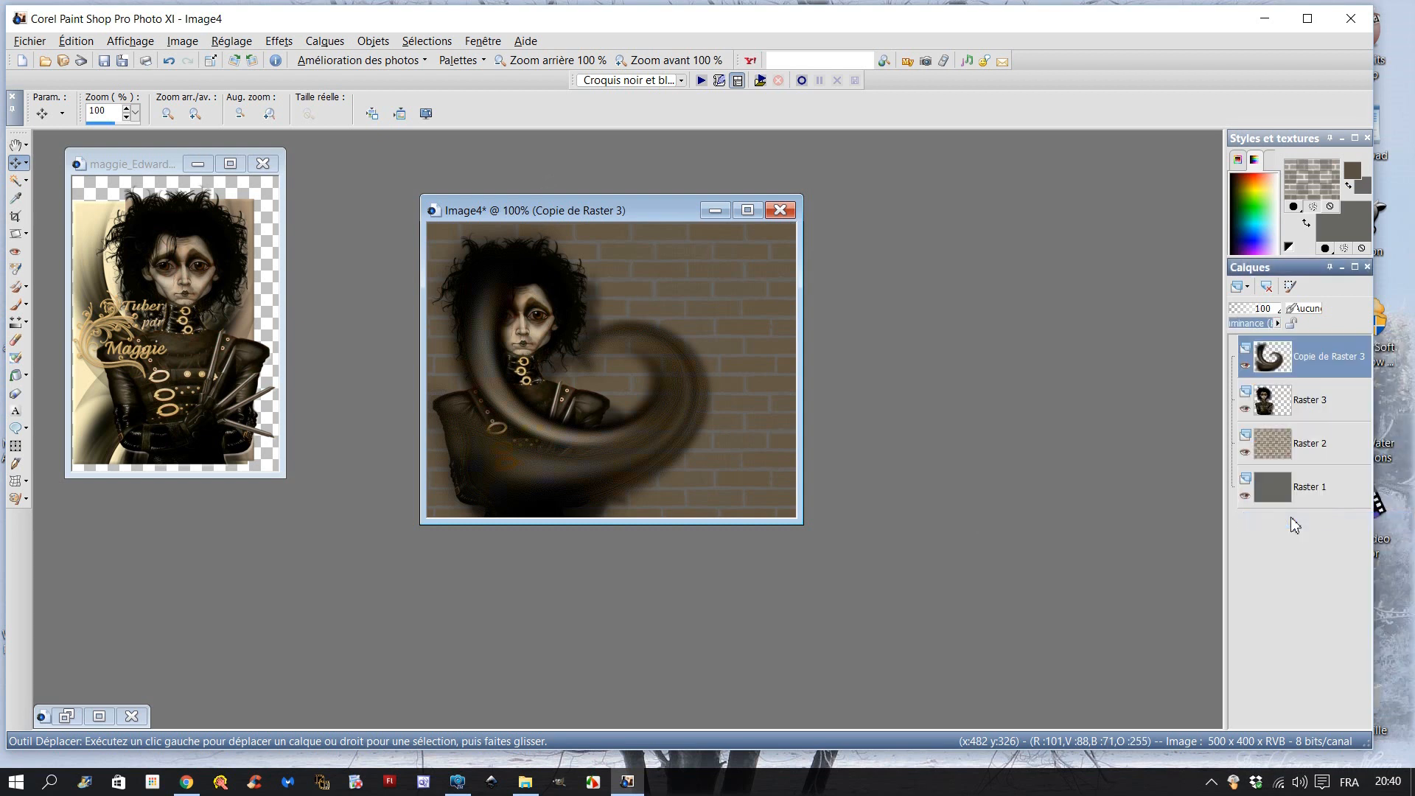
left_click(1270, 312)
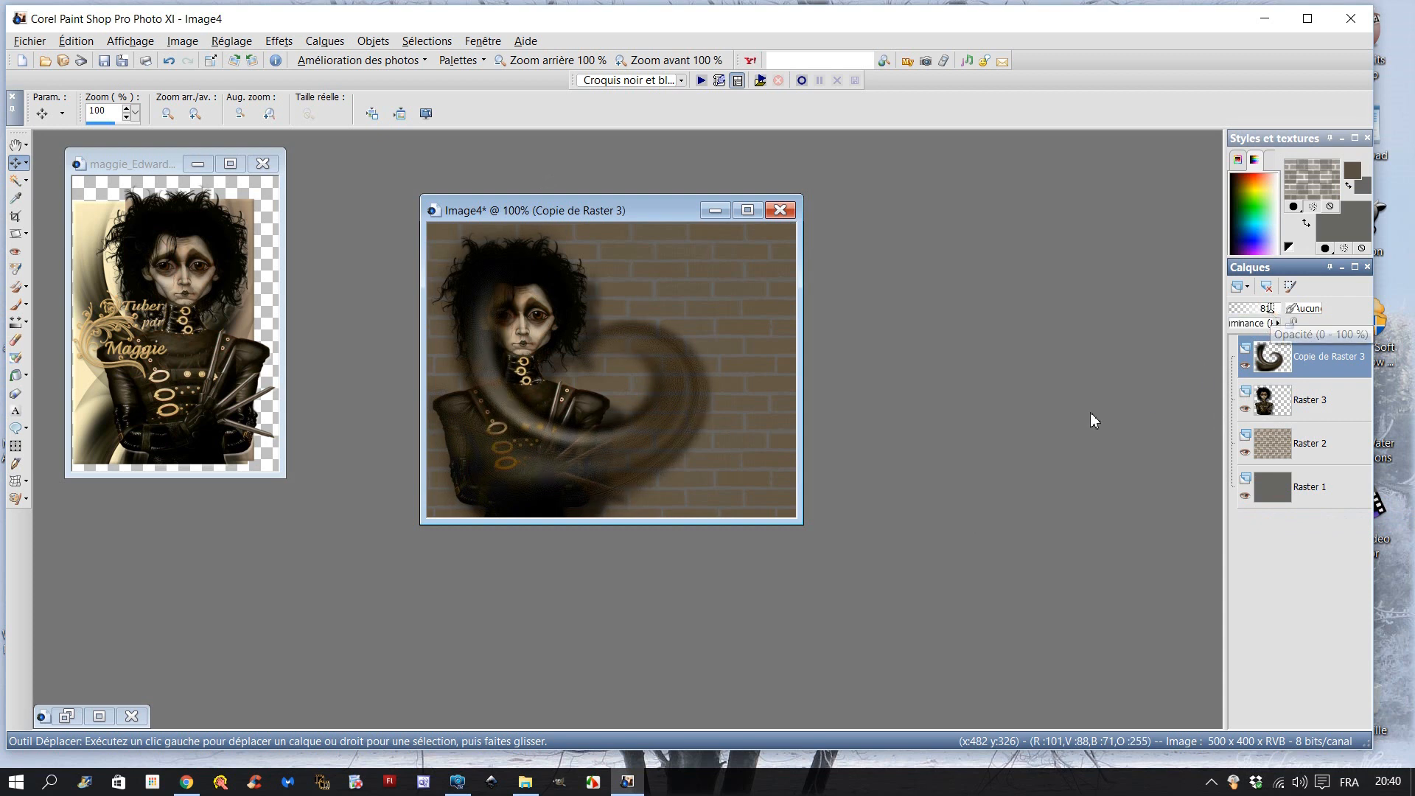
Place the twisted copy layer beneath Raster 3 and shift the swirl down and right beside Edward's scissor hands
left_click(1309, 366)
left_click_drag(1309, 366, 1302, 414)
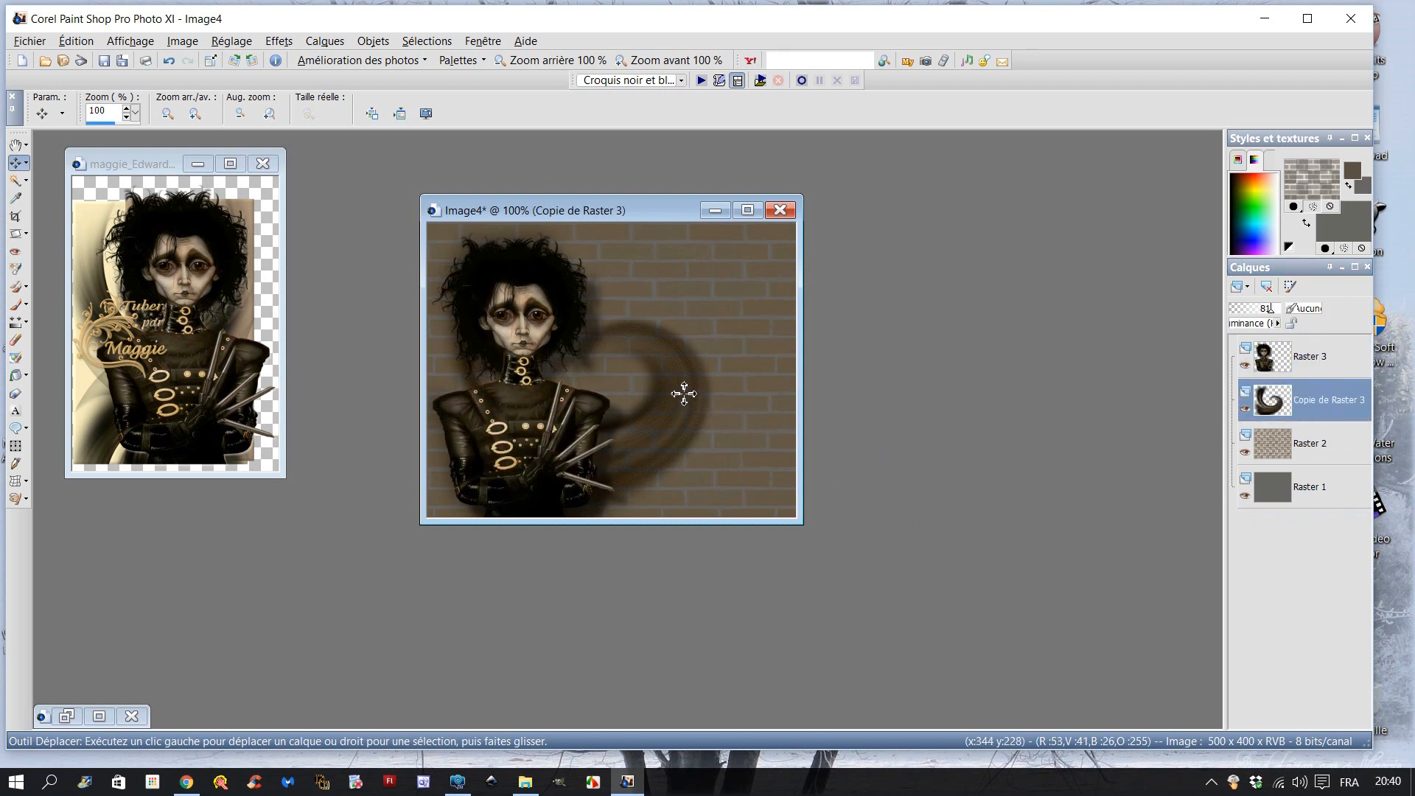
left_click_drag(684, 394, 720, 462)
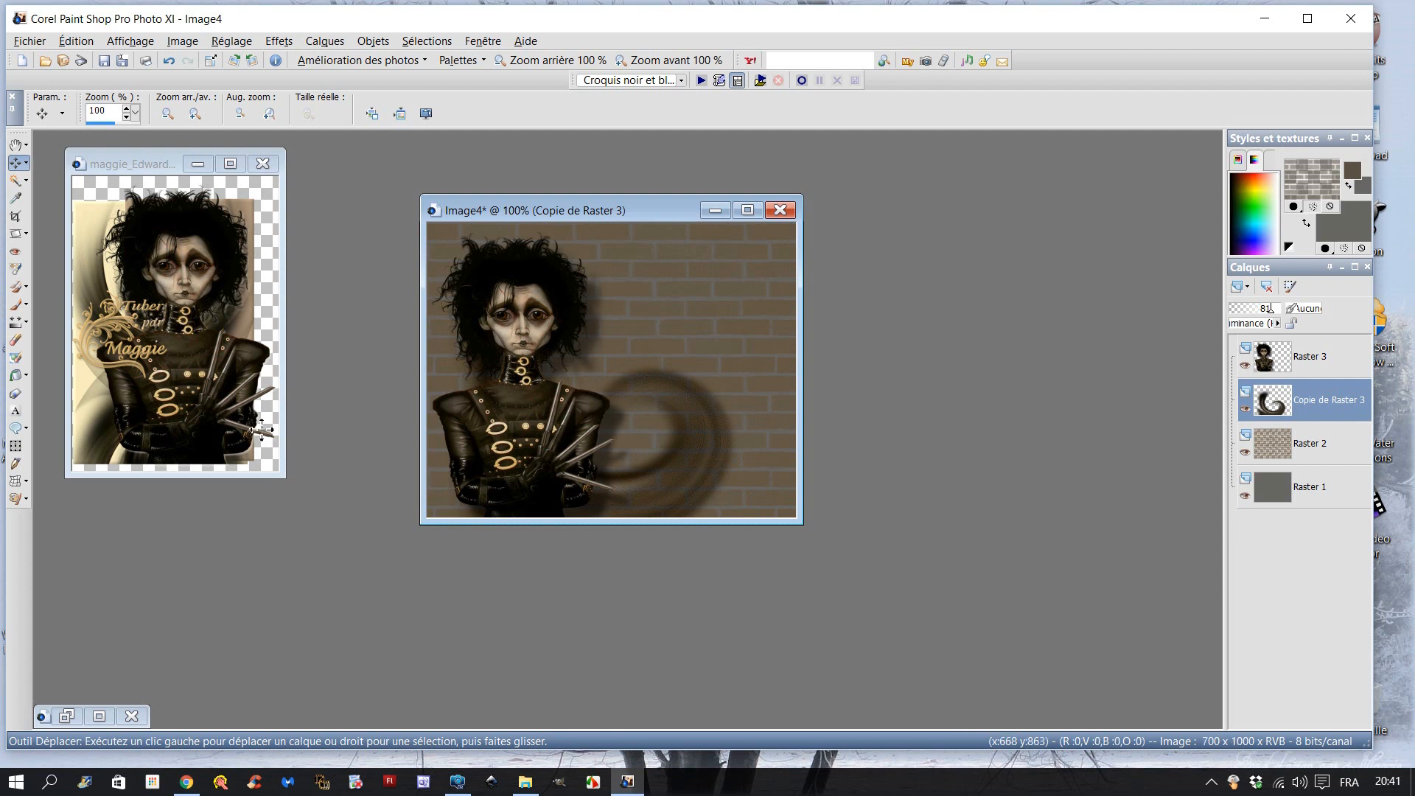
Set up the Text tool with a font size of 52 pixels, using the a dripping marker font
left_click(15, 413)
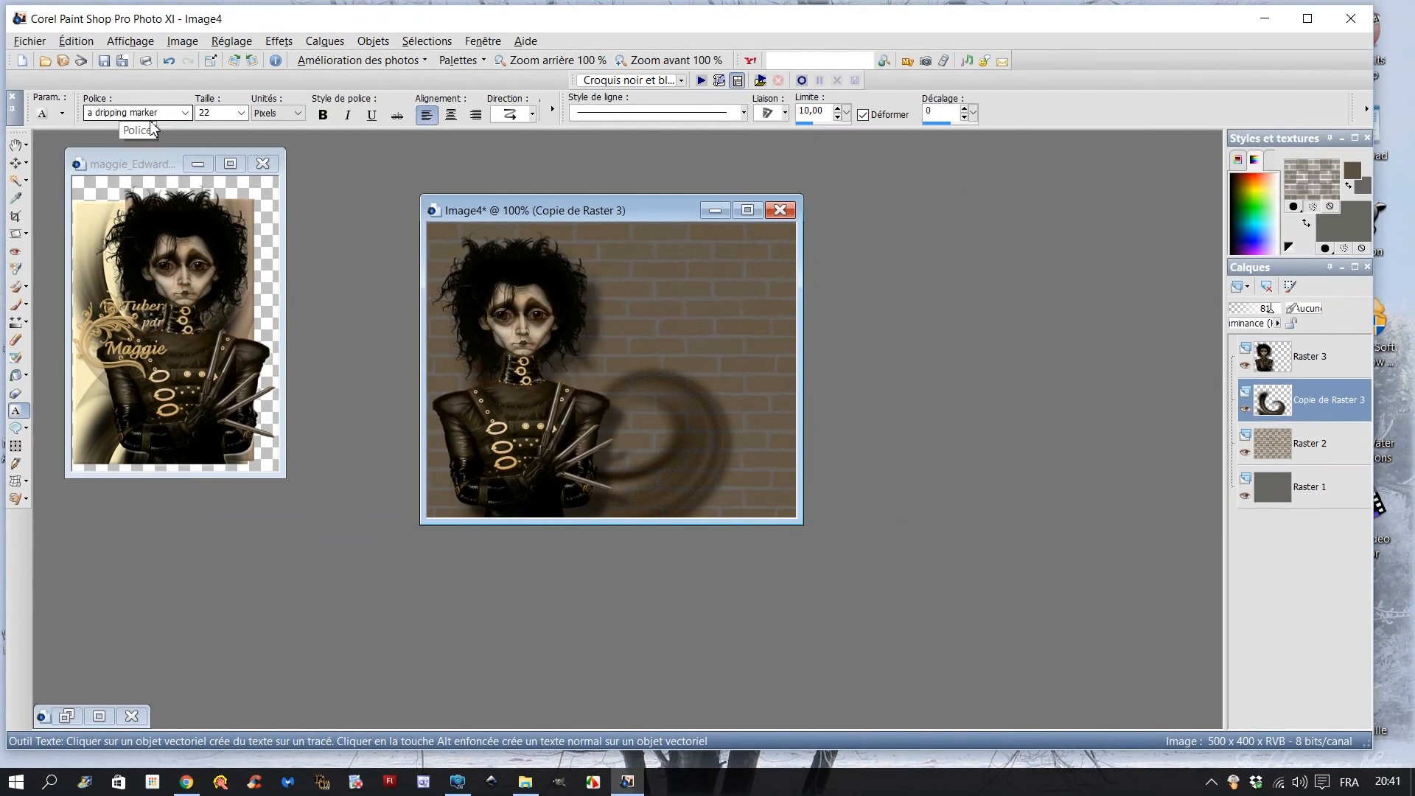
left_click(241, 113)
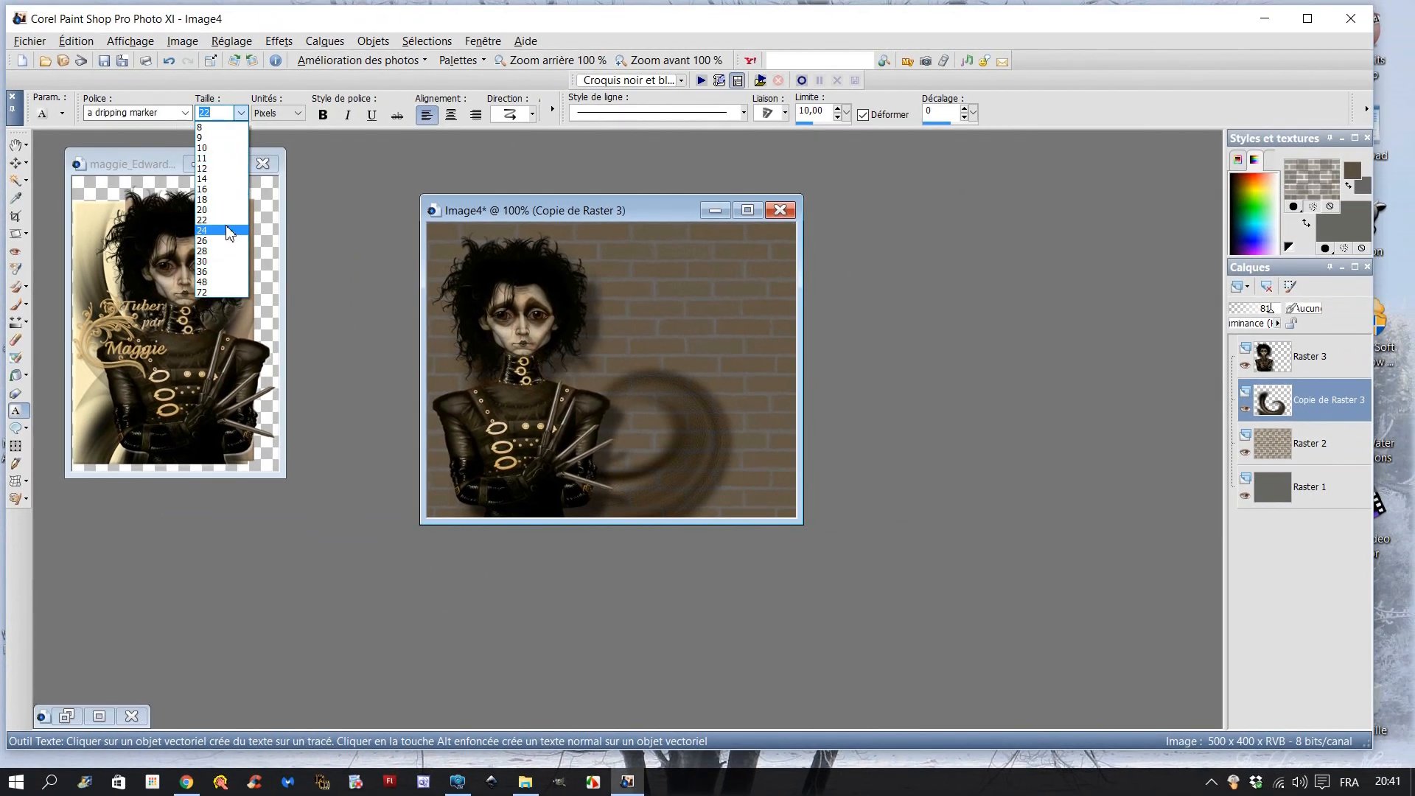
left_click(212, 113)
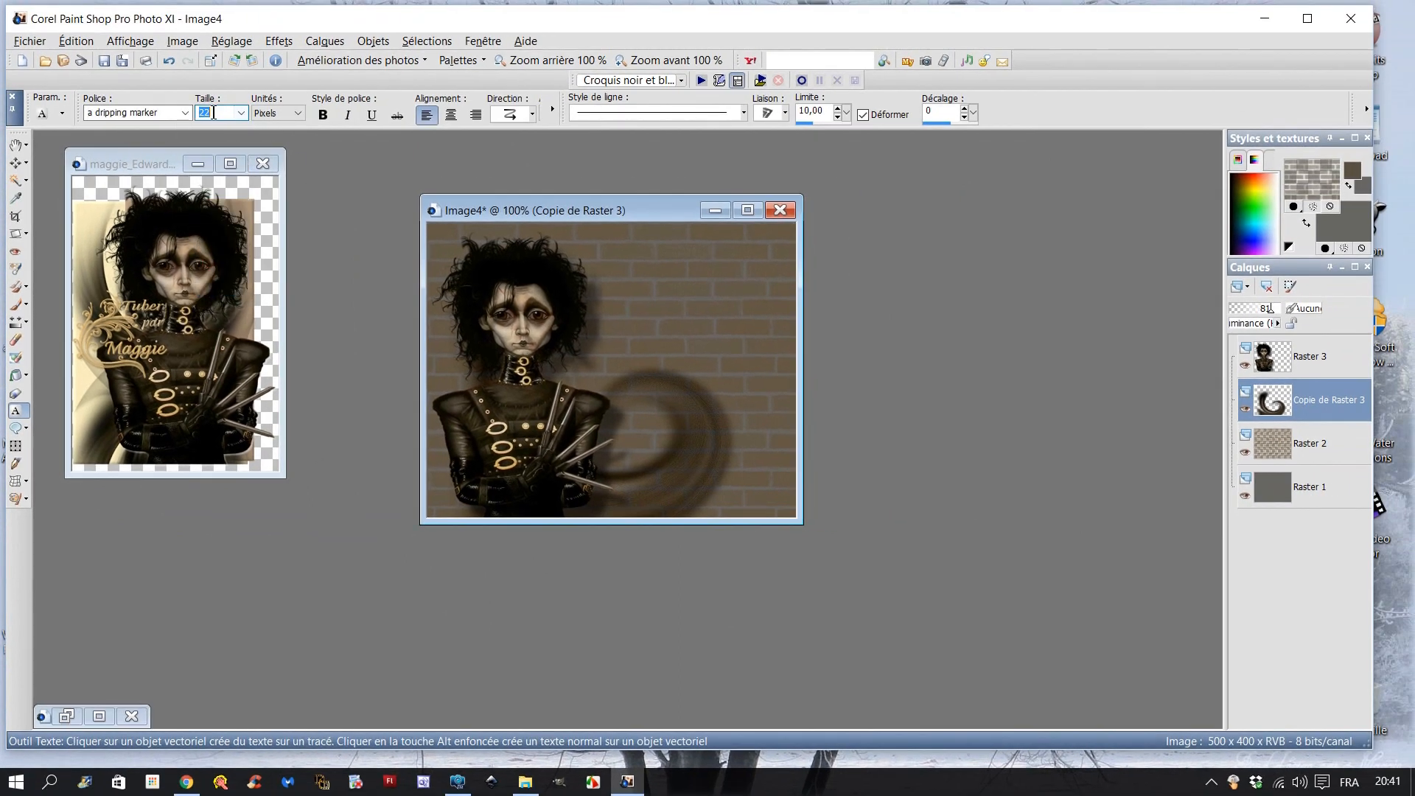
type("5")
left_click(671, 342)
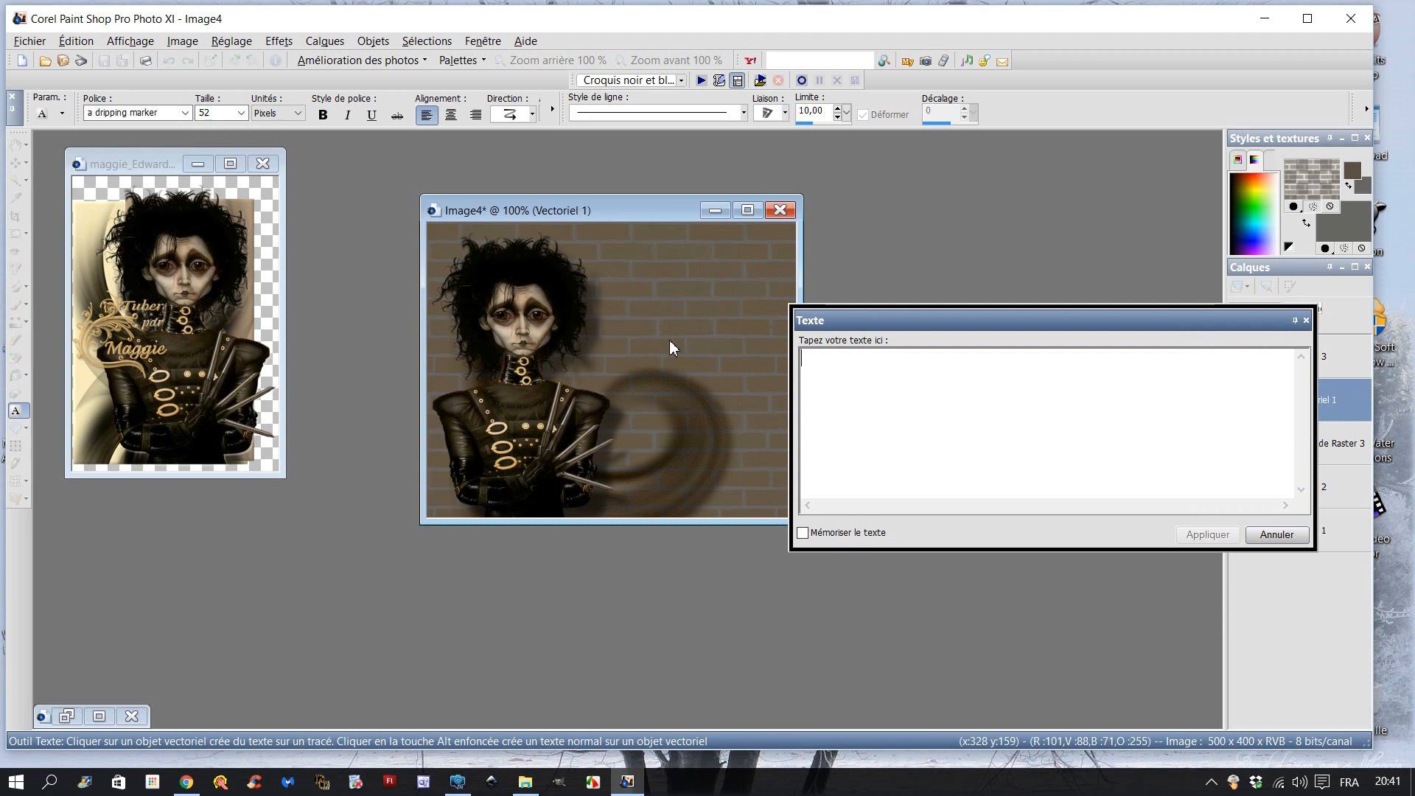
type("Fe")
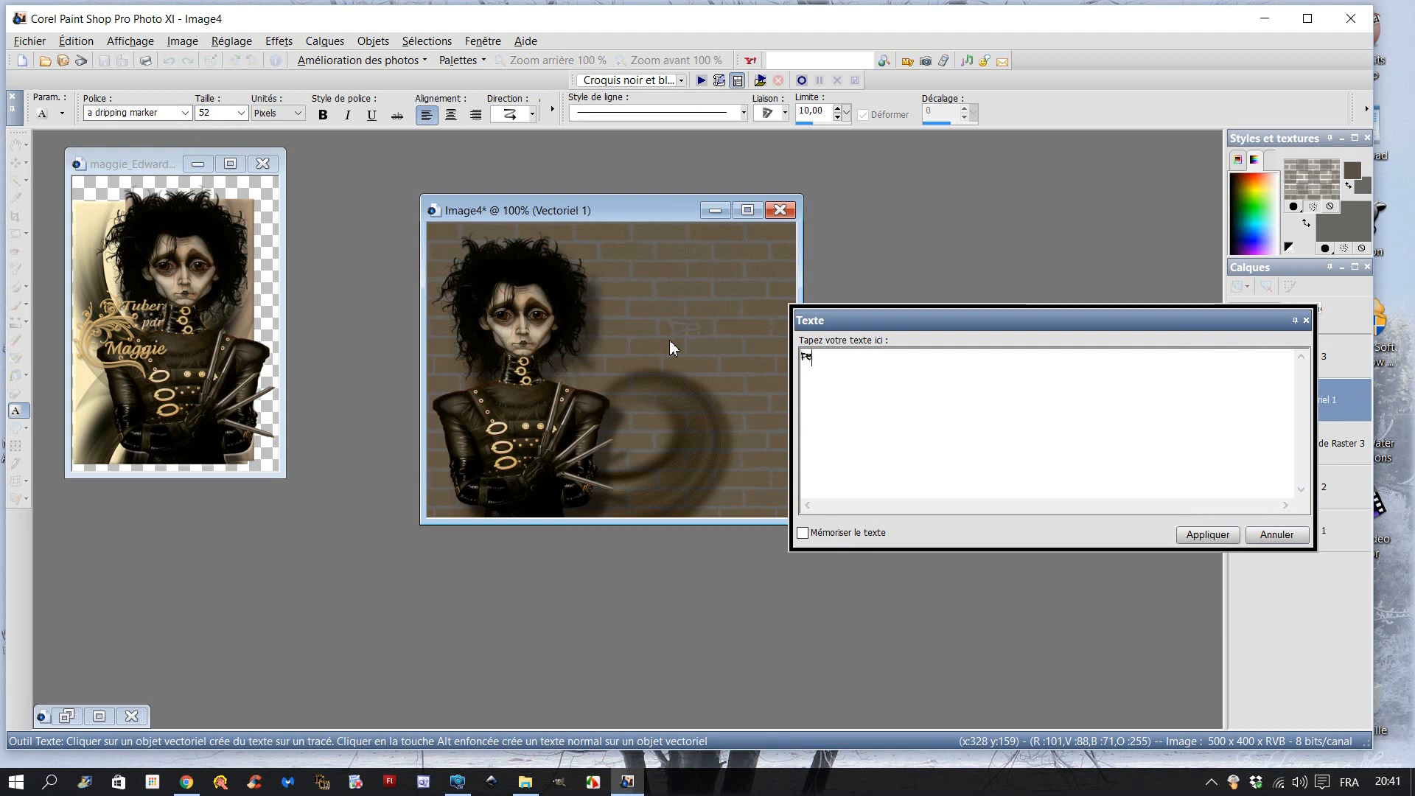
left_click(1277, 535)
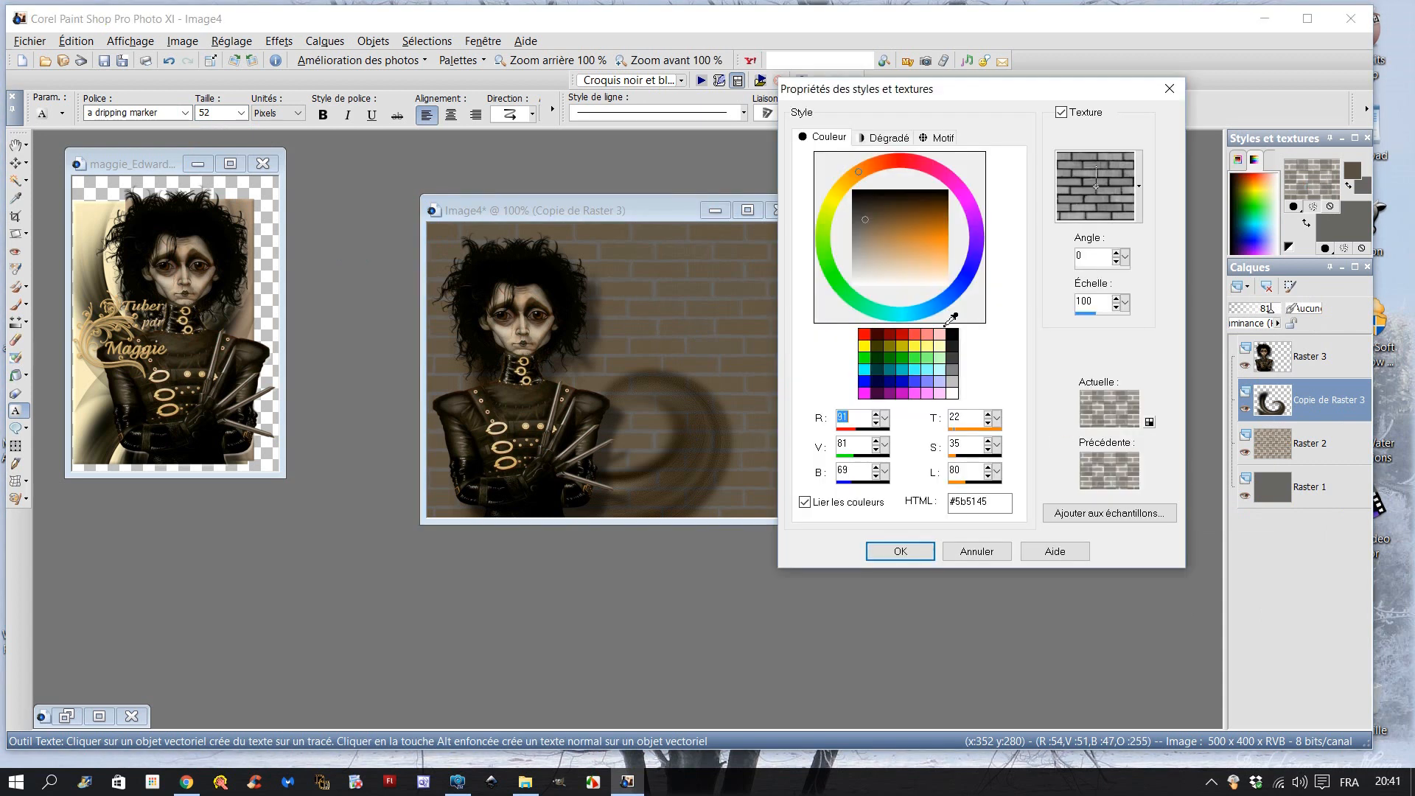
Remove the brick texture from the foreground stroke style and set its colour to HTML value 423928
left_click(1061, 112)
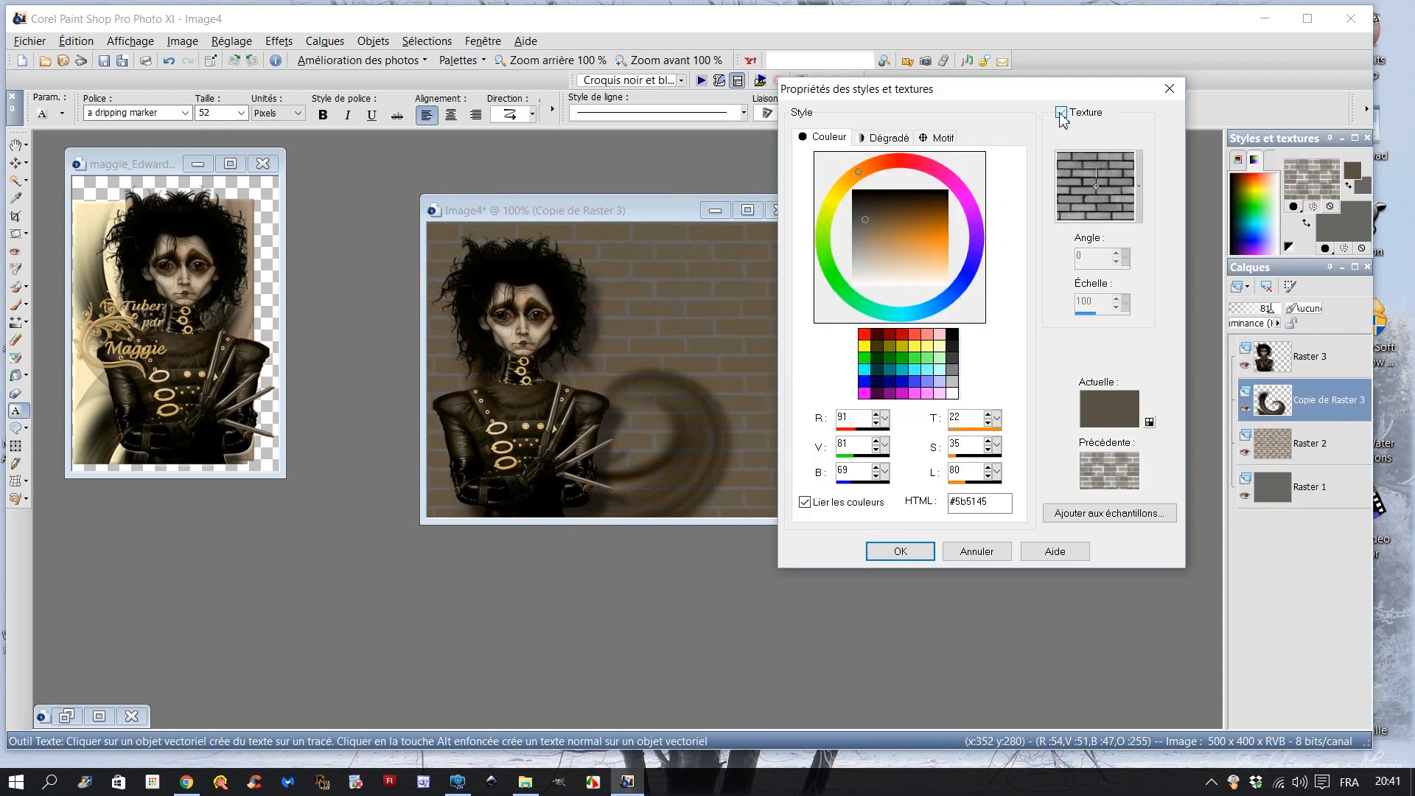
left_click_drag(995, 502, 931, 502)
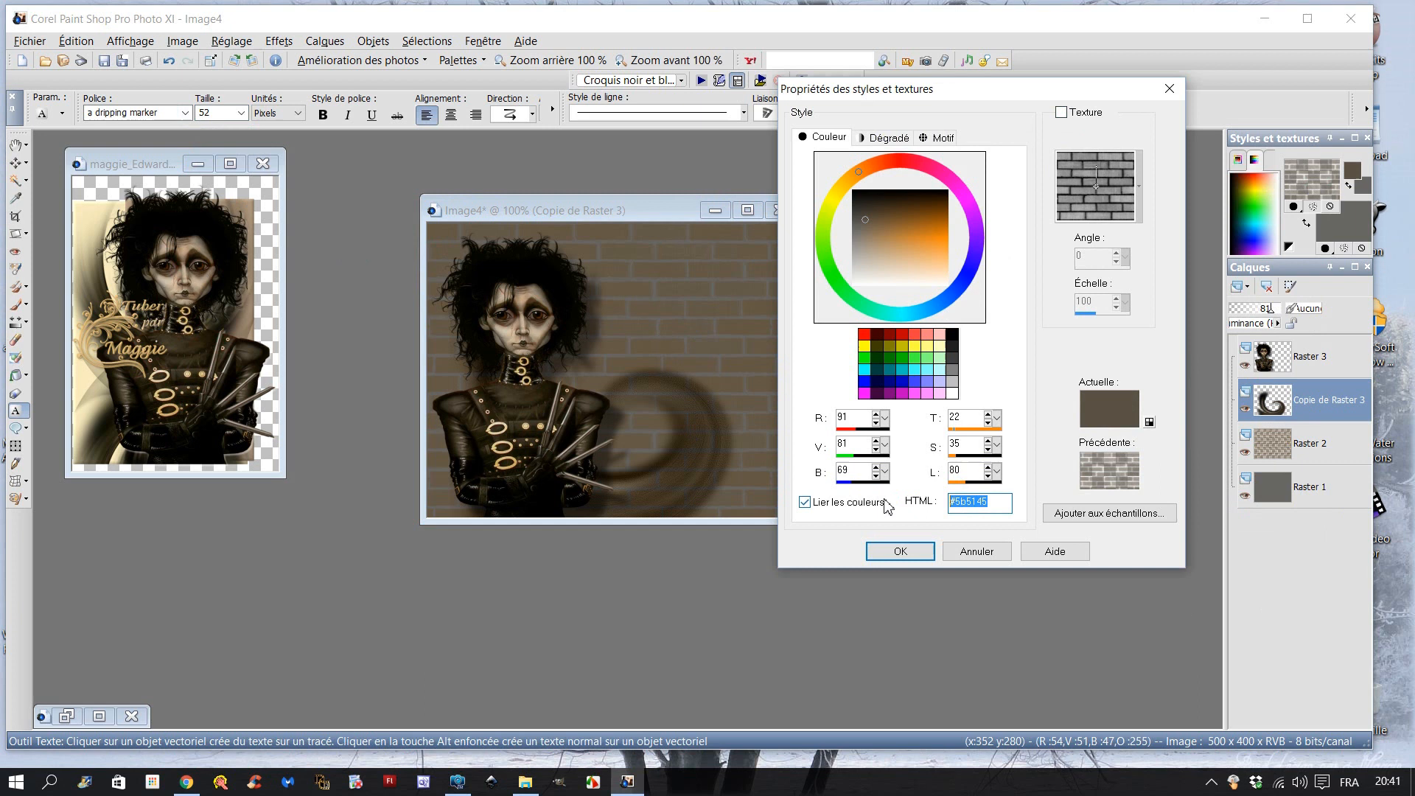
type("42")
key("BackSpace")
type("3928")
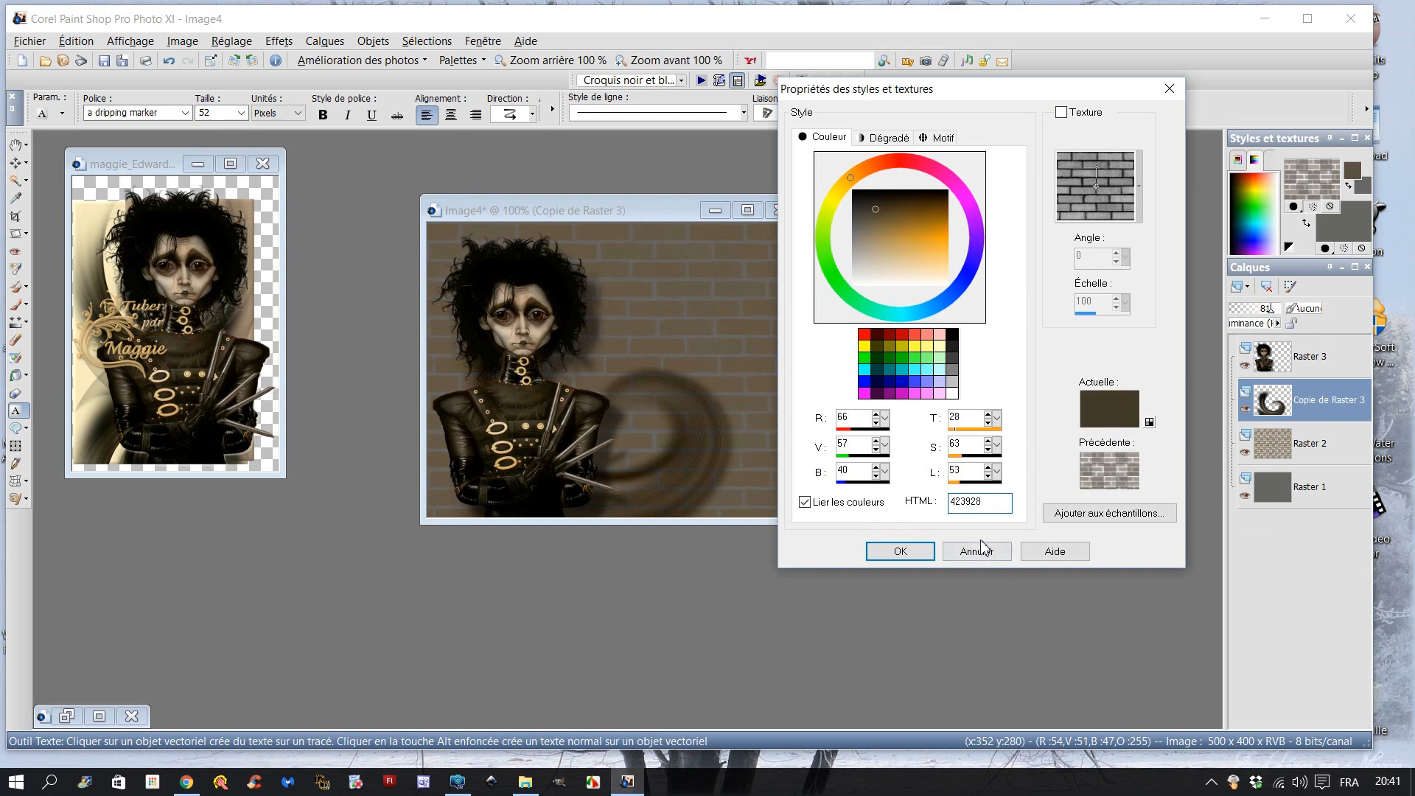
left_click(905, 551)
Set the background fill colour to HTML value d0c6ad
left_click(1369, 220)
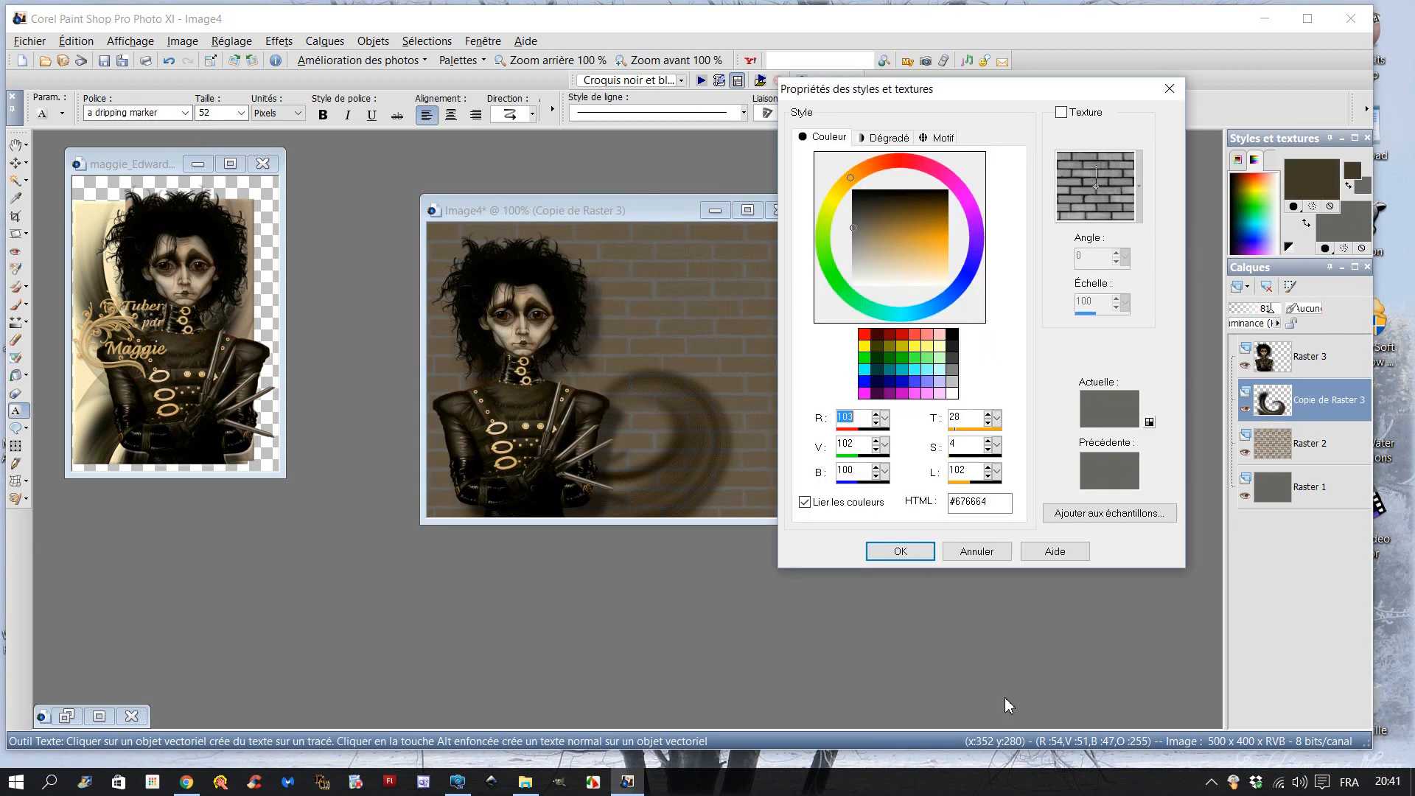
double_click(980, 503)
type("d")
type("0c6ad")
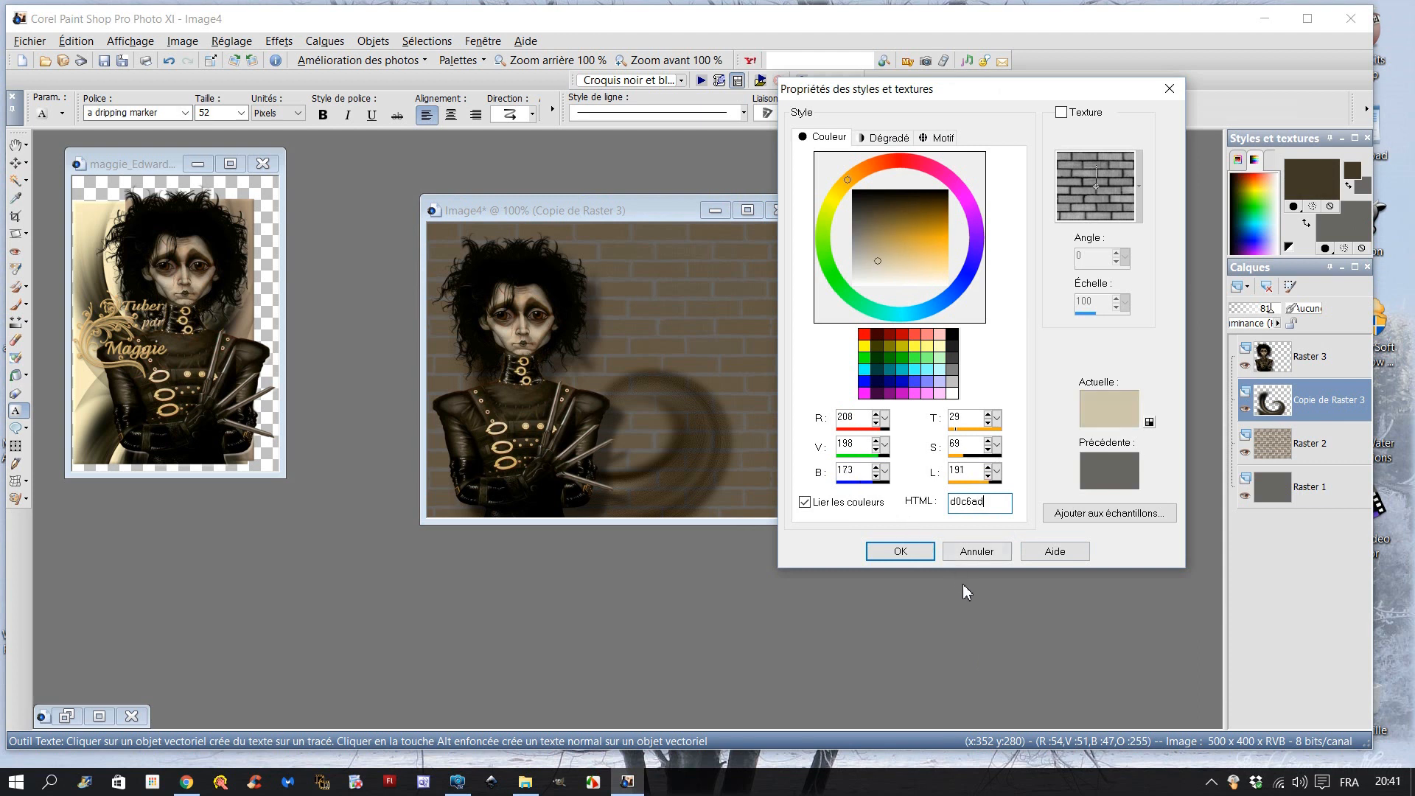
left_click(919, 553)
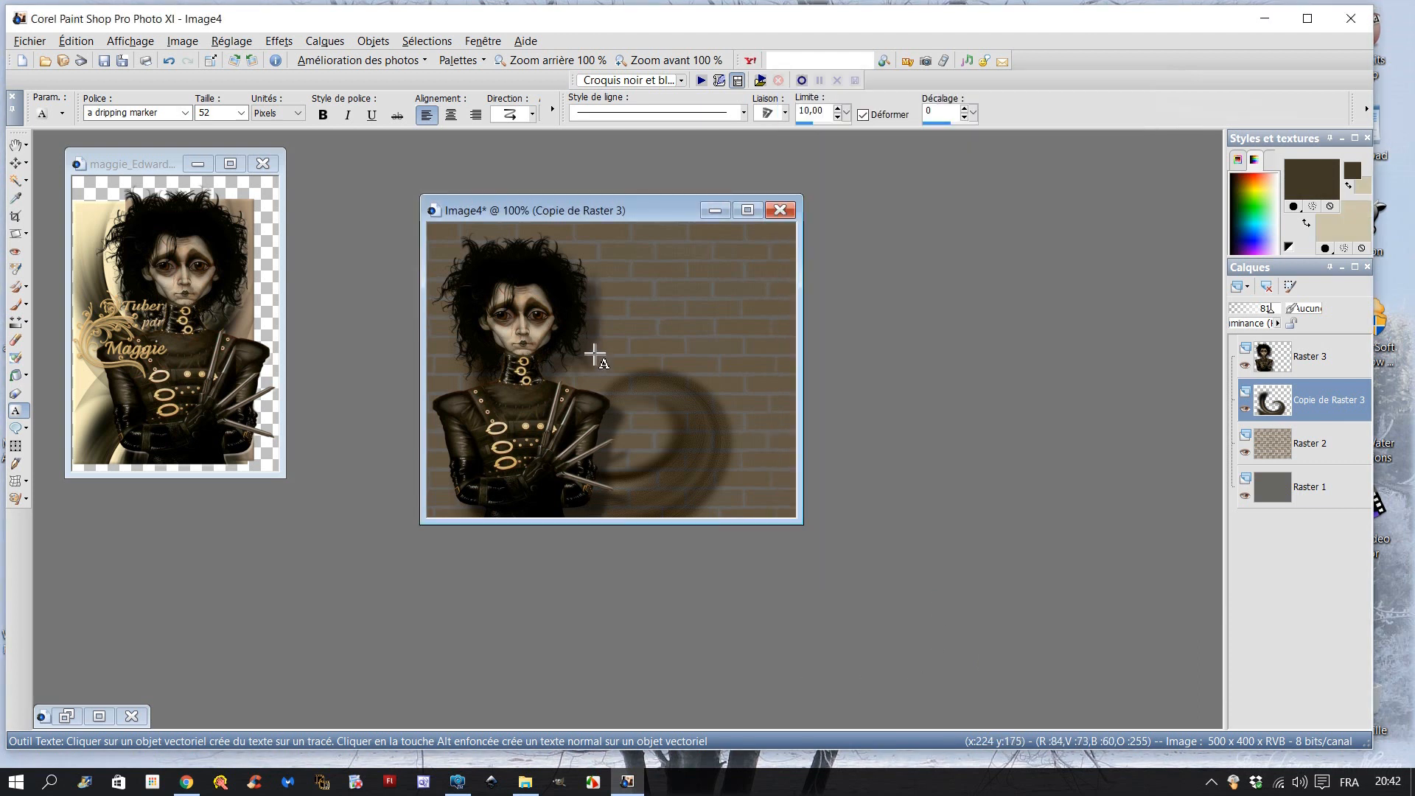
Add the vector text "Peinture Fraiche" on the brick wall beside Edward's neck
left_click(617, 338)
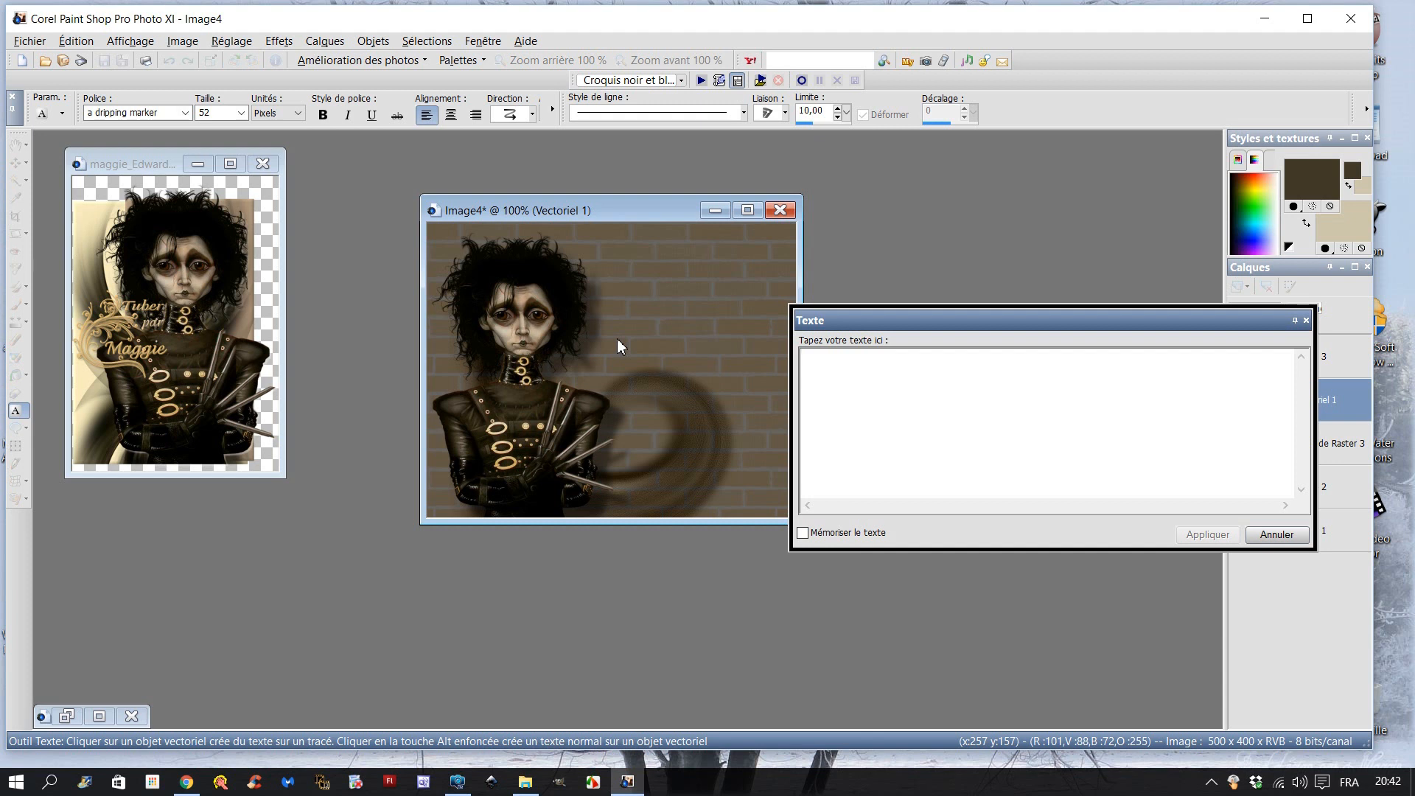
type("Peinture")
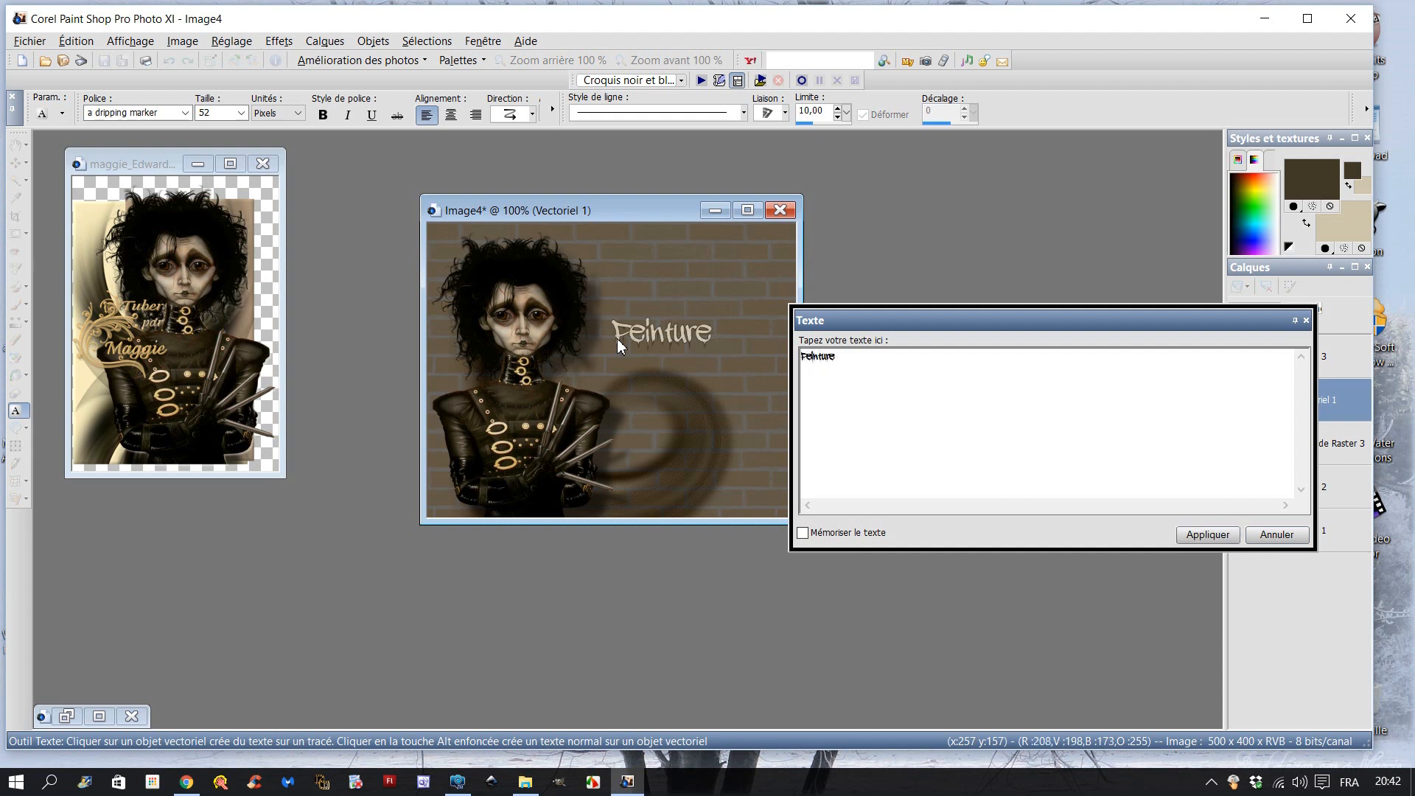
type(" Fra")
key("BackSpace")
type("raiche")
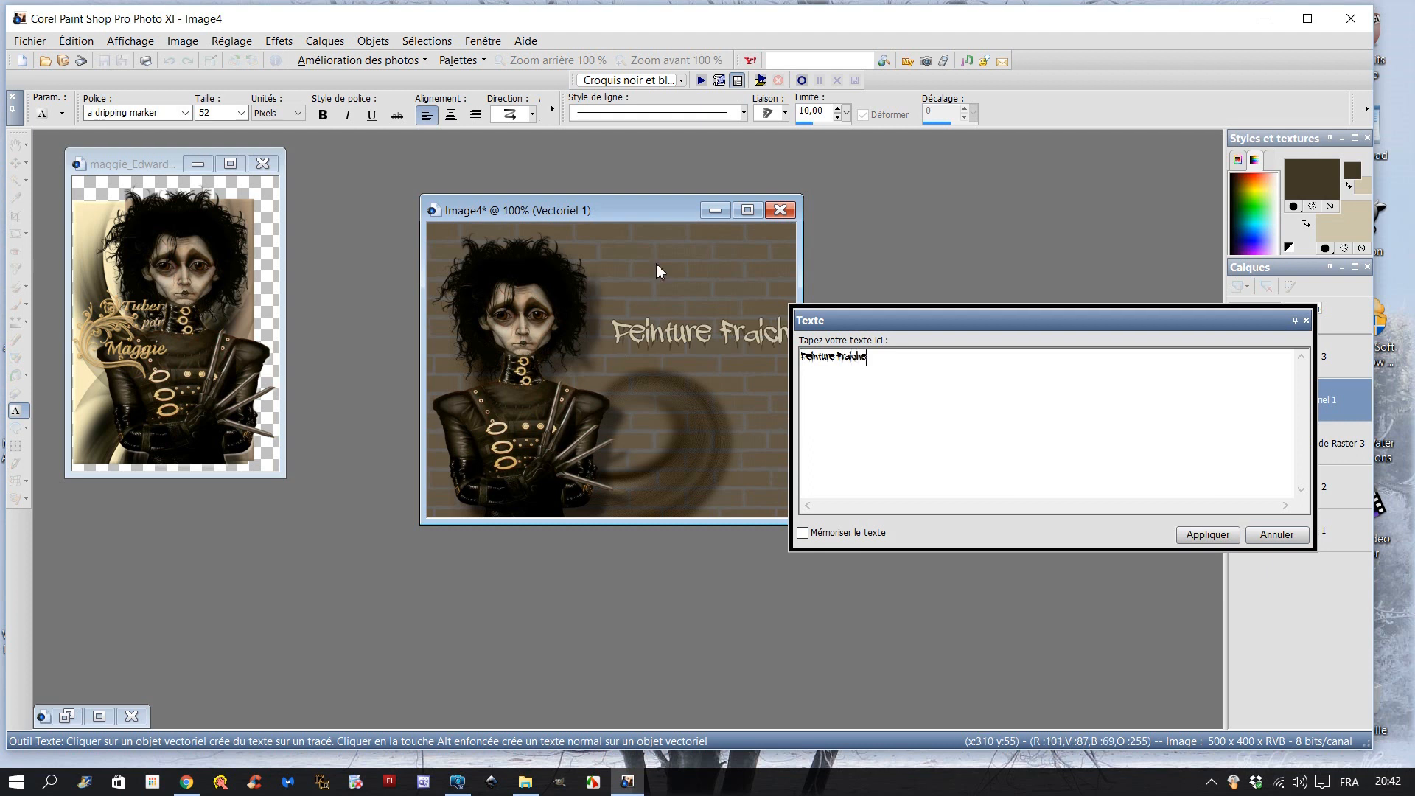
left_click(1207, 535)
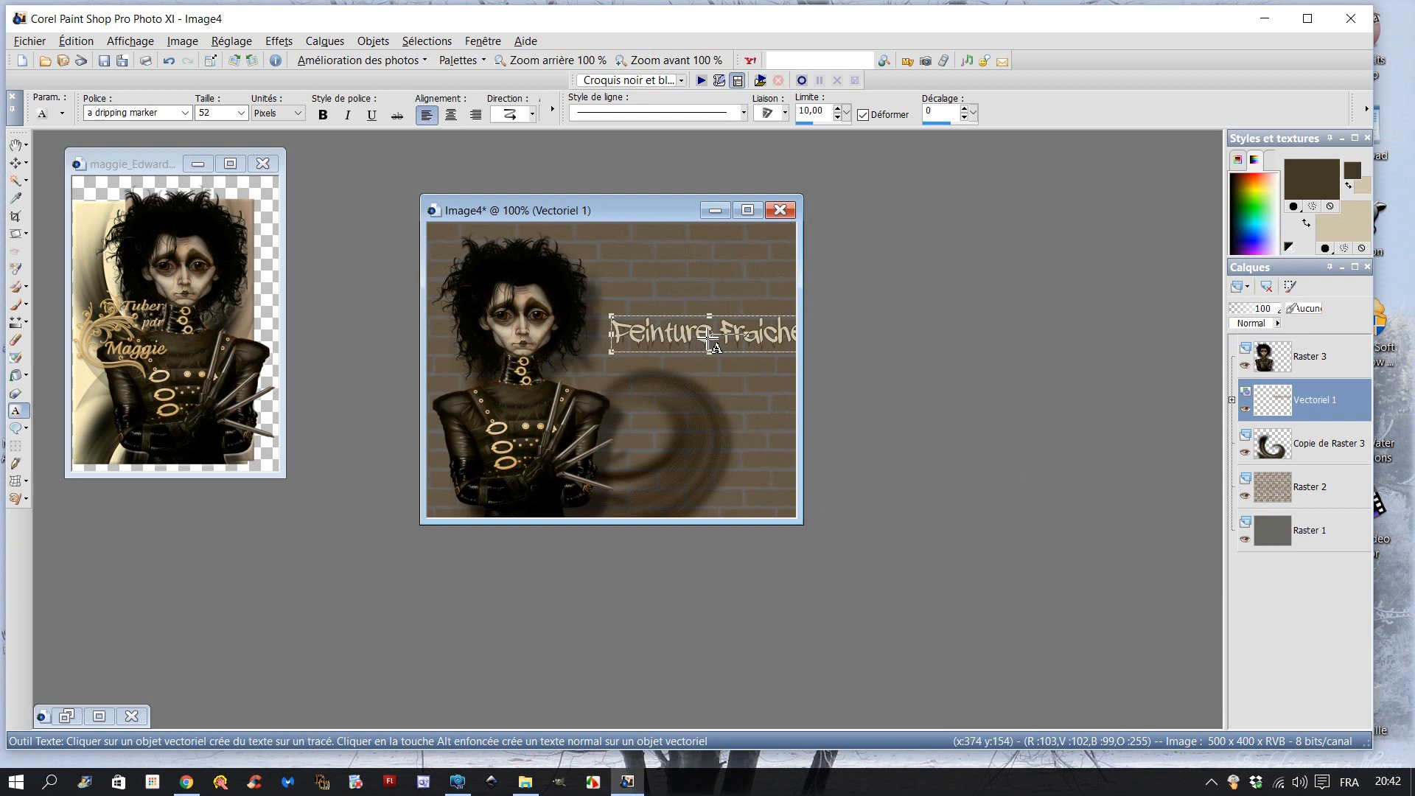
Move and widen the title text to span the wall beside Edward's neck, and convert its vector layer to a raster layer
mouse_move(709, 336)
left_mouse_down()
mouse_move(735, 341)
mouse_move(676, 358)
mouse_move(684, 327)
left_mouse_up()
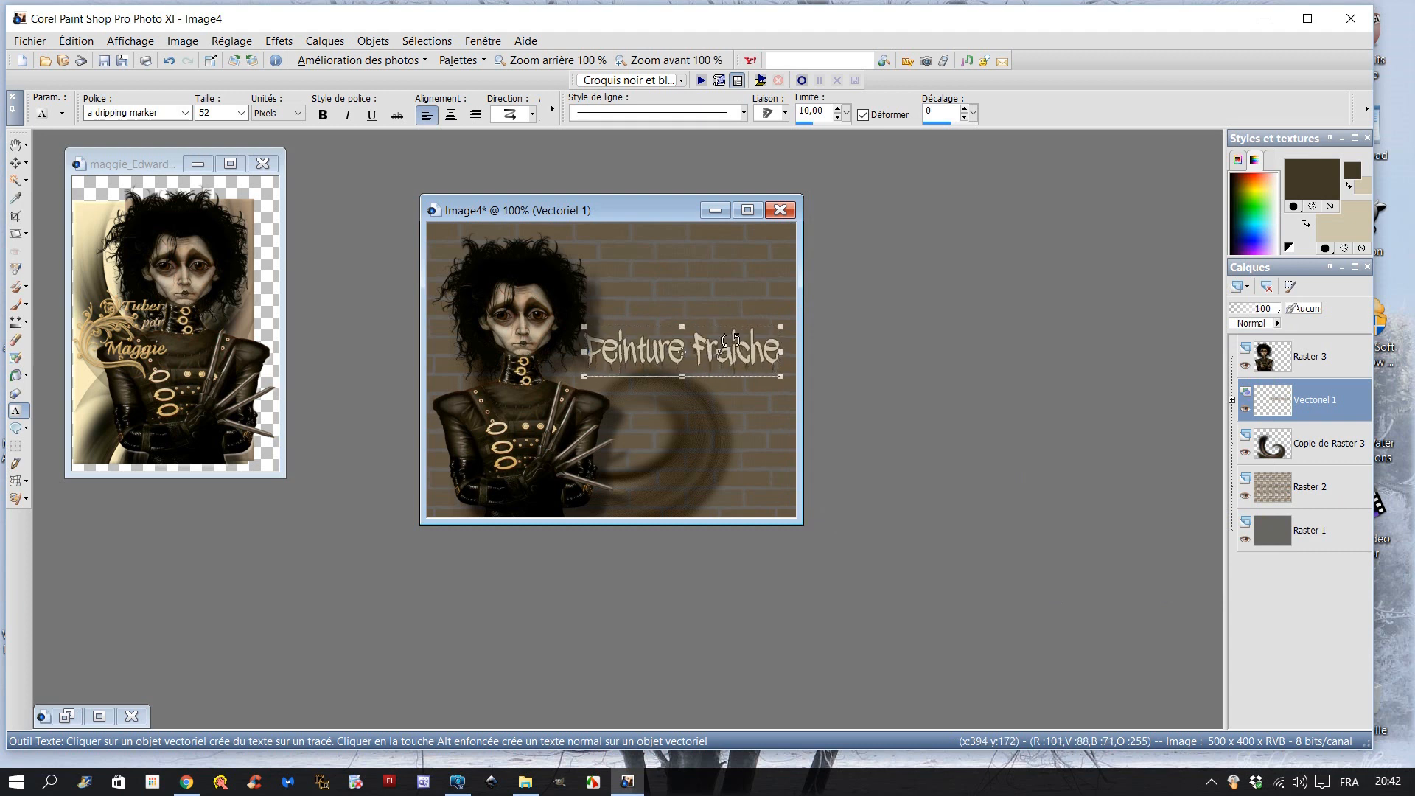
left_click_drag(782, 357, 788, 357)
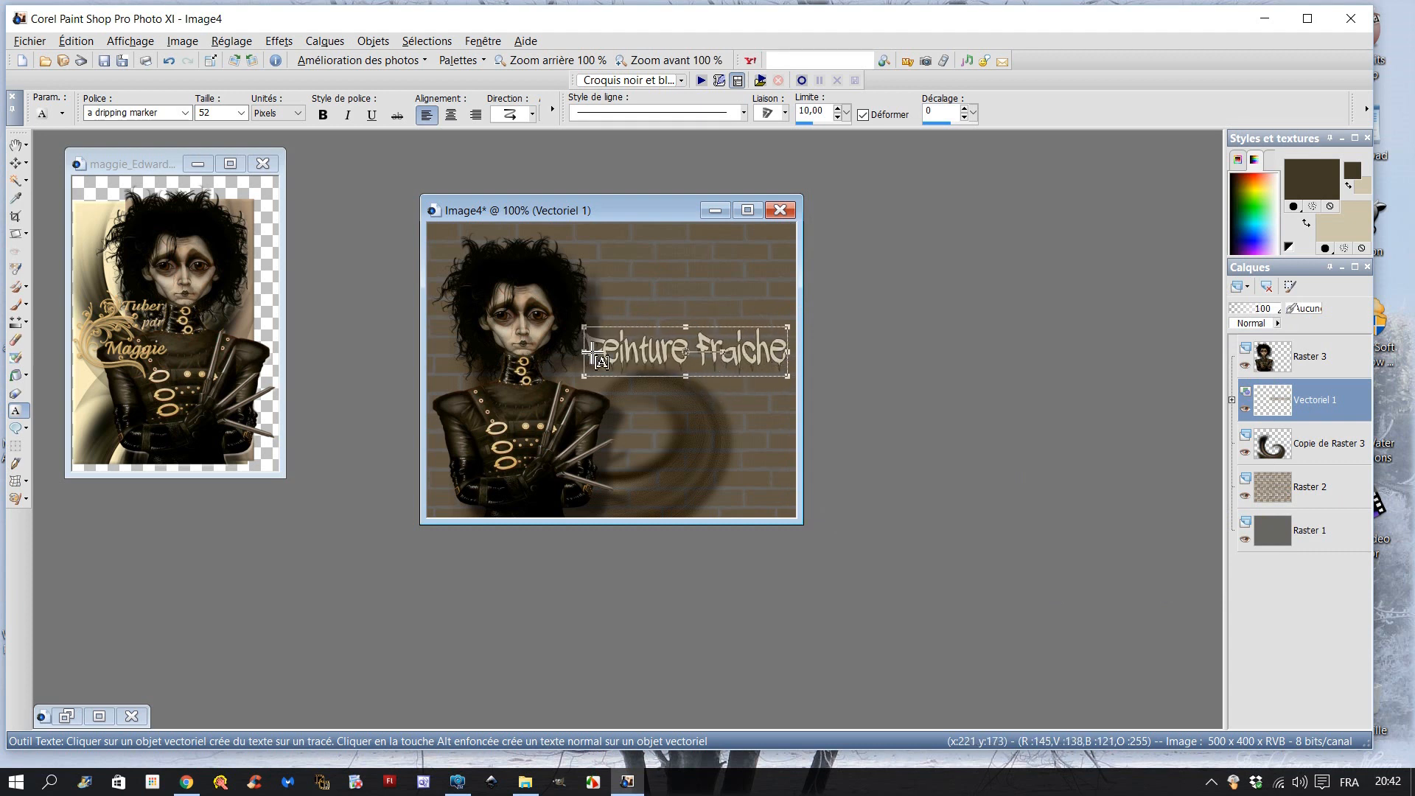
left_click_drag(585, 352, 576, 353)
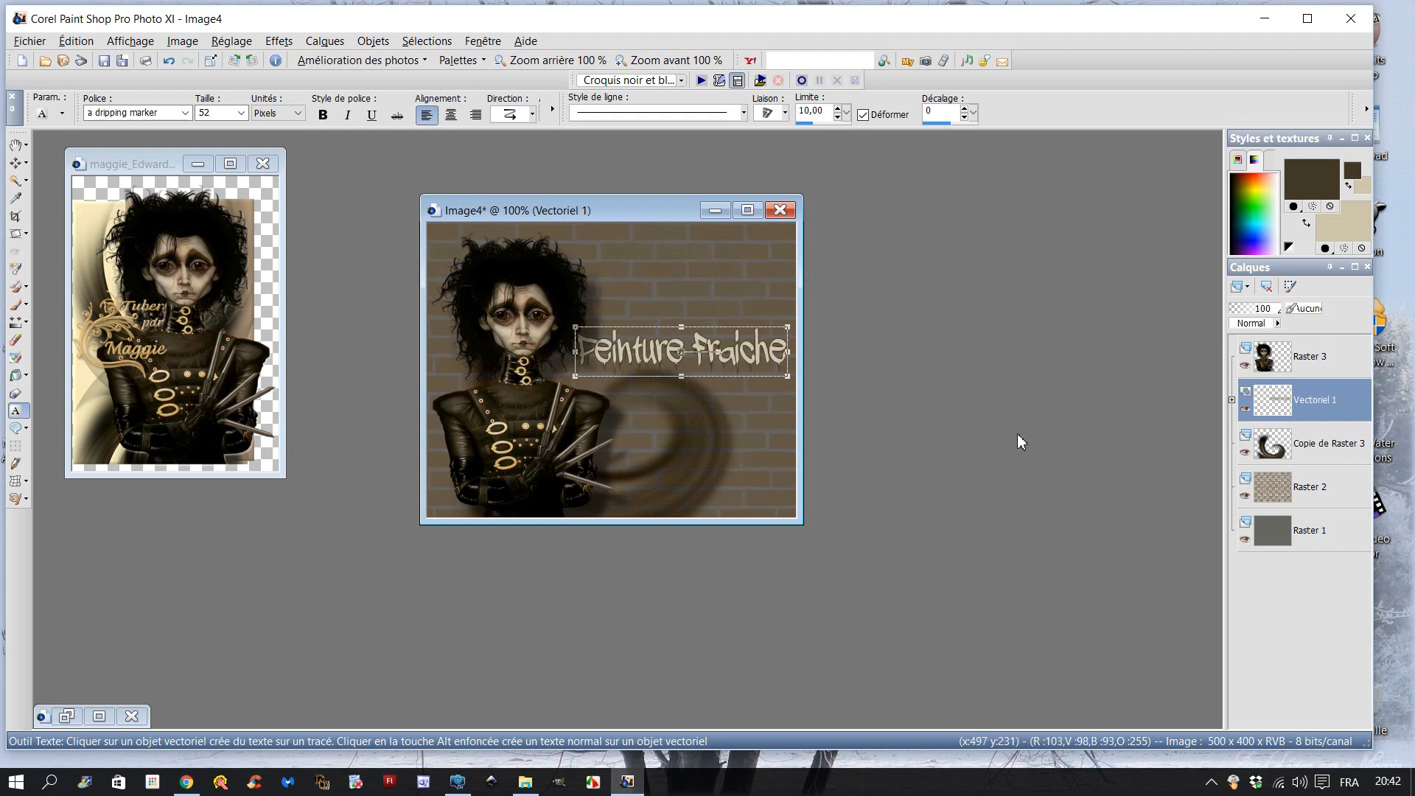
right_click(1284, 413)
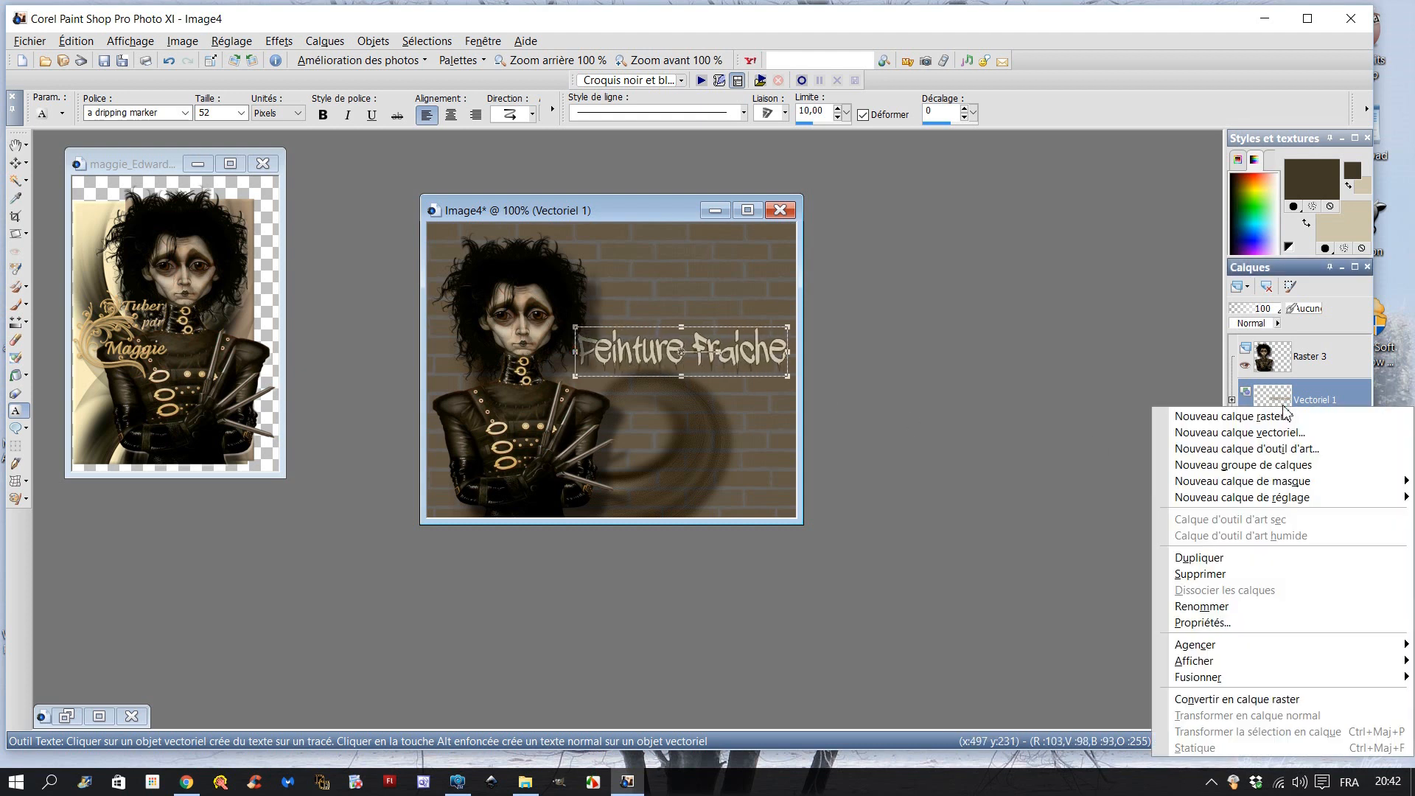
left_click(1246, 699)
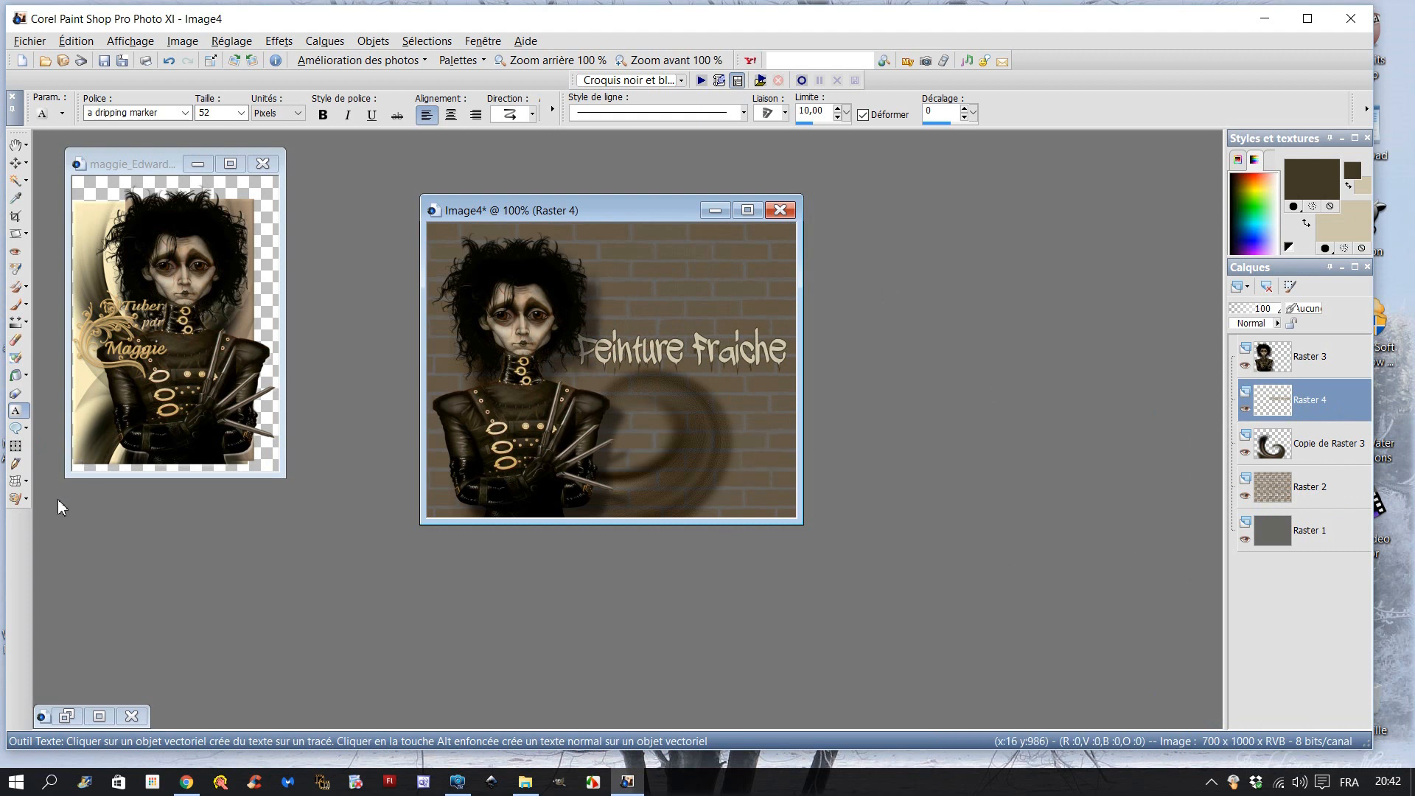
Choose the mesh warp tool (Grille déformante) for the title layer and set its vertical grid to 12
left_click(16, 488)
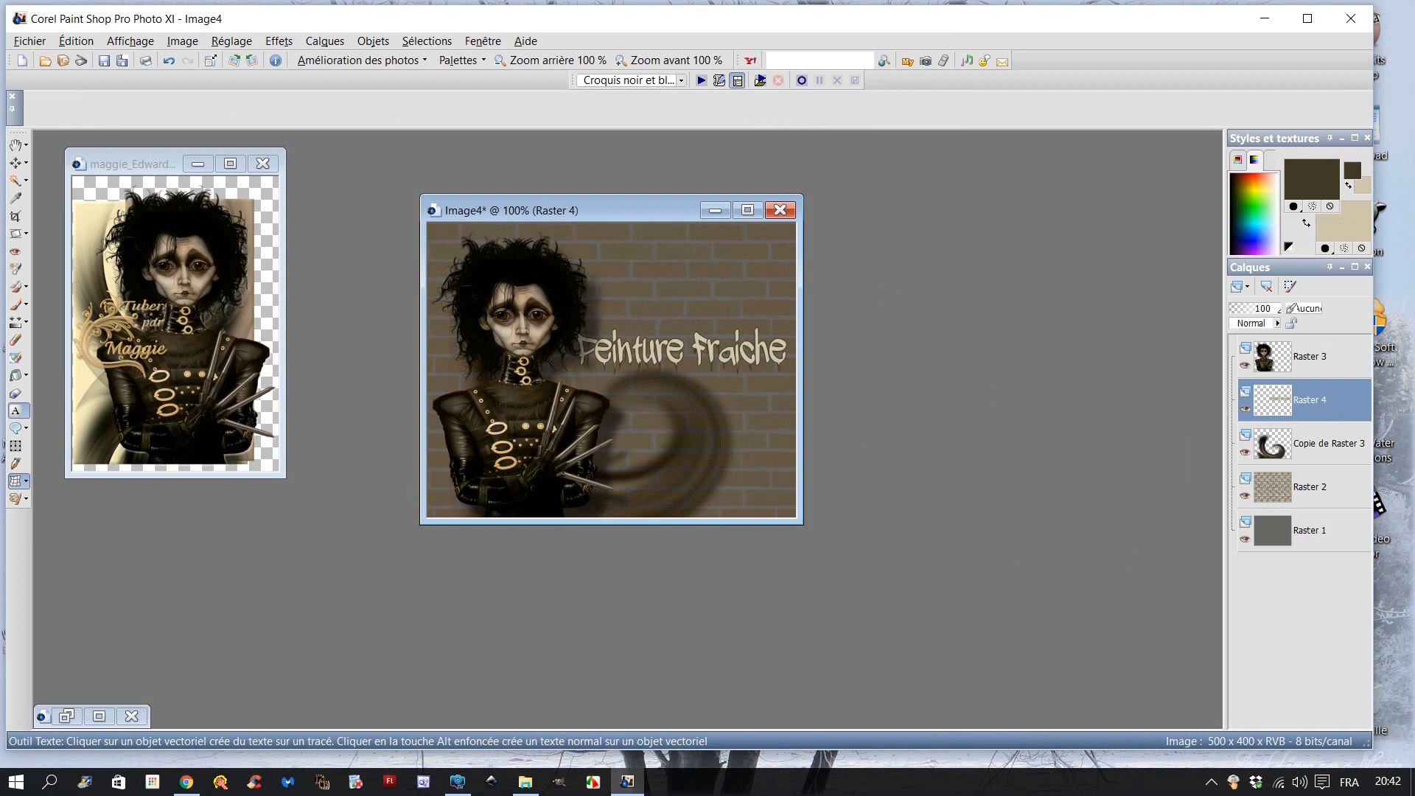
left_click(27, 482)
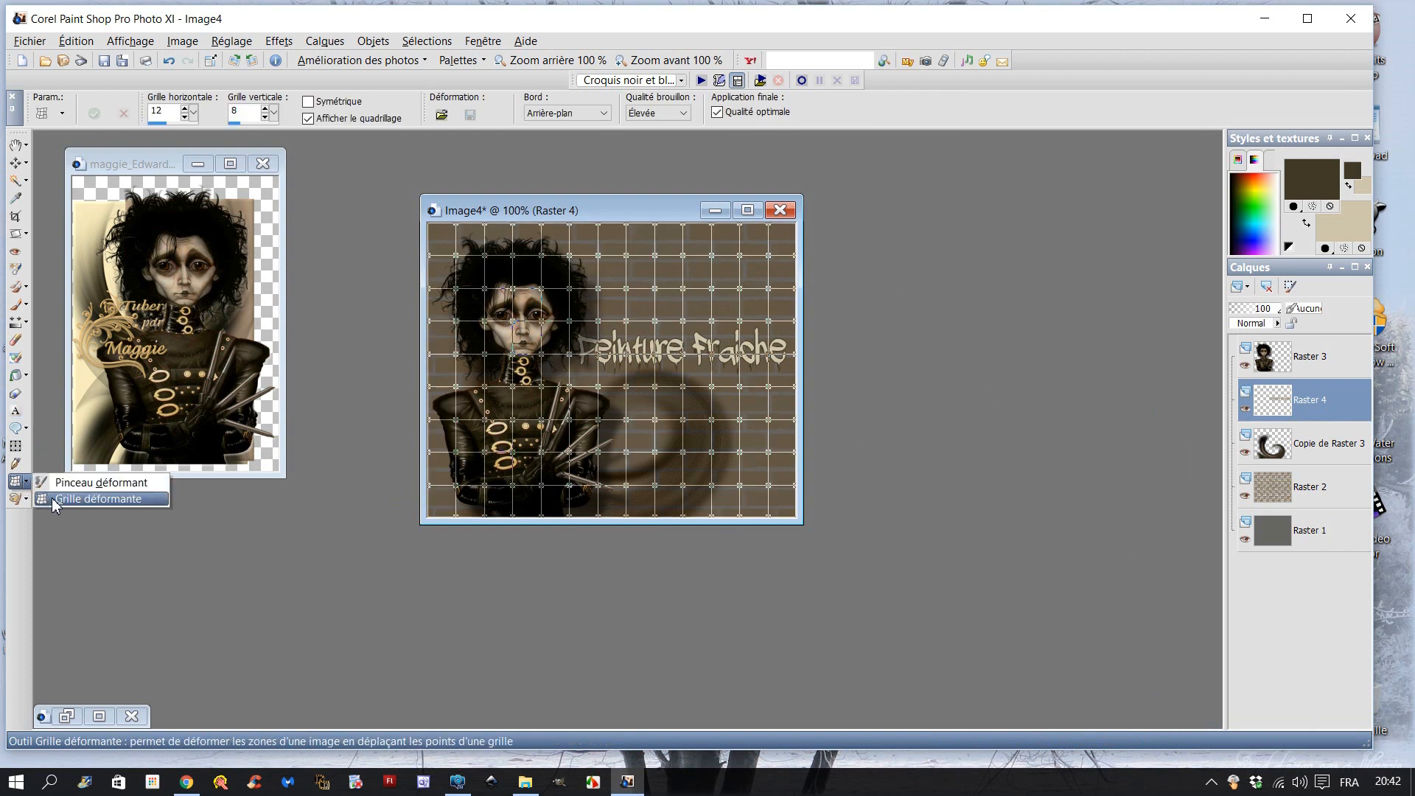
left_click(44, 483)
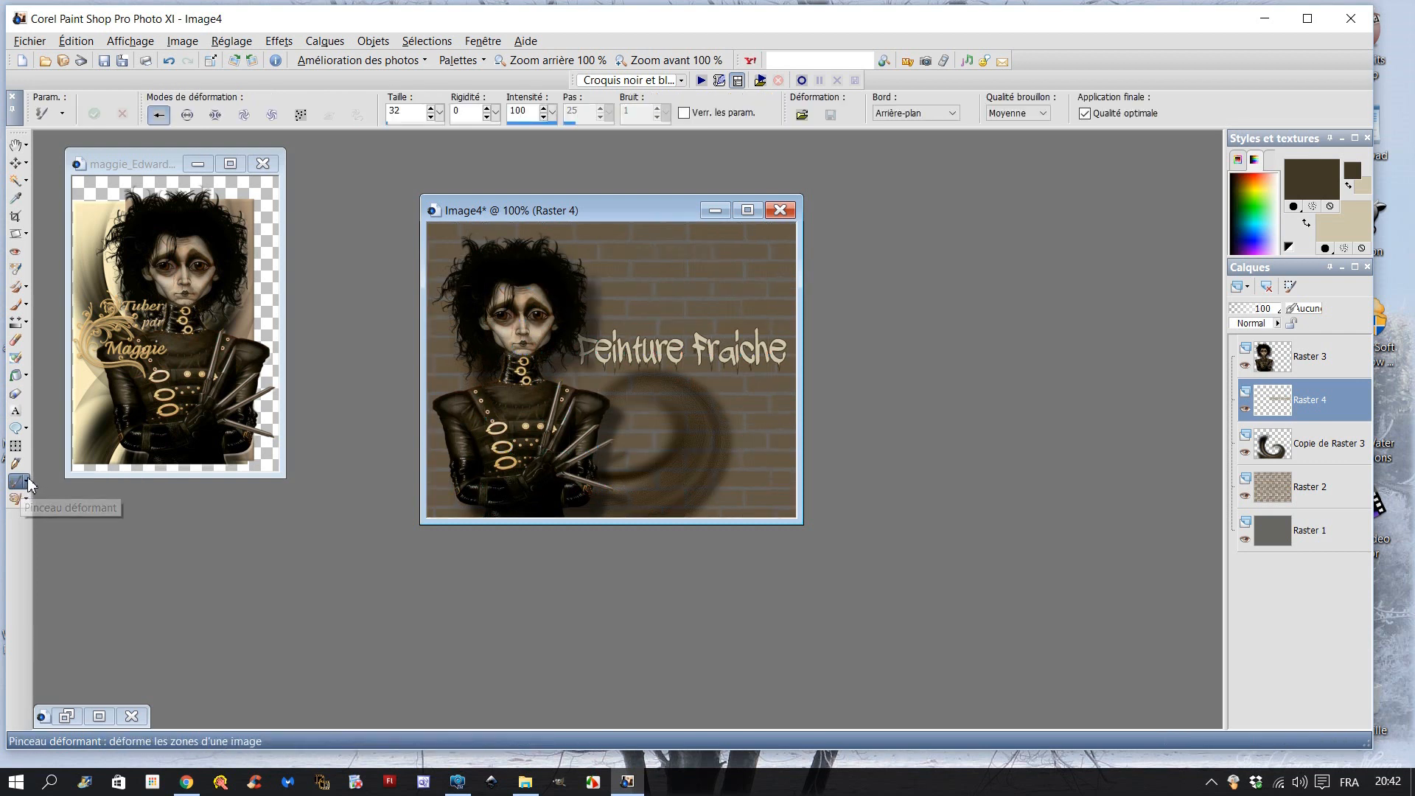
left_click(26, 482)
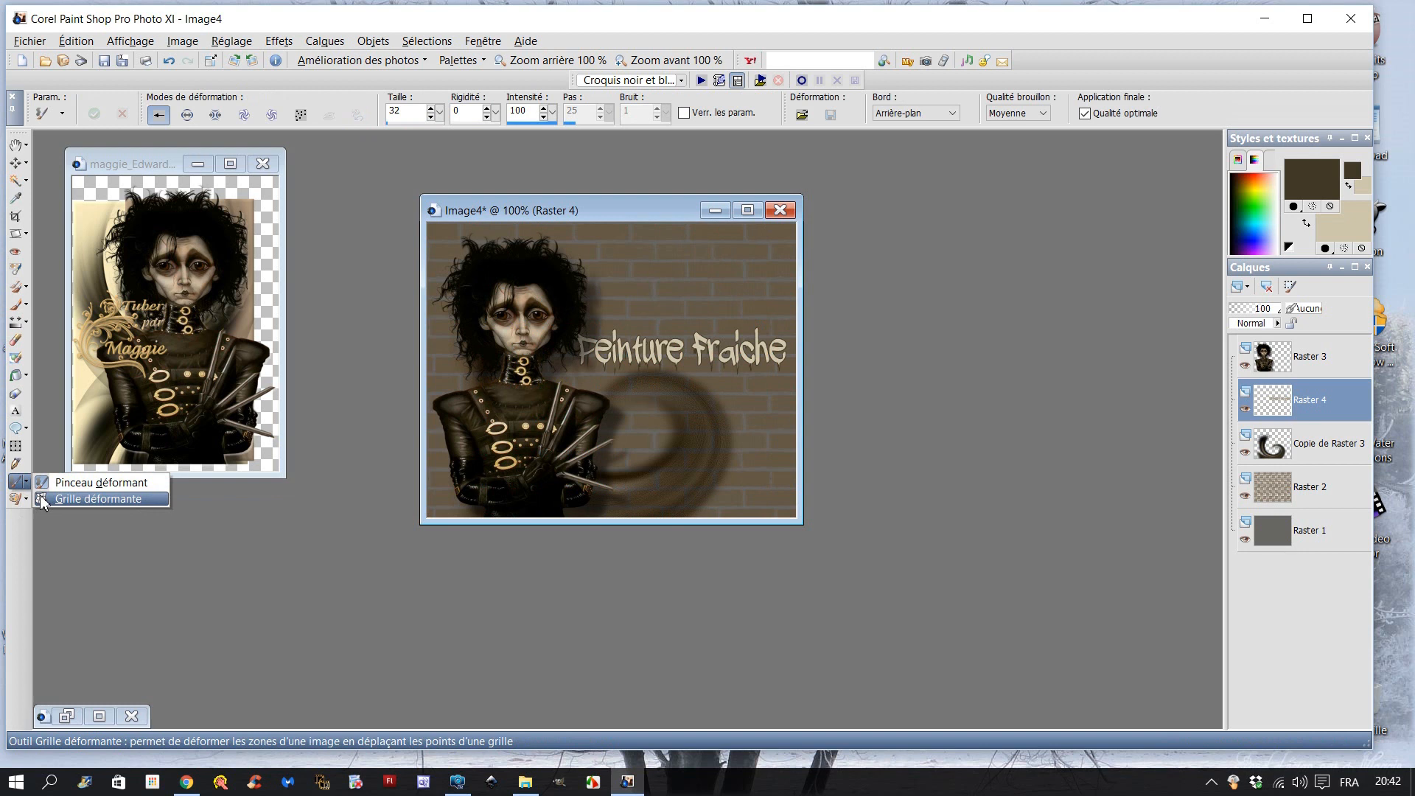
left_click(42, 499)
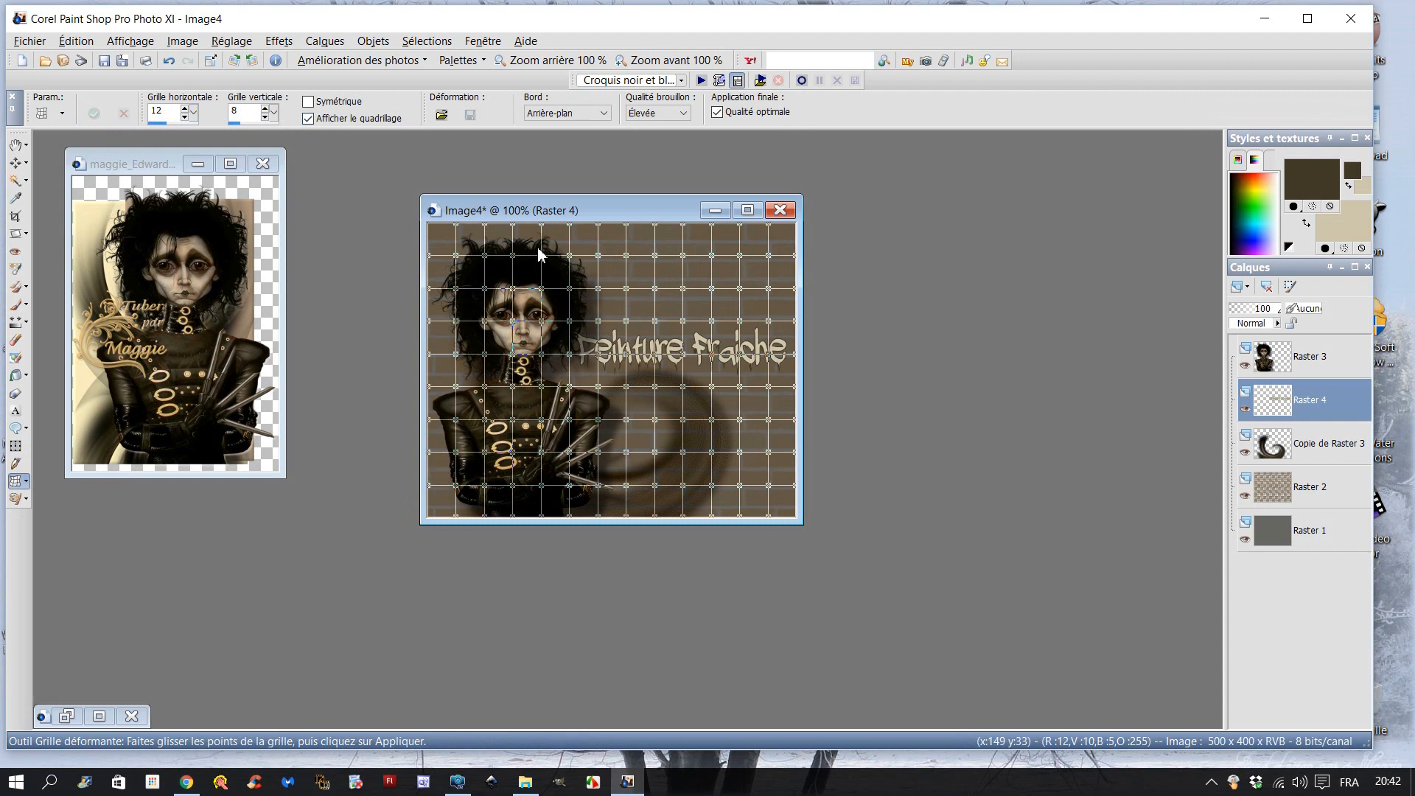
scroll(616, 366, "up", 4)
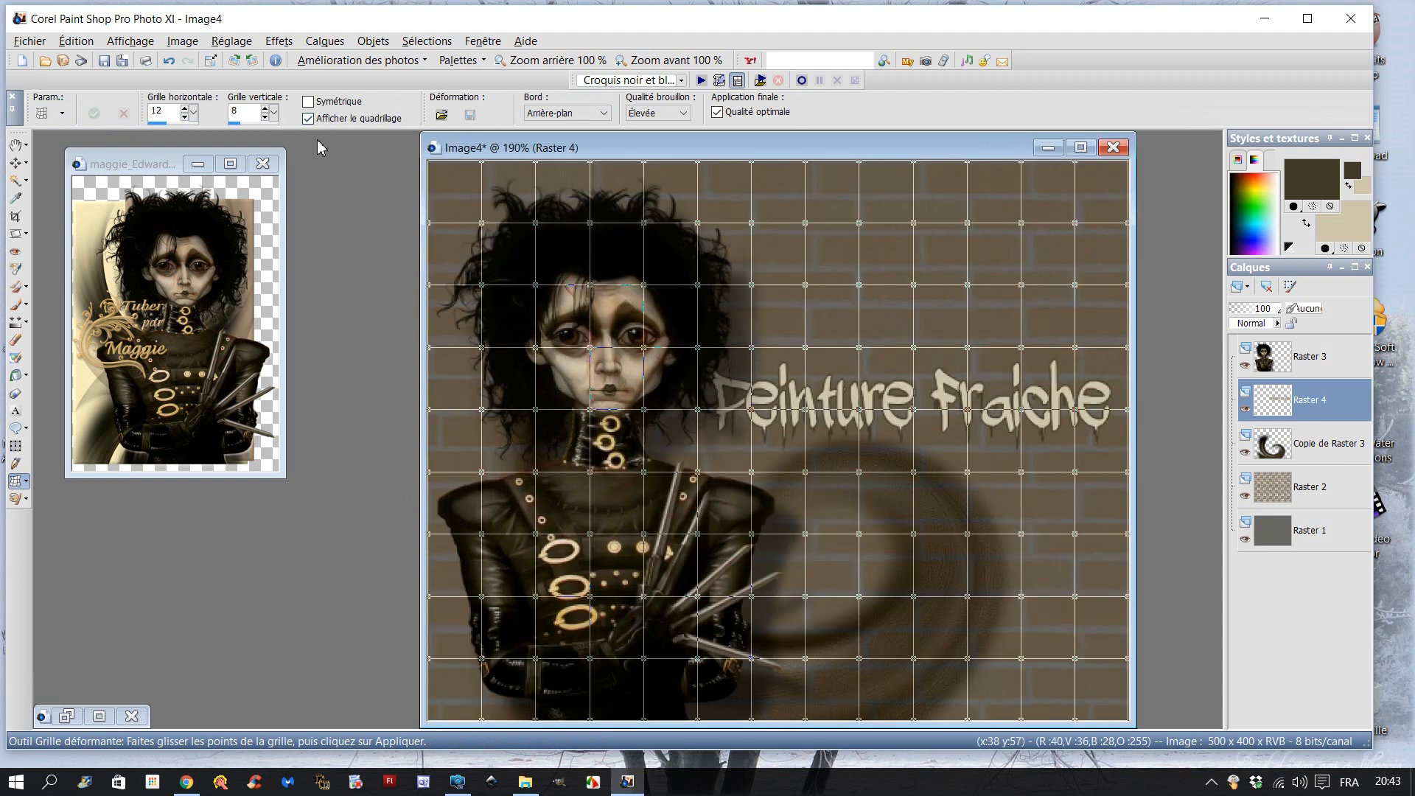
left_click(265, 110)
left_click(265, 110)
left_click(266, 110)
left_click(266, 109)
left_click(265, 110)
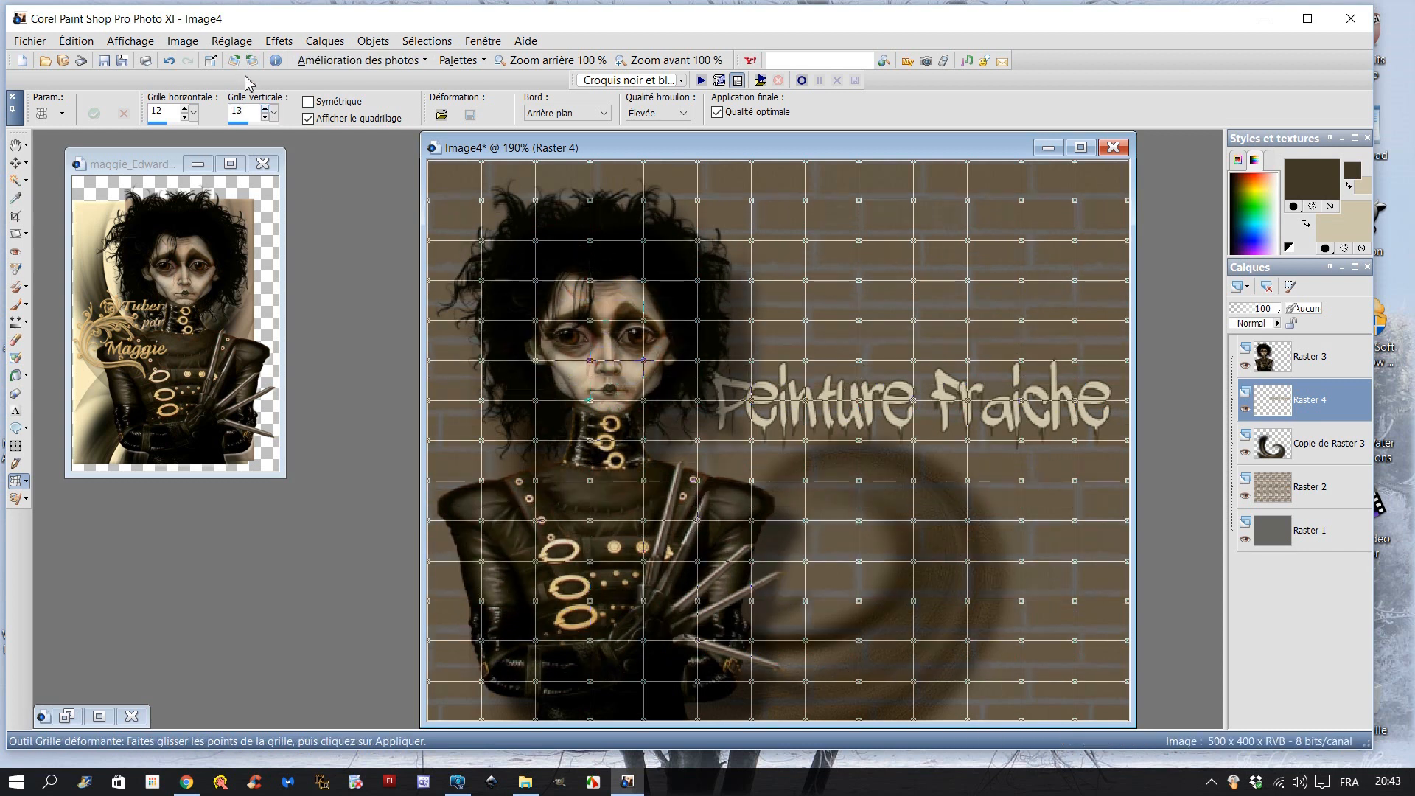
left_click(264, 116)
scroll(697, 309, "down", 2)
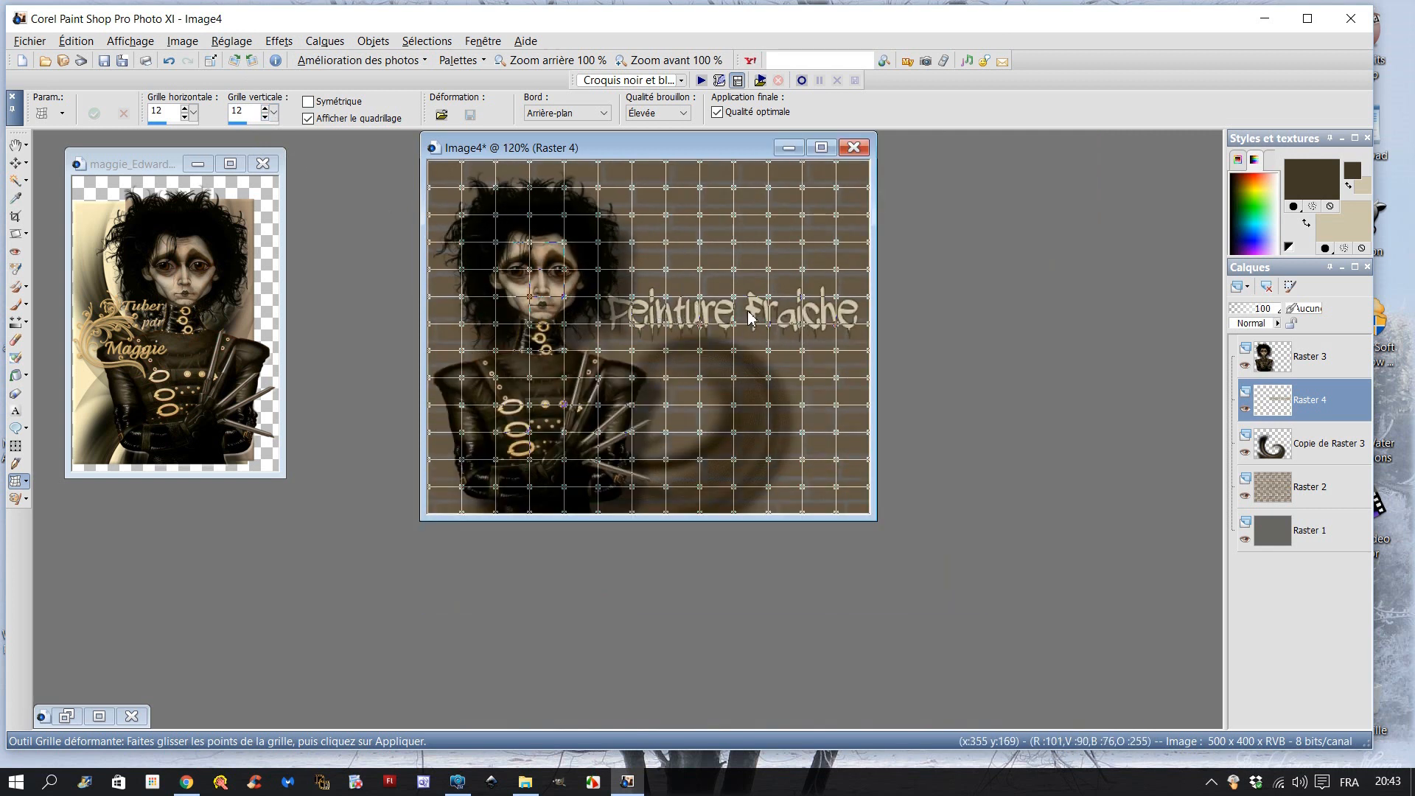
Warp the word "Peinture" by raising the mesh above its middle letters and shifting the mesh nodes around its first letter
scroll(750, 318, "up", 2)
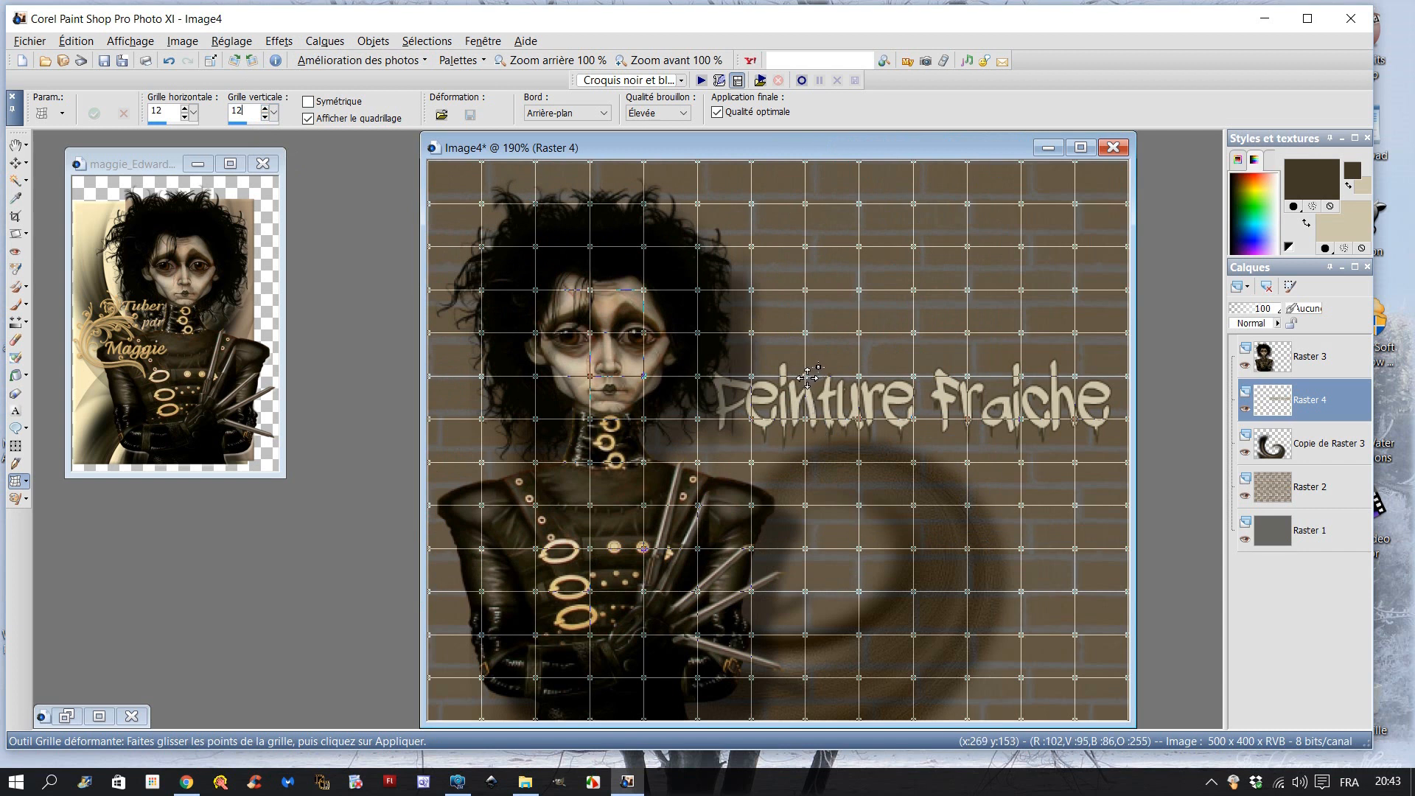
left_click_drag(807, 376, 805, 335)
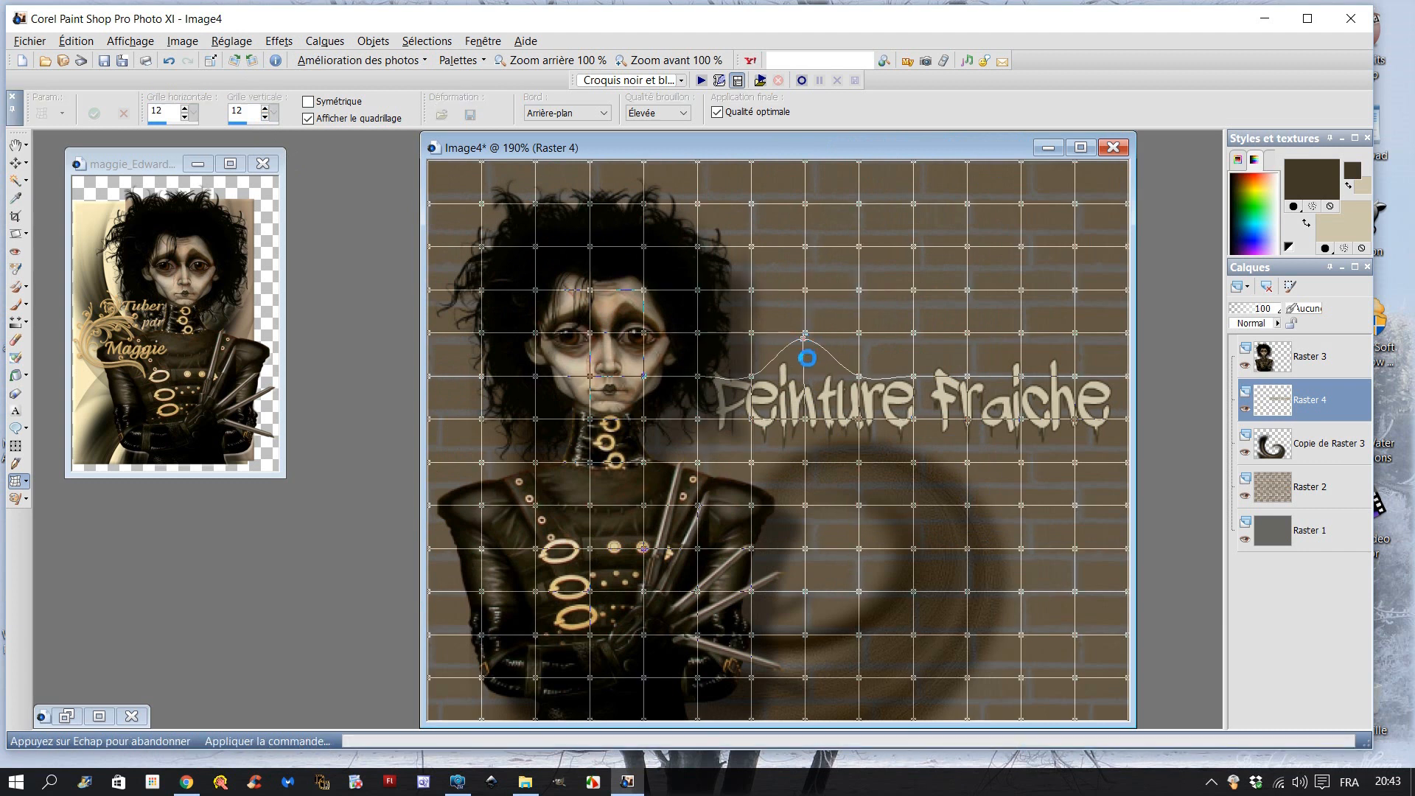
left_click_drag(807, 422, 717, 425)
left_click_drag(704, 378, 719, 364)
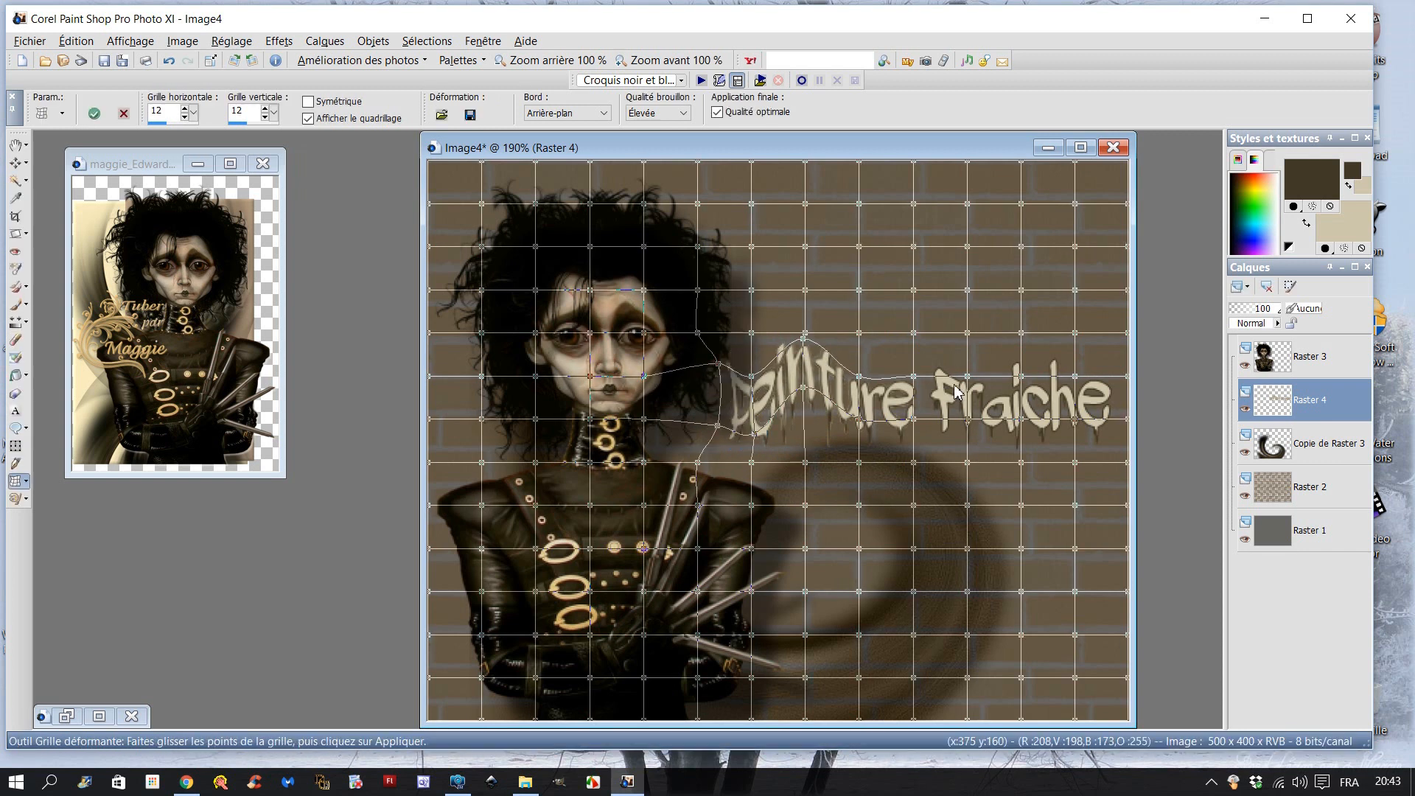
Warp the word "Fraiche" into a wave by raising the mesh at its first letters and pulling it down under the last ones
left_click_drag(967, 376, 956, 360)
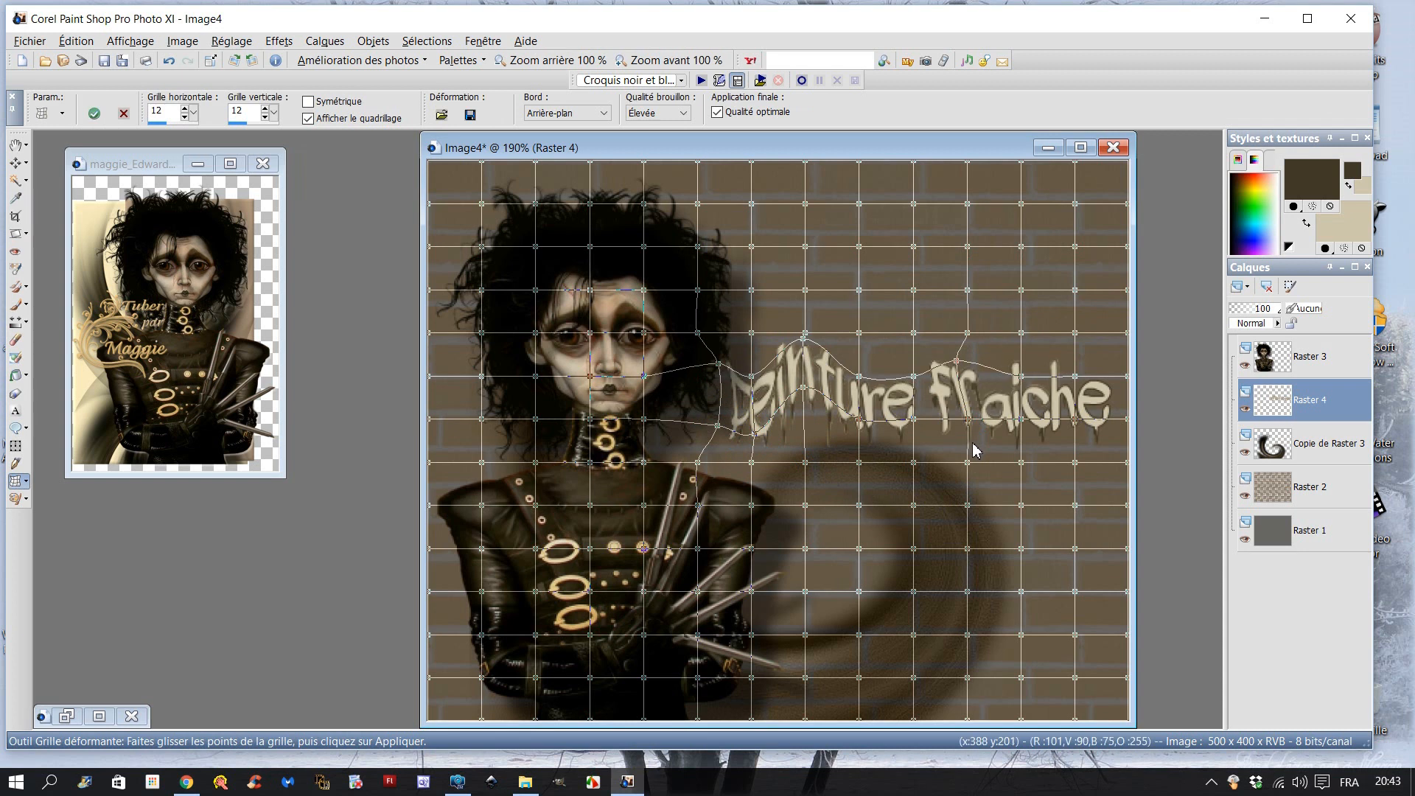
left_click_drag(967, 421, 1007, 428)
left_click_drag(1021, 376, 1073, 450)
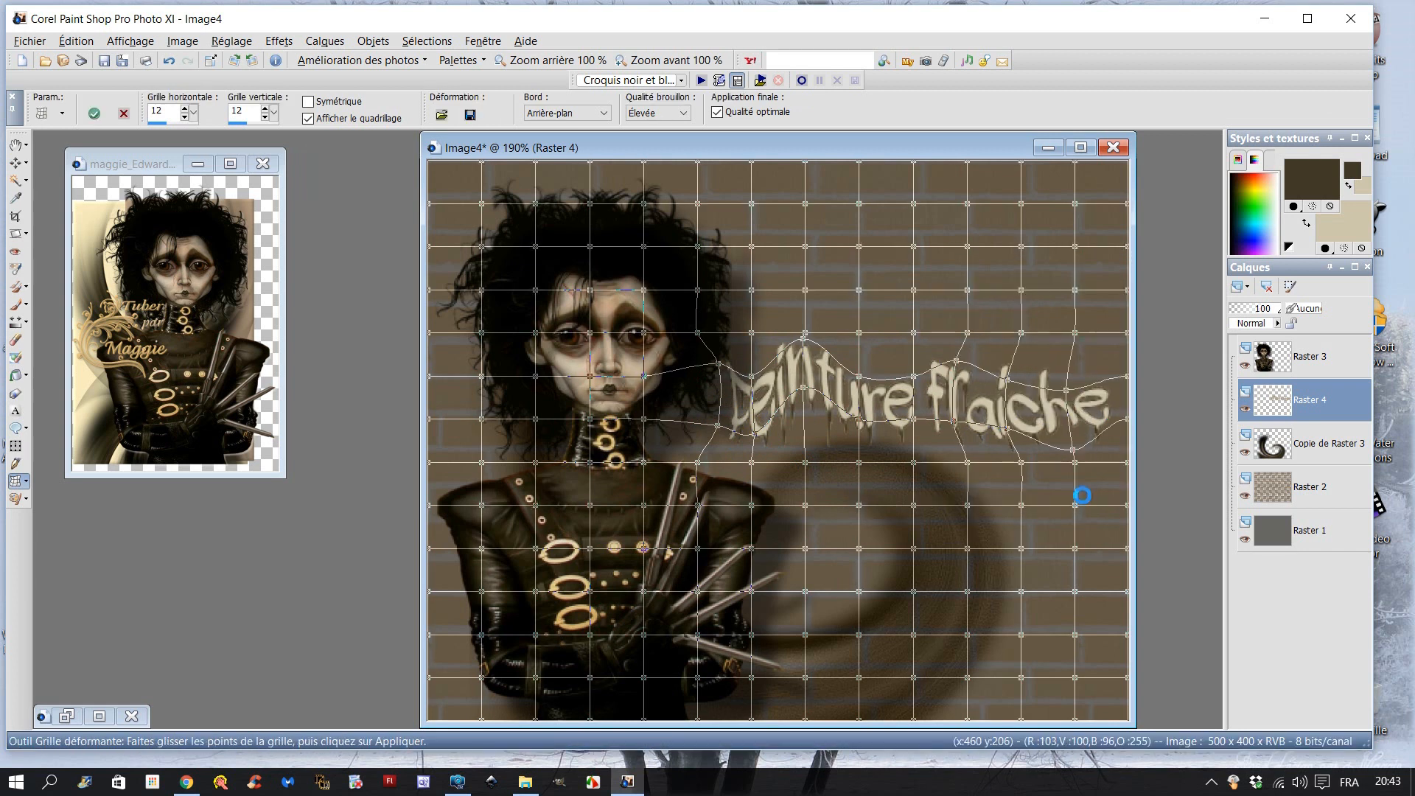
left_click_drag(1127, 375, 1108, 370)
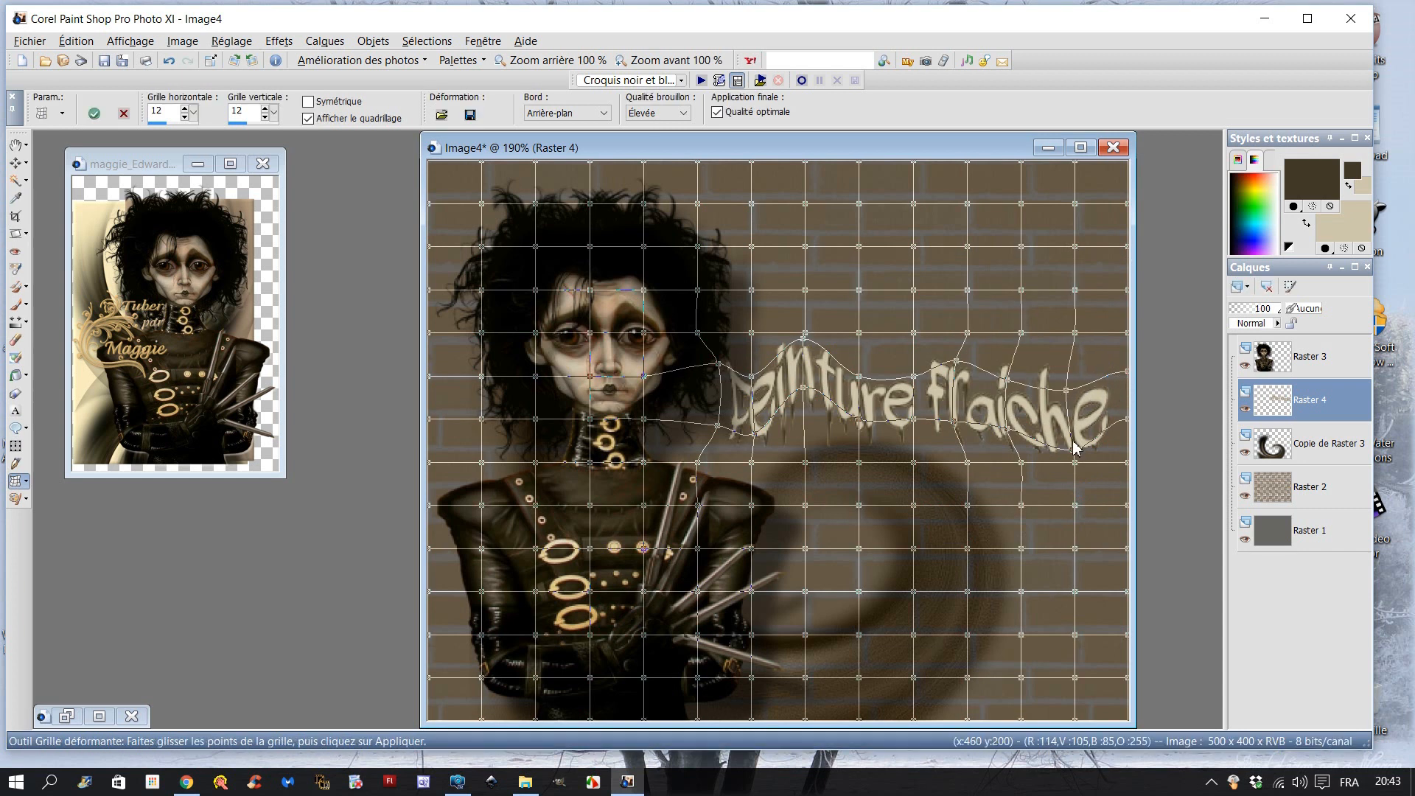
left_click_drag(1076, 452, 1074, 458)
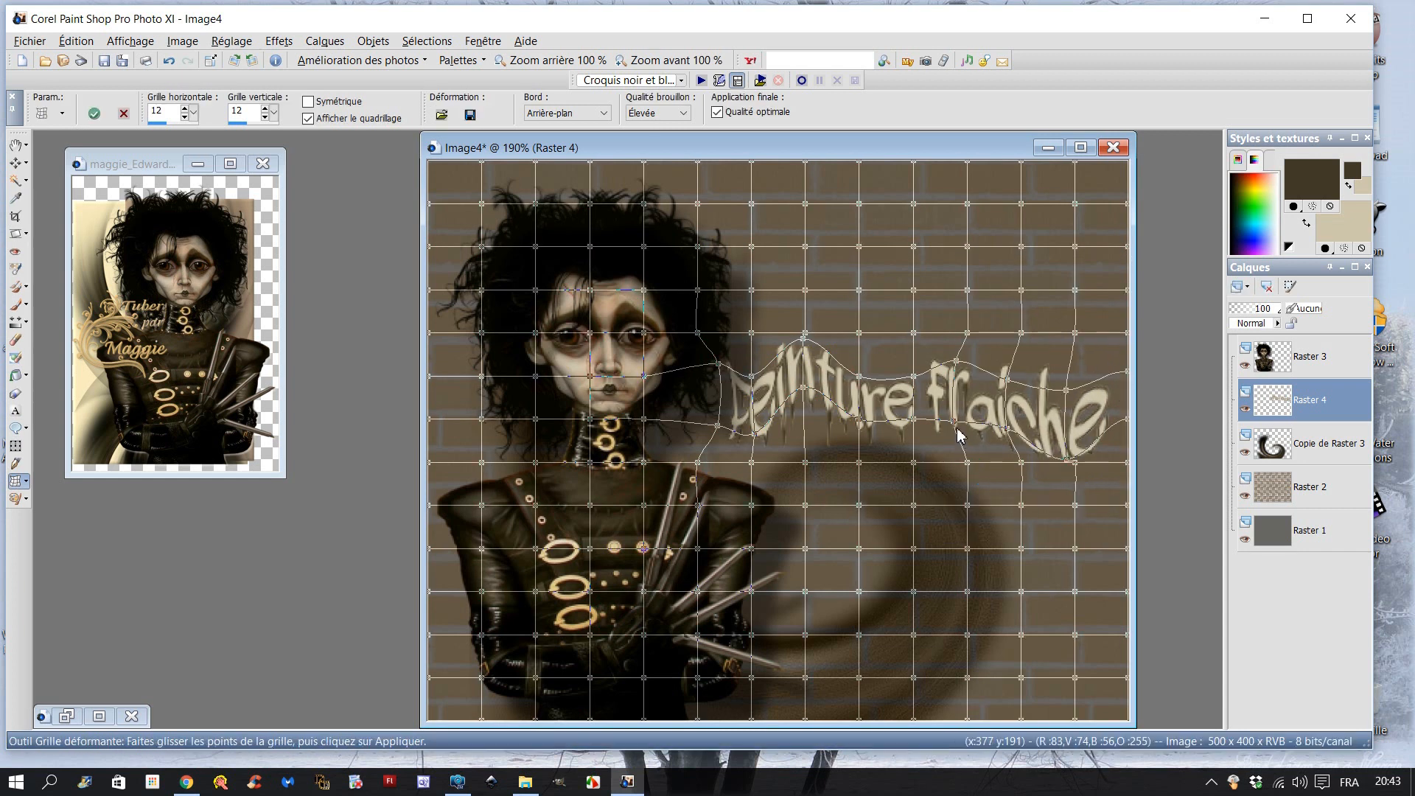
left_click_drag(956, 424, 985, 435)
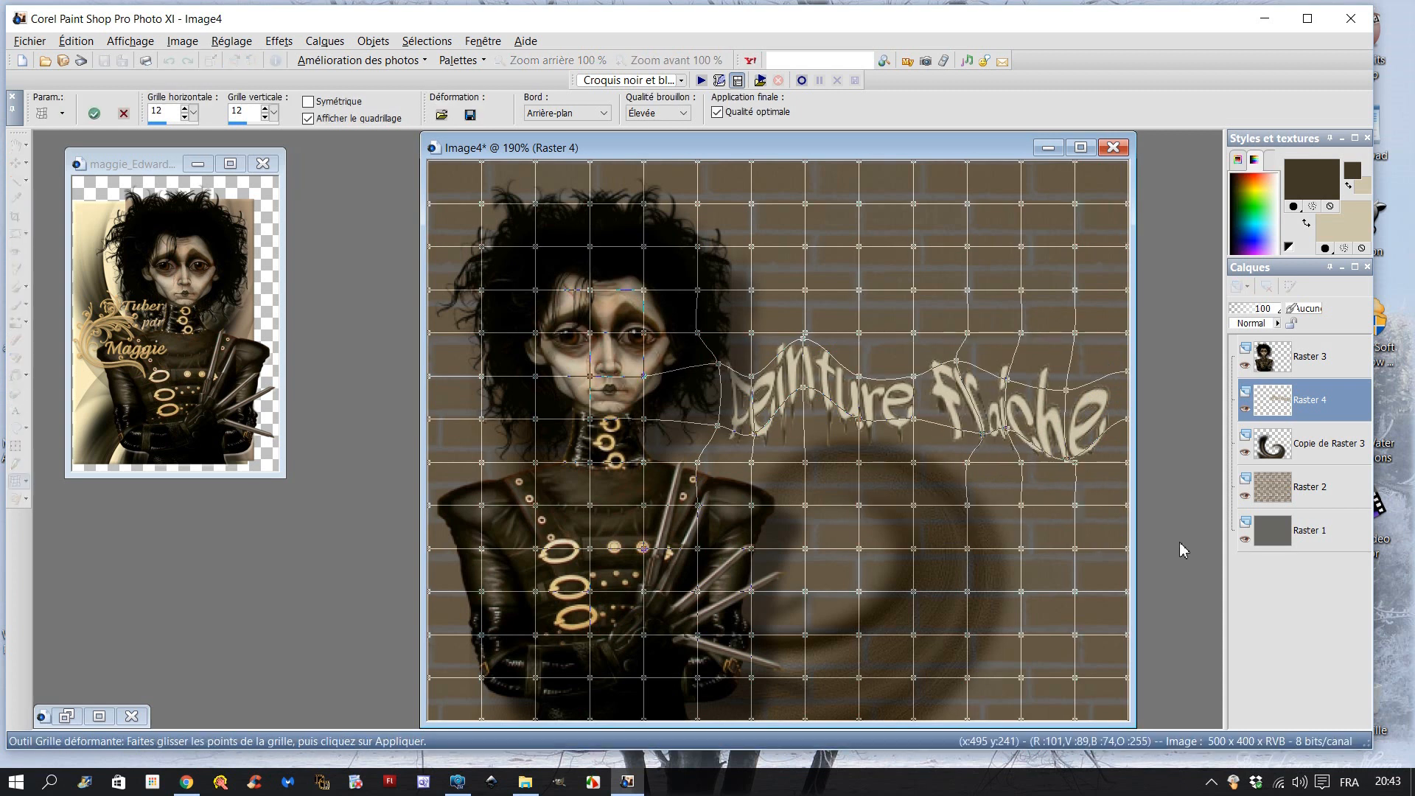
Apply the mesh warp permanently and shift the title slightly away from Edward's neck
left_click(15, 162)
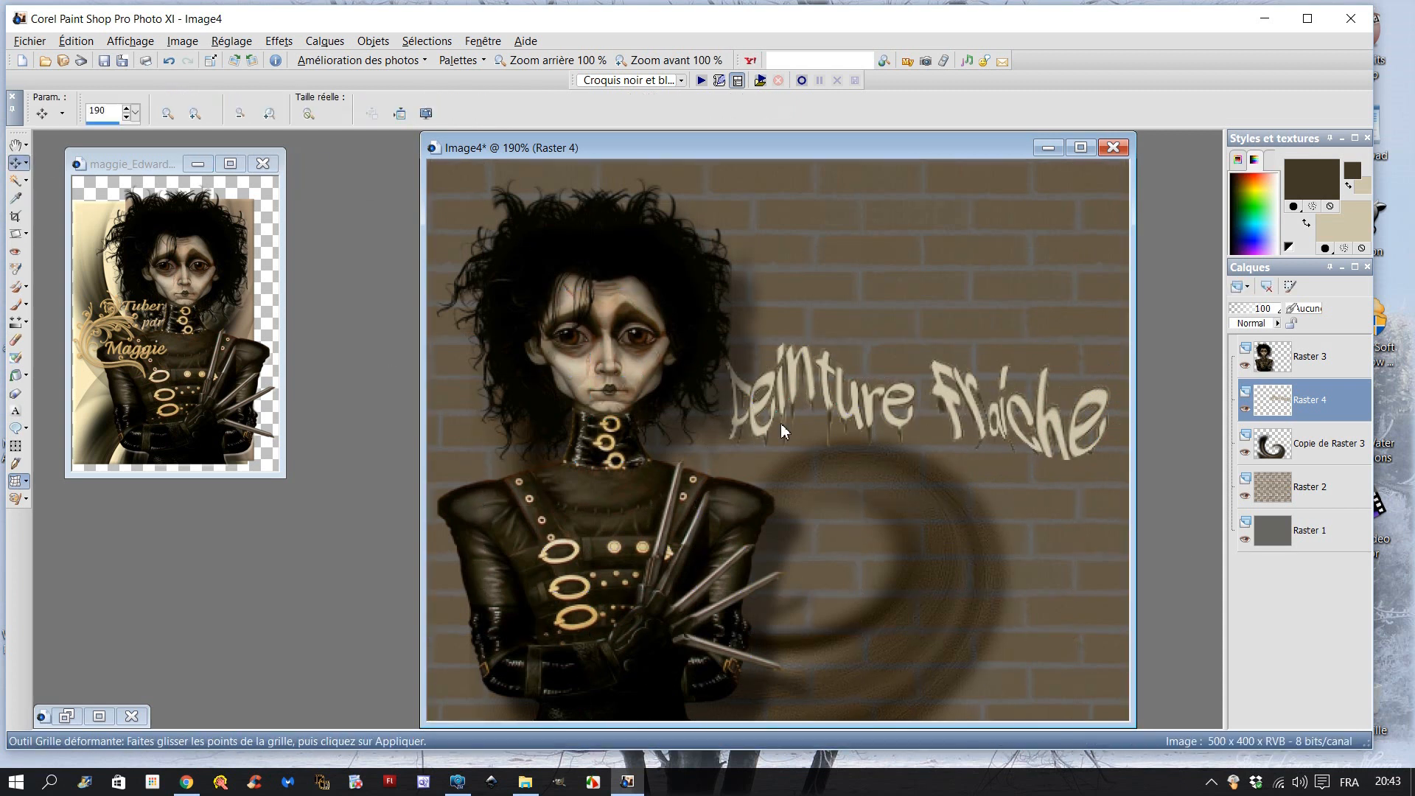
scroll(832, 470, "down", 2)
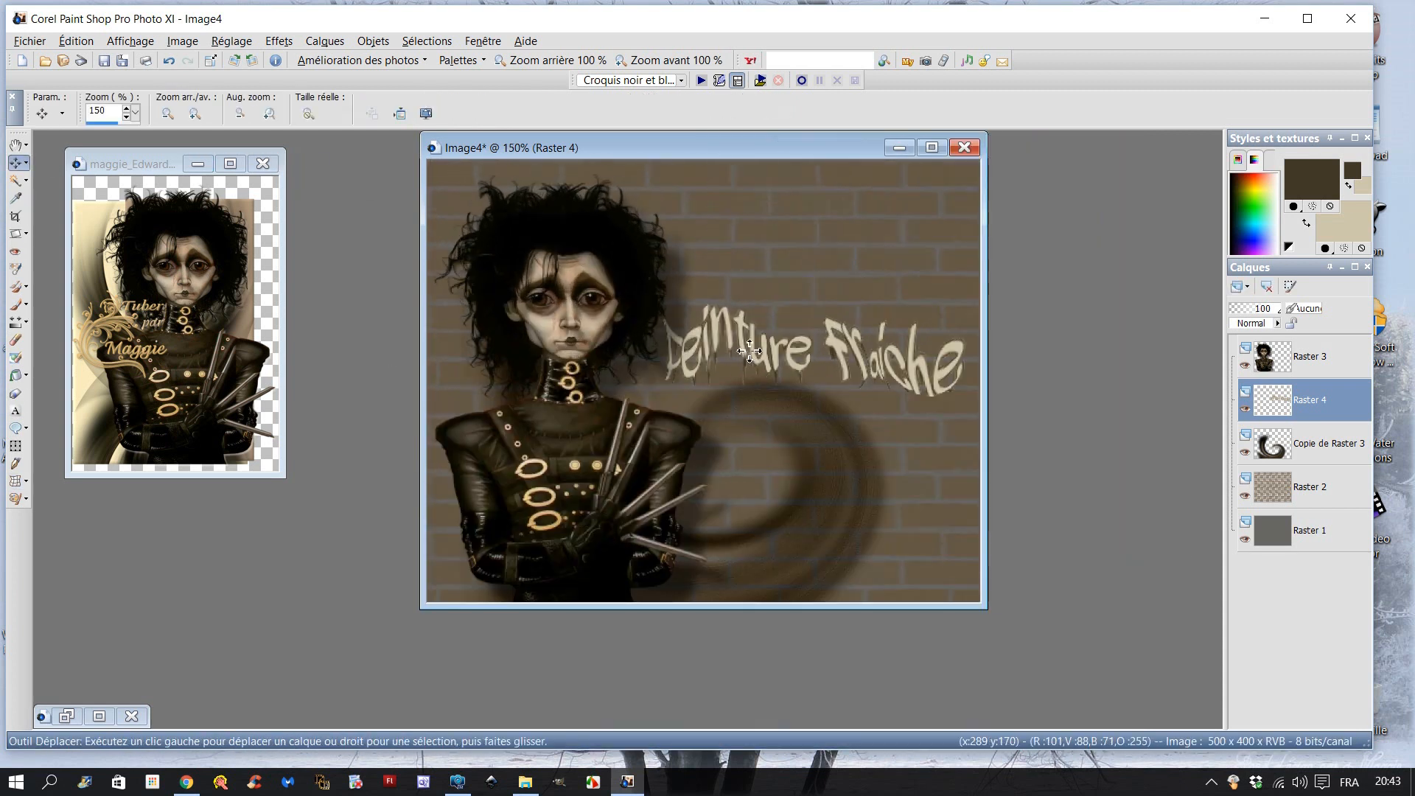
left_click(729, 318)
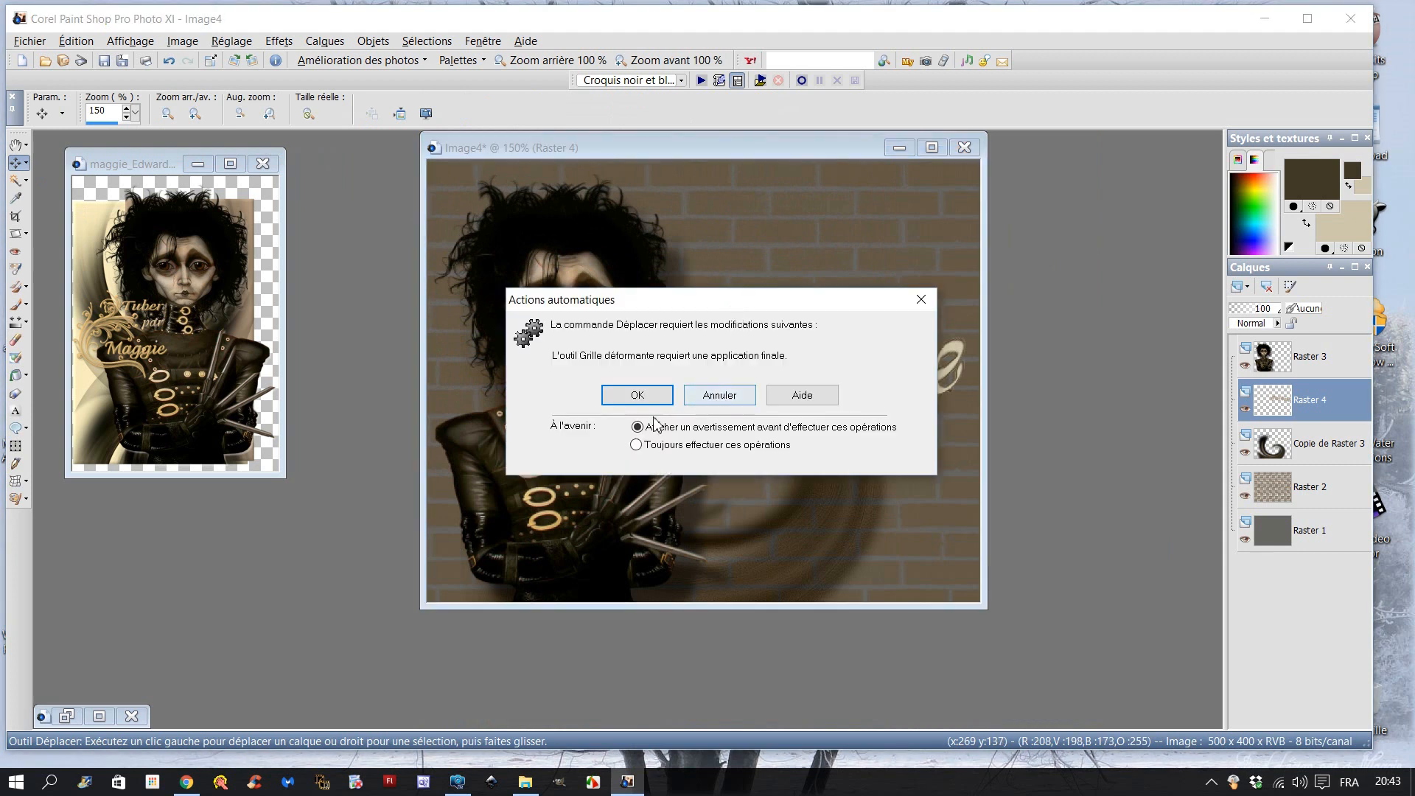
left_click(662, 402)
left_click(633, 398)
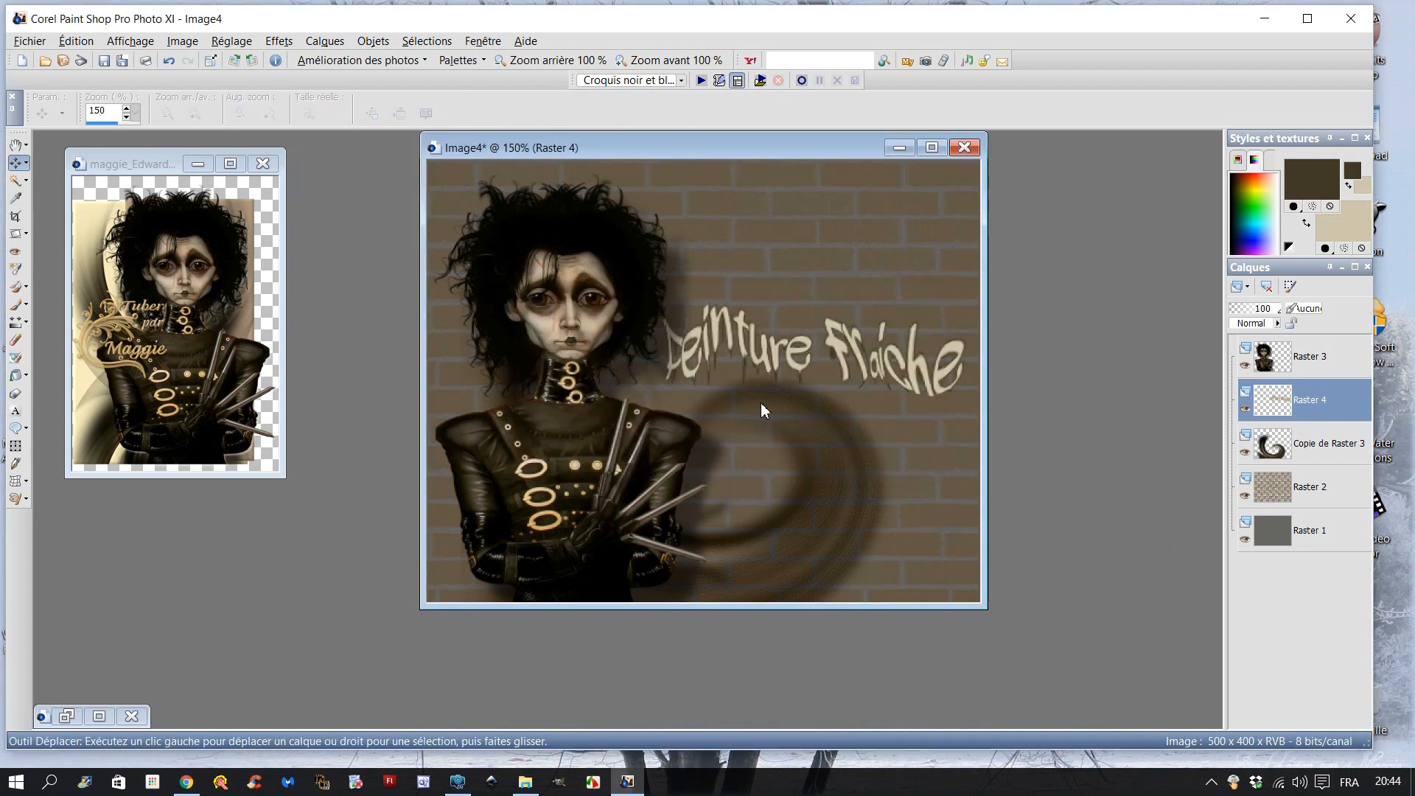
left_click_drag(719, 323, 726, 320)
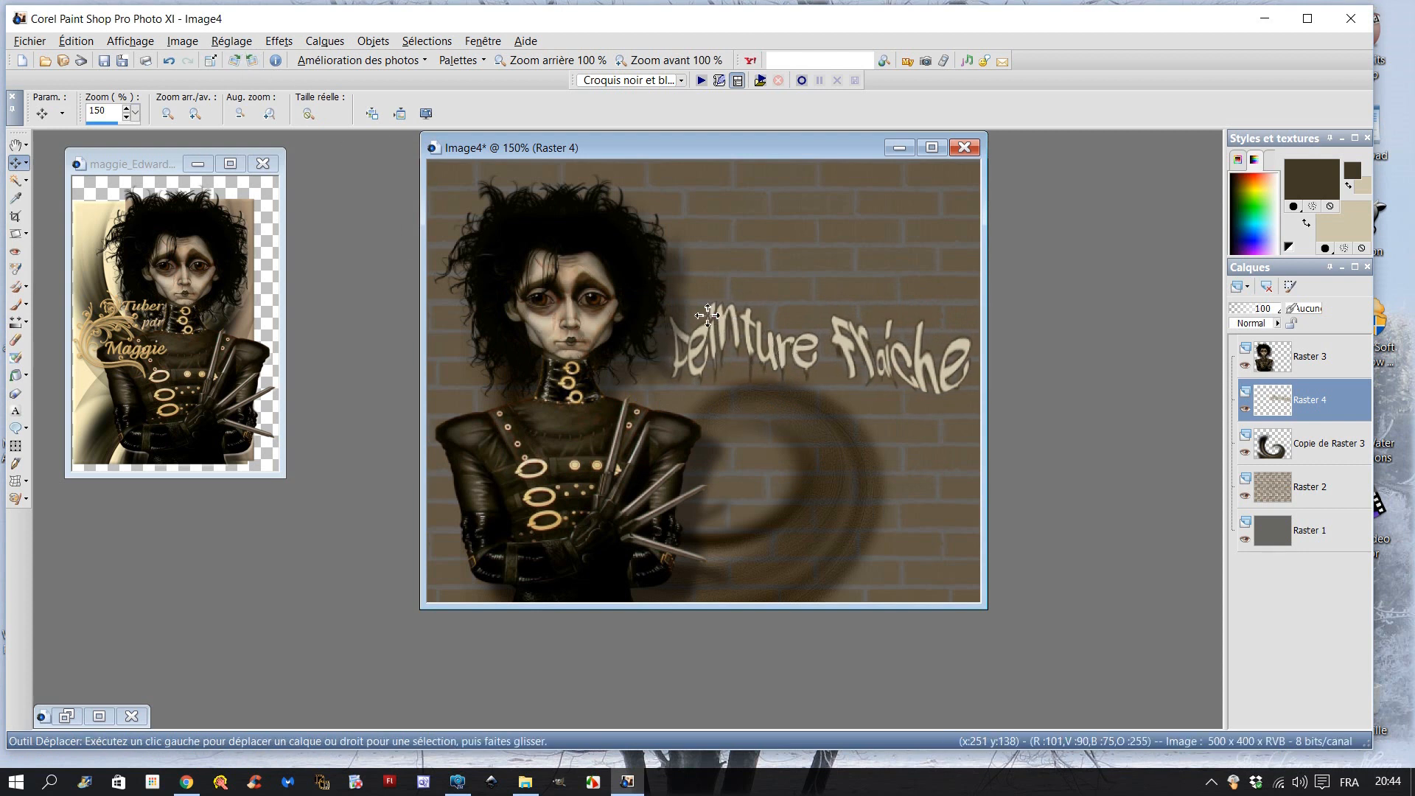
Try the Davantage de netteté sharpening on the title layer and undo it
left_click(211, 40)
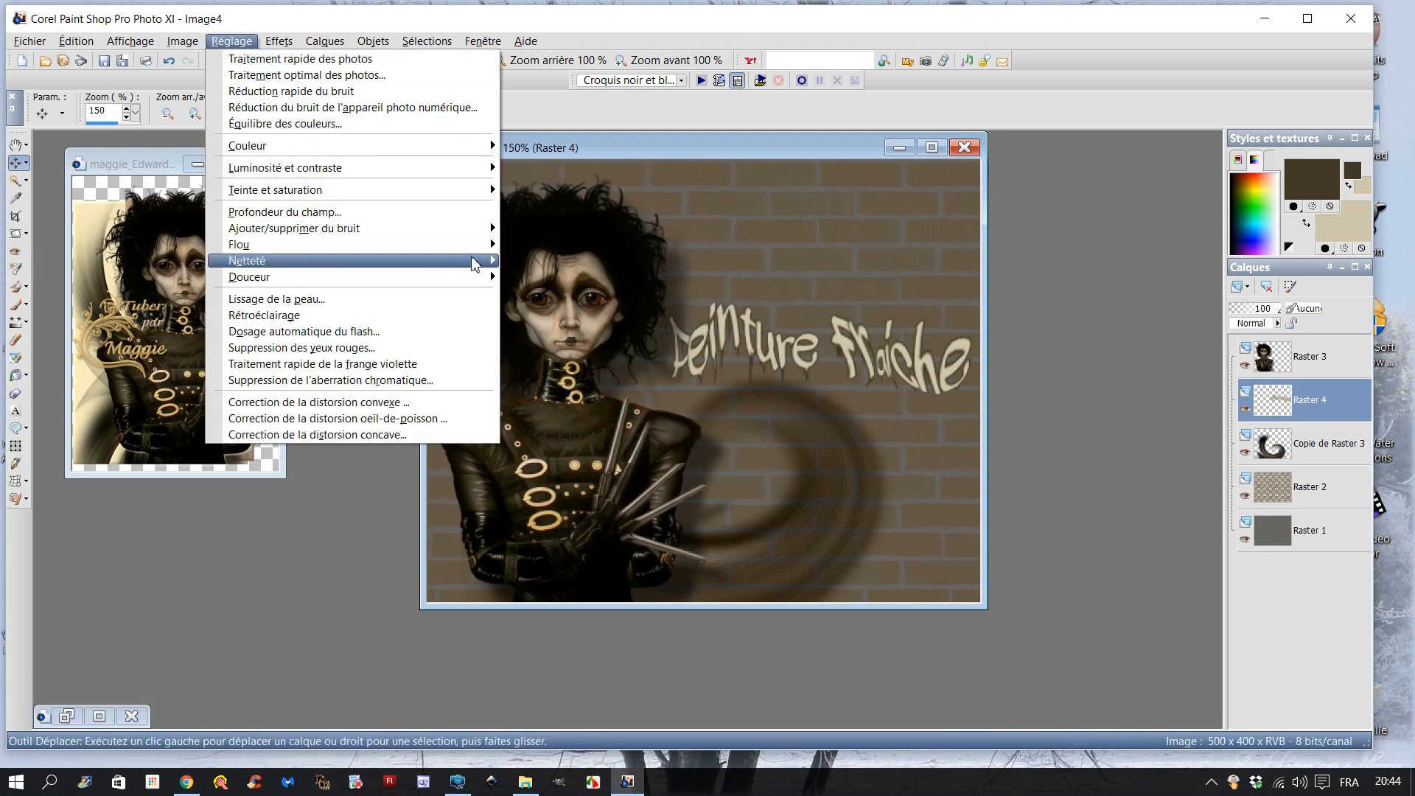
mouse_move(461, 263)
left_click(534, 293)
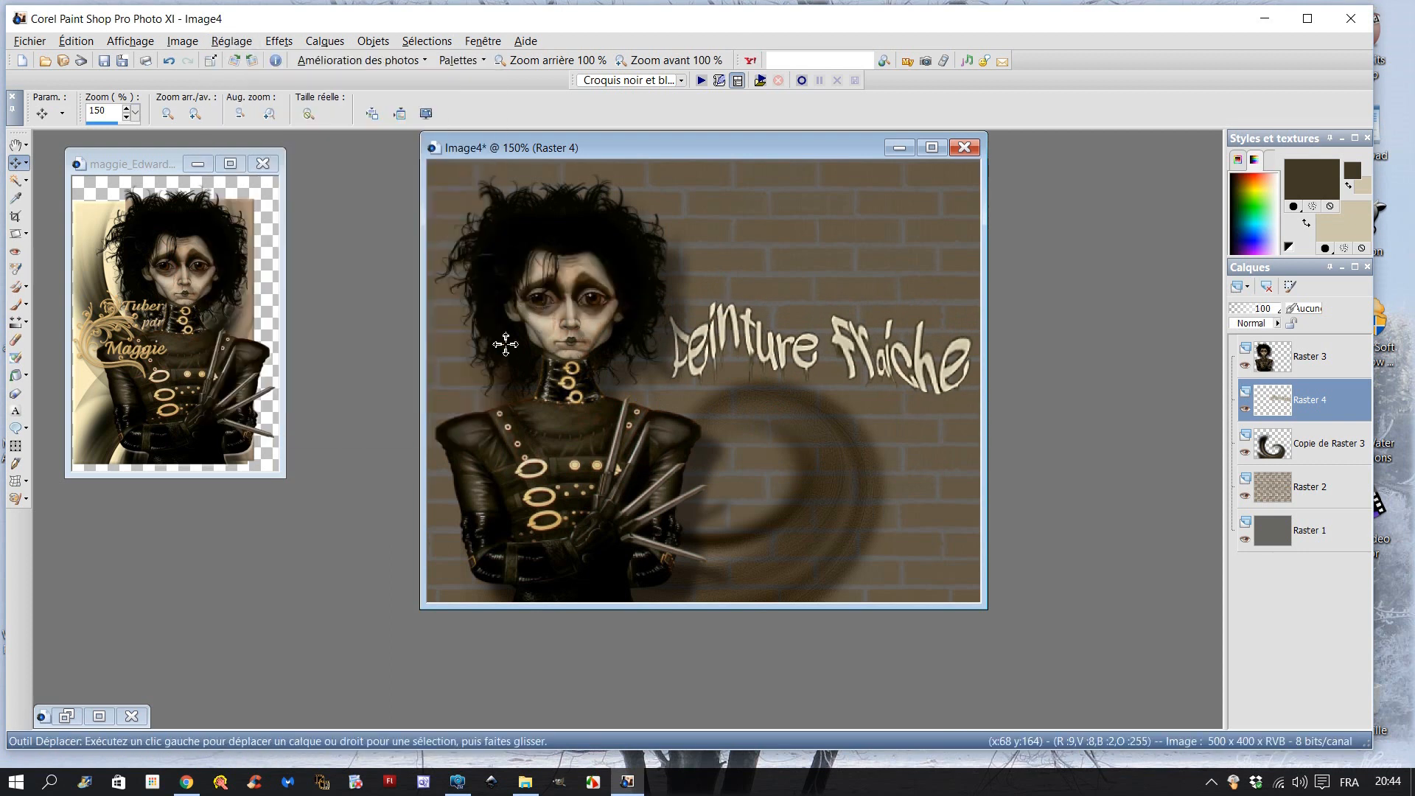
left_click(169, 60)
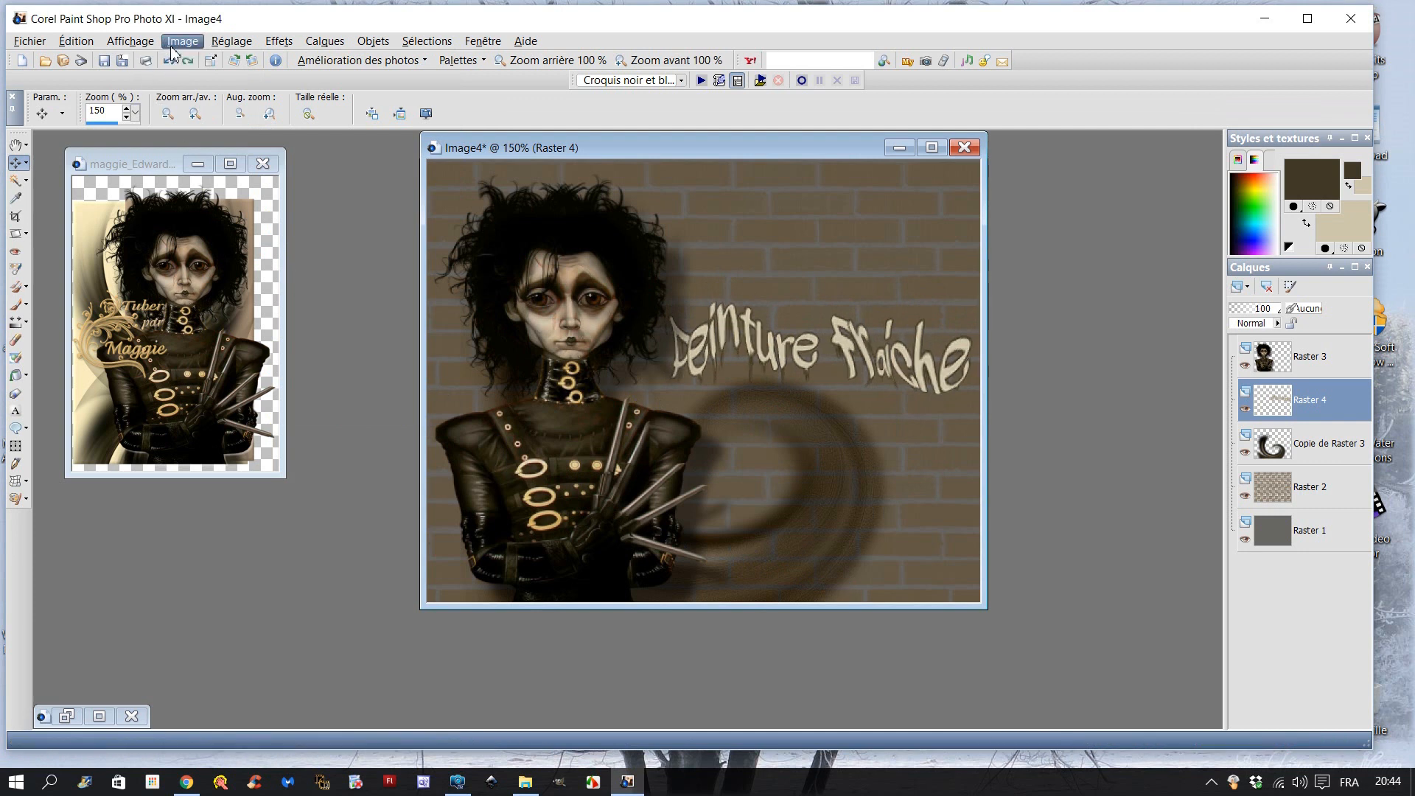
Sharpen the title layer with Masque flou using radius 1.00, intensity 4, clipping 1 and luminance only
left_click(177, 43)
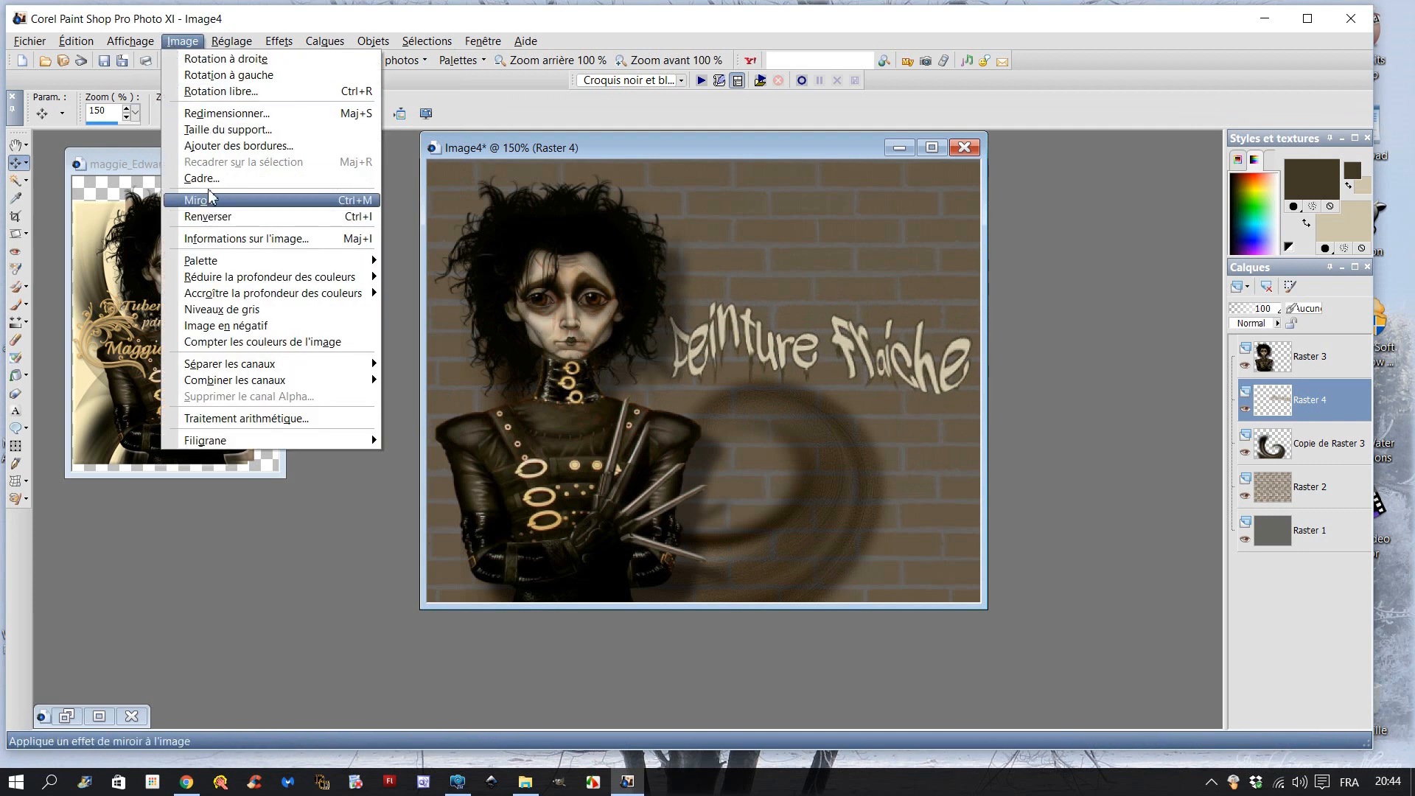
mouse_move(231, 41)
mouse_move(434, 262)
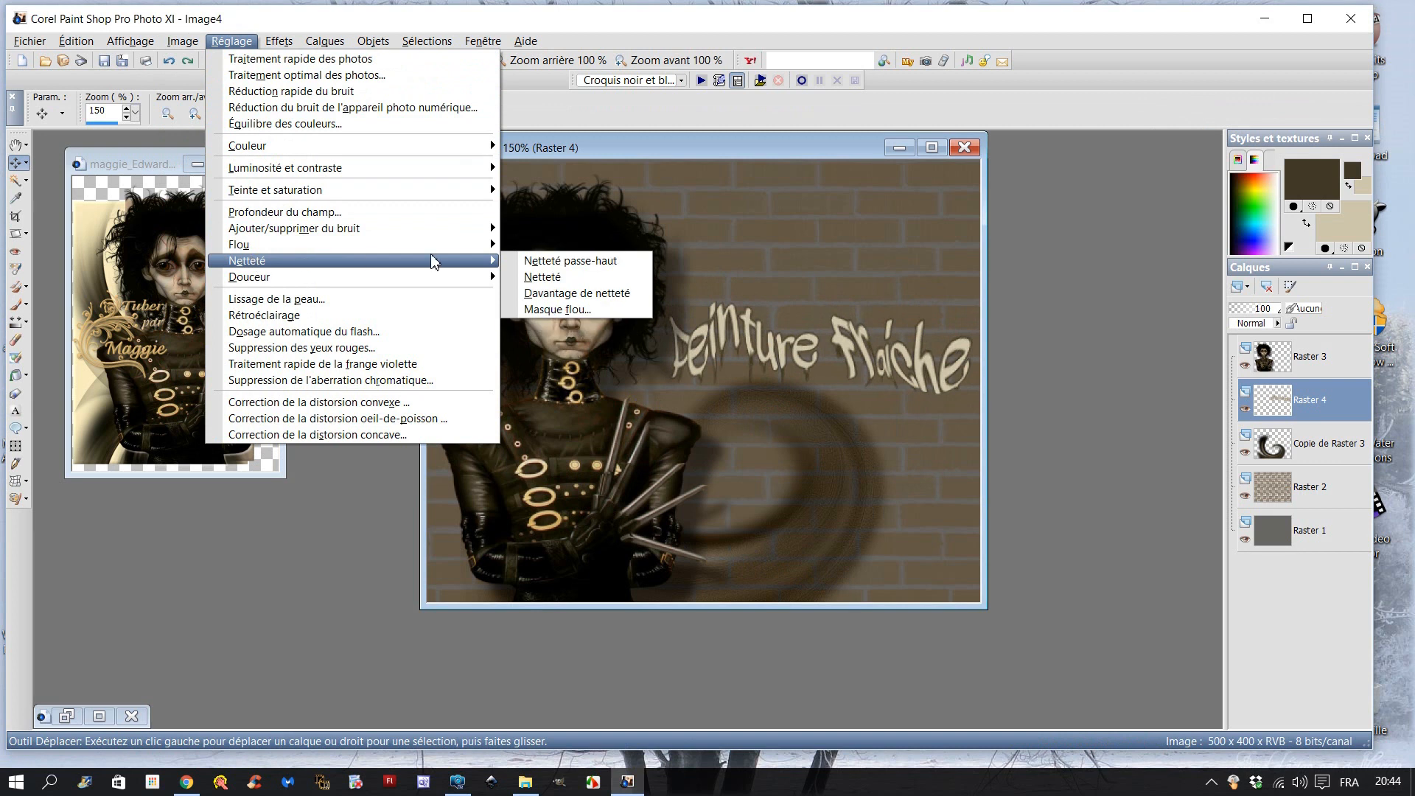
left_click(557, 309)
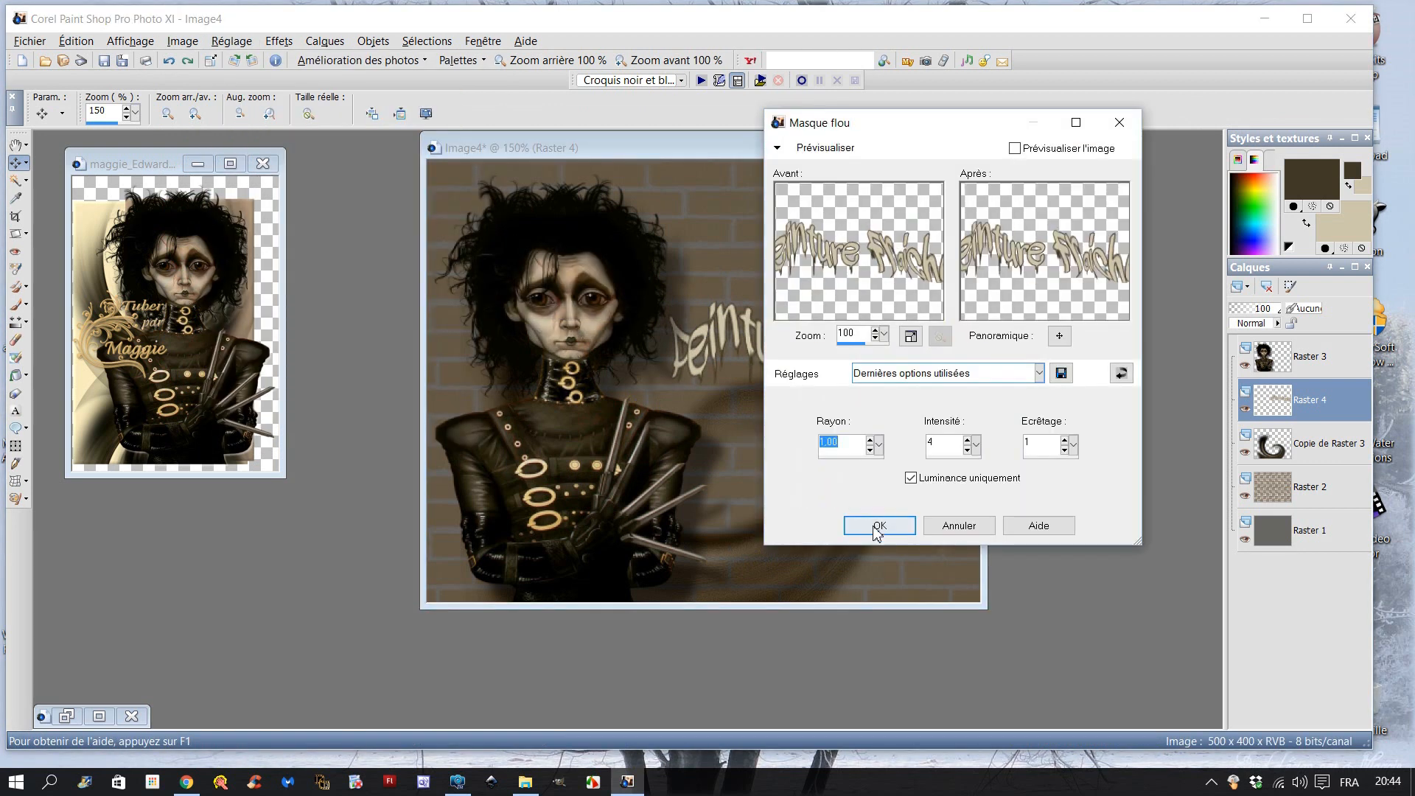
left_click(878, 528)
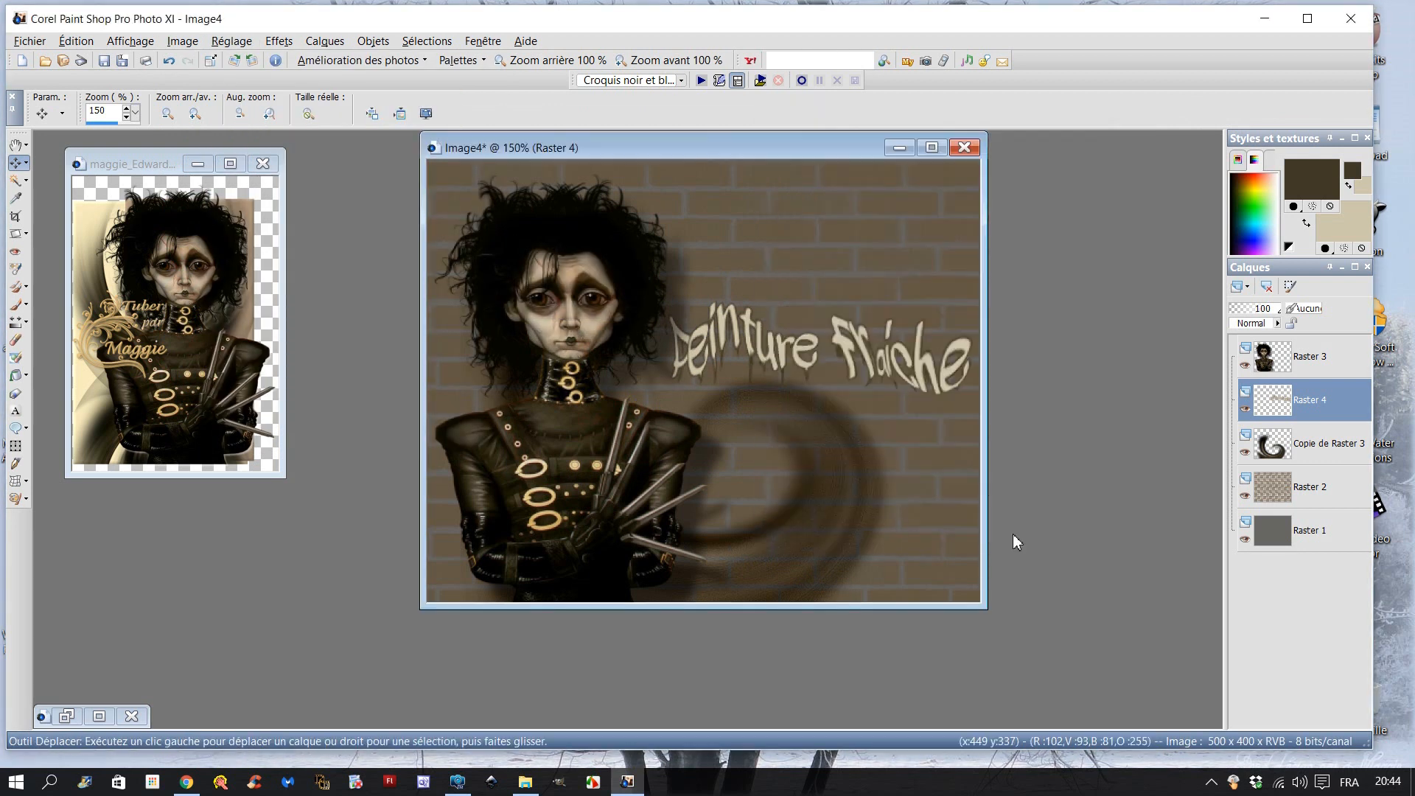
Set the title layer's blend mode to Exclusion
left_click(1278, 324)
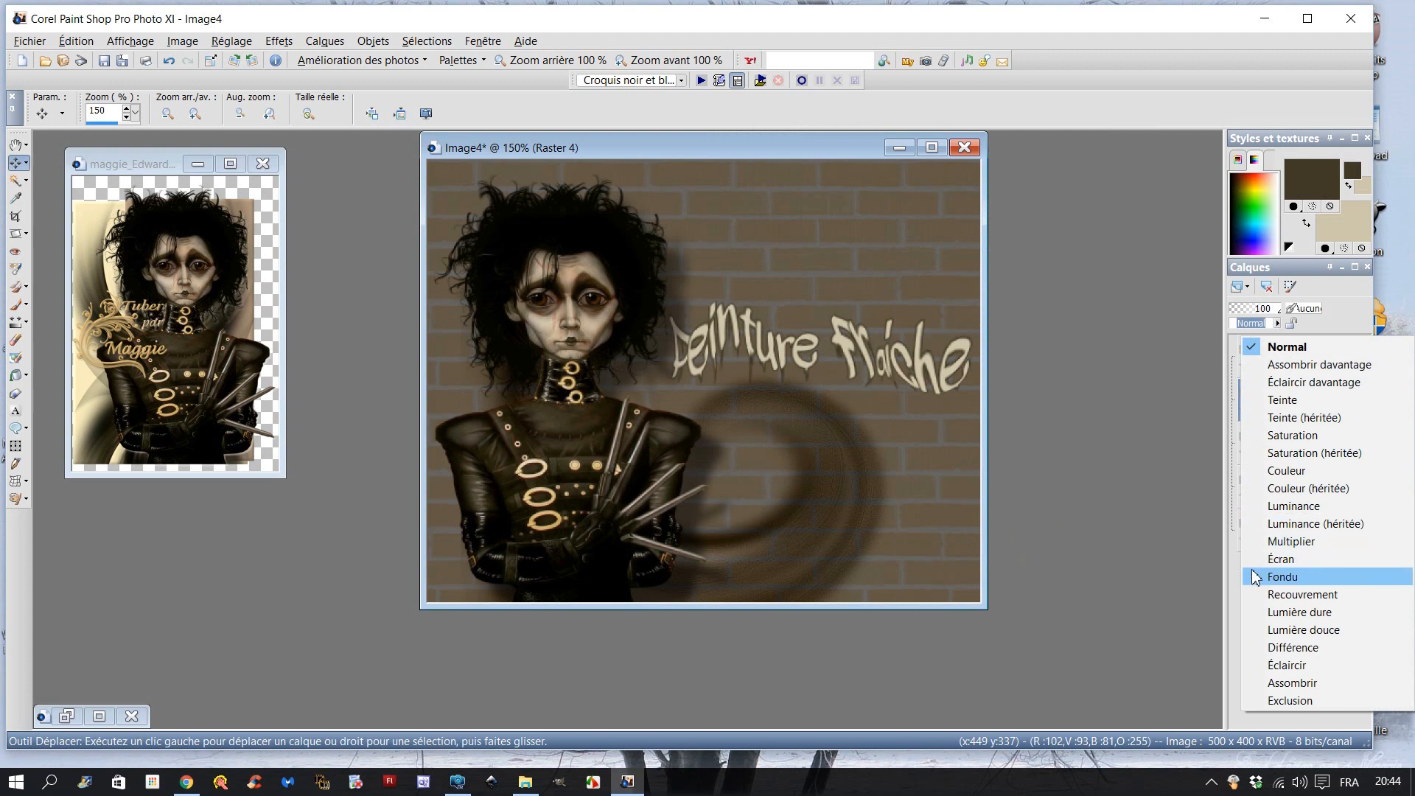
left_click(1253, 699)
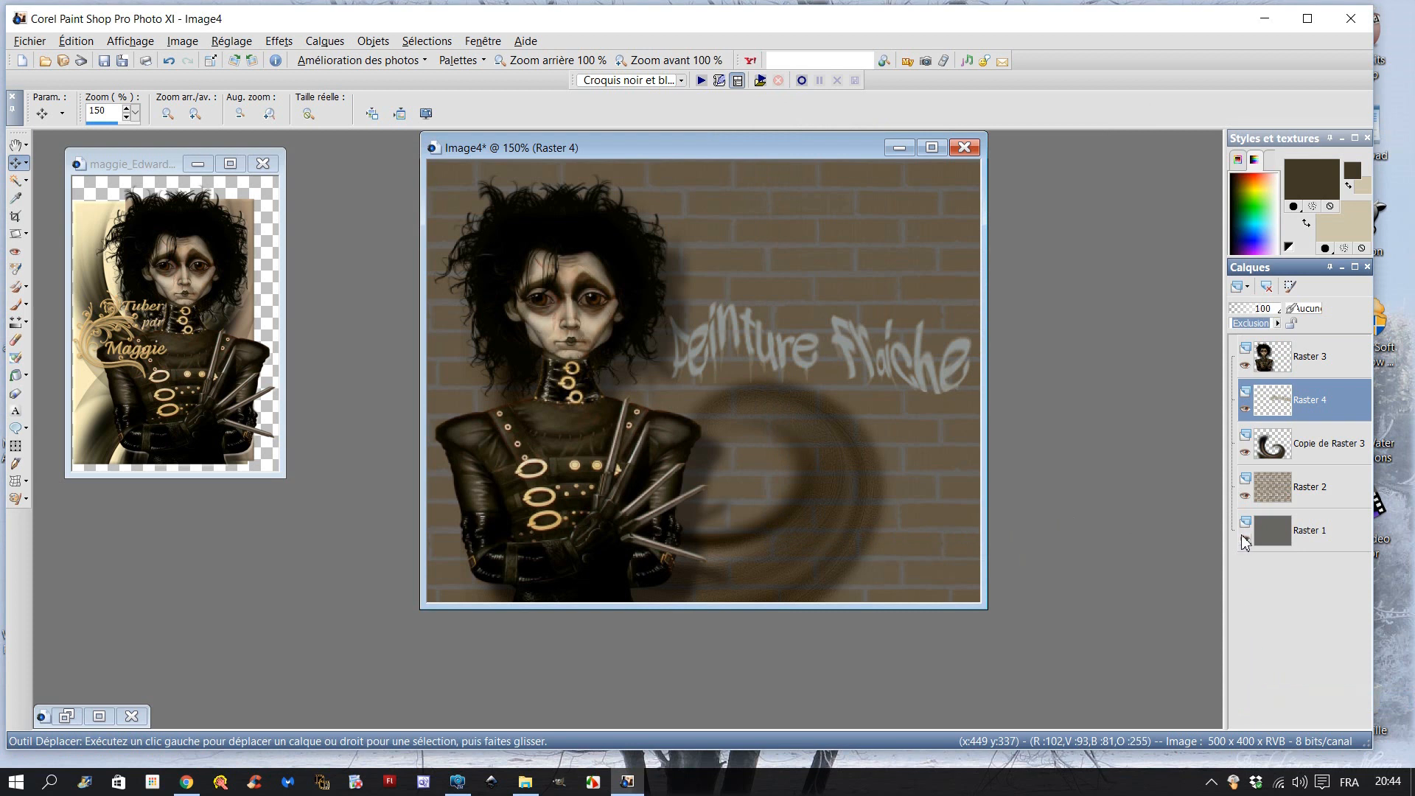
Set the title layer's blend mode to Recouvrement after trying Écran, Luminance (héritée) and Luminance
left_click(1274, 325)
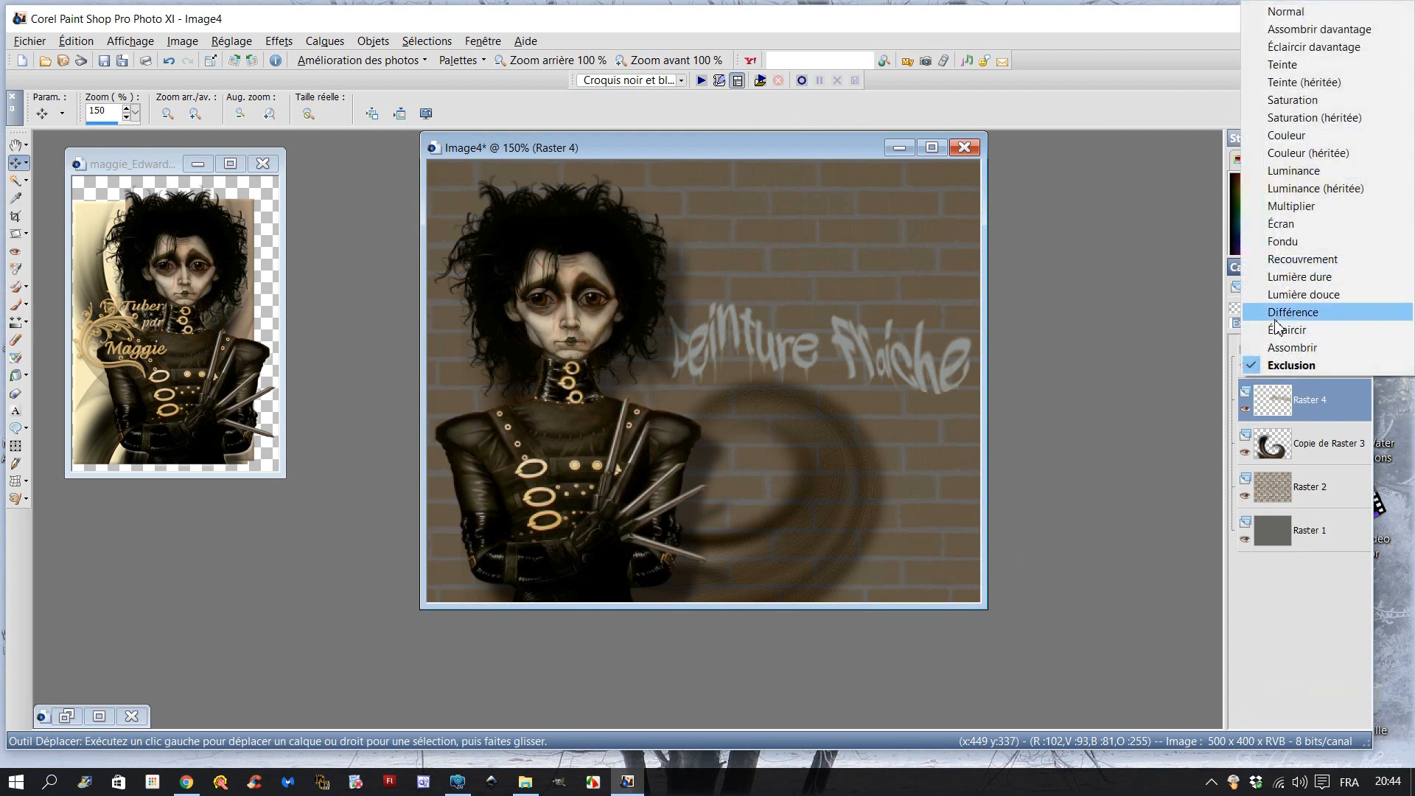
left_click(1253, 261)
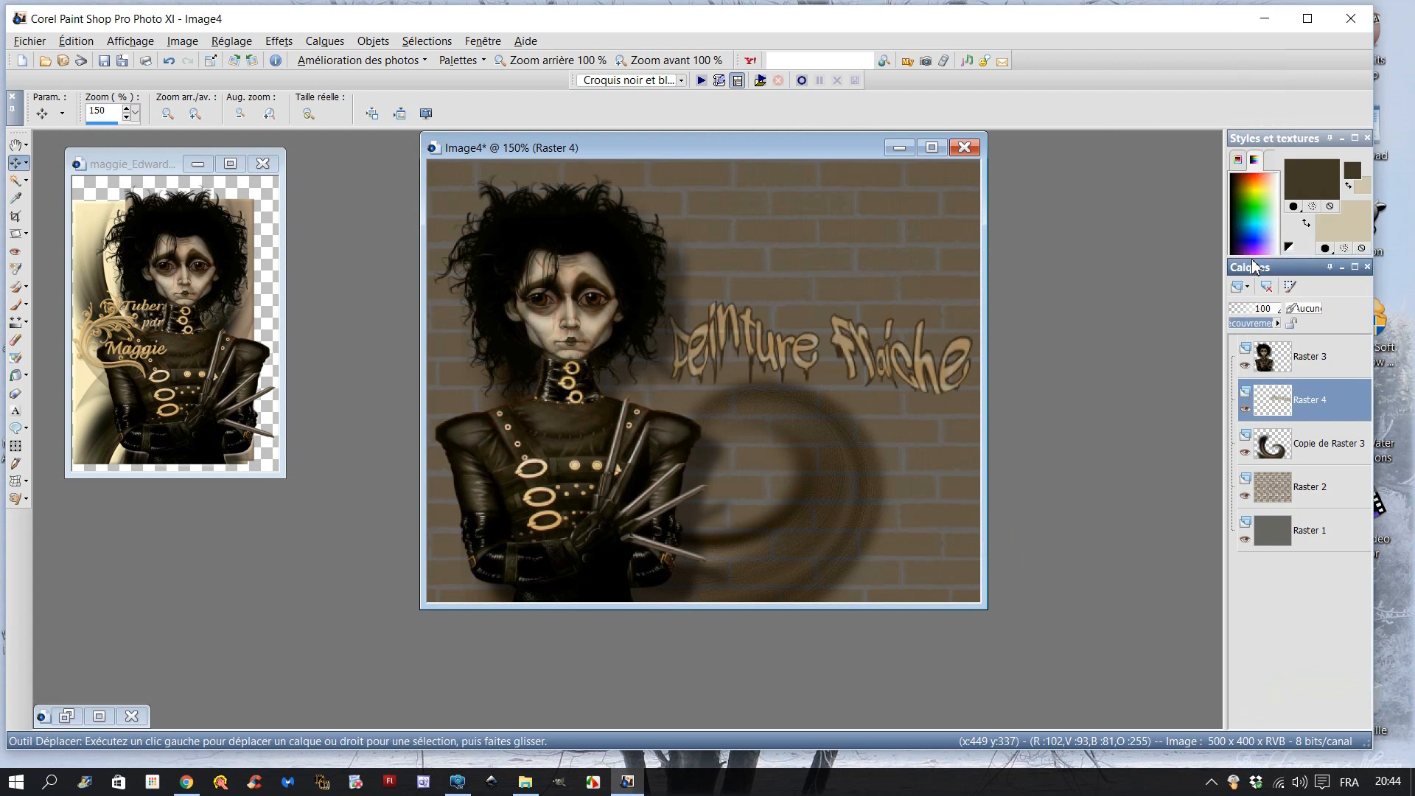
left_click(1278, 324)
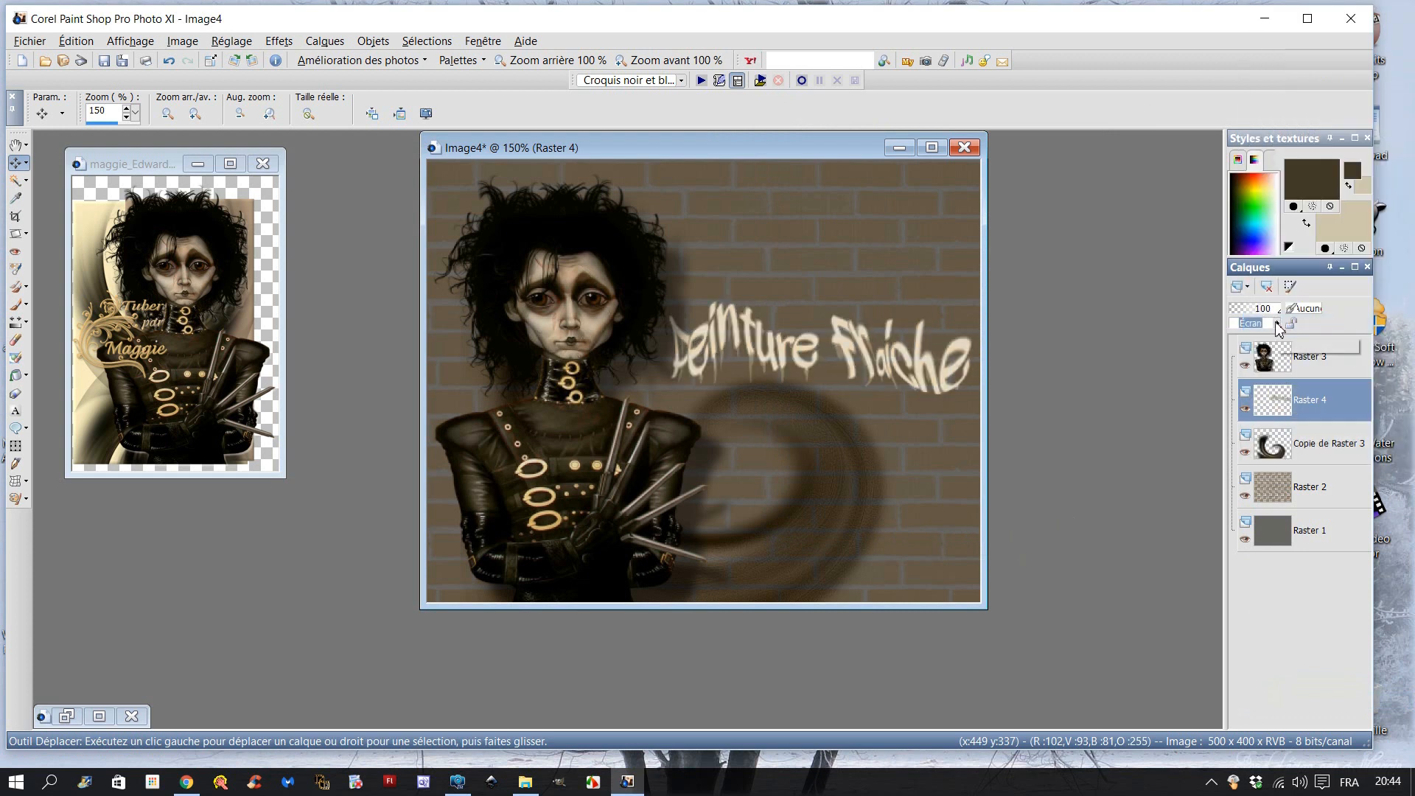
left_click(1279, 328)
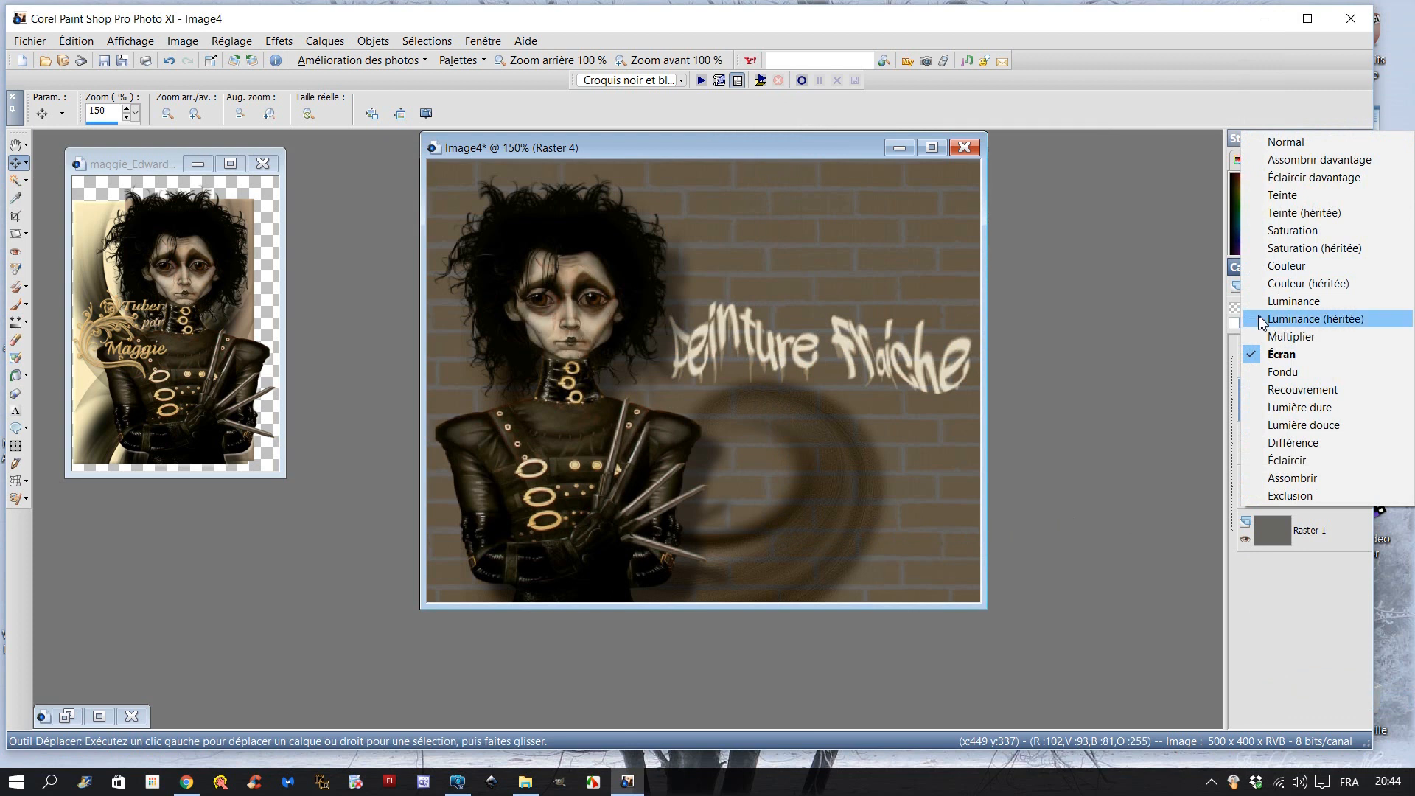
left_click(1275, 320)
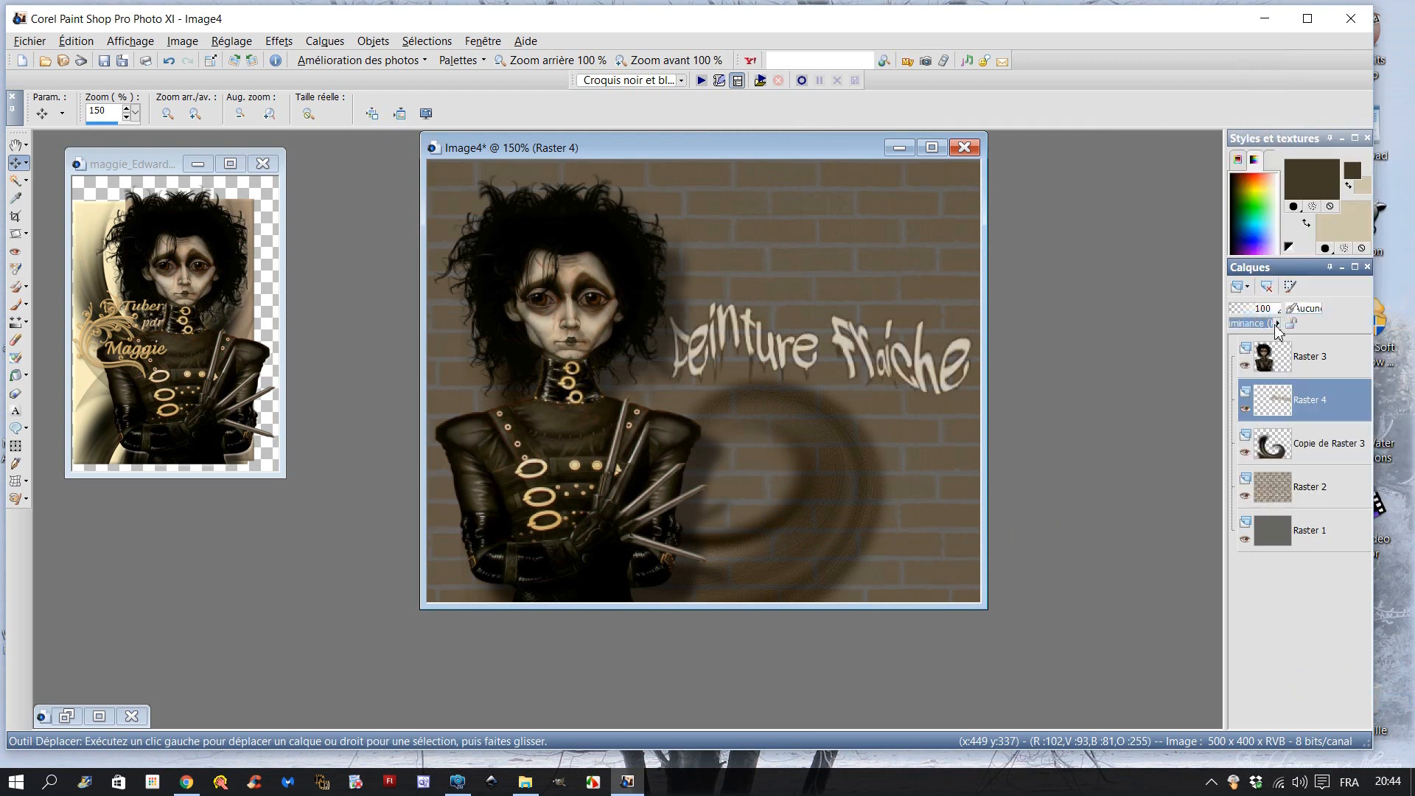
left_click(1279, 328)
left_click(1258, 338)
left_click(1270, 325)
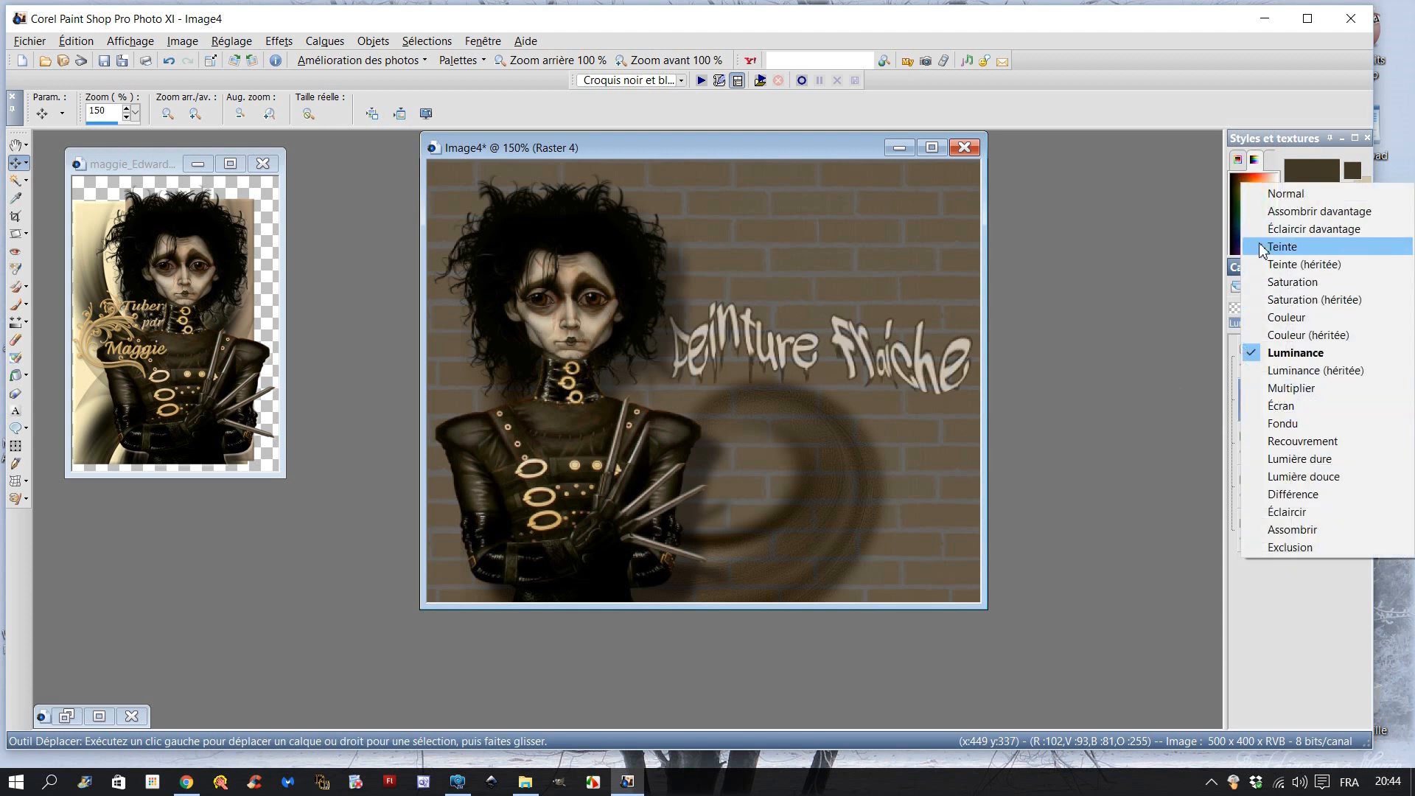
left_click(1246, 440)
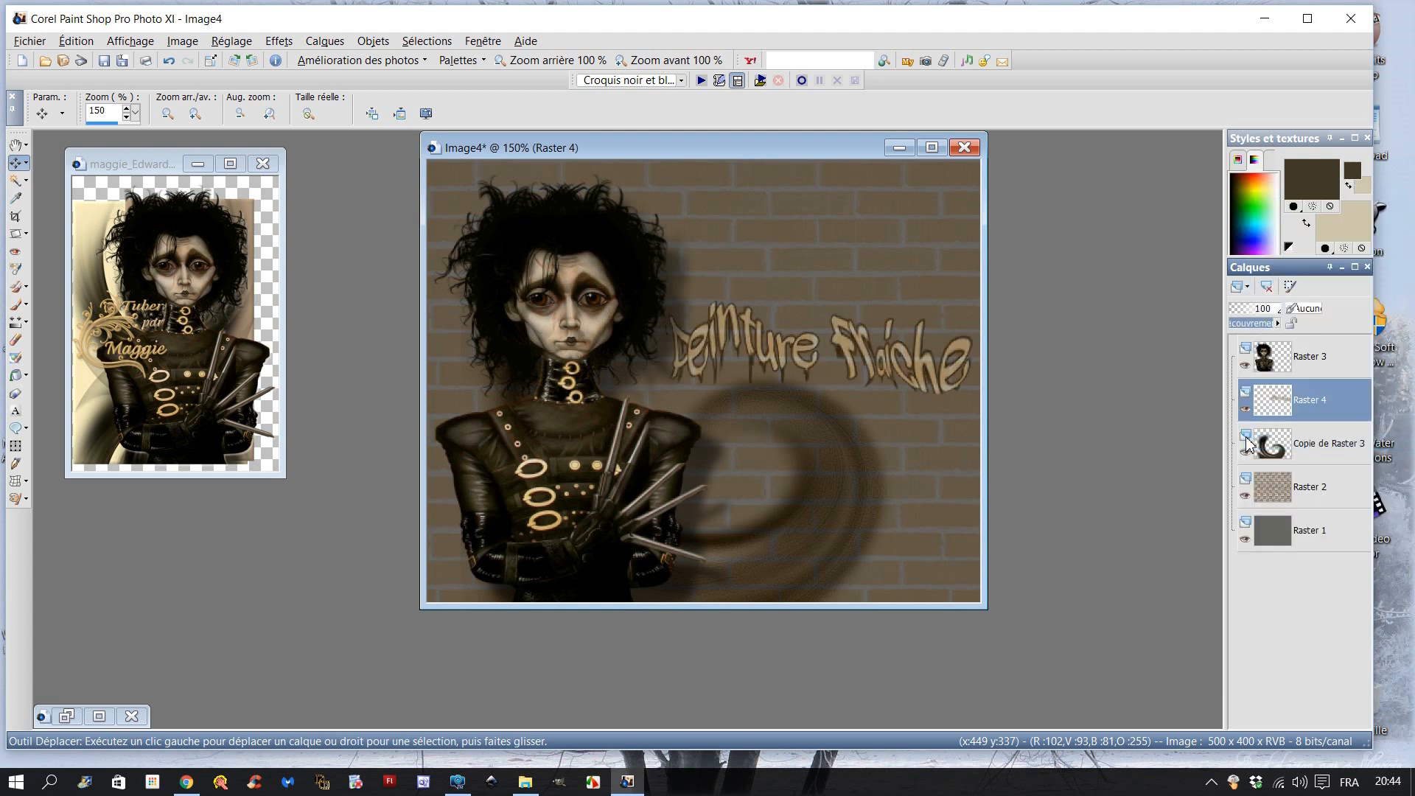
Enlarge the image window around the canvas and fine-tune the title's position on the wall beside Edward's neck
scroll(780, 481, "down", 1)
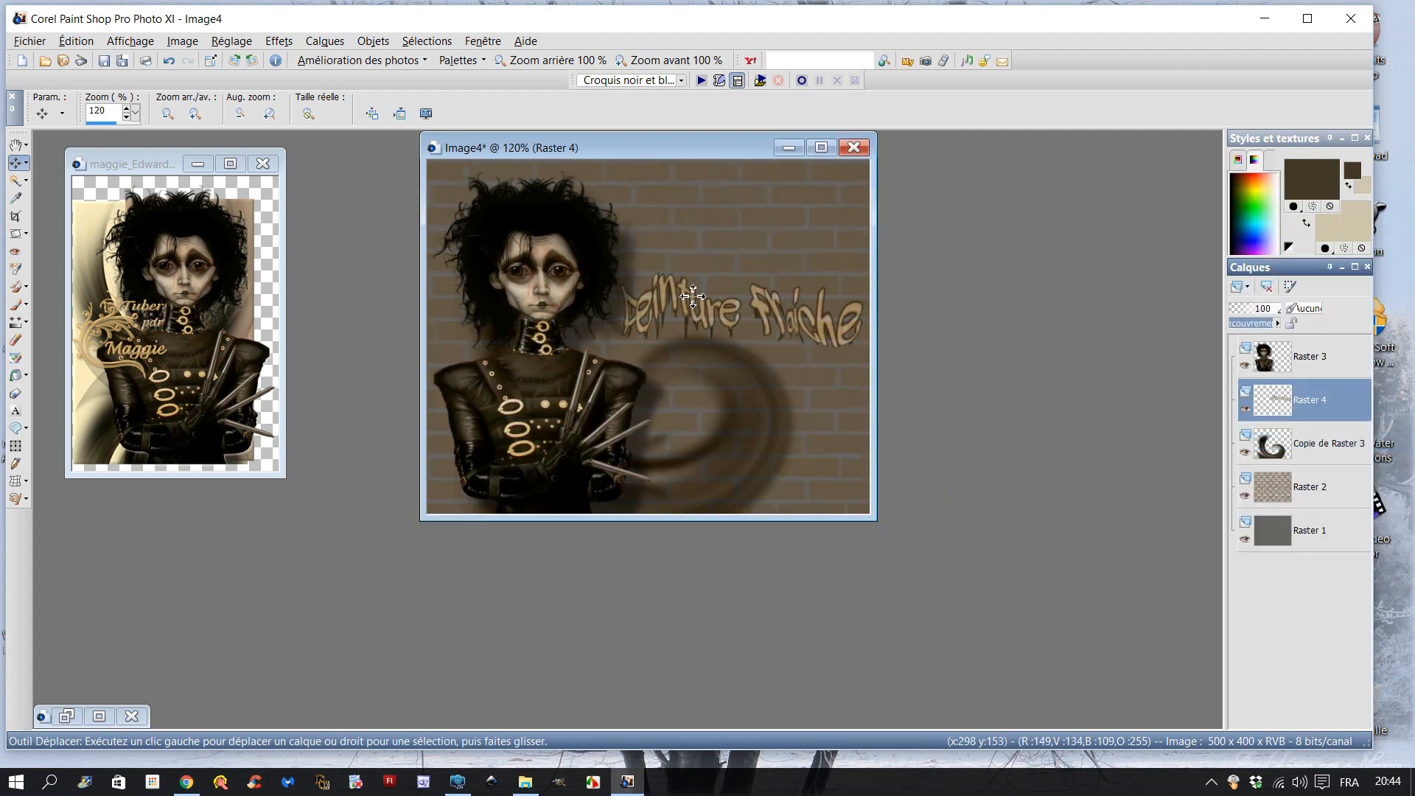
left_click_drag(676, 288, 670, 307)
left_click_drag(699, 134, 701, 145)
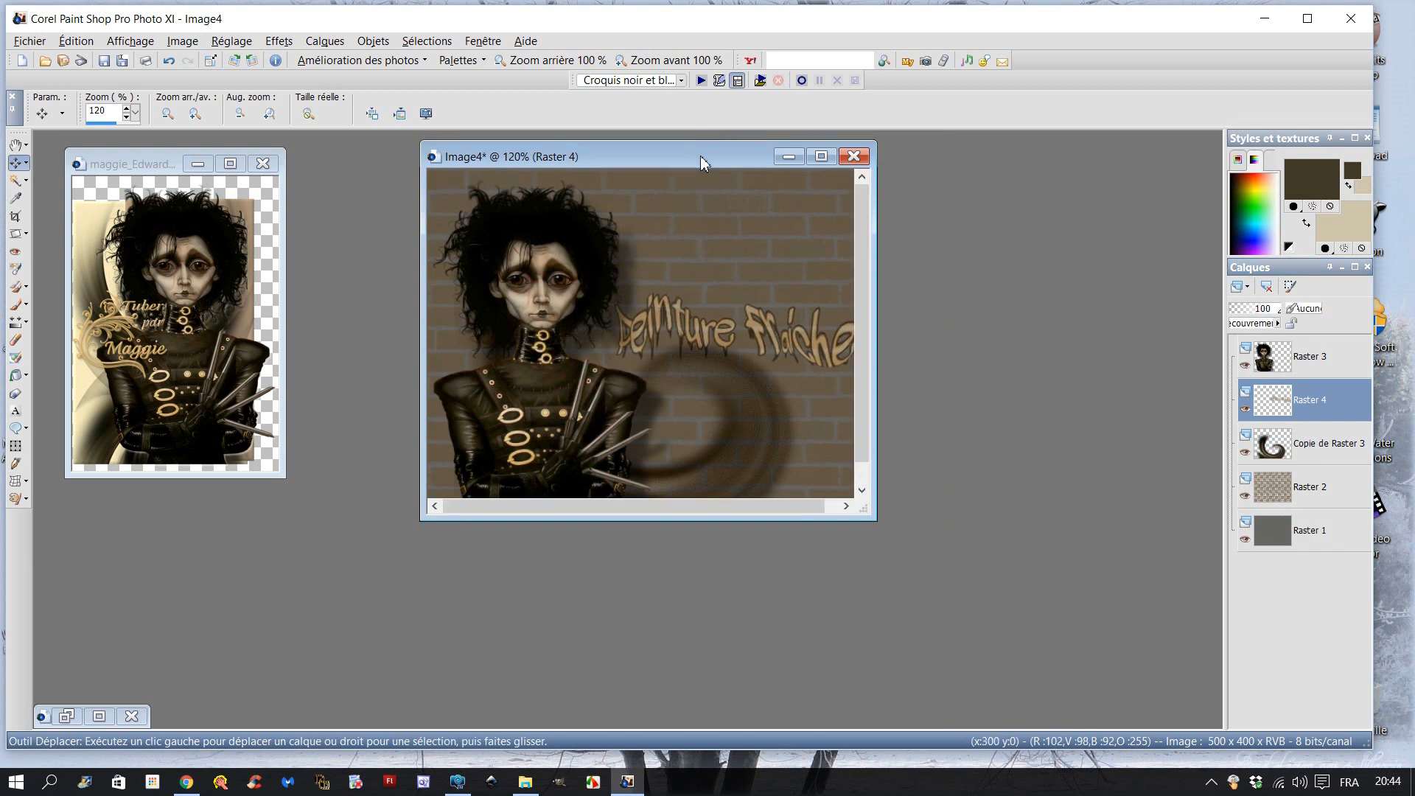
left_click_drag(683, 519, 674, 564)
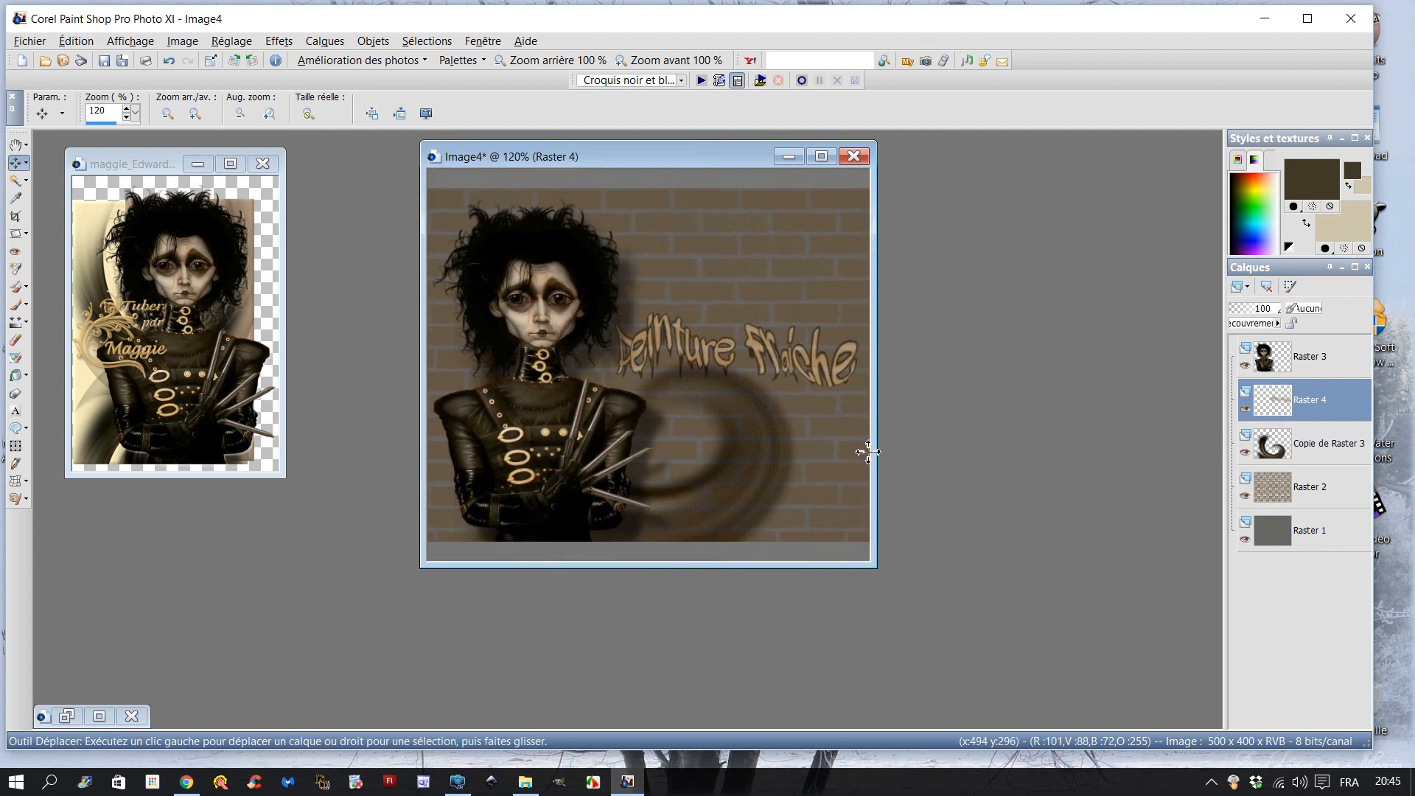
left_click_drag(876, 436, 920, 435)
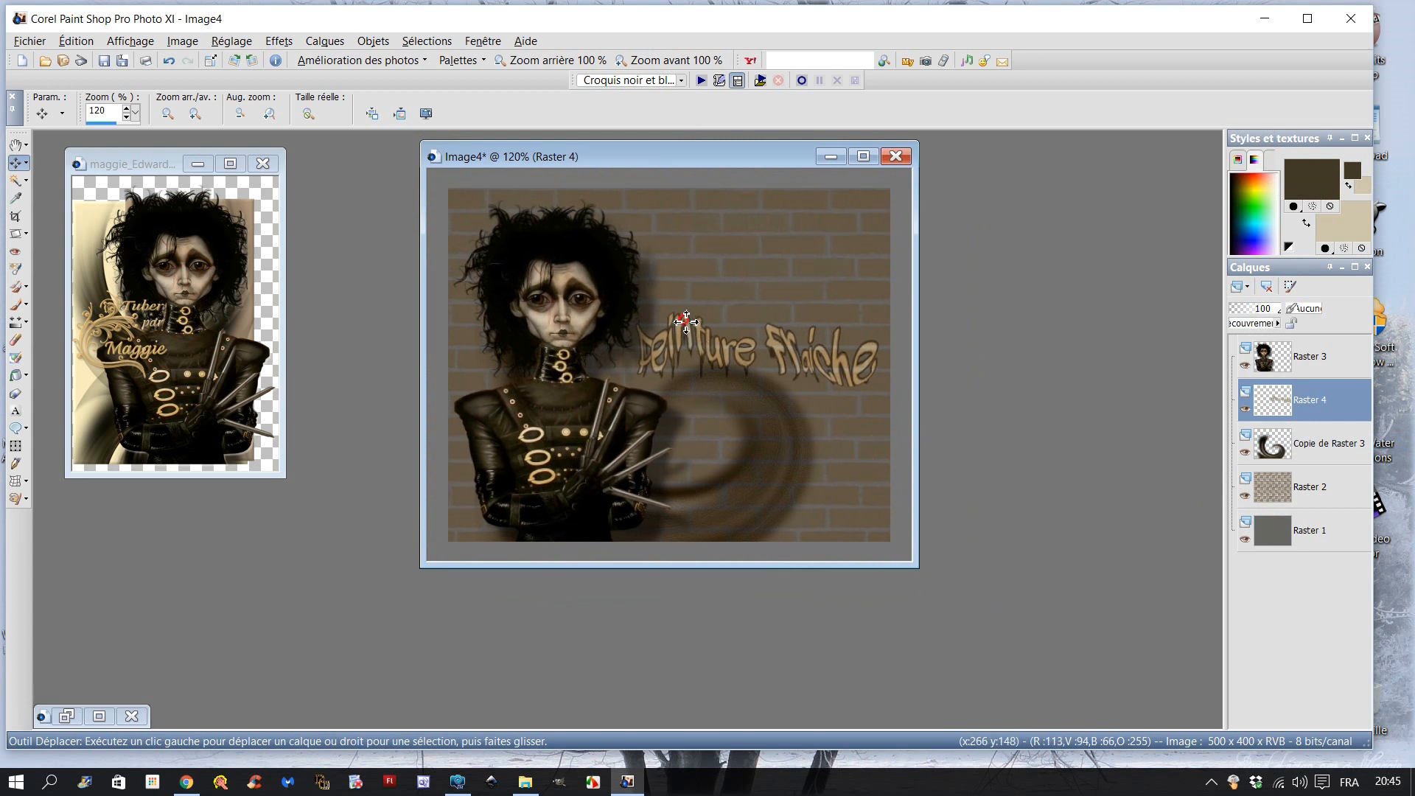
left_click_drag(686, 323, 692, 311)
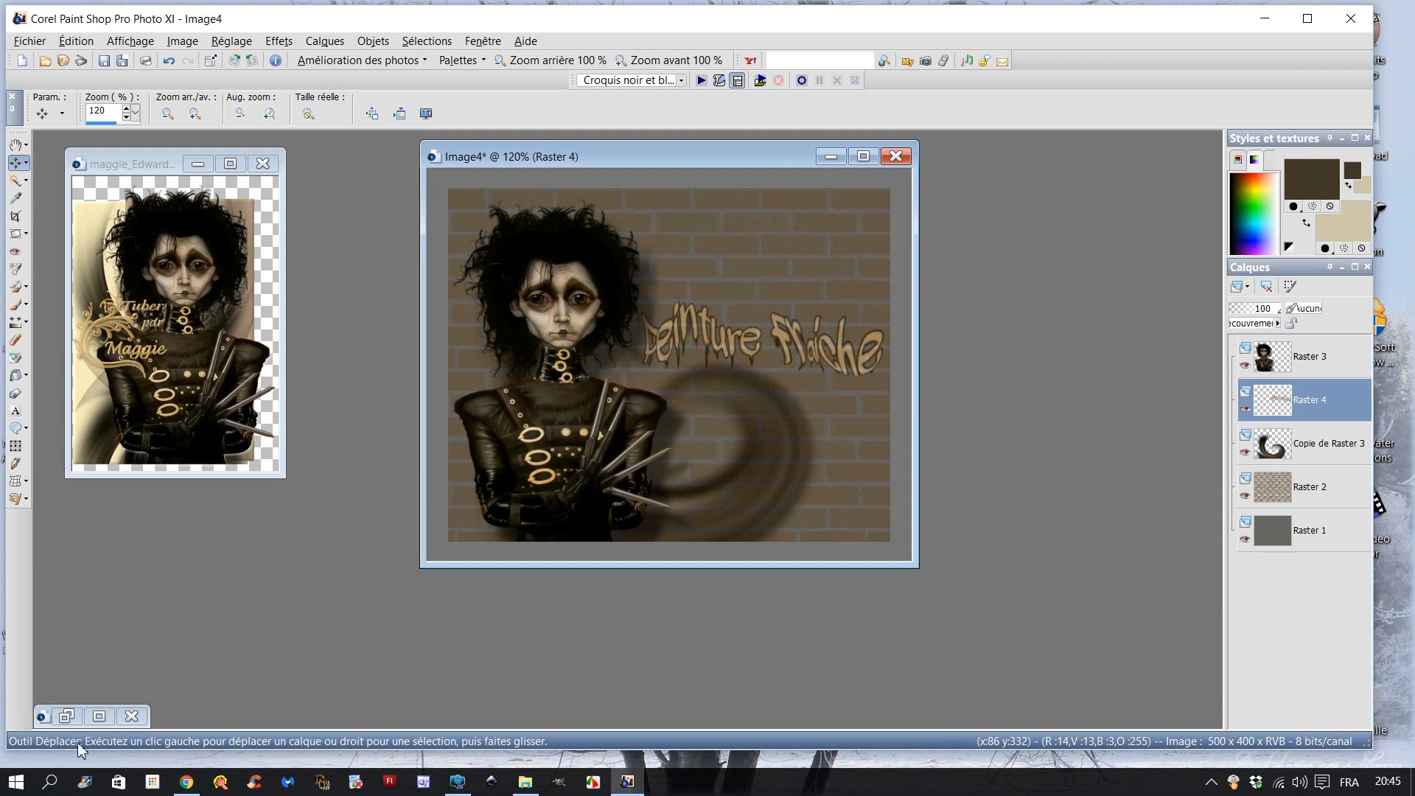
Try starbursts from the Formes tool above the title with line widths 0,00 and 1,00, undoing each one
left_click(26, 432)
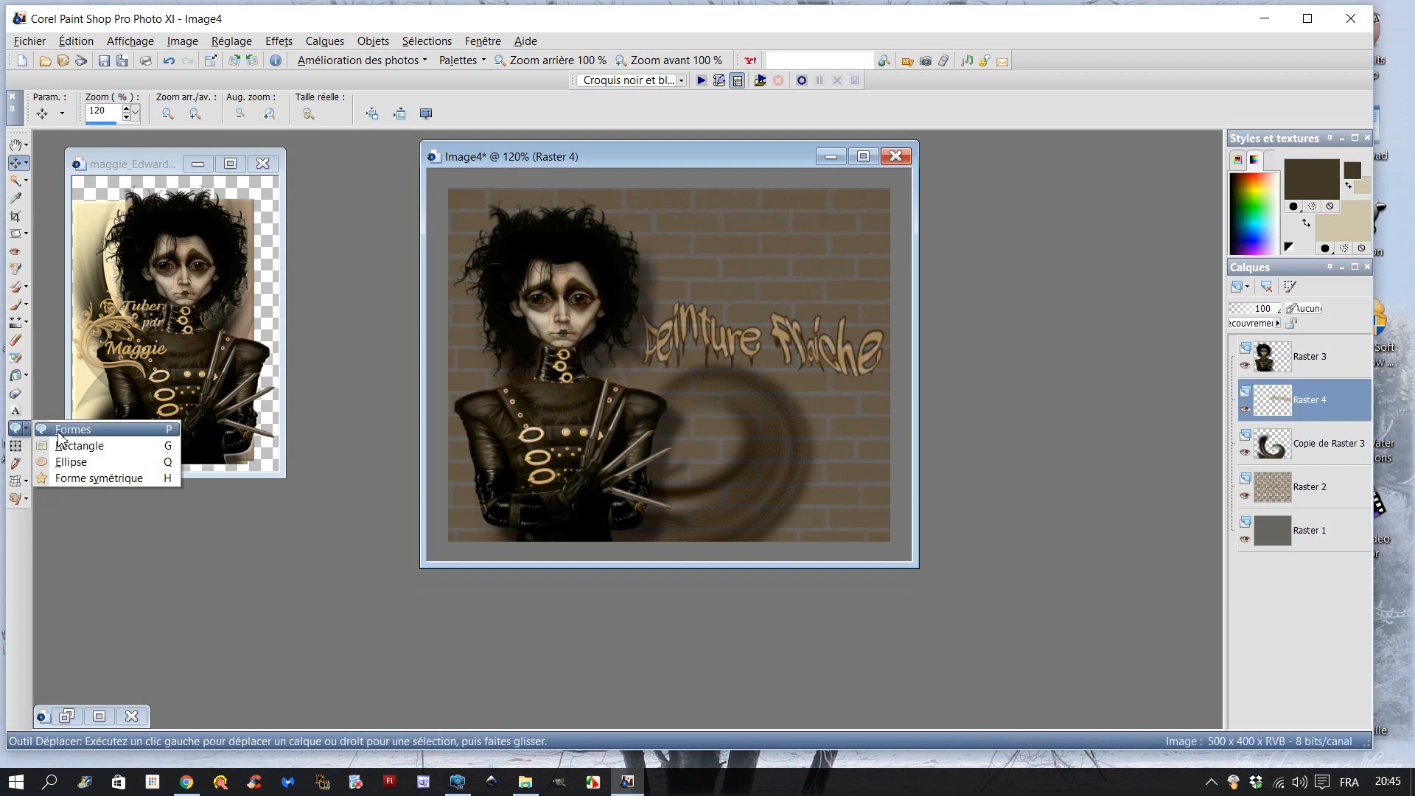
left_click(59, 433)
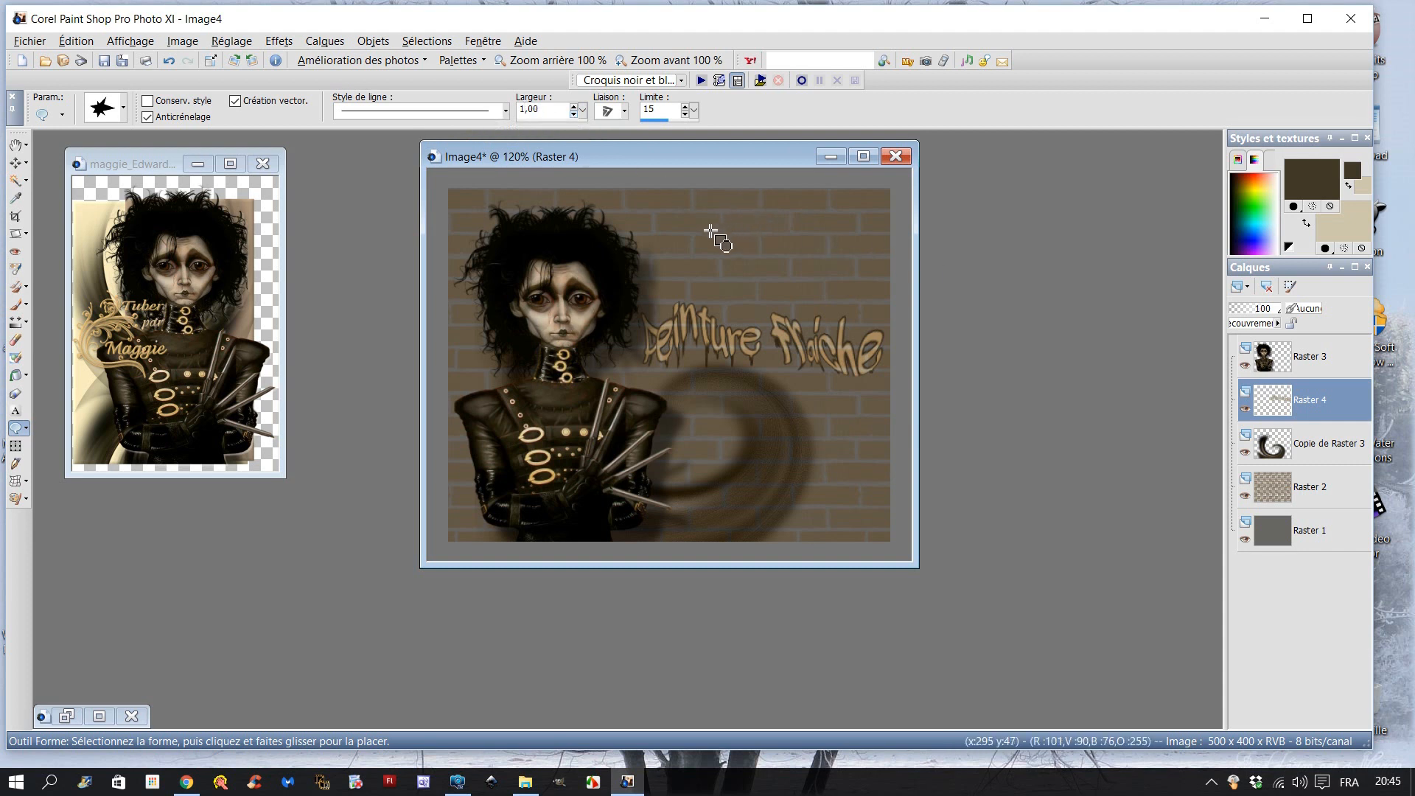
left_click(573, 115)
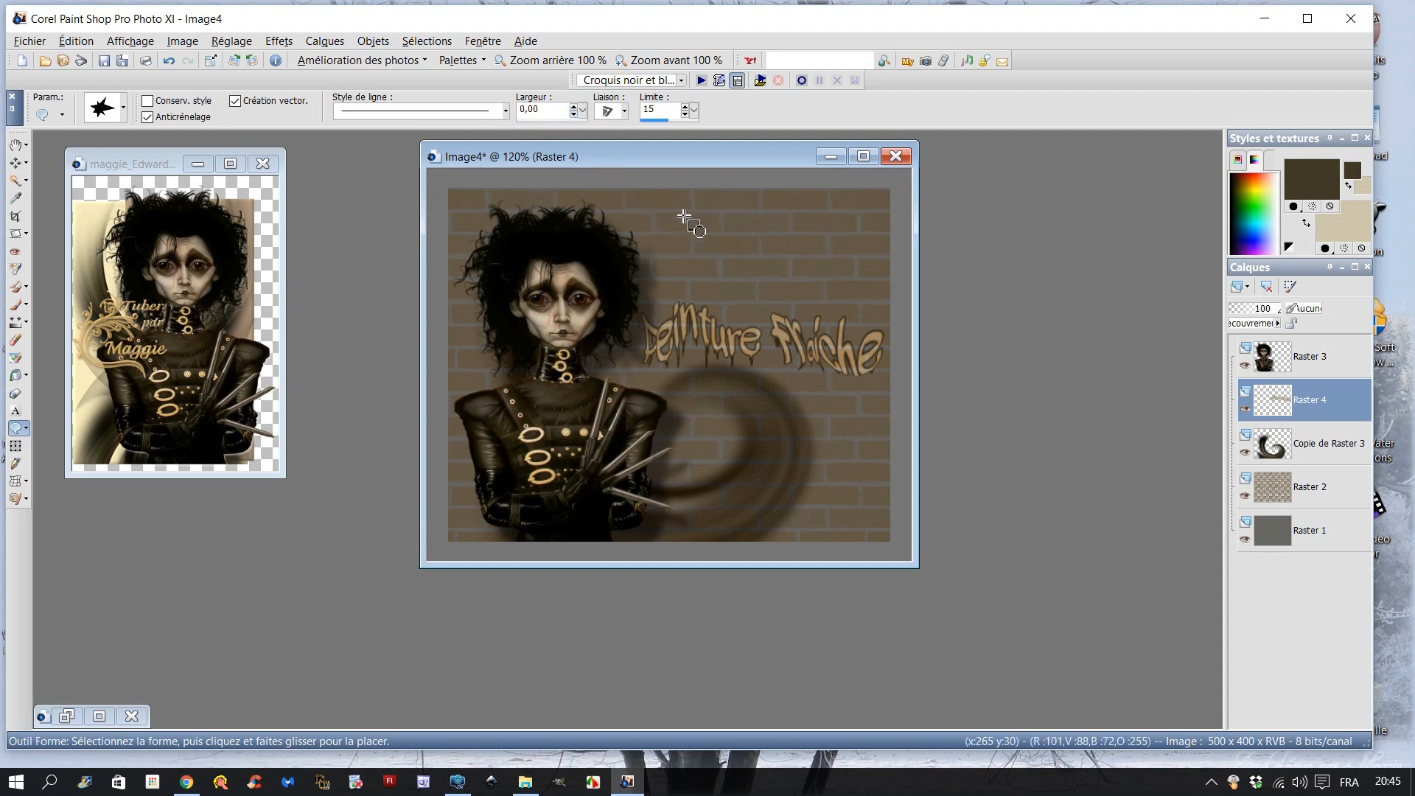
left_click_drag(685, 205, 817, 310)
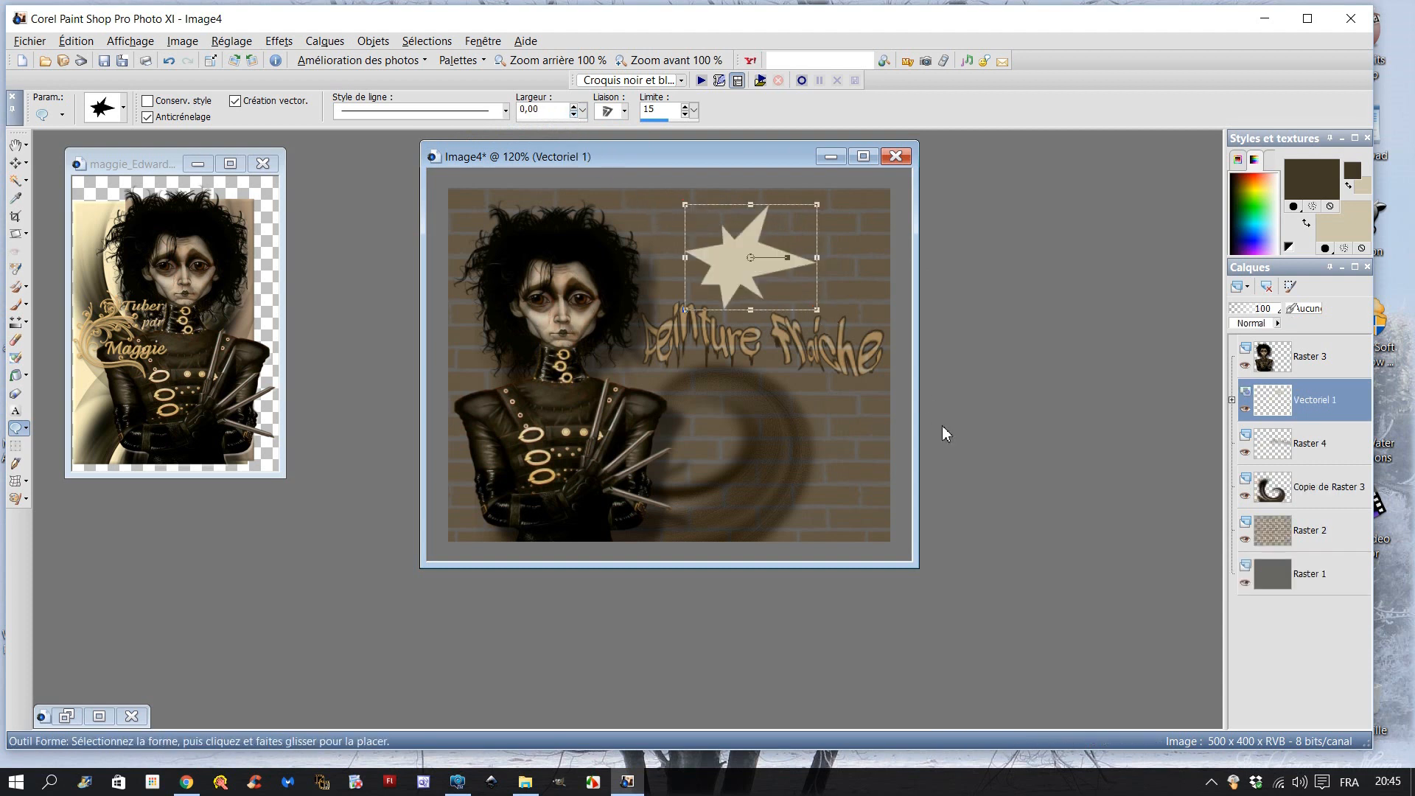
left_click(169, 61)
left_click(574, 107)
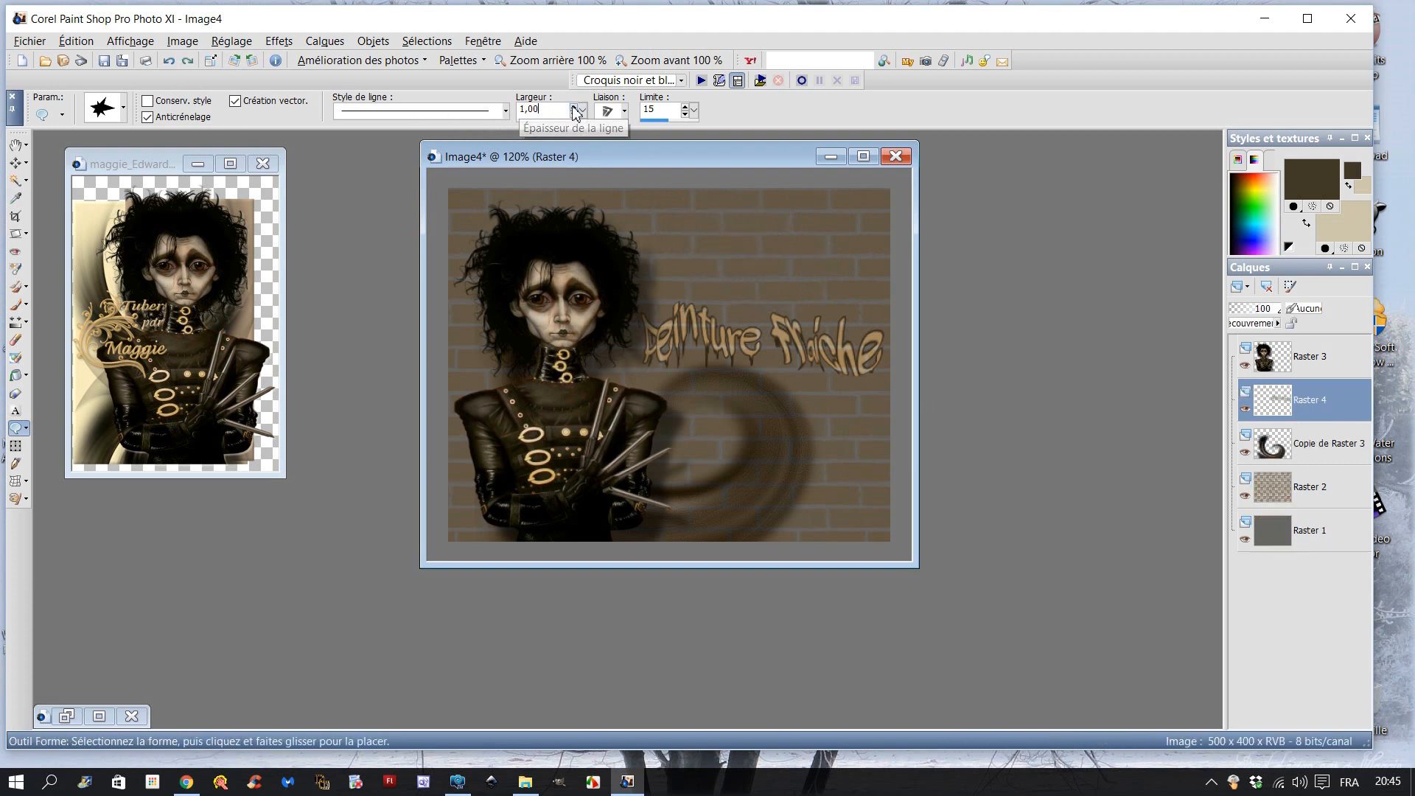
left_click_drag(693, 203, 820, 309)
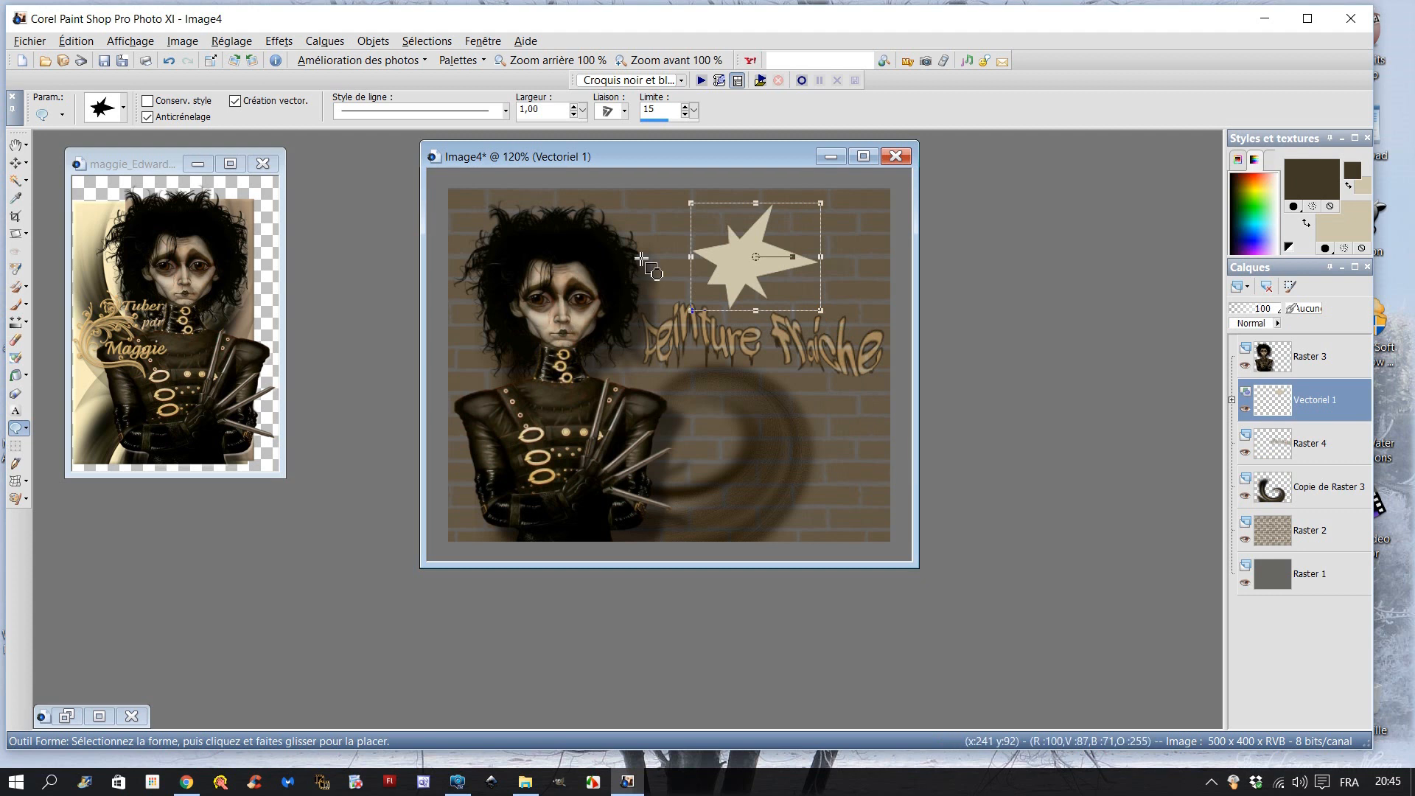
left_click(169, 61)
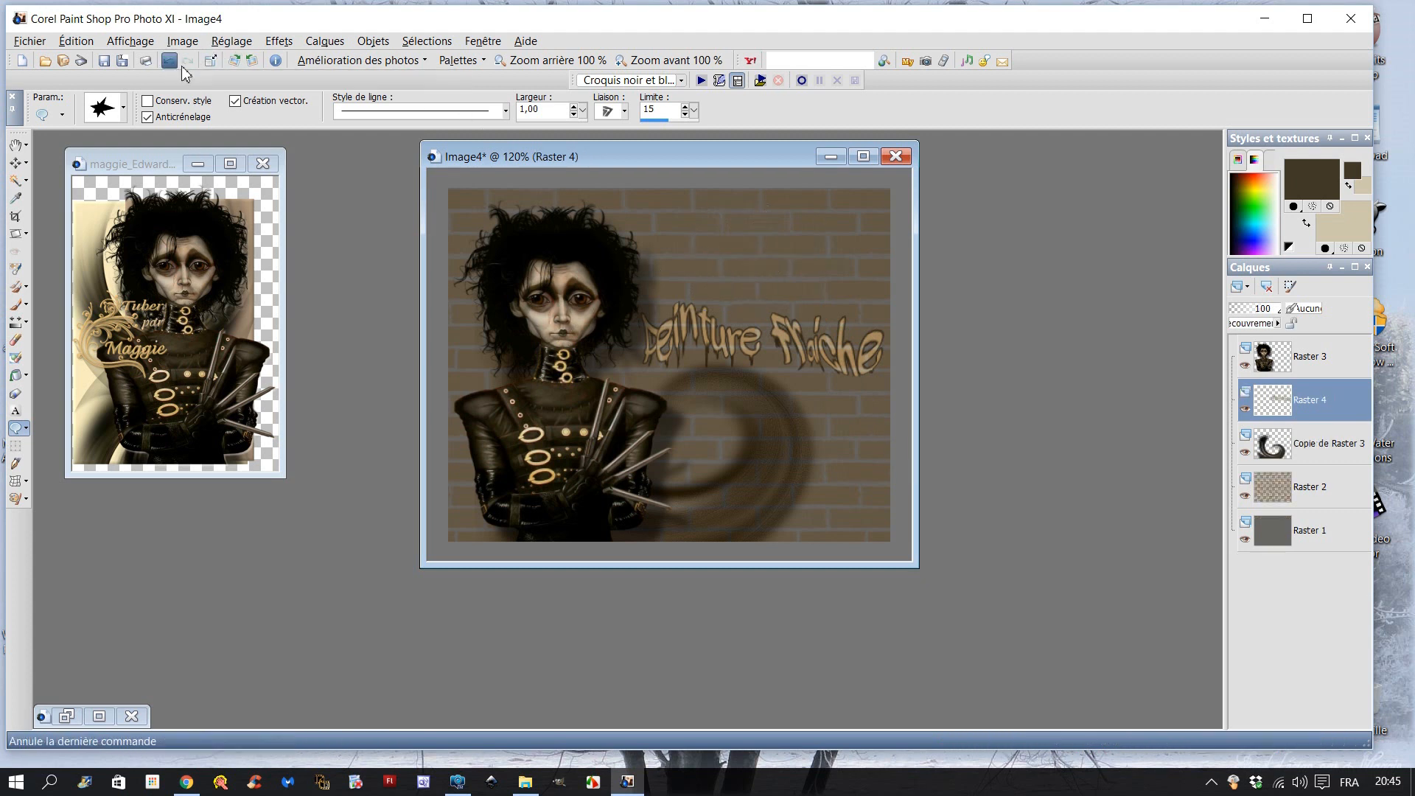
Try a starburst above the title with a line width of 3,00 and undo it
left_click(573, 106)
left_click(573, 106)
left_click_drag(648, 205, 783, 340)
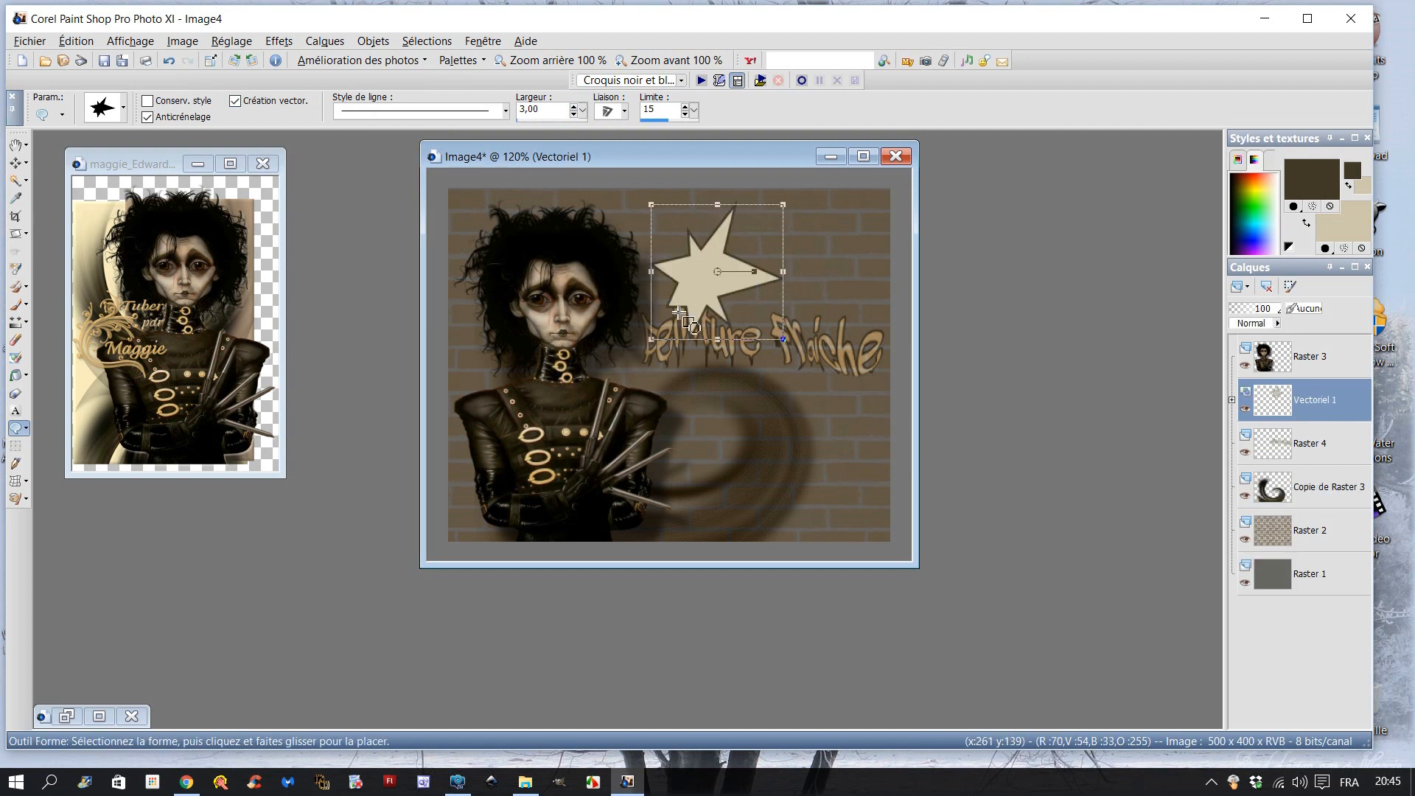
left_click(169, 60)
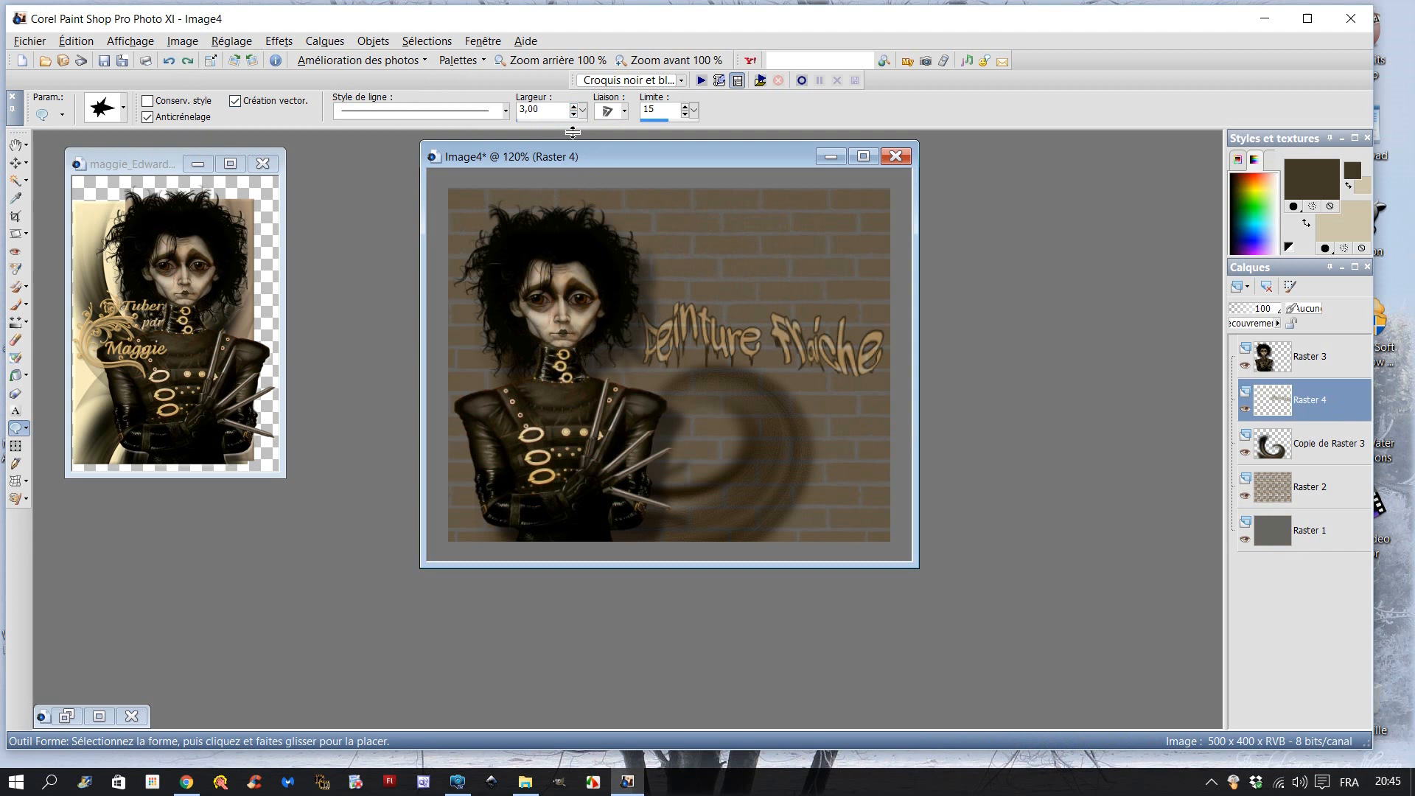
Draw a small starburst on the wall above the title with a line width of 5,00
left_click(572, 108)
left_click(573, 108)
left_click_drag(722, 207, 781, 254)
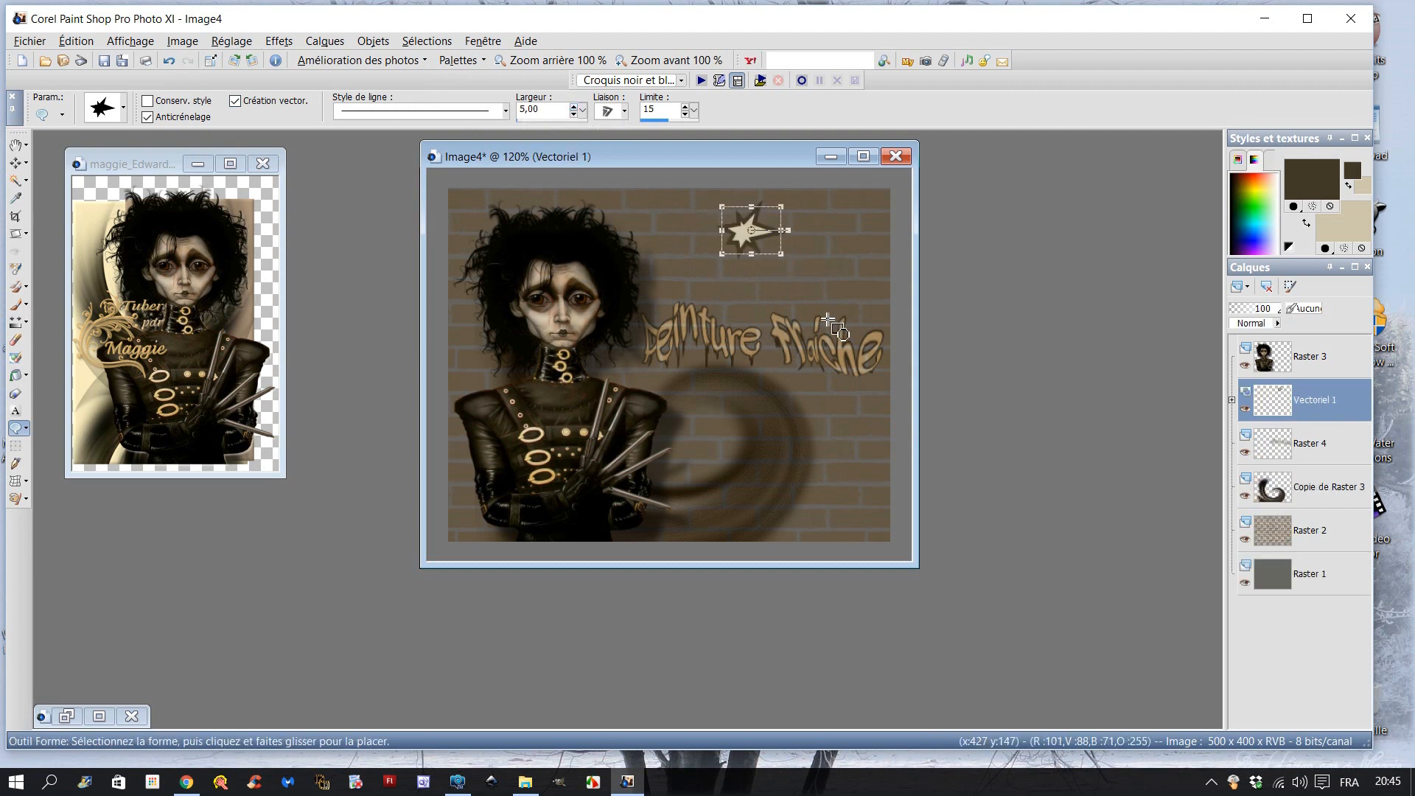
Convert the small starburst's vector layer to a raster layer and set its blend mode to Assombrir davantage
right_click(1308, 417)
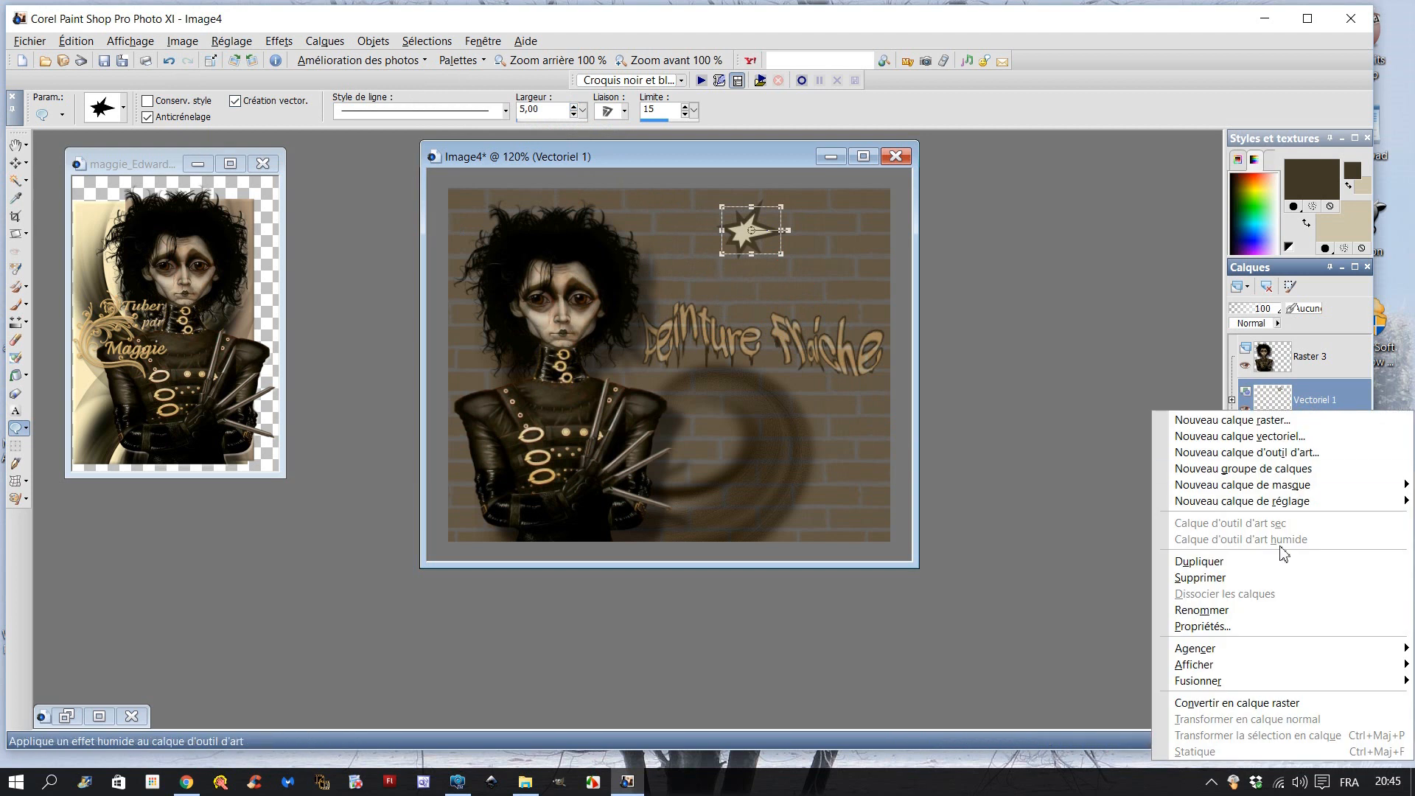
left_click(1262, 703)
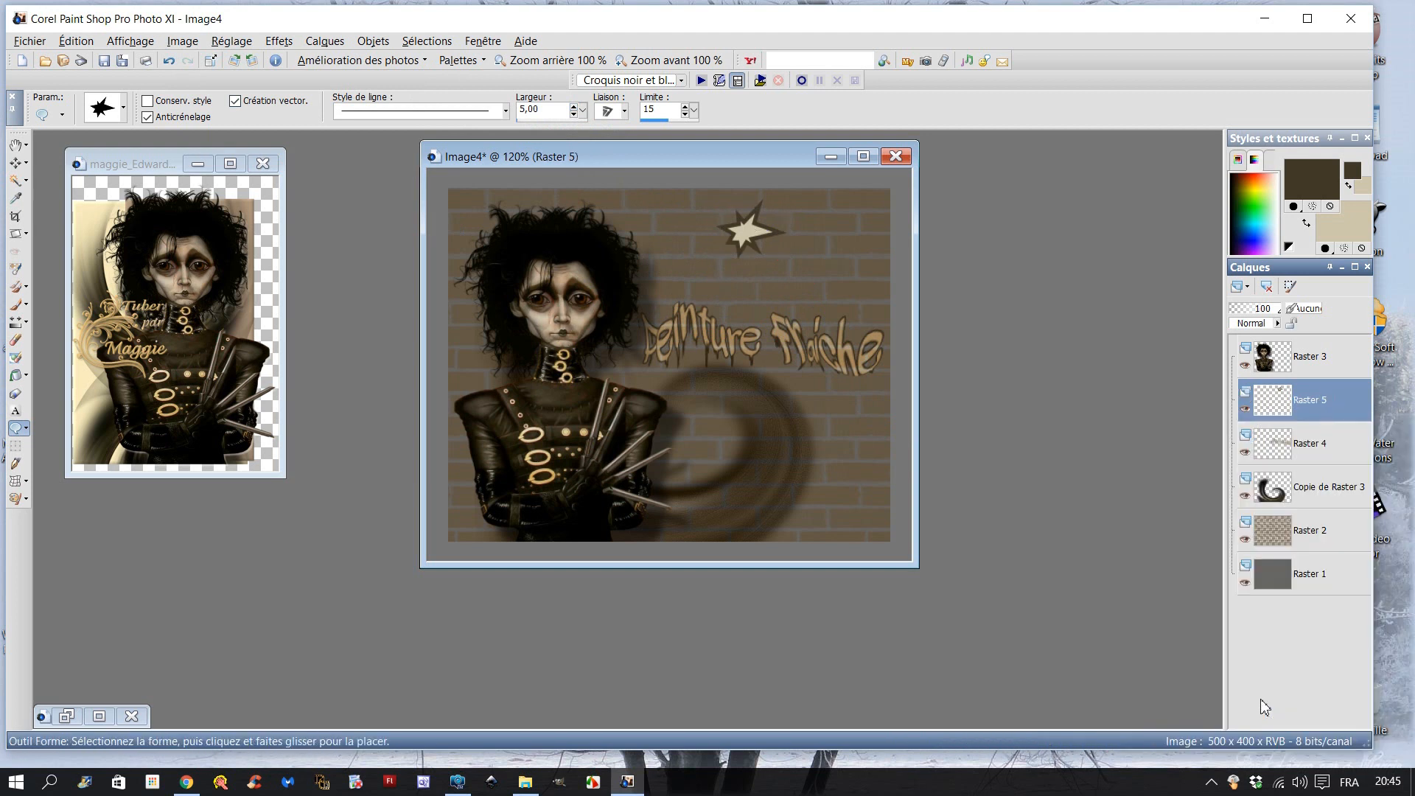
left_click(1277, 325)
left_click(1279, 363)
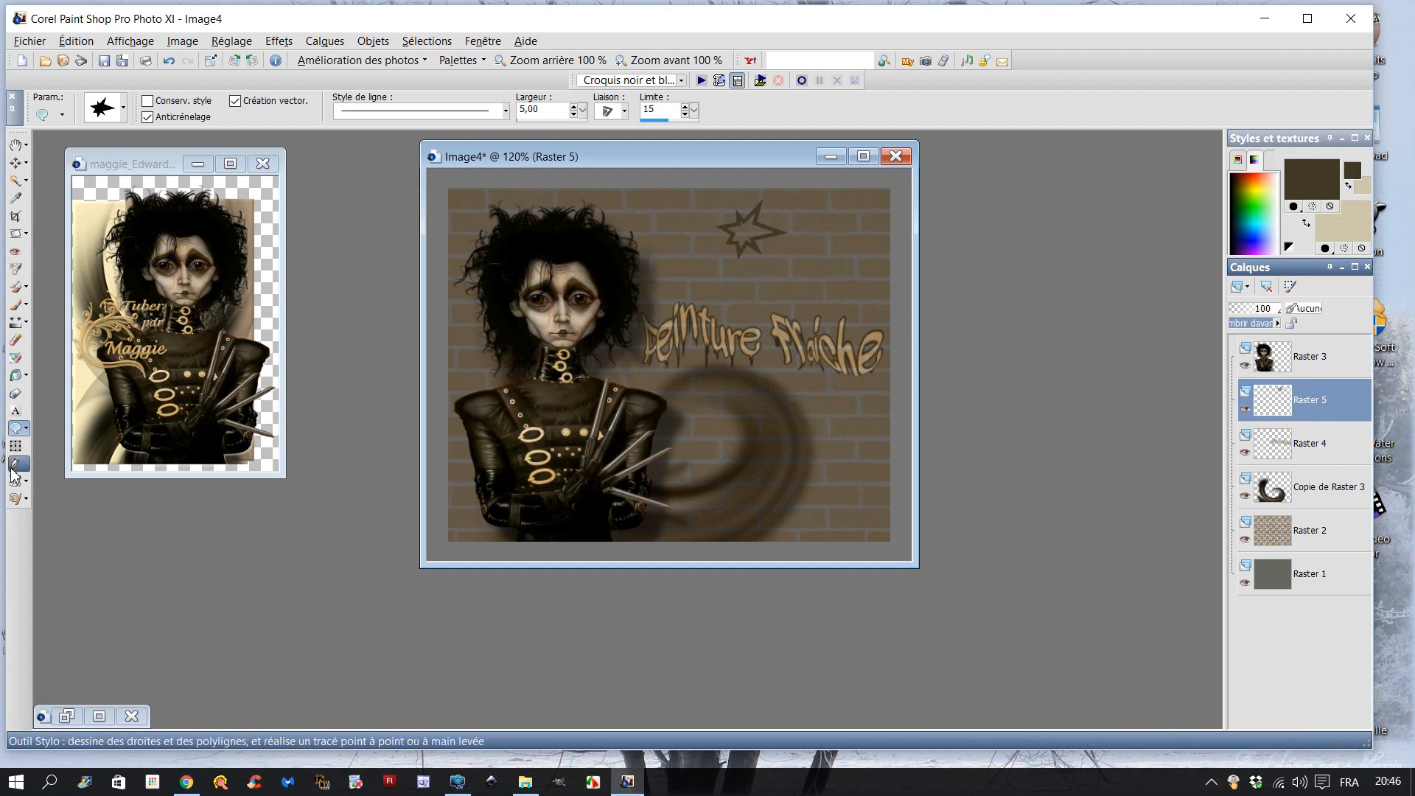
Draw a larger Éclatement 5 shape in the image's lower right corner, with the foreground and background colours swapped
left_click(27, 429)
left_click(123, 107)
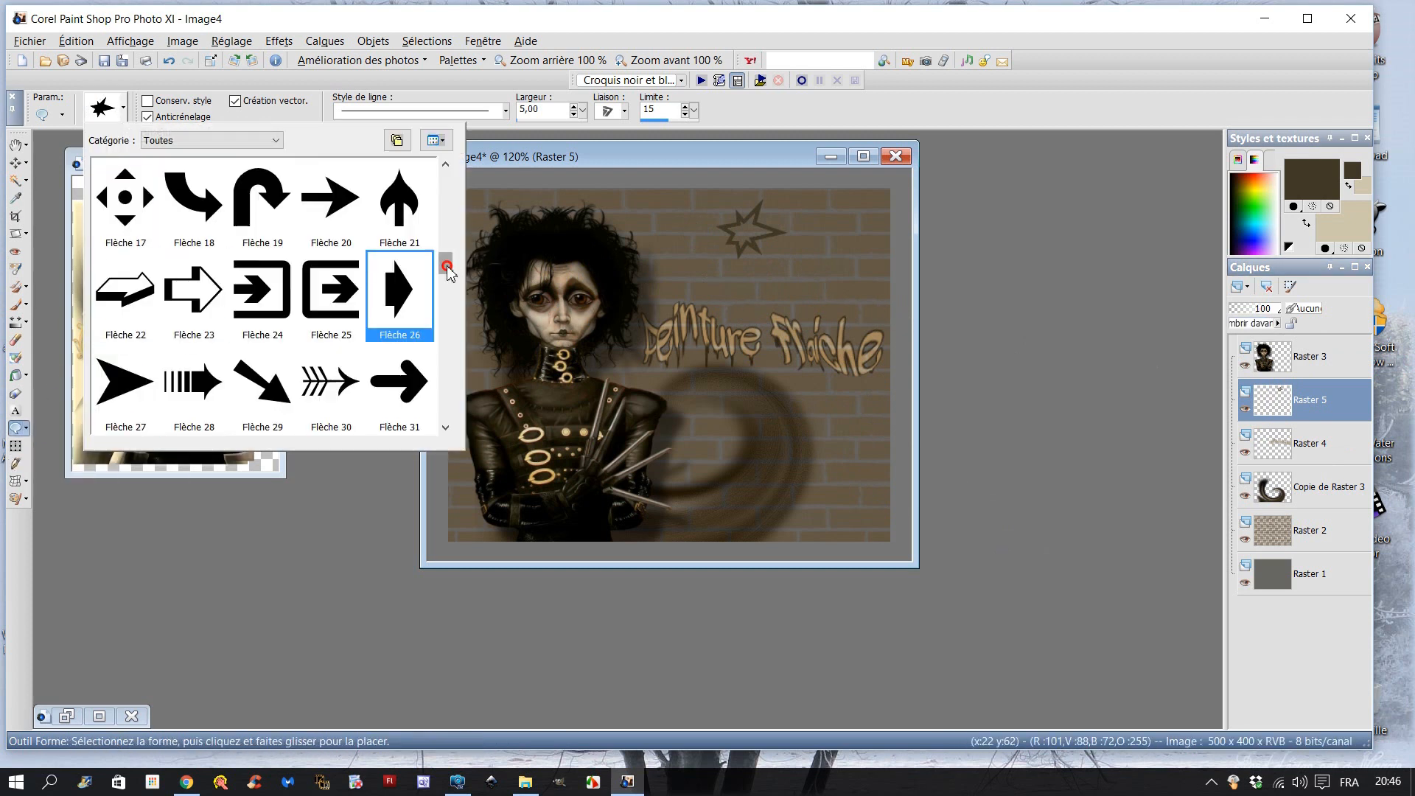
left_click_drag(445, 263, 449, 221)
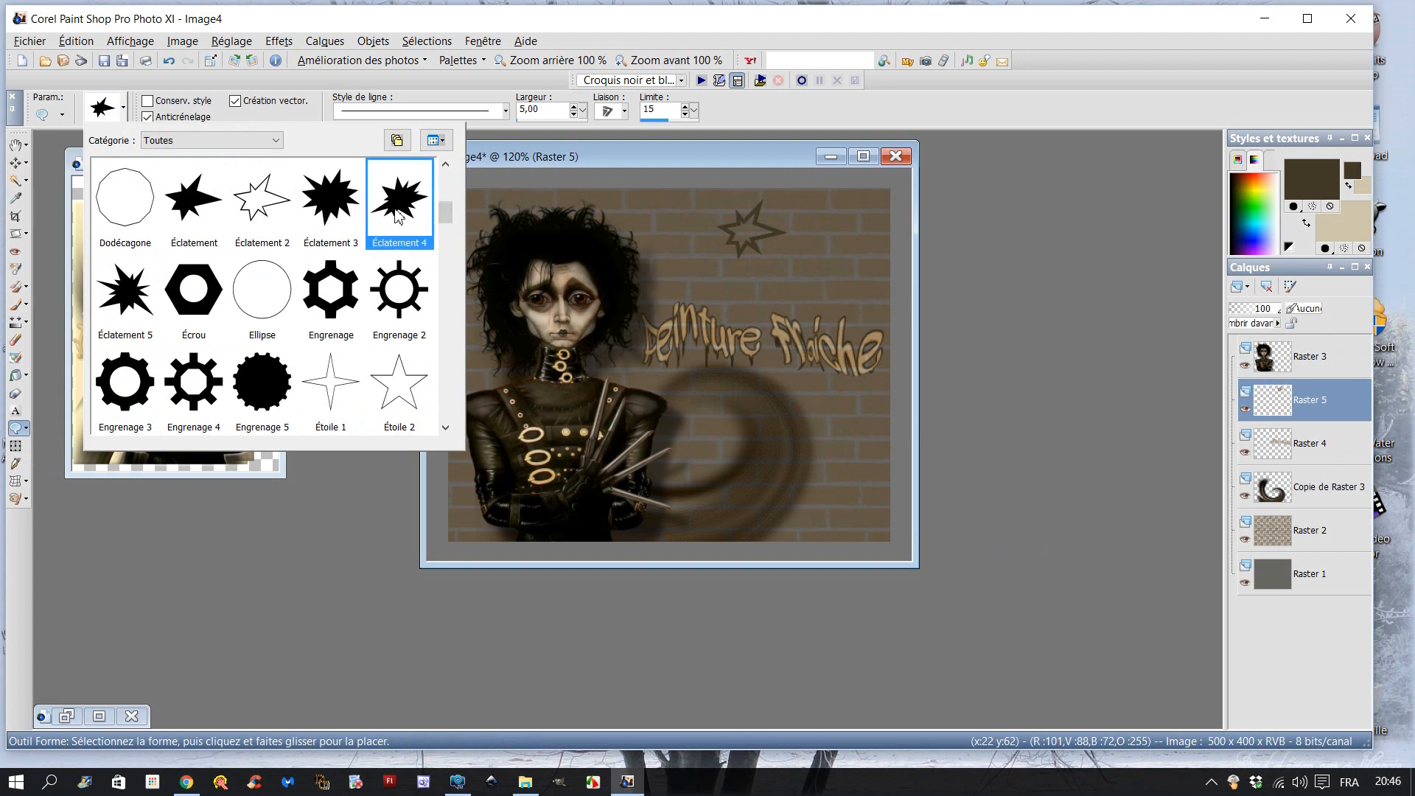
left_click(126, 294)
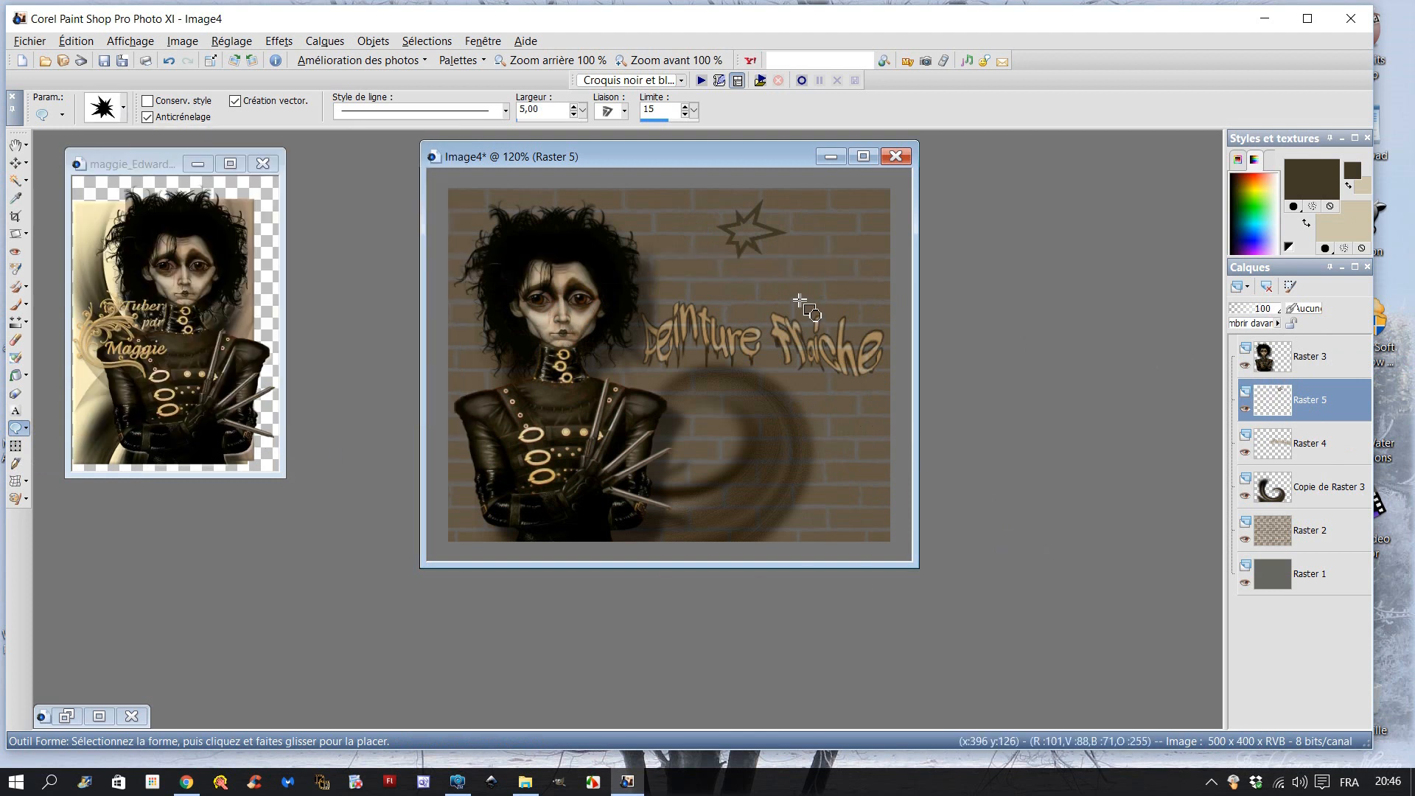
left_click(1307, 222)
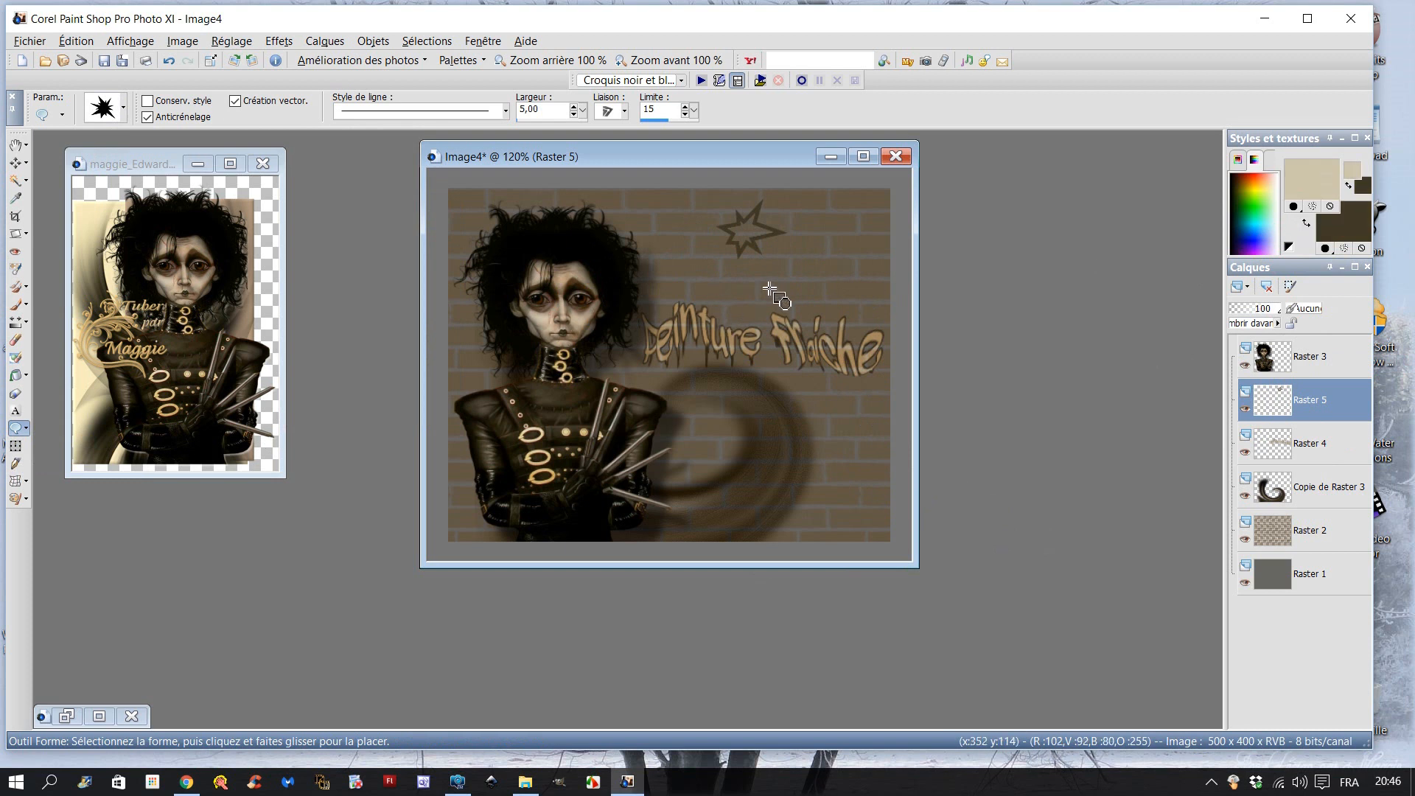
left_click(1306, 223)
left_click(1307, 223)
left_click(1306, 223)
left_click(1306, 223)
left_click_drag(792, 397, 884, 510)
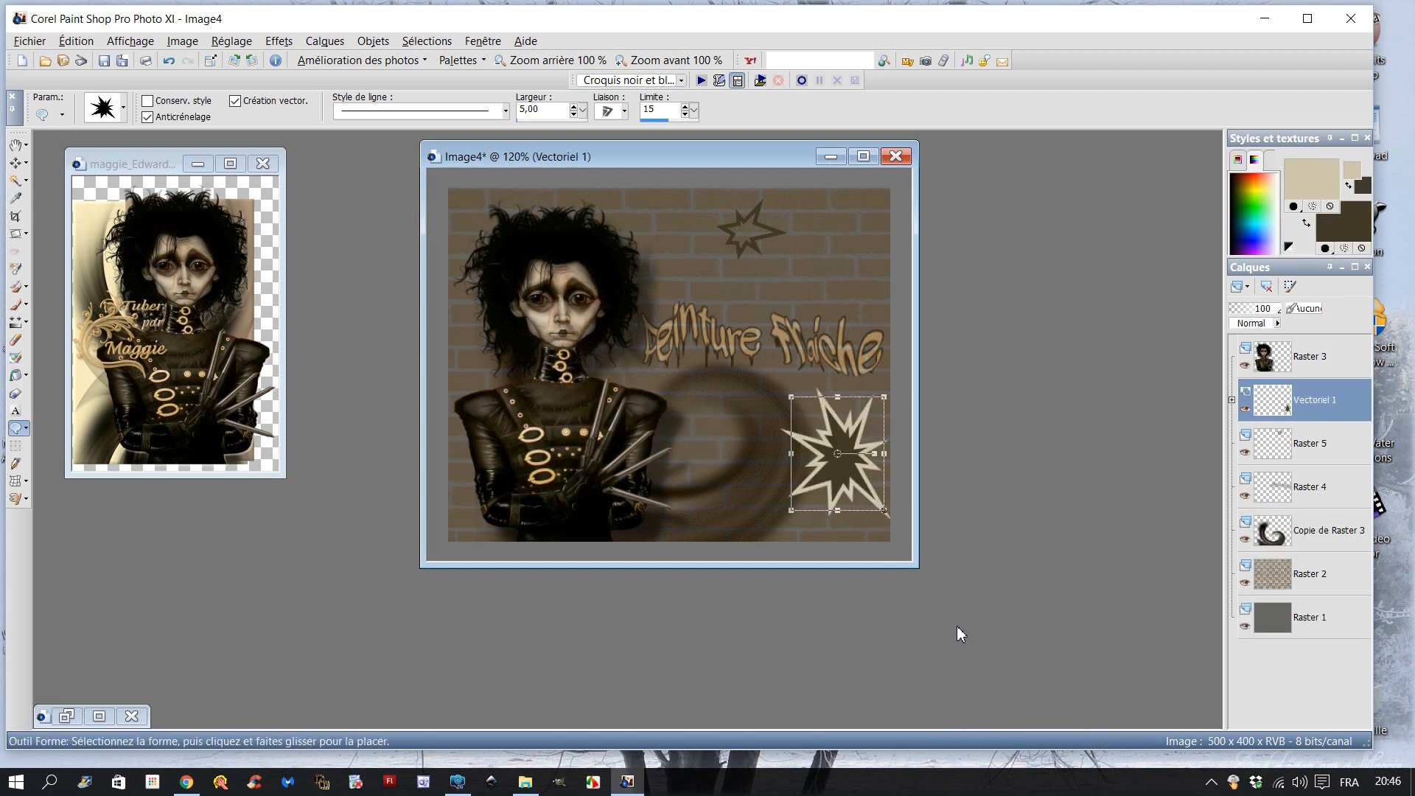
Set the large burst layer's blend mode to Éclaircir after trying Lumière dure
left_click(1277, 325)
left_click(1294, 615)
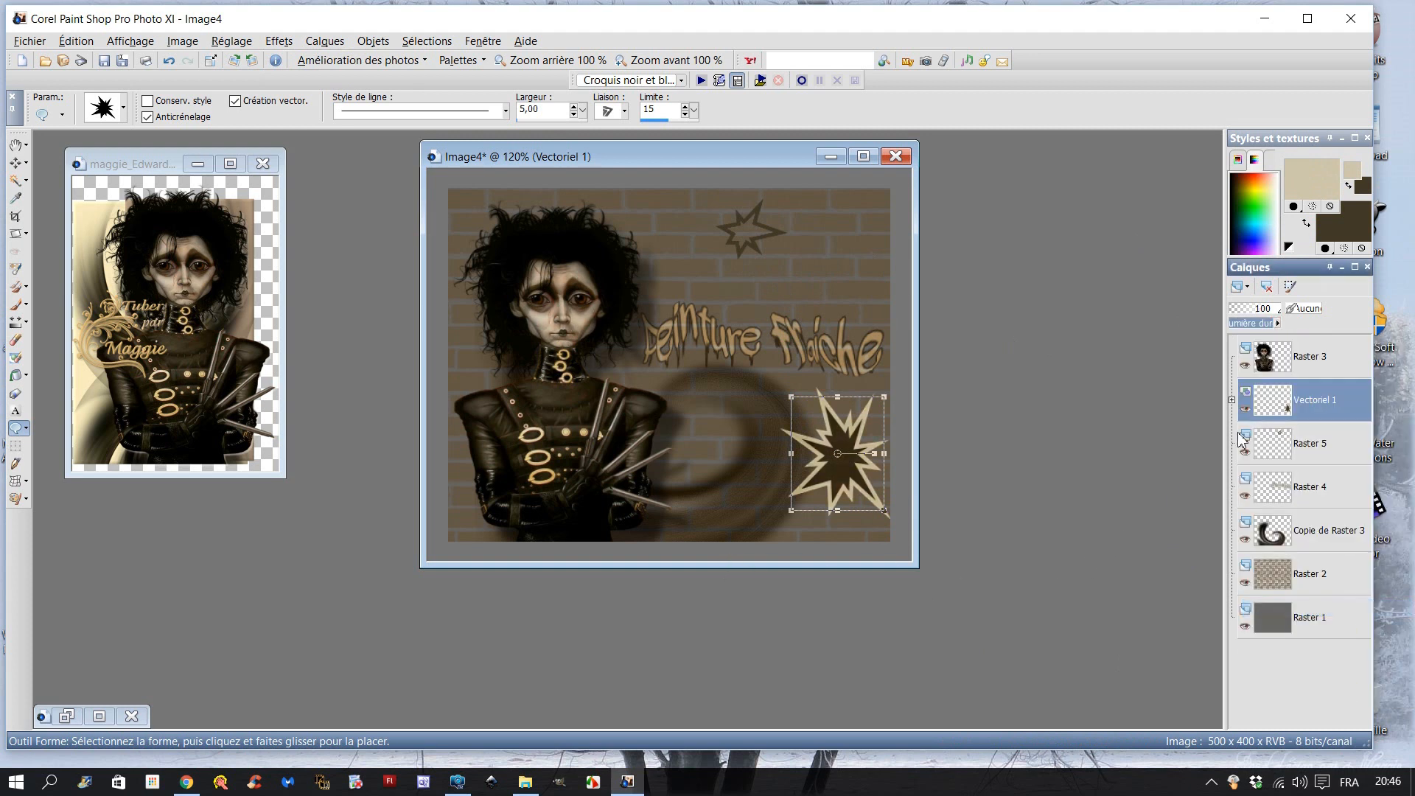
left_click(1281, 325)
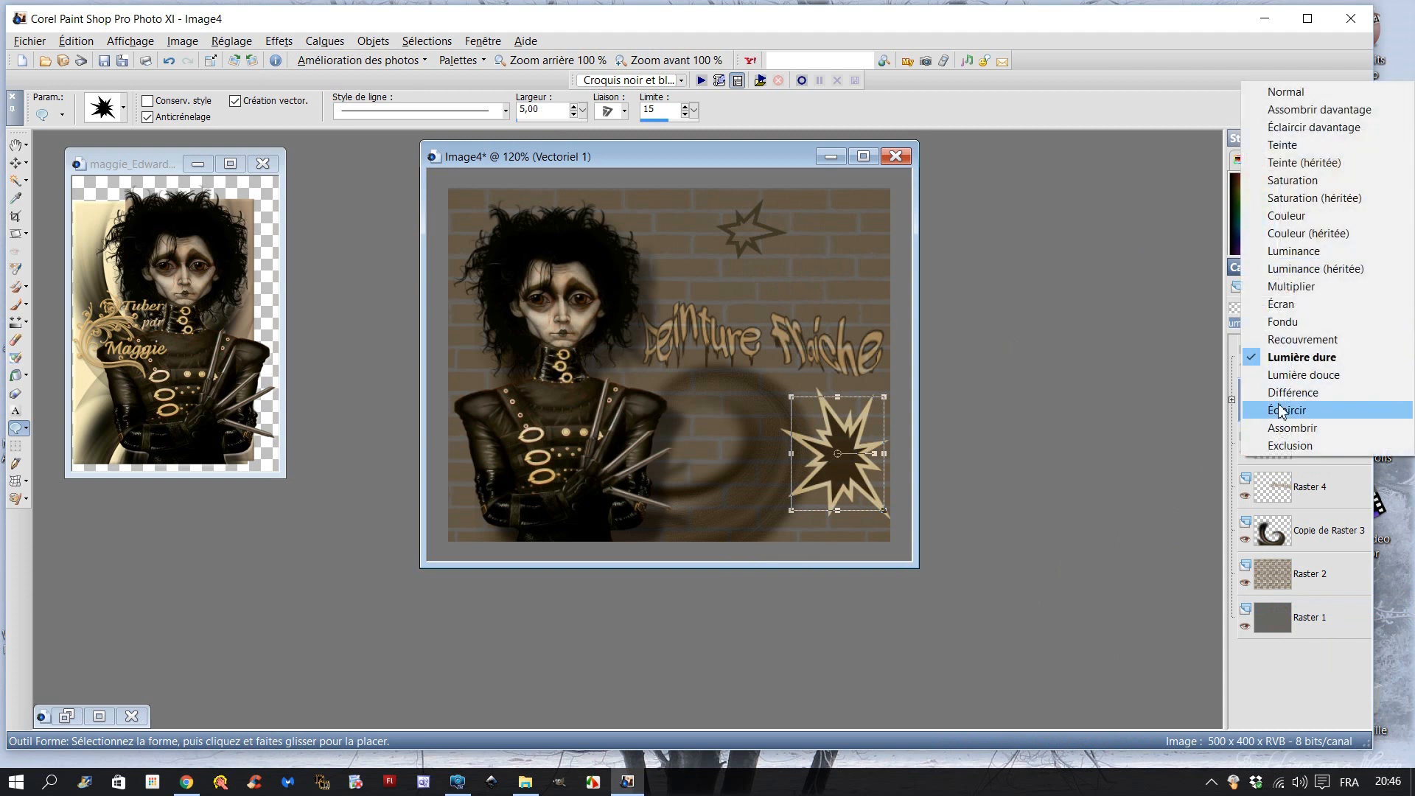
left_click(1279, 414)
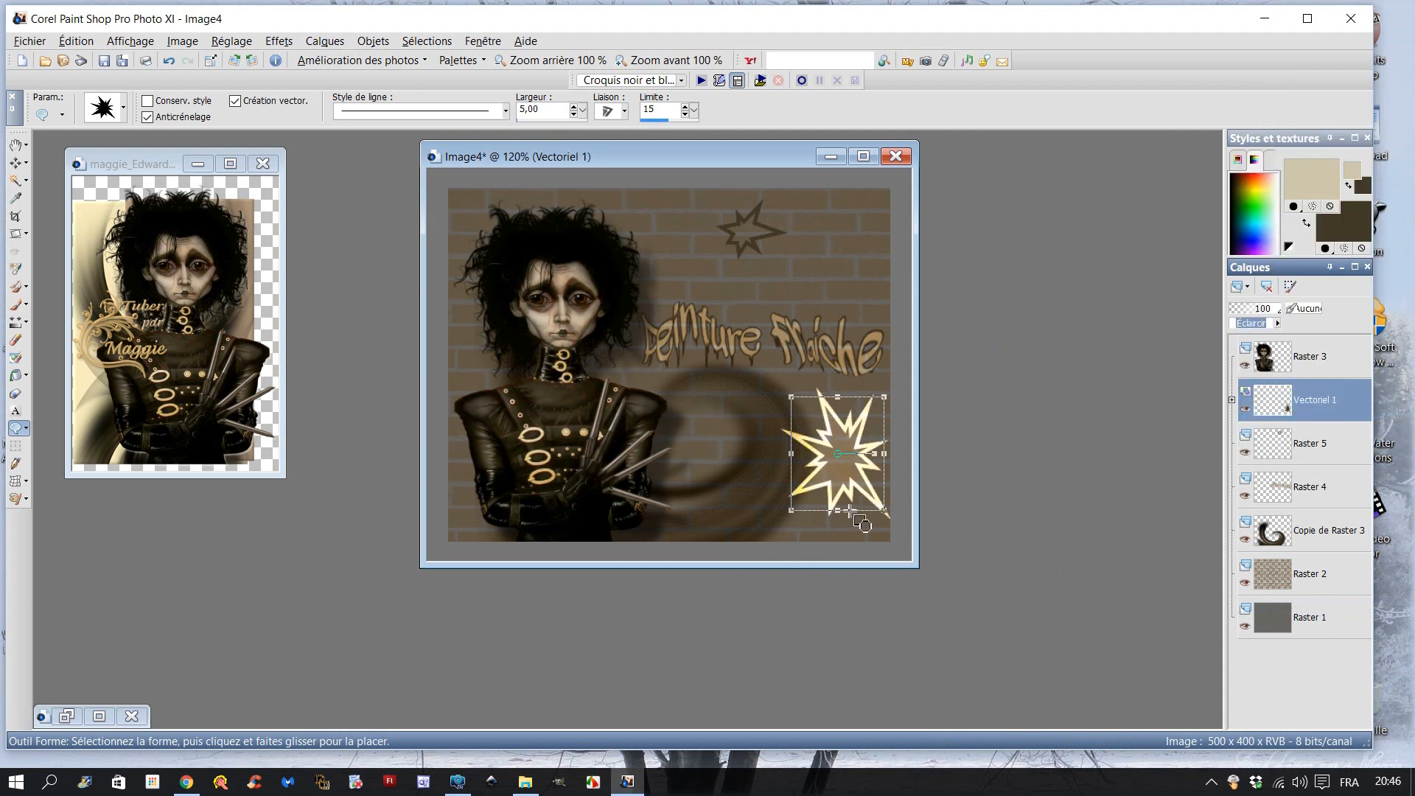
left_click(18, 165)
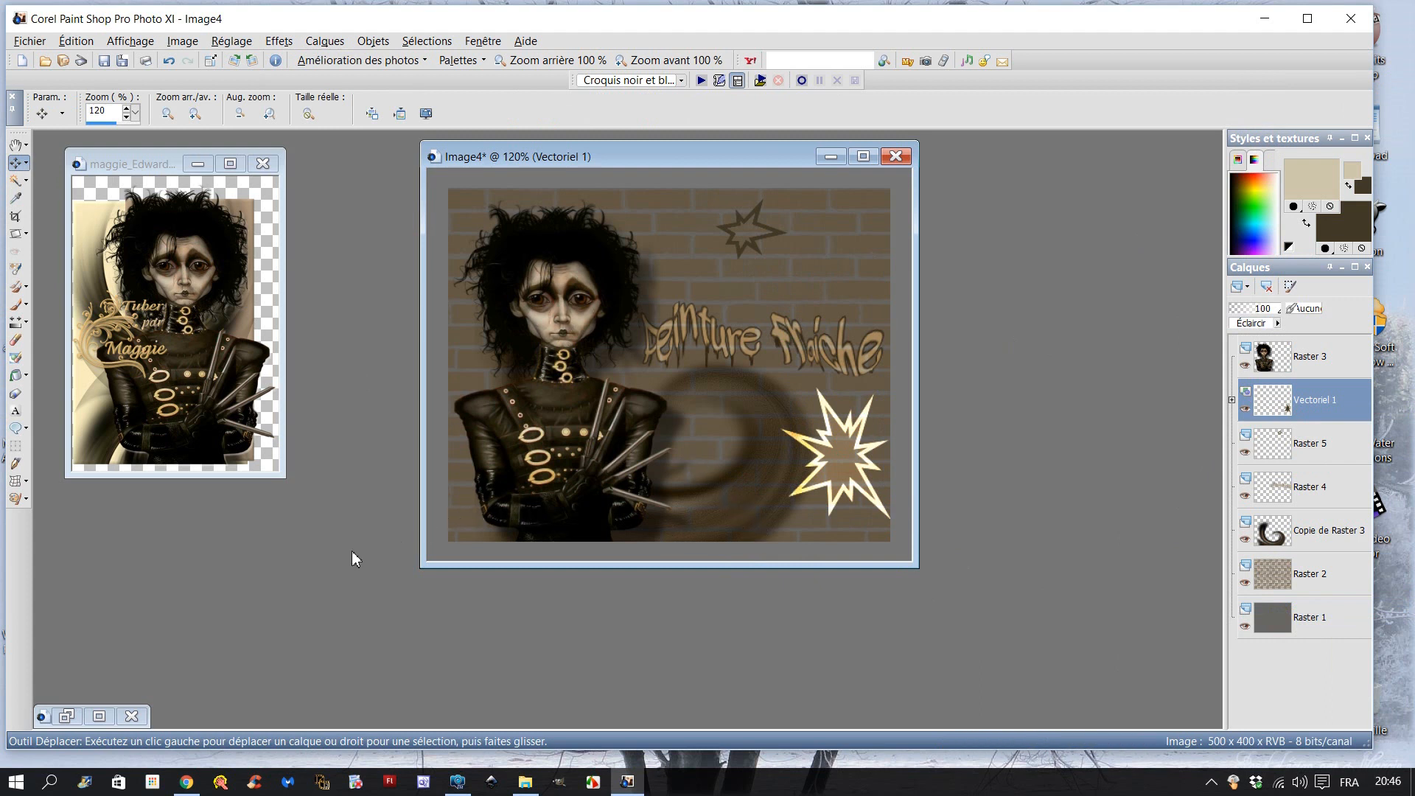
scroll(670, 363, "down", 1)
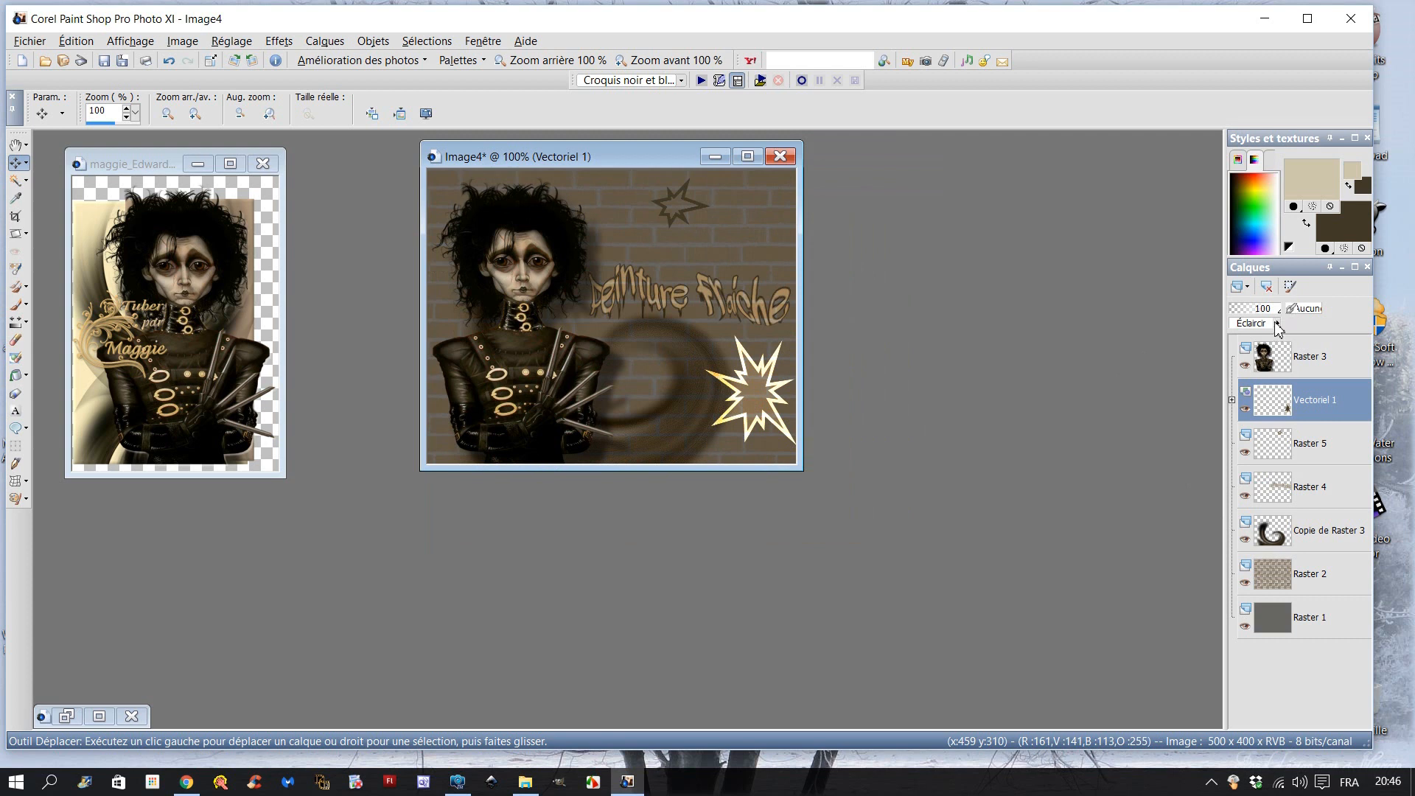
Lower the large burst layer's opacity to 56 and convert it to a raster layer
left_click_drag(1269, 319, 1185, 353)
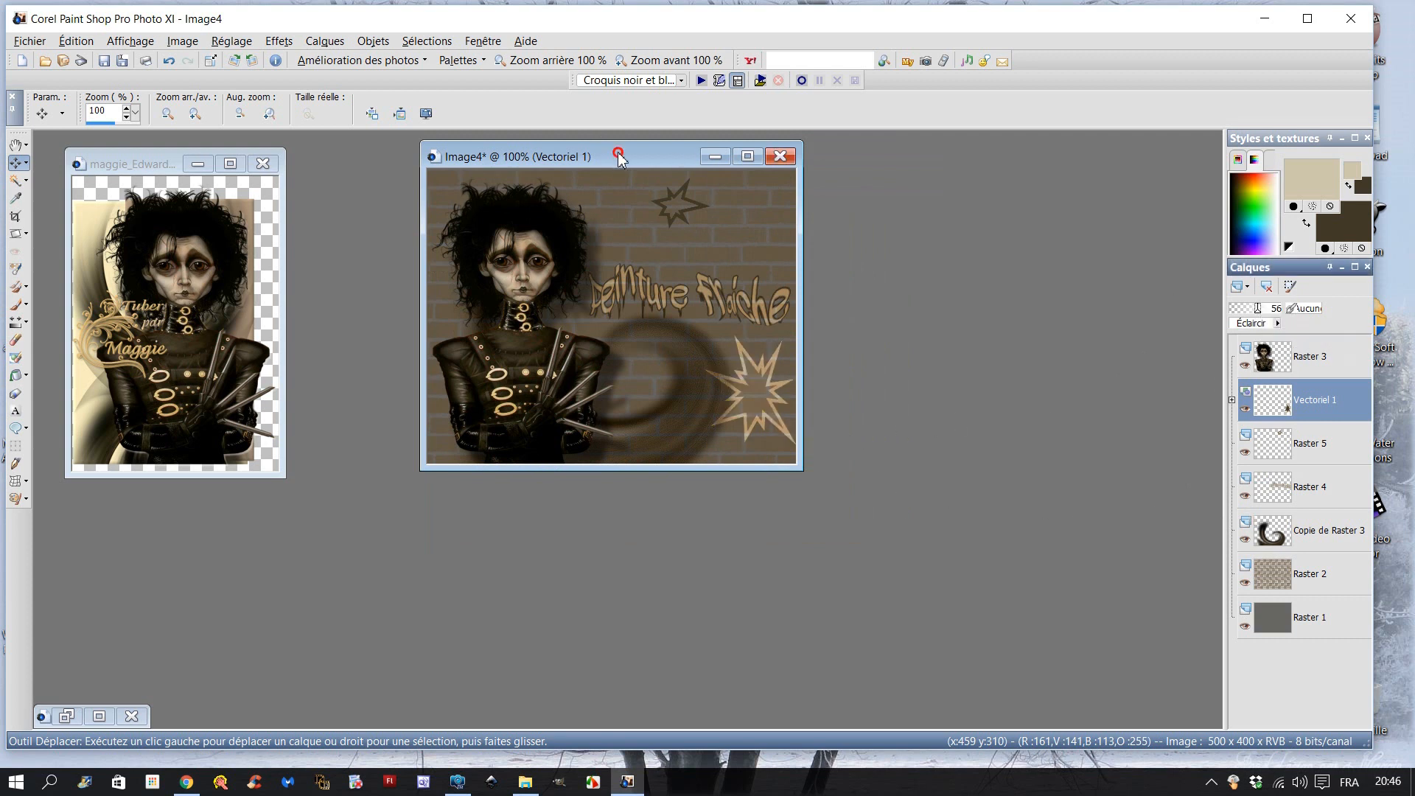
left_click_drag(618, 156, 681, 219)
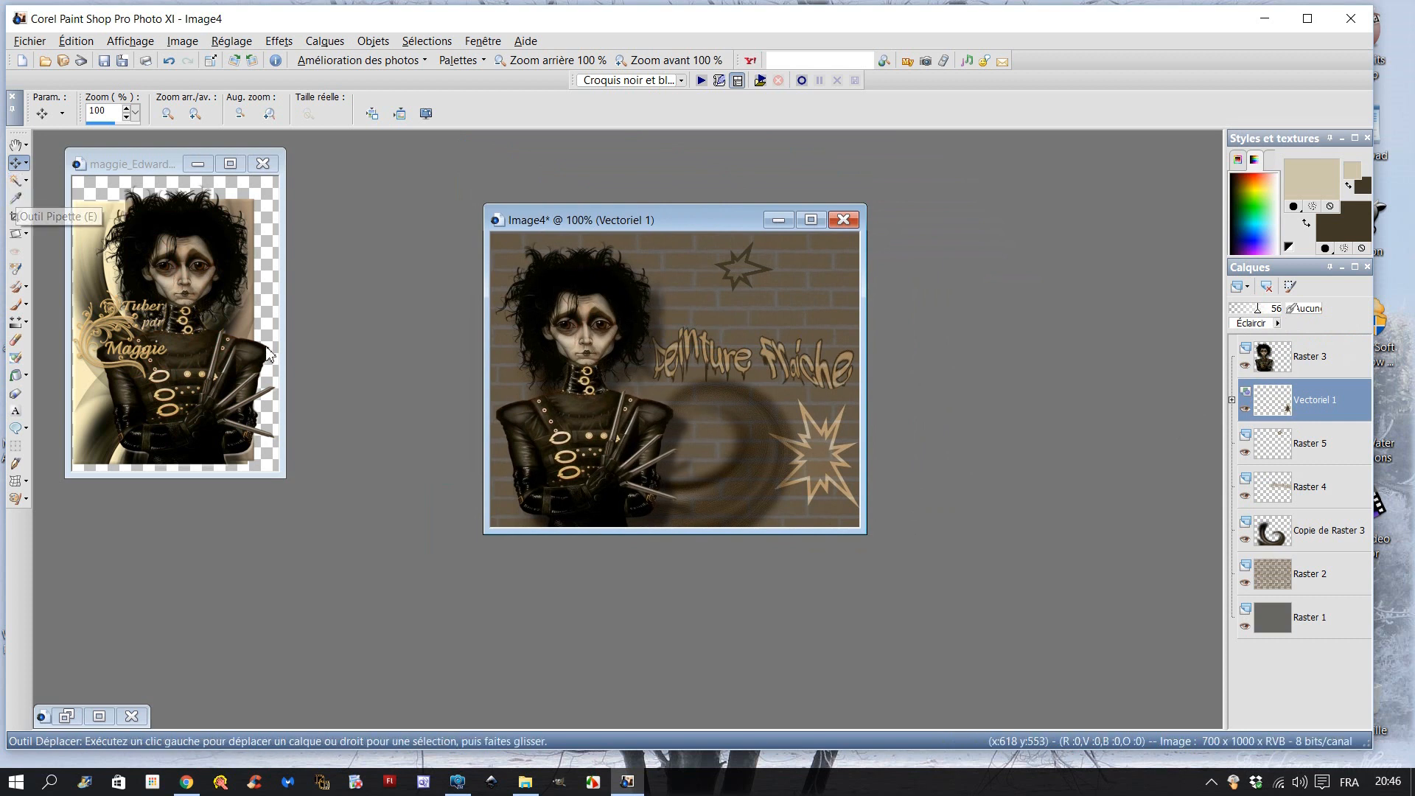
right_click(1265, 410)
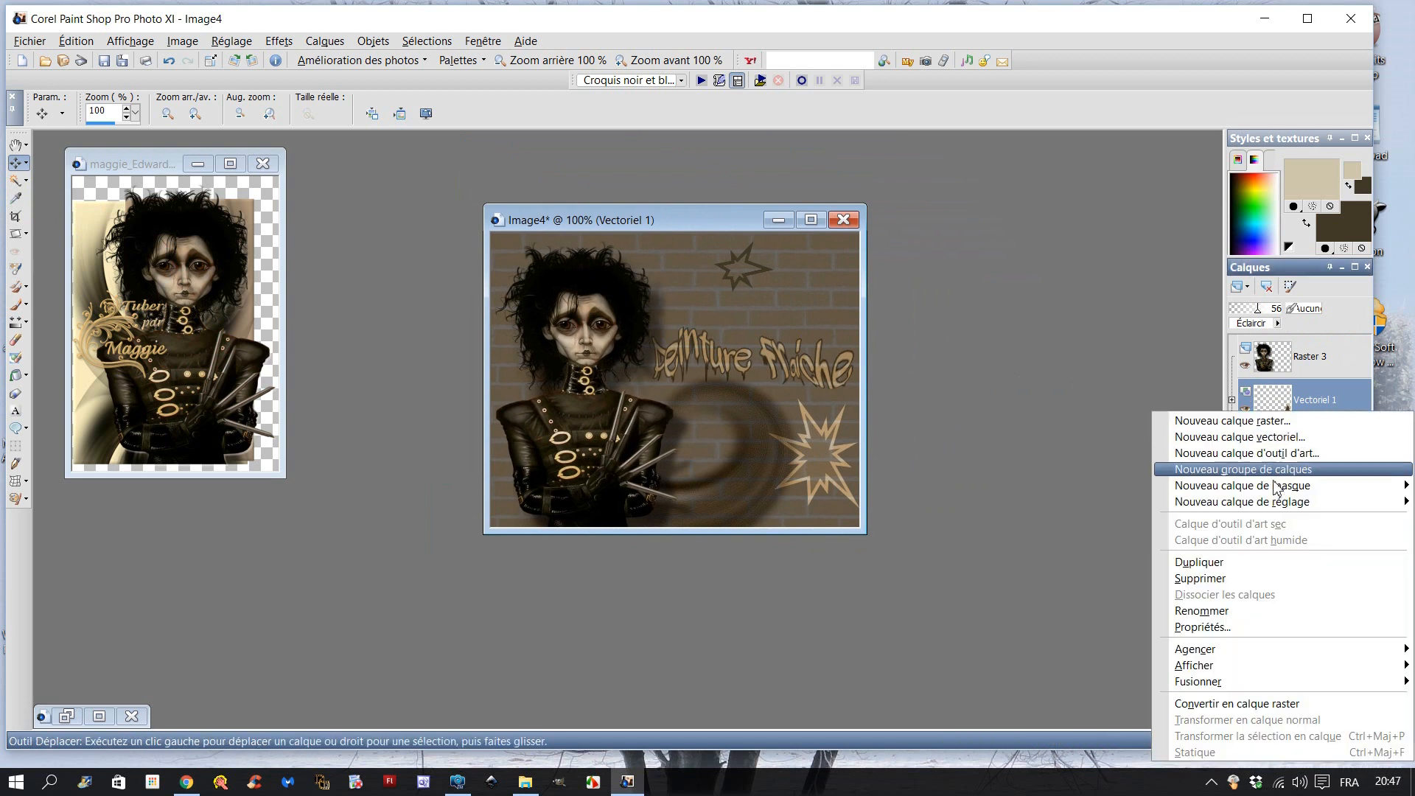
left_click(1253, 703)
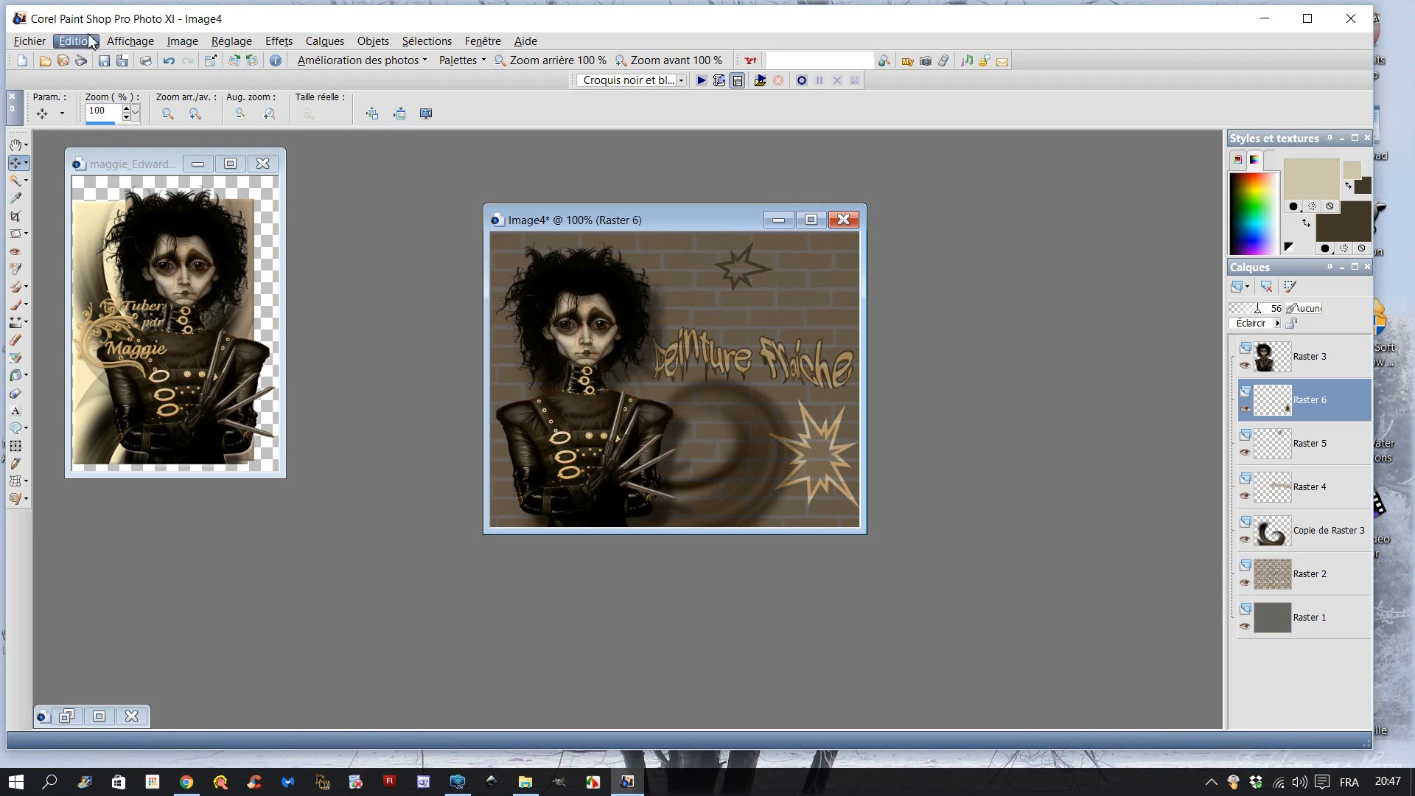
Add a symmetric 1-pixel black border around the image, flattening its layers
left_click(182, 42)
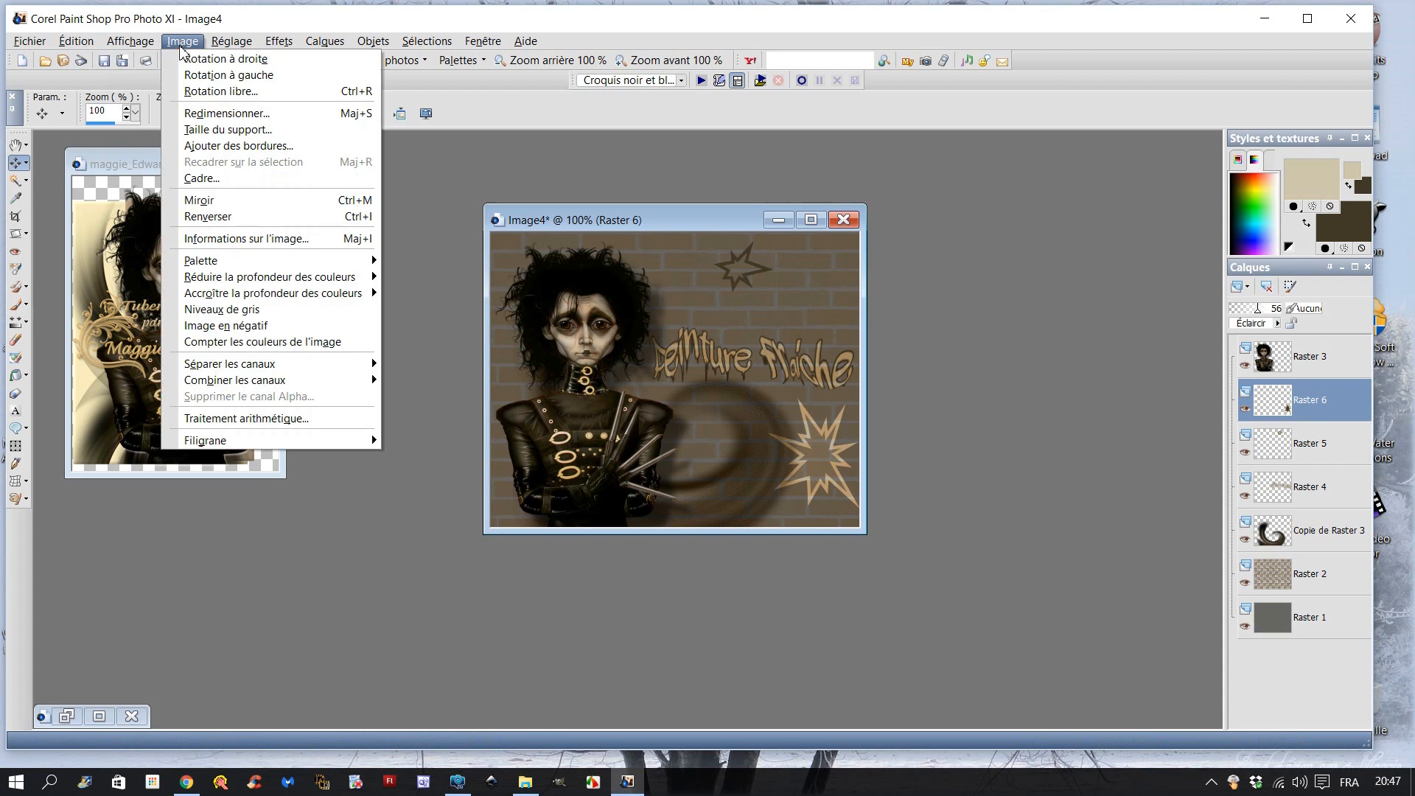
left_click(234, 146)
left_click(1027, 386)
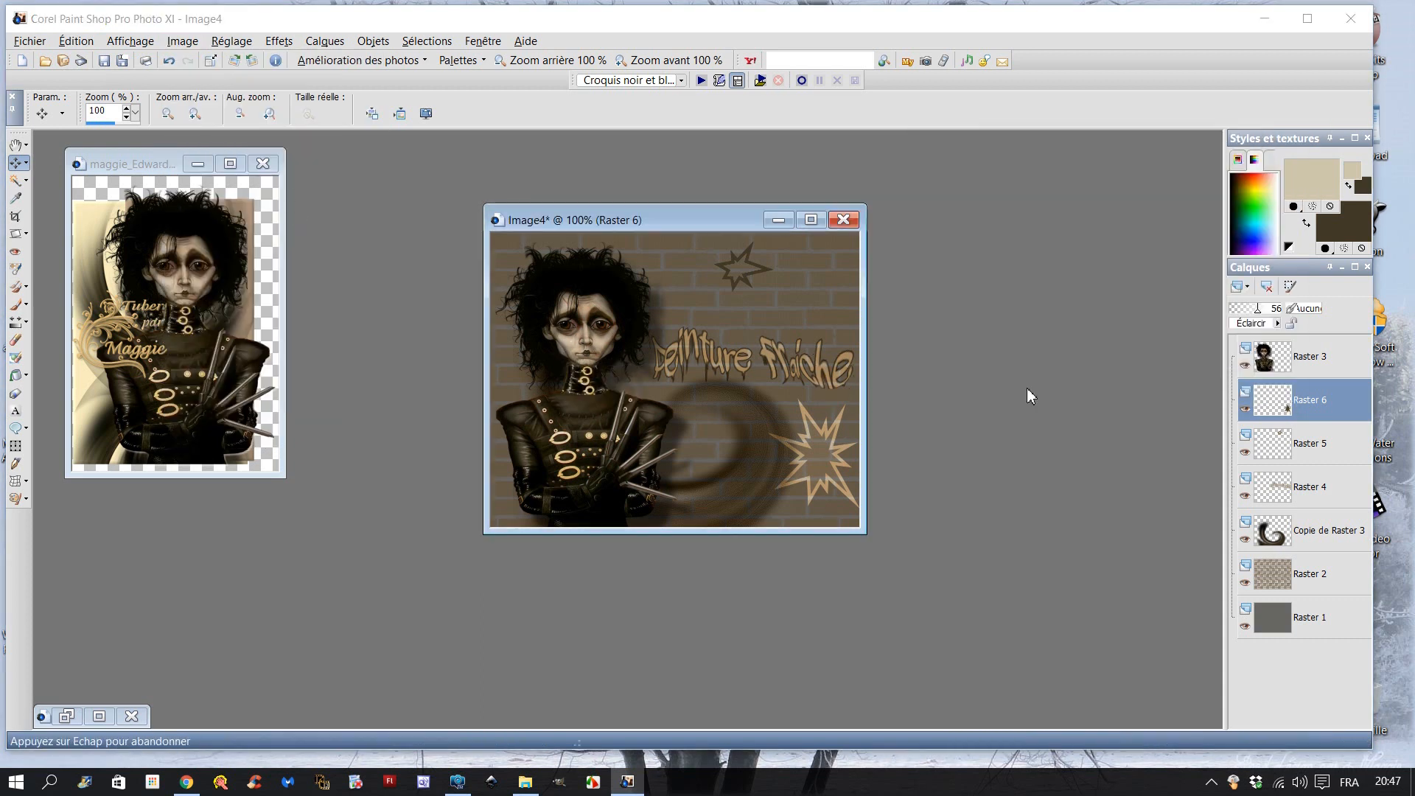
Add a symmetric 34-pixel border around the image in grey #6f6f6f
left_click(183, 42)
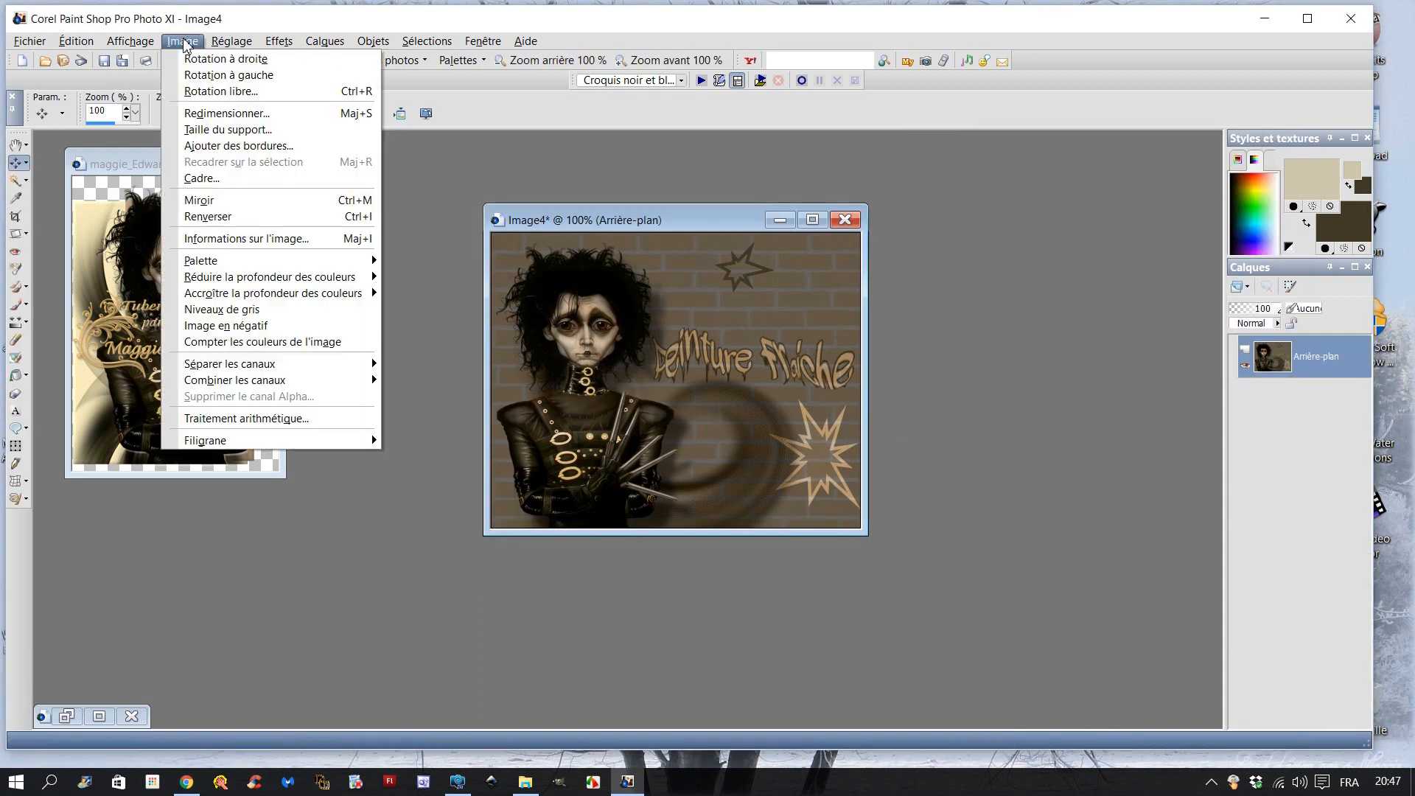
left_click(234, 146)
double_click(1079, 250)
type("34")
left_click(1001, 334)
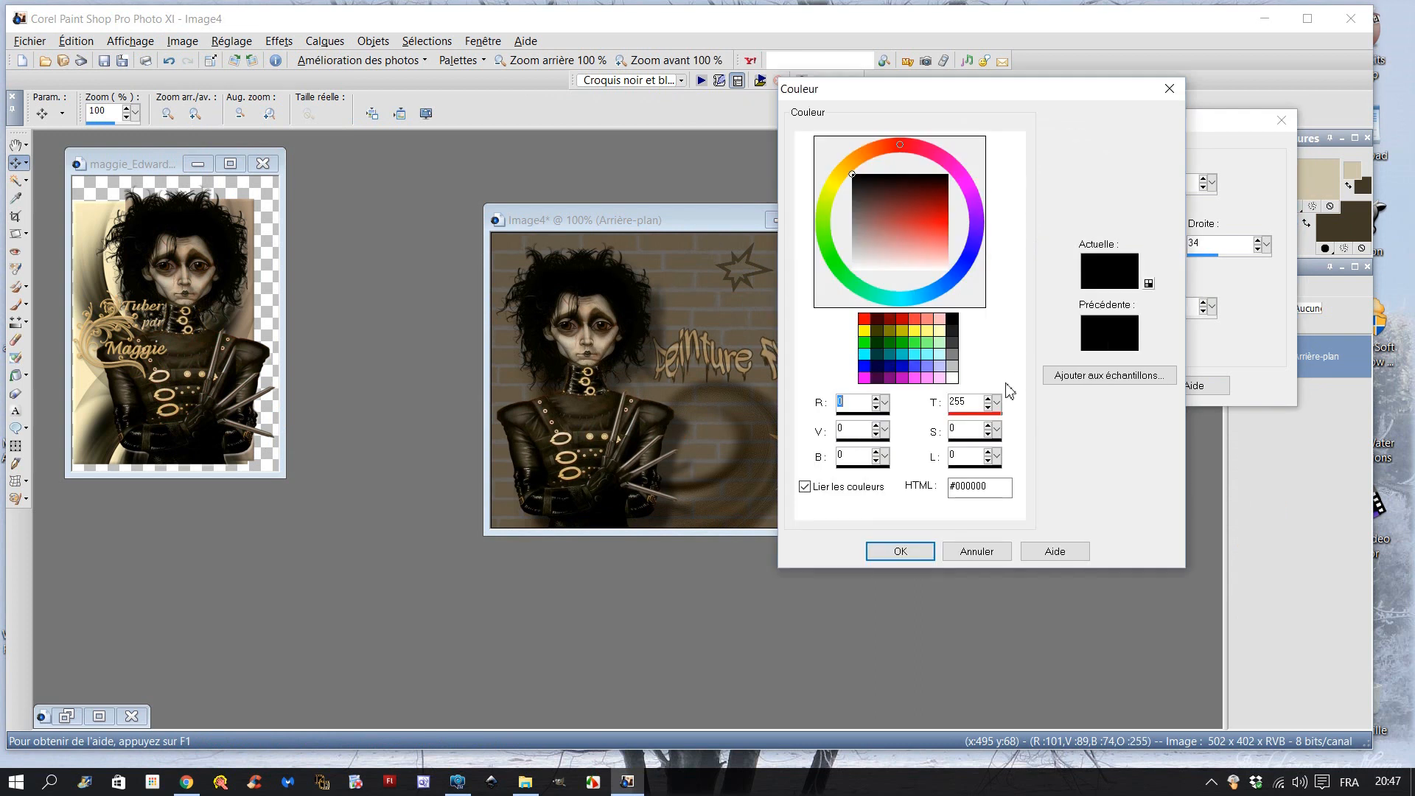
type("666")
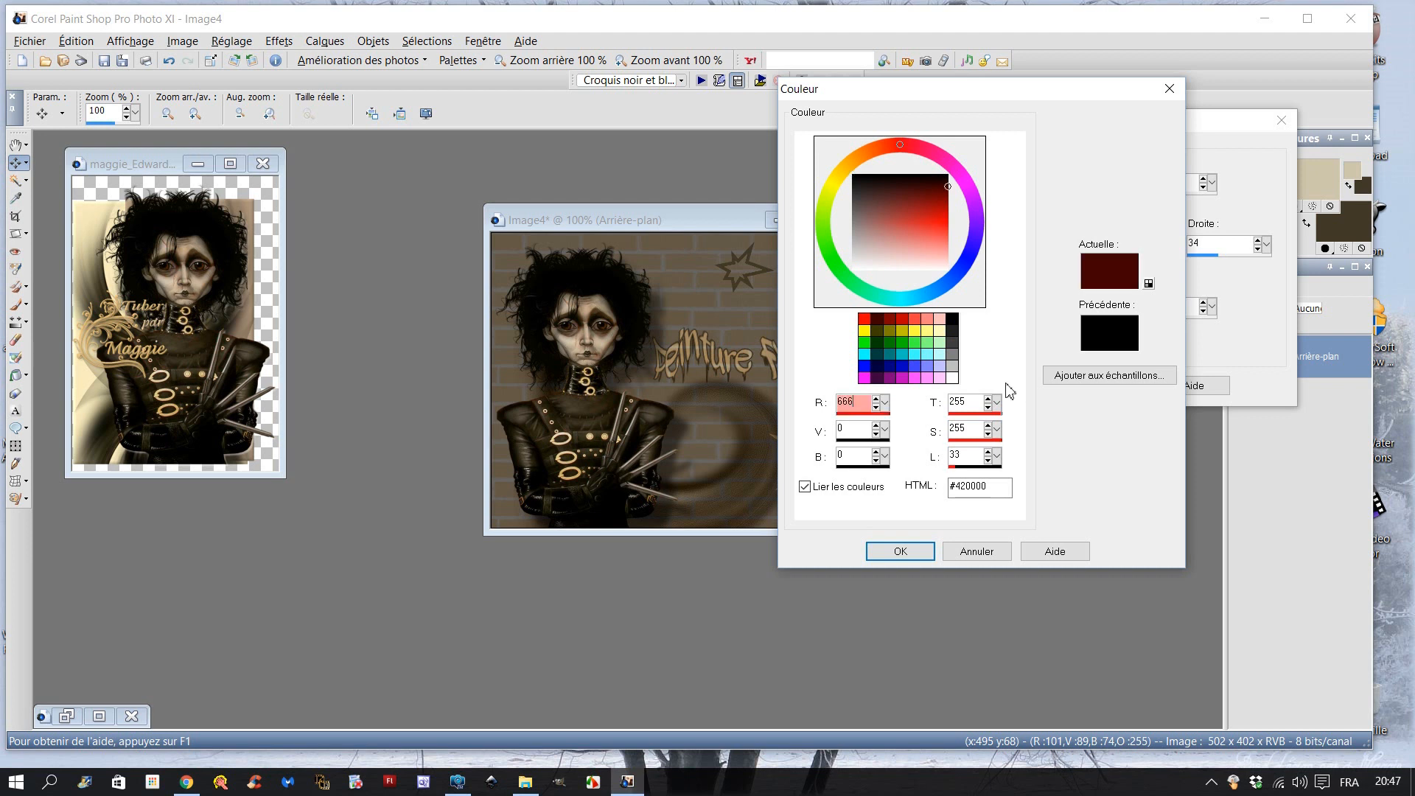
left_click(958, 487)
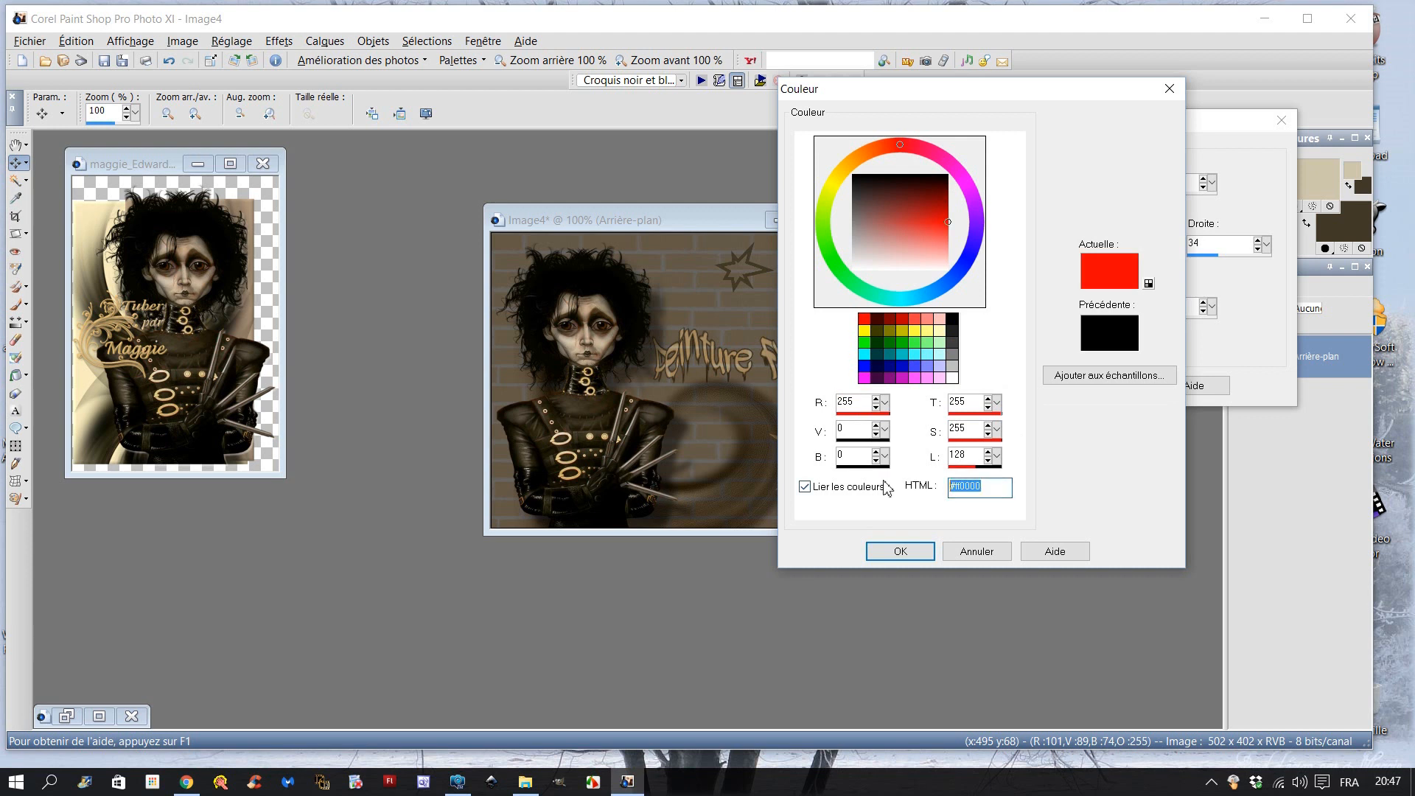
type("6f6f6f")
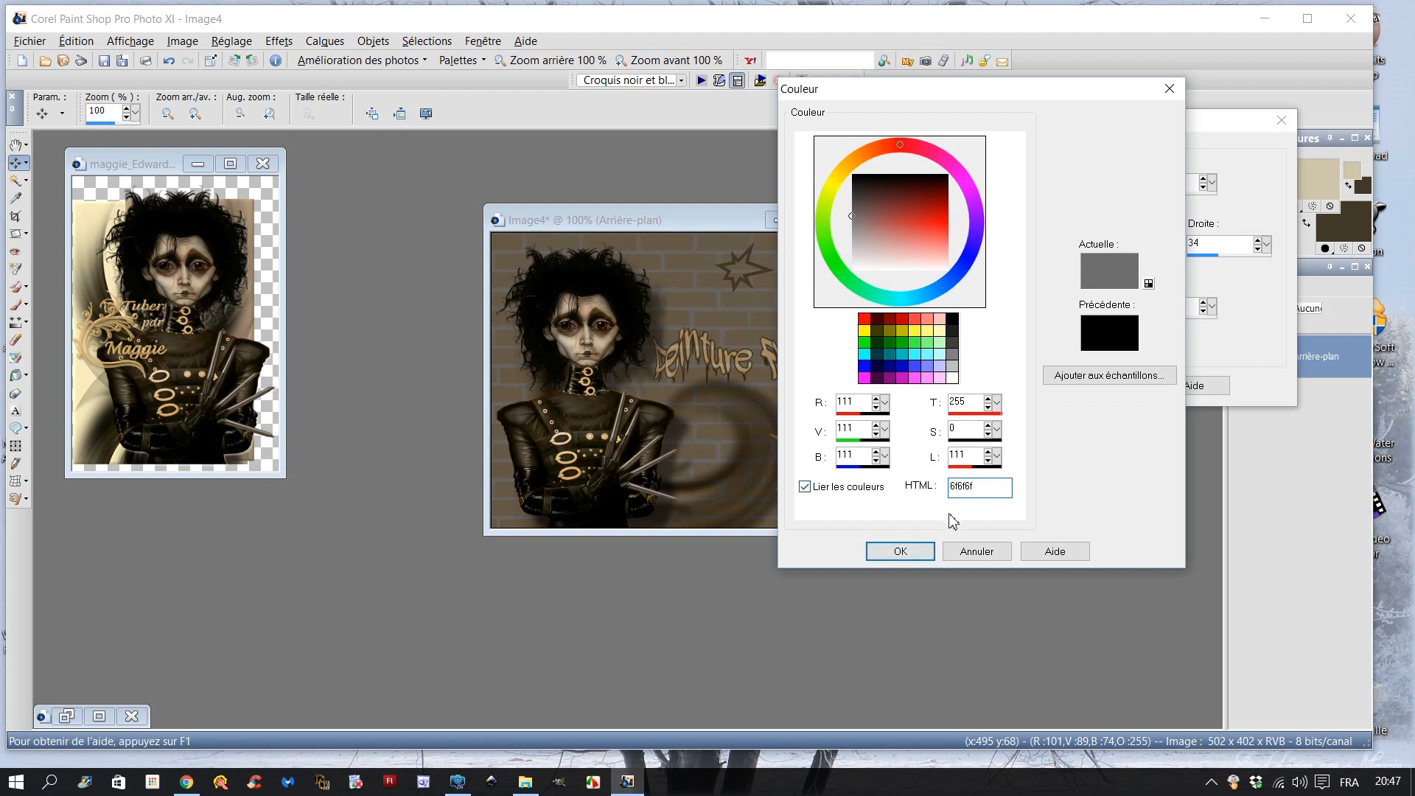
left_click(901, 552)
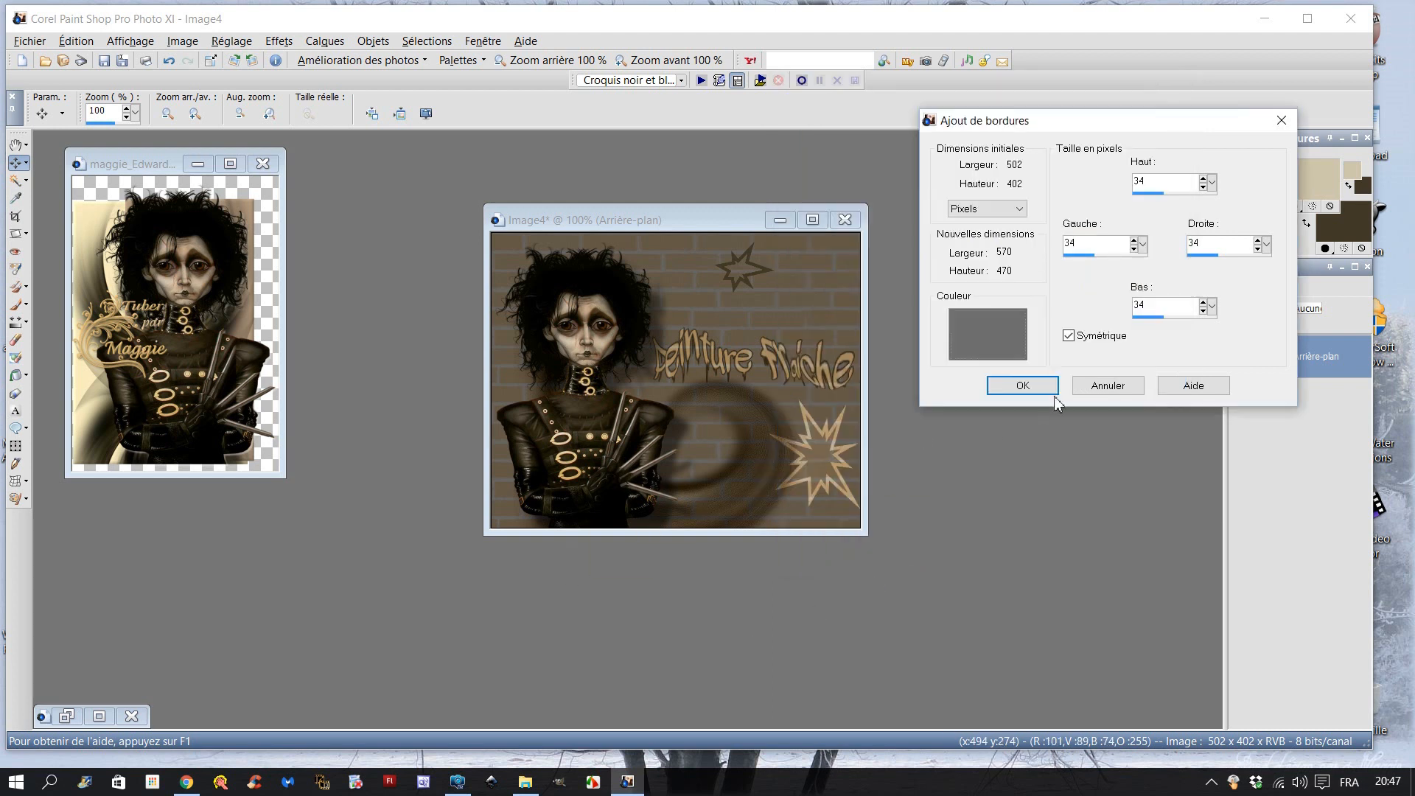
left_click(1025, 387)
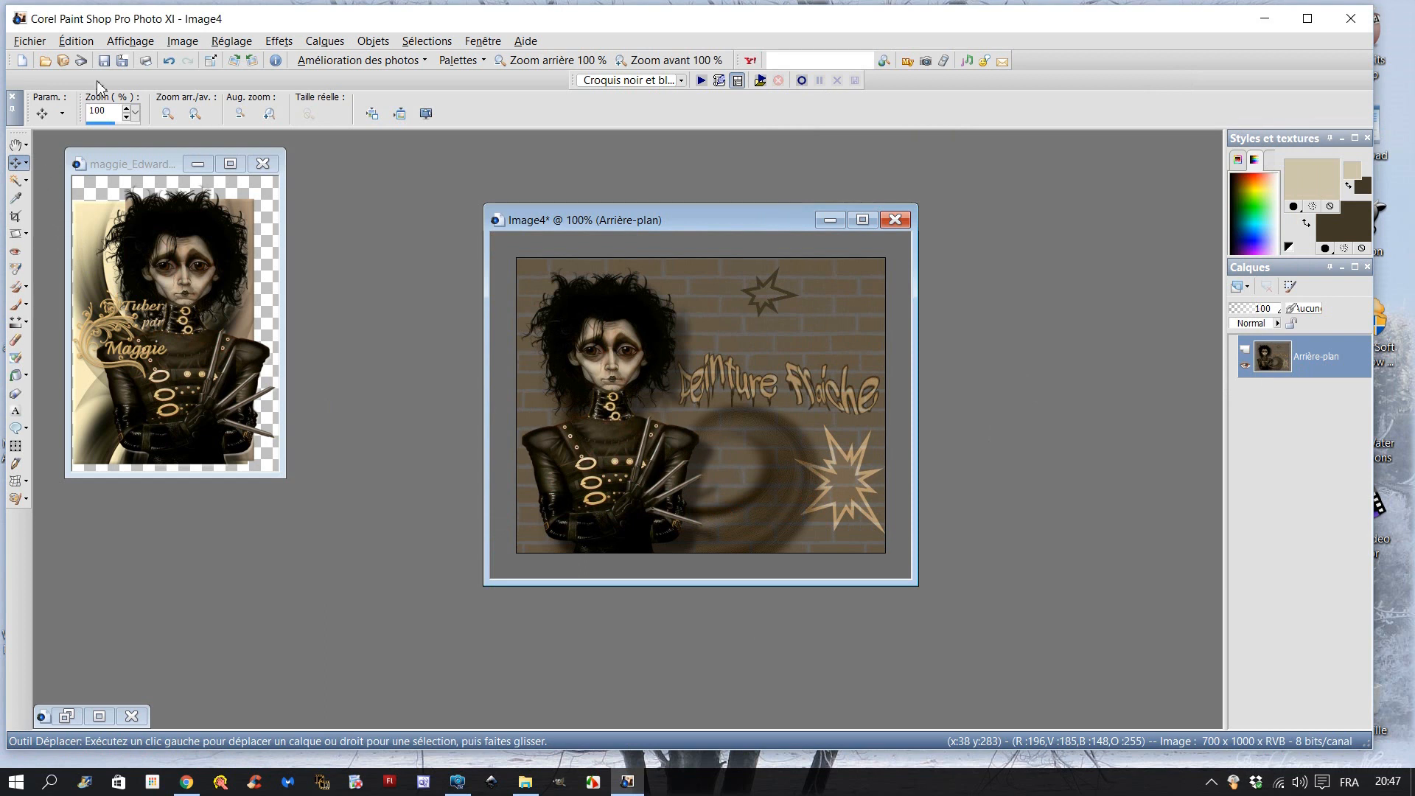
Add another symmetric 1-pixel black border around the grey border
left_click(182, 41)
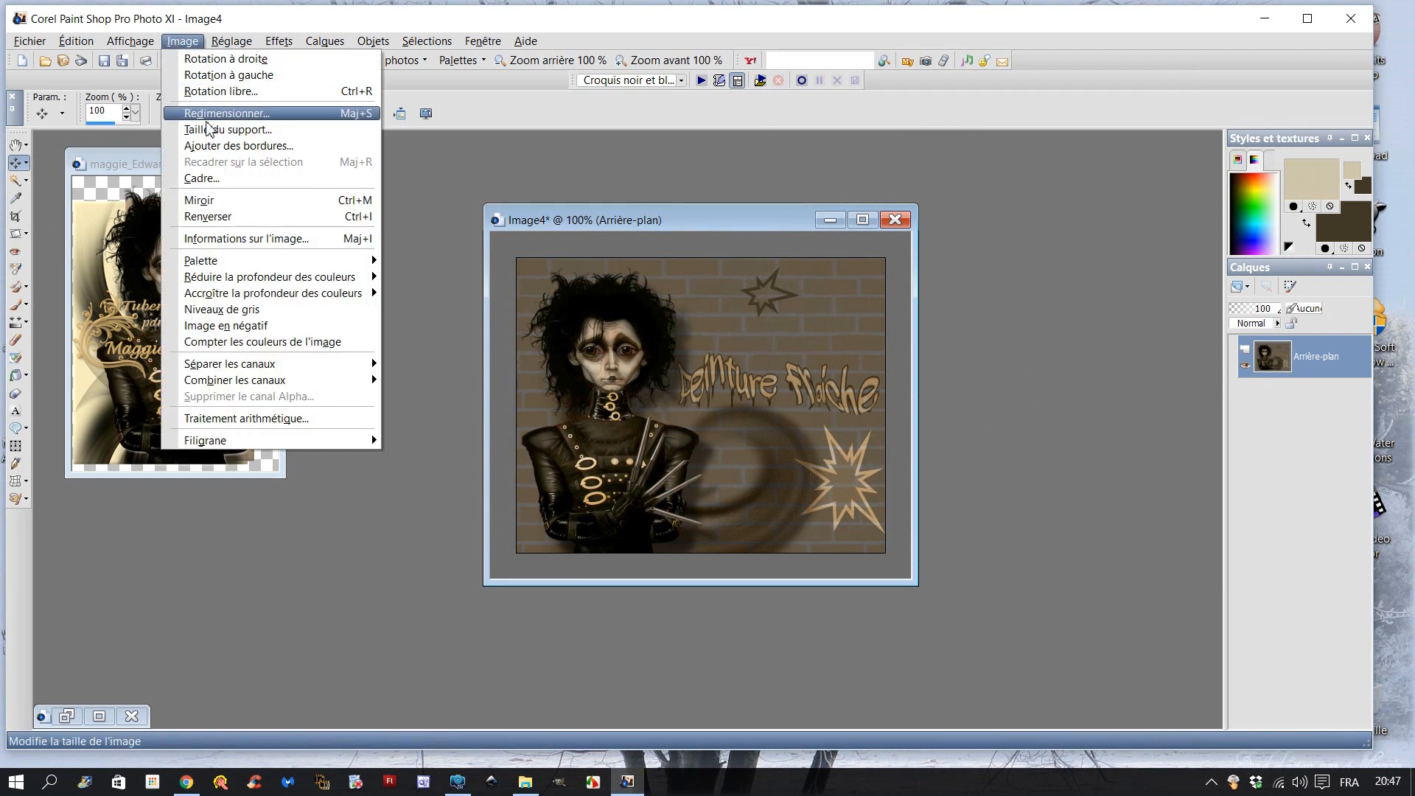
left_click(199, 146)
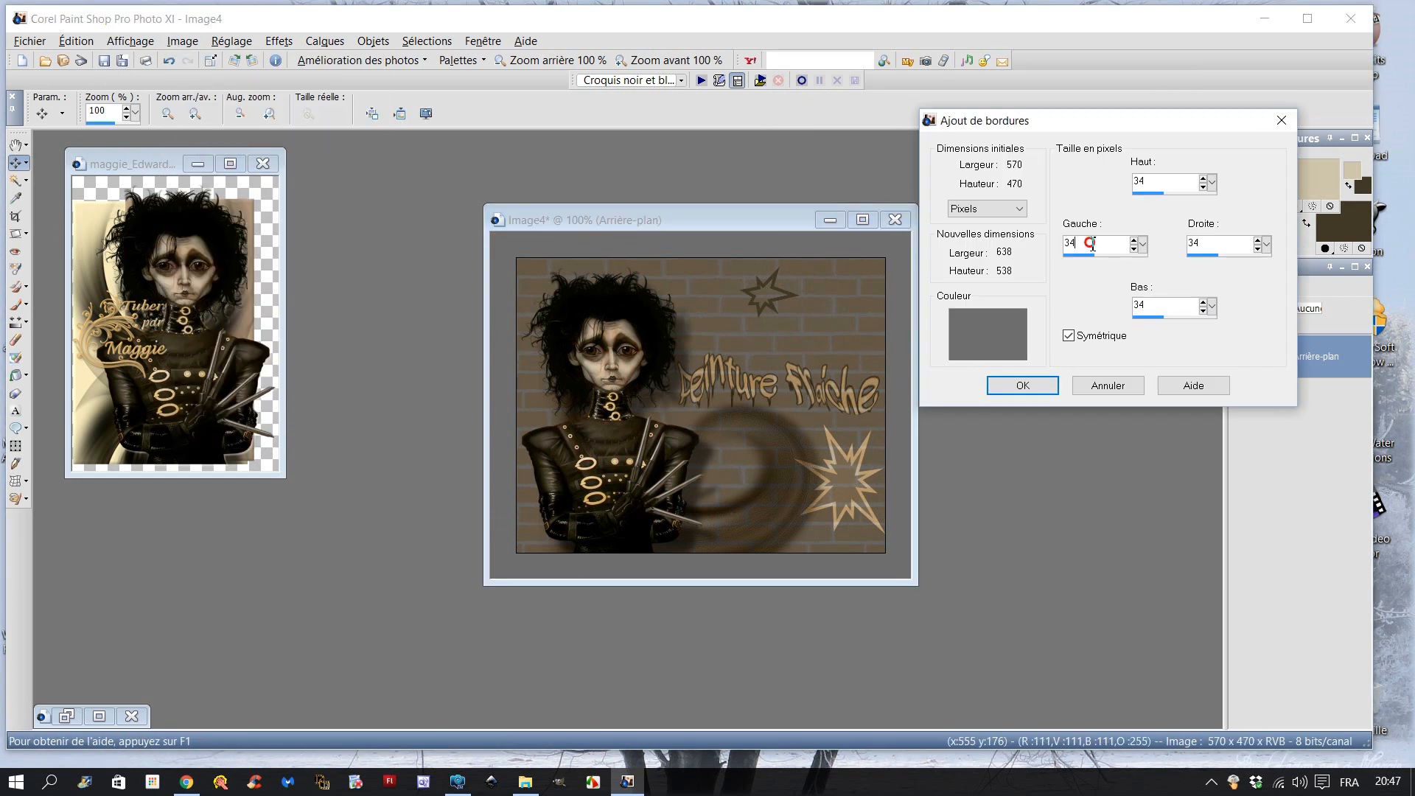
type("1")
right_click(1023, 332)
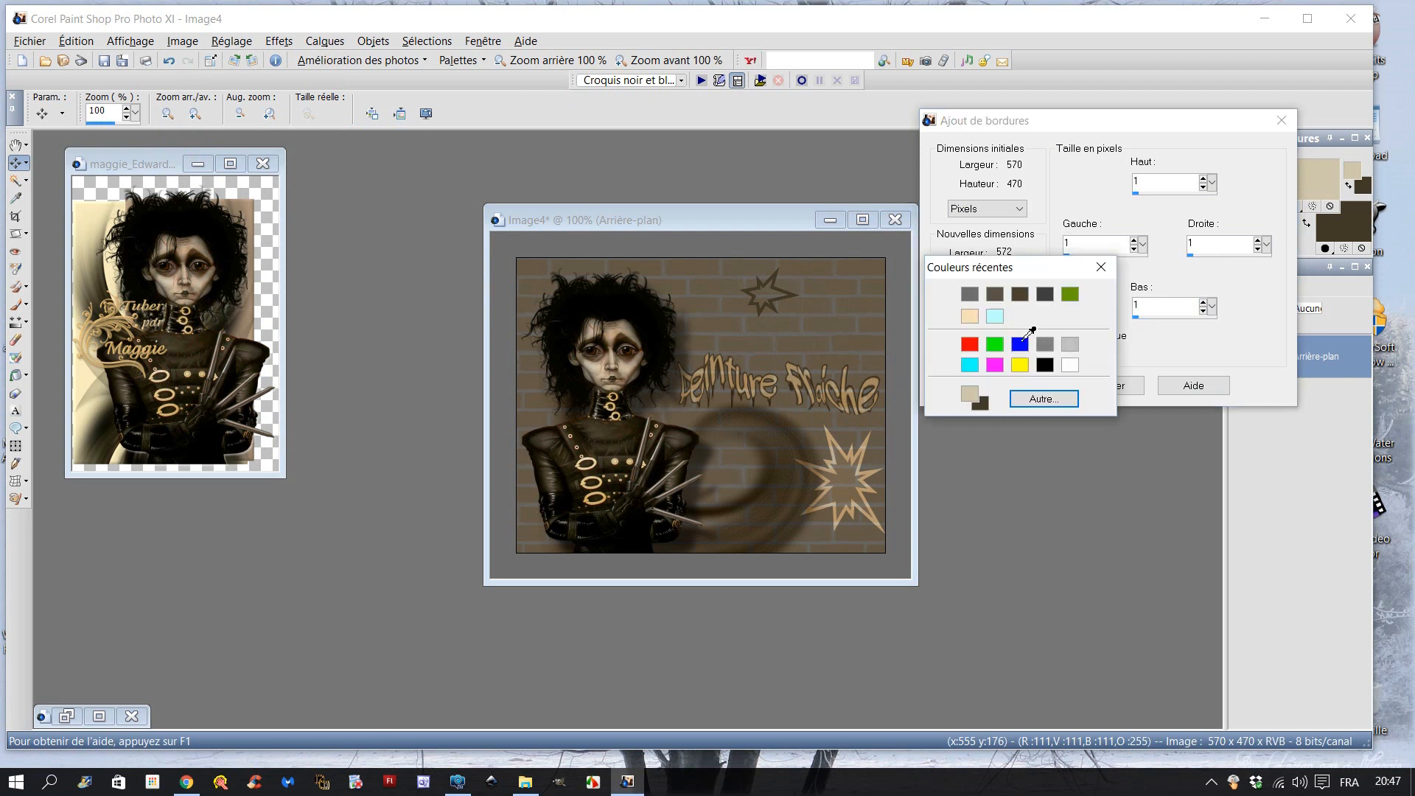
left_click(1062, 360)
left_click(1054, 386)
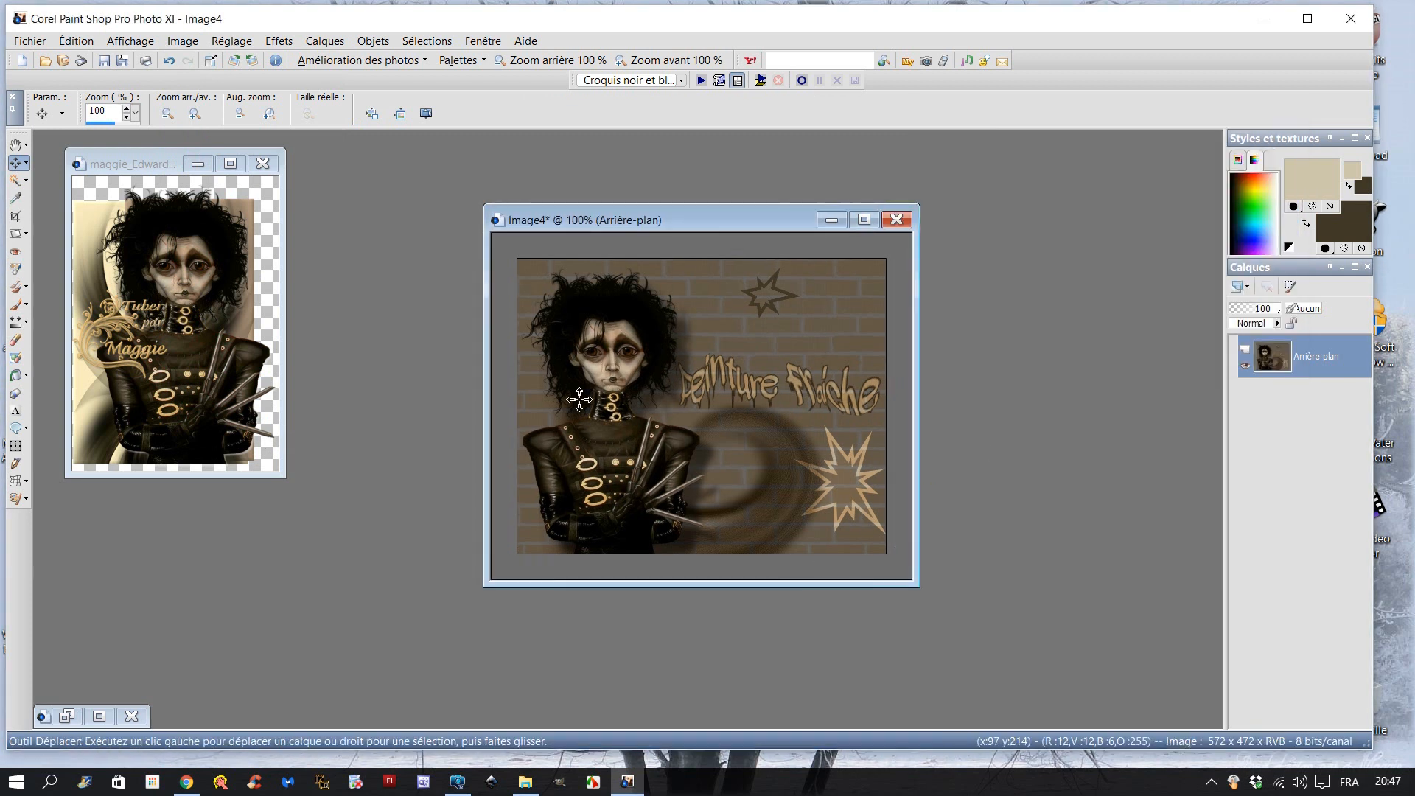
Select the grey border with the Magic Wand and add a new raster layer with default settings
left_click(15, 183)
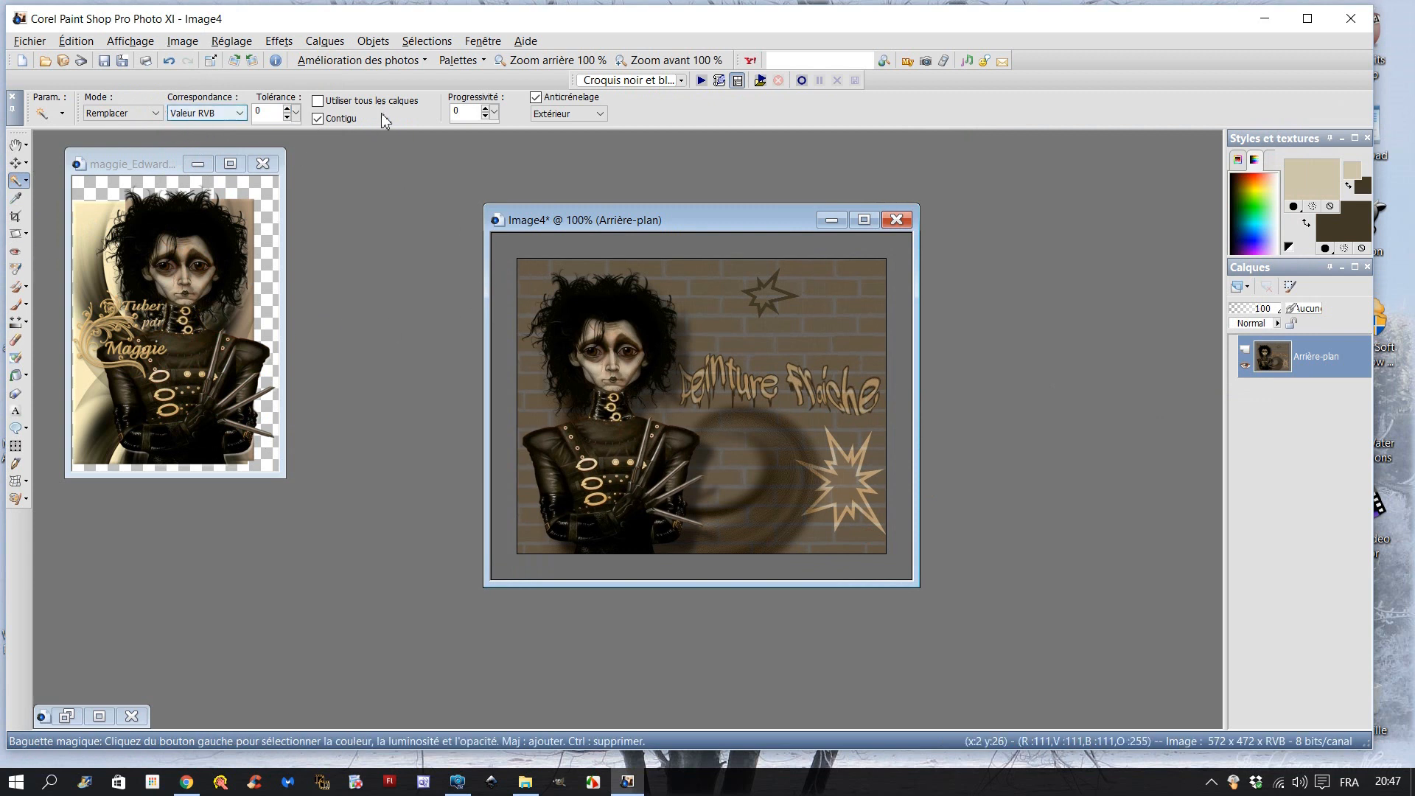
left_click(500, 258)
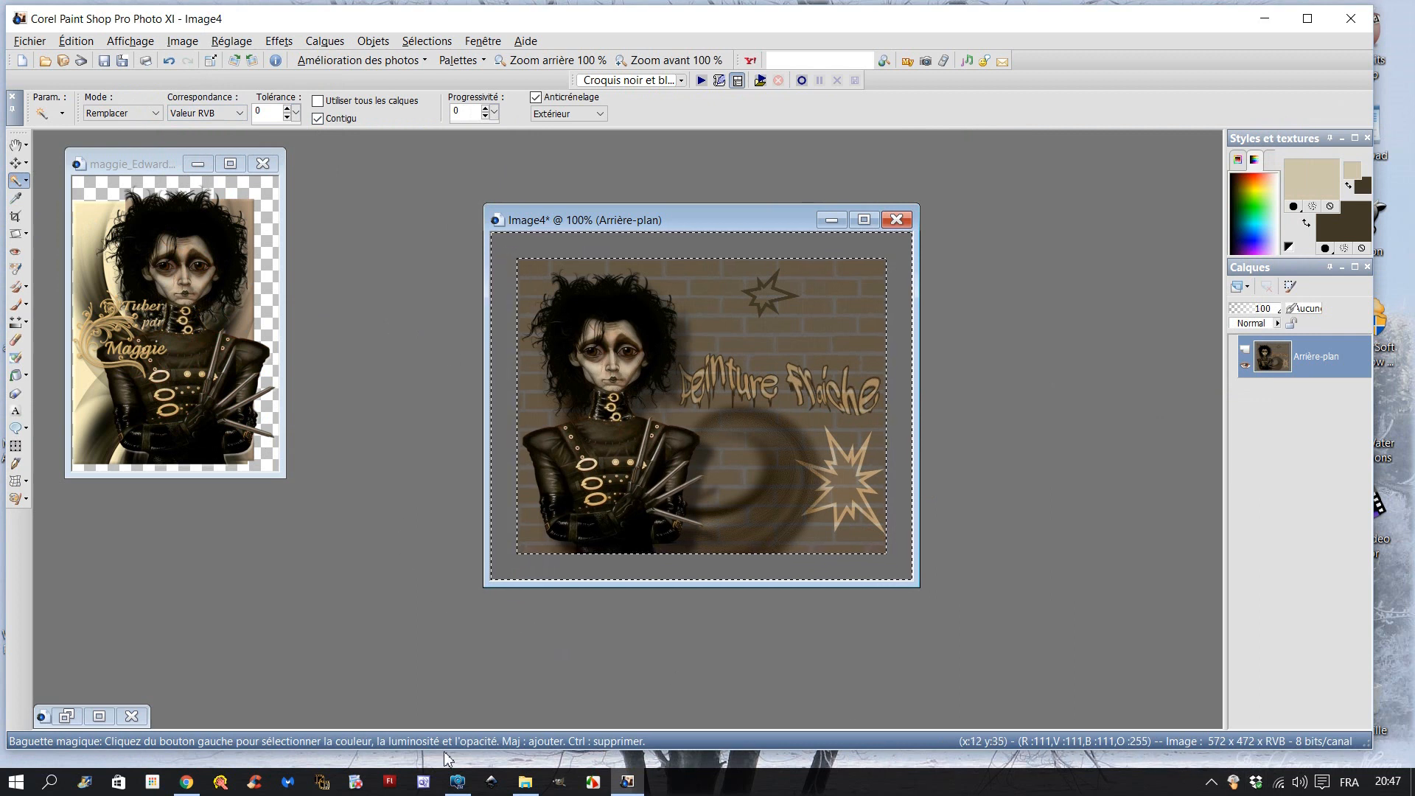
left_click(1237, 286)
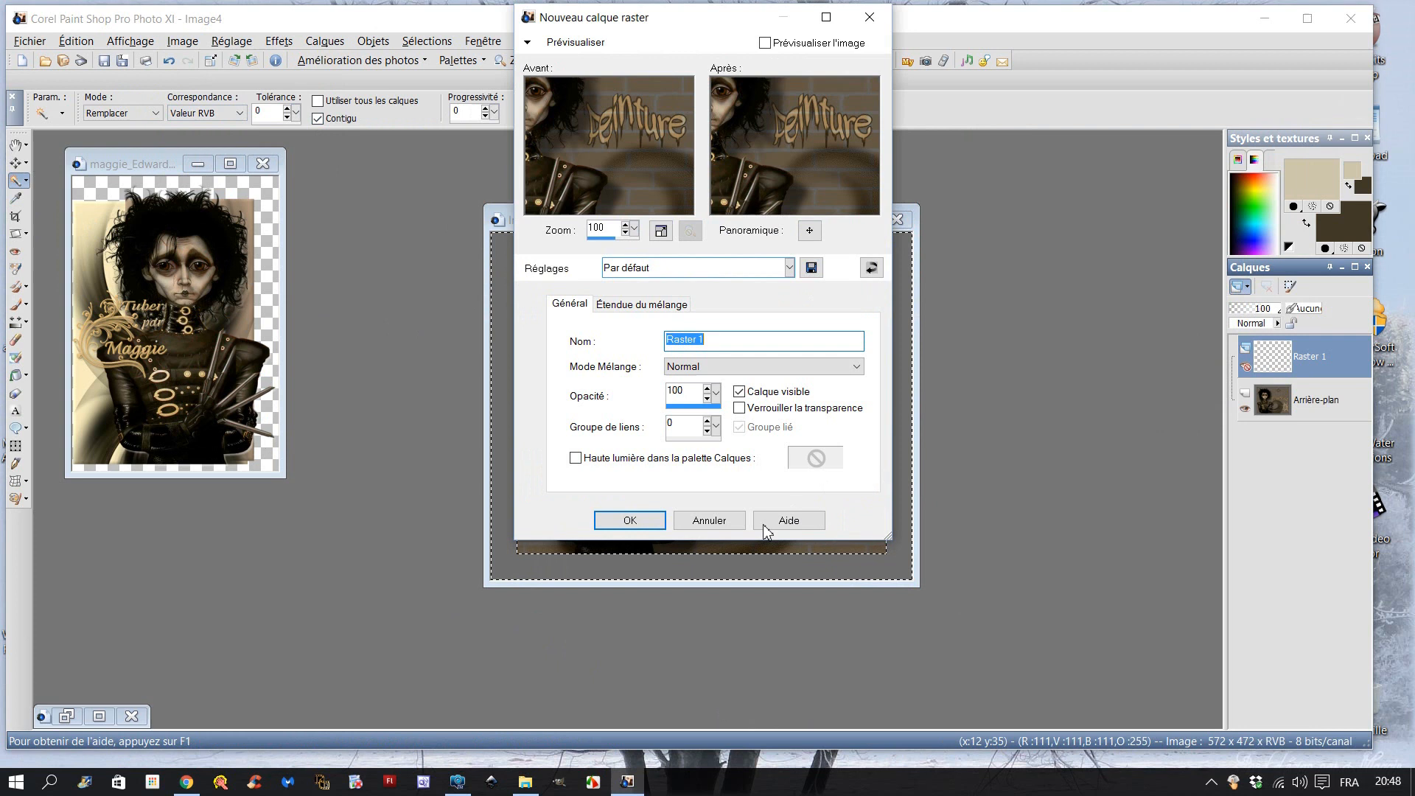
left_click(644, 522)
left_click(1324, 190)
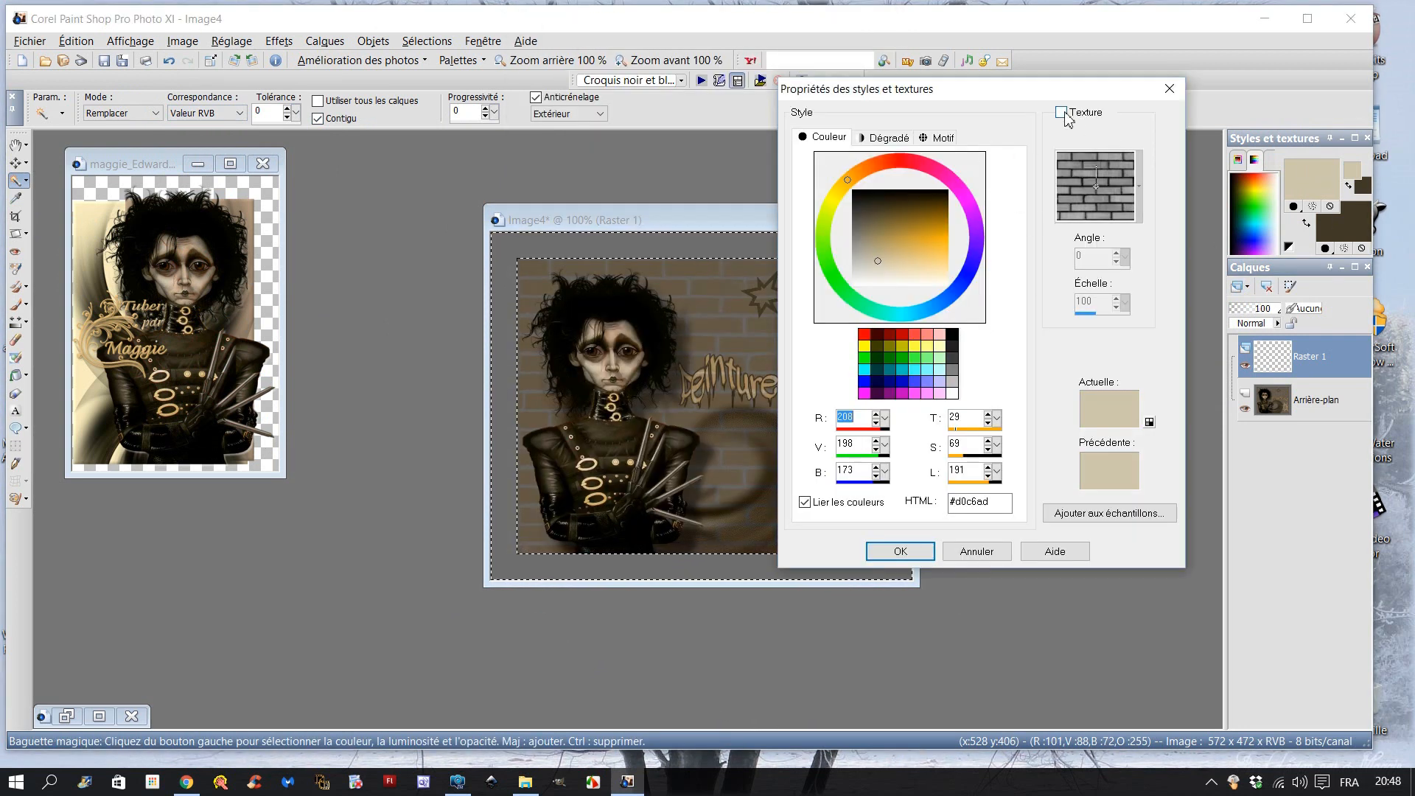
left_click(1061, 112)
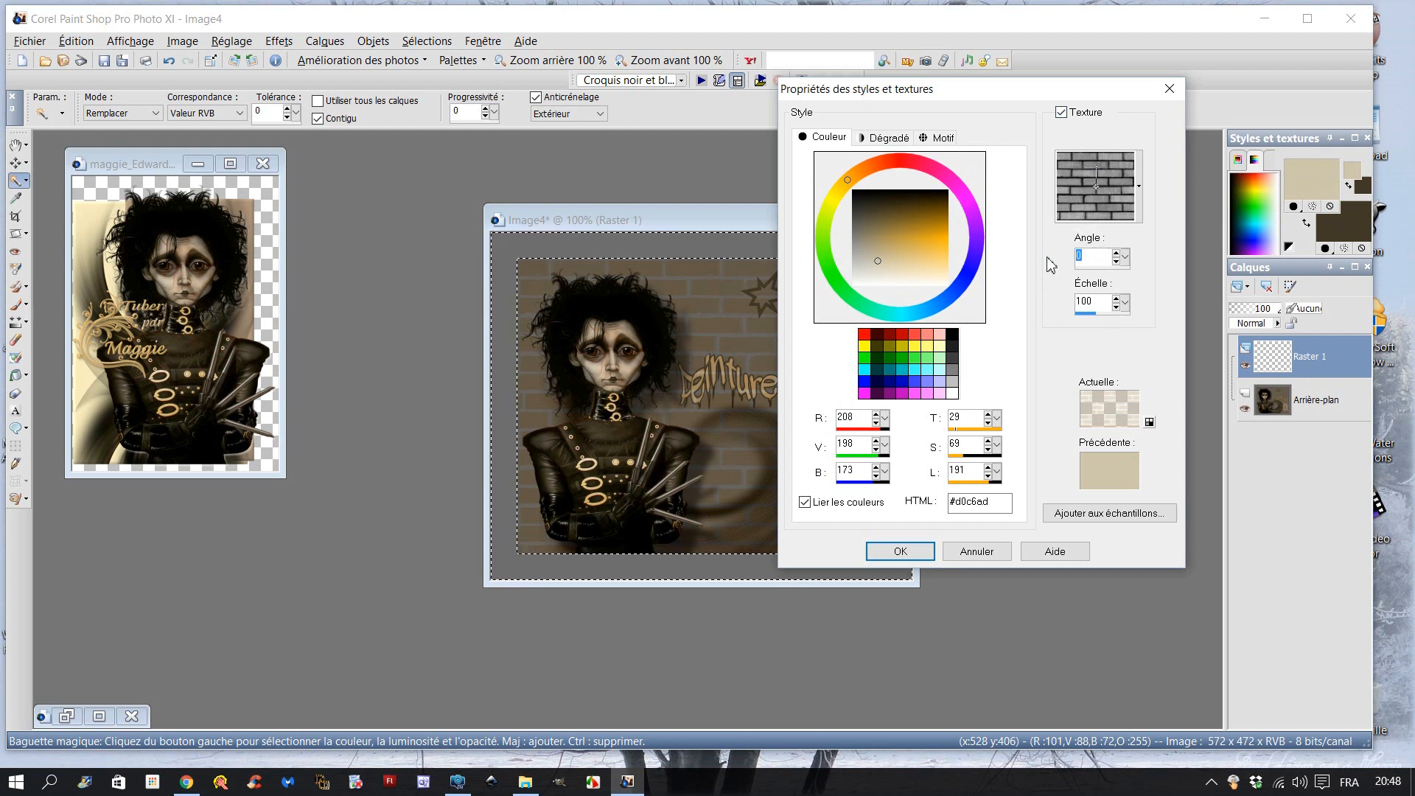
type("4")
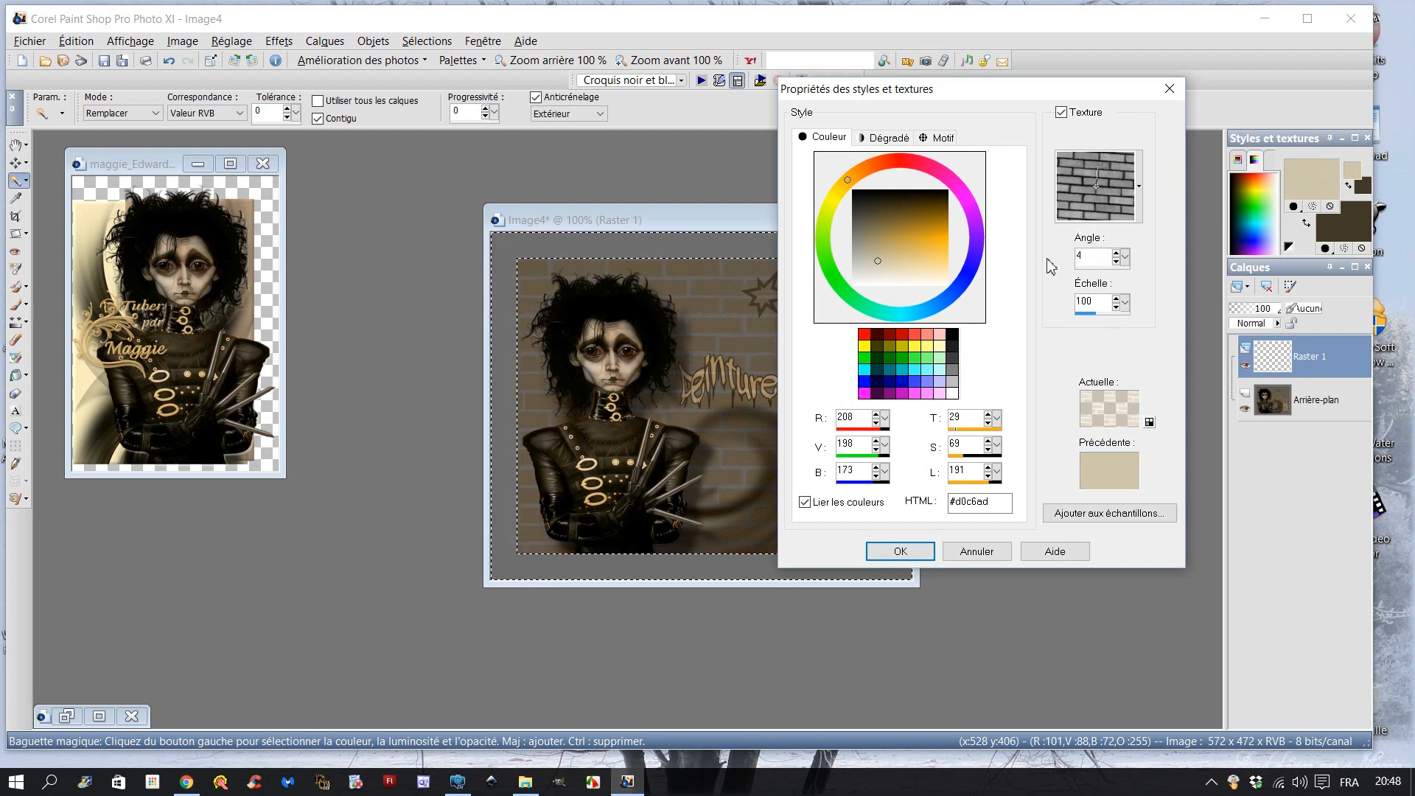
type("5")
key("Tab")
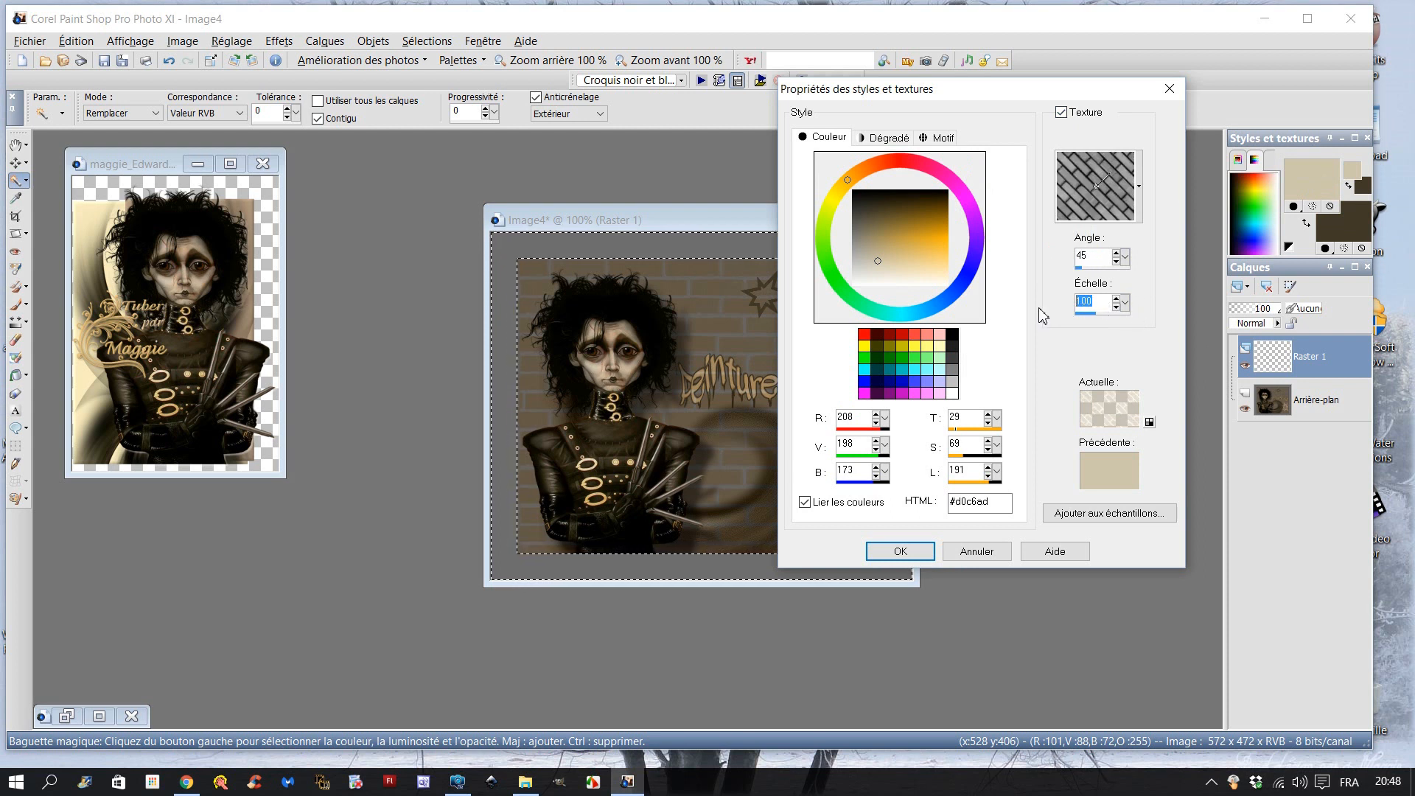
type("80")
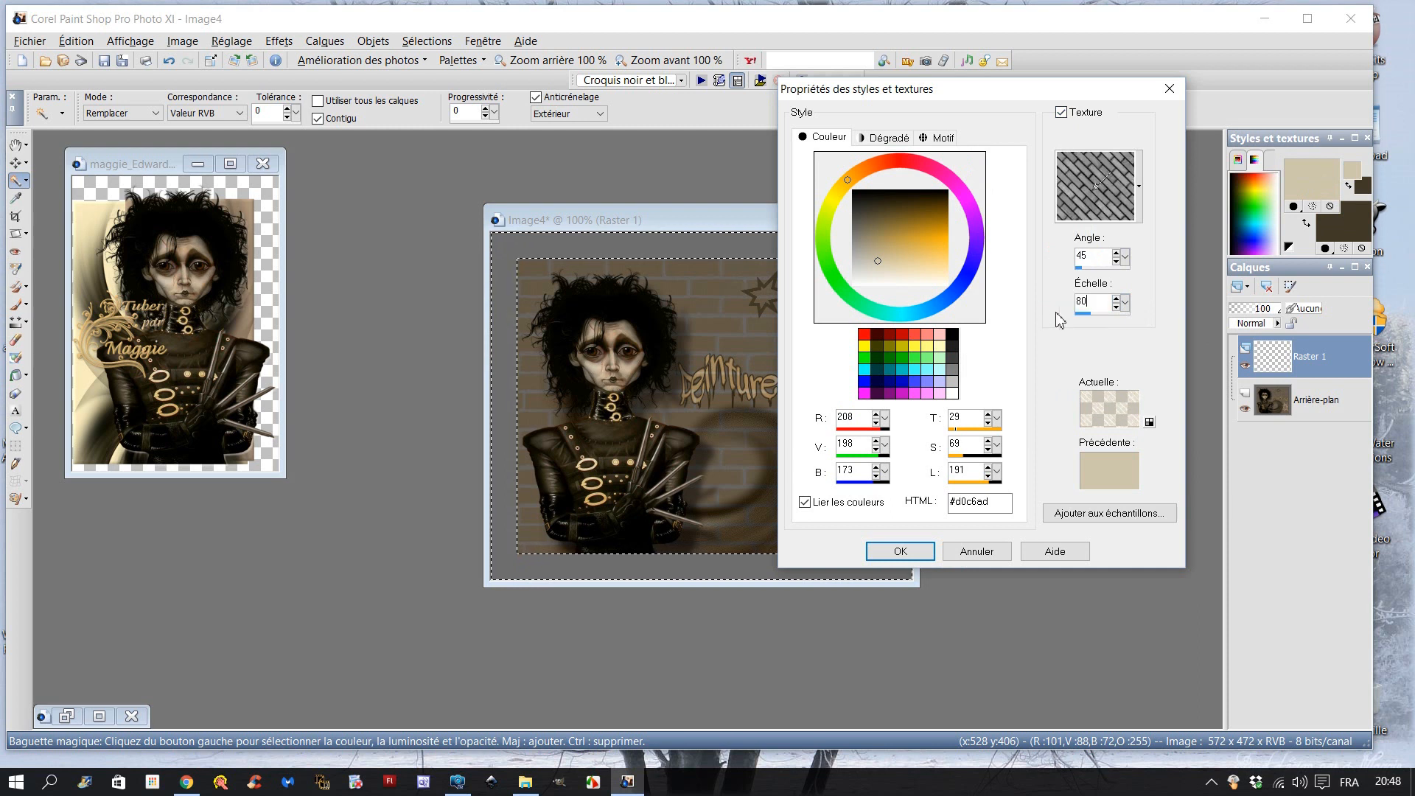
left_click(1108, 464)
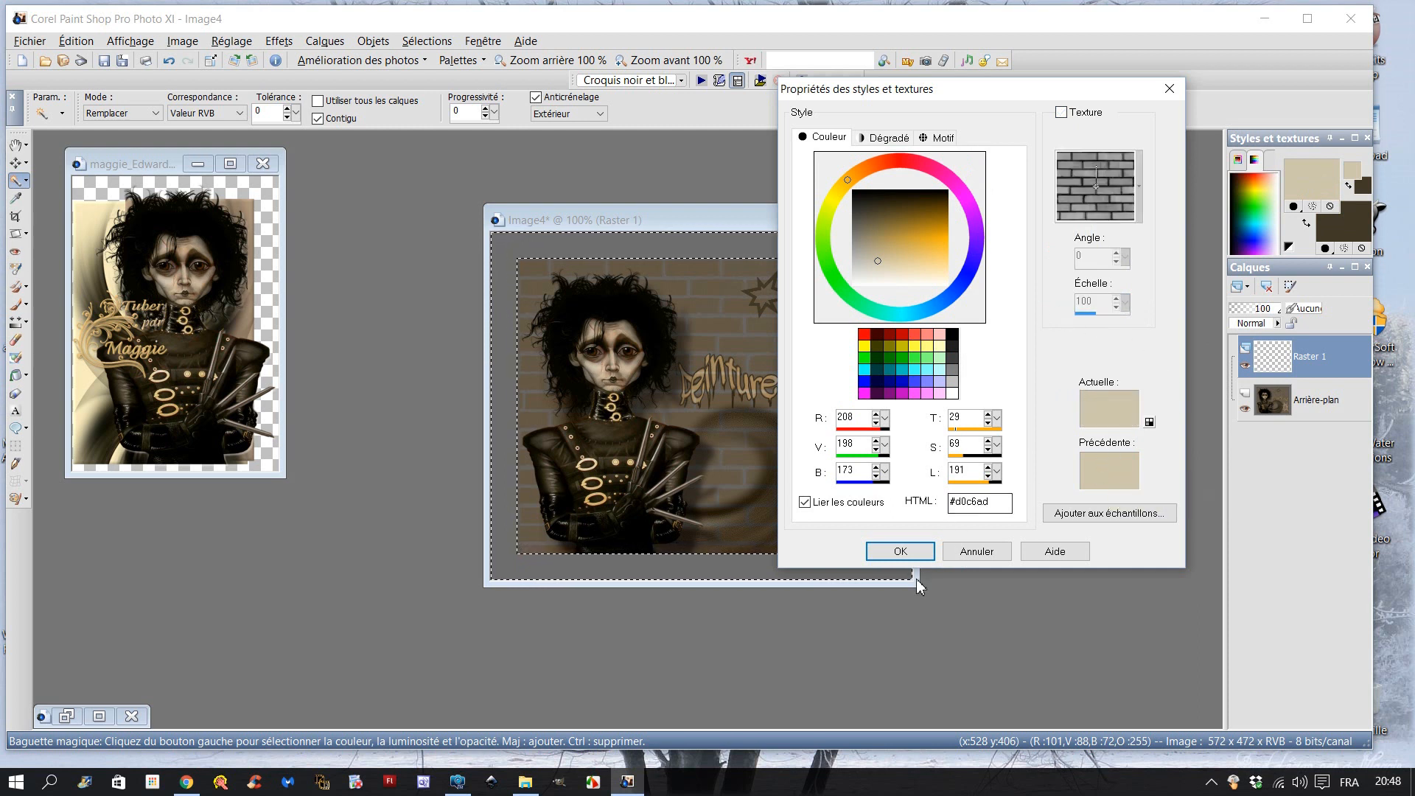
Enable the brick texture for the foreground material and set its colour to #4e3e30
left_click(1062, 113)
left_click_drag(990, 497, 938, 503)
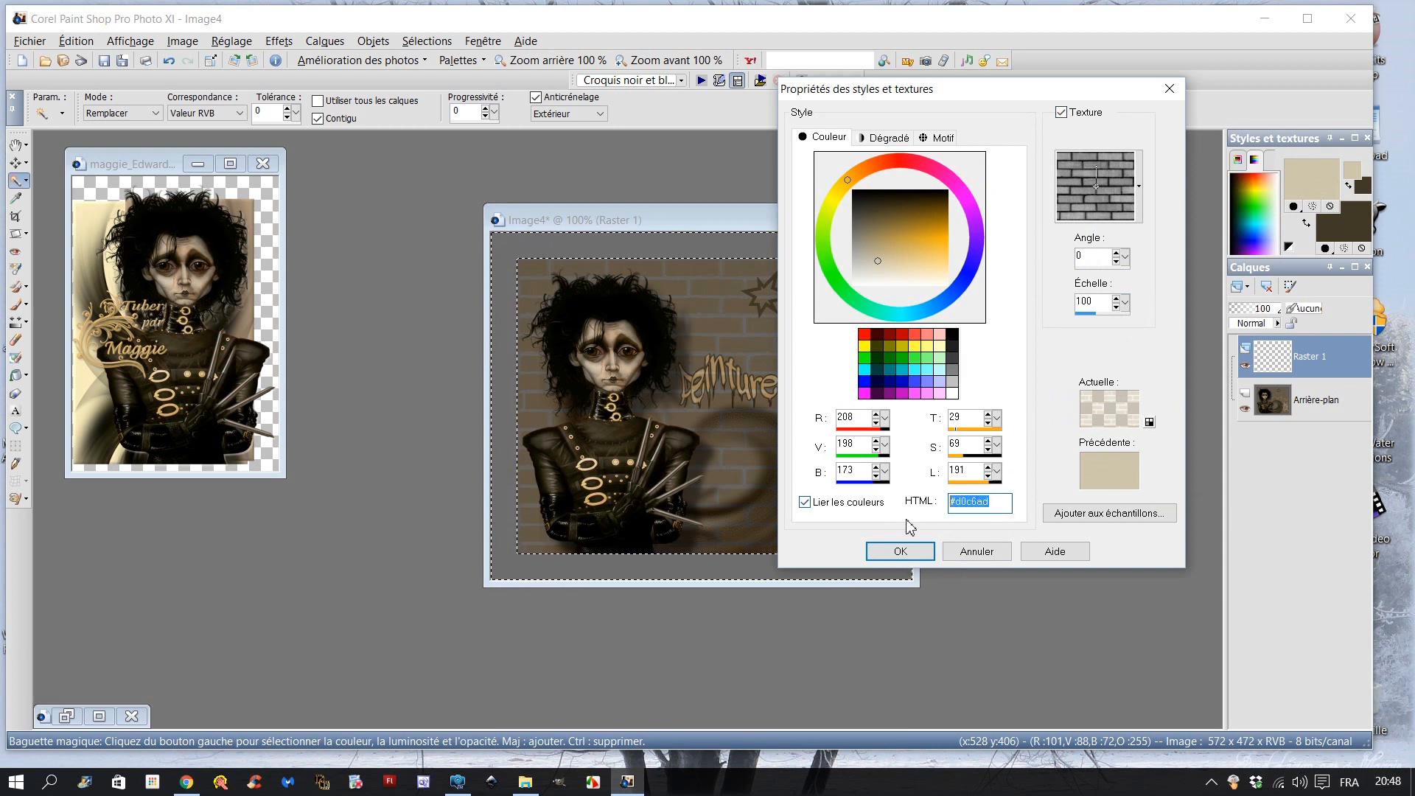
type("4")
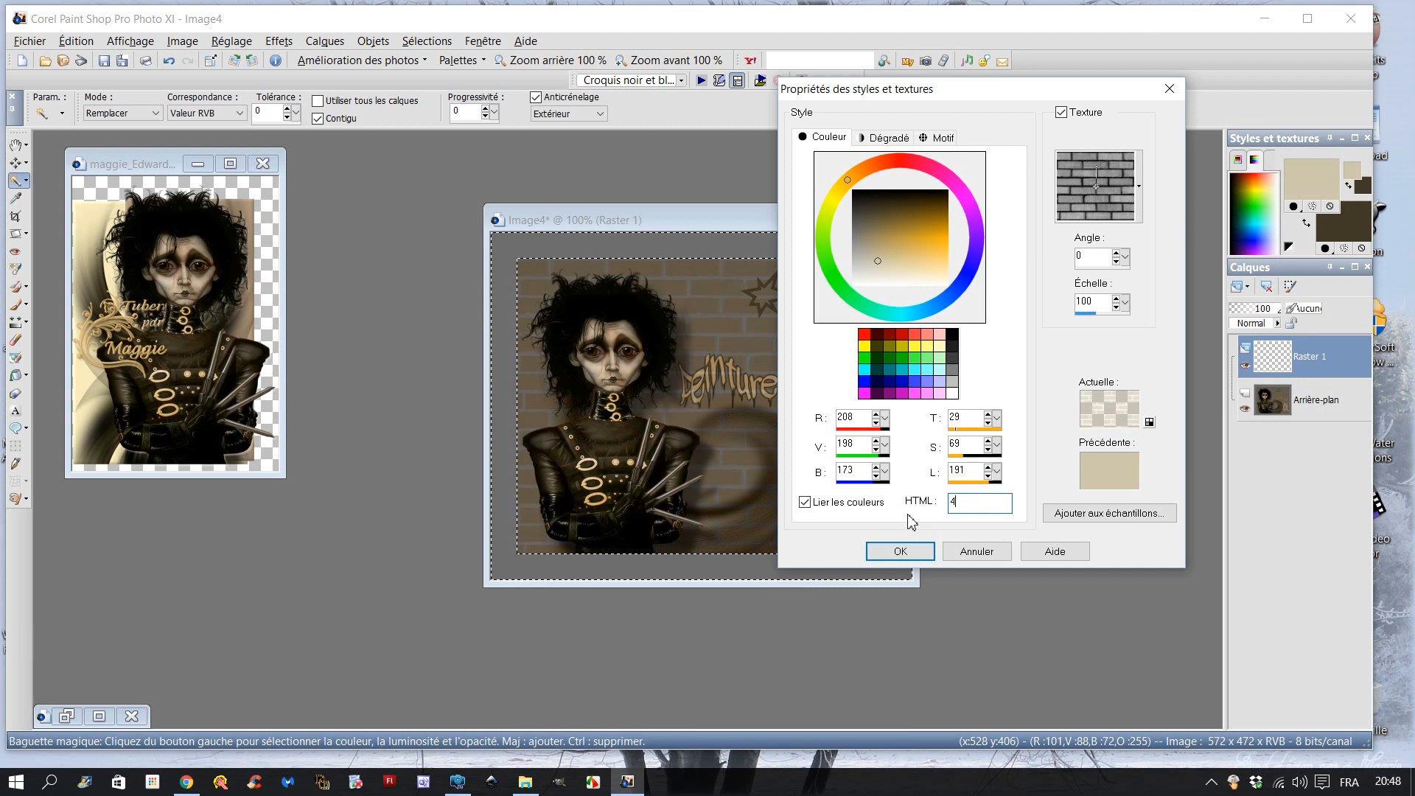
type("e3e30")
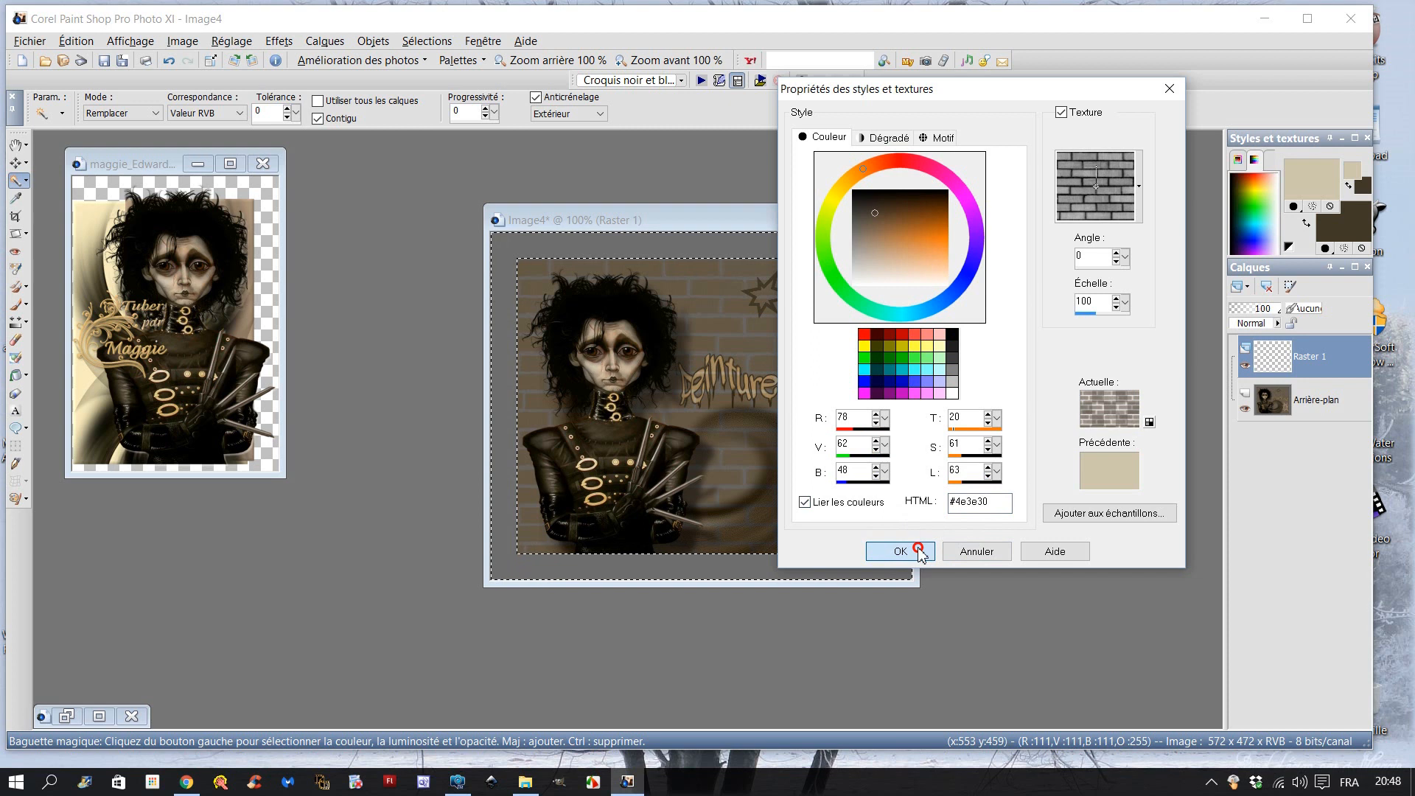
left_click(918, 552)
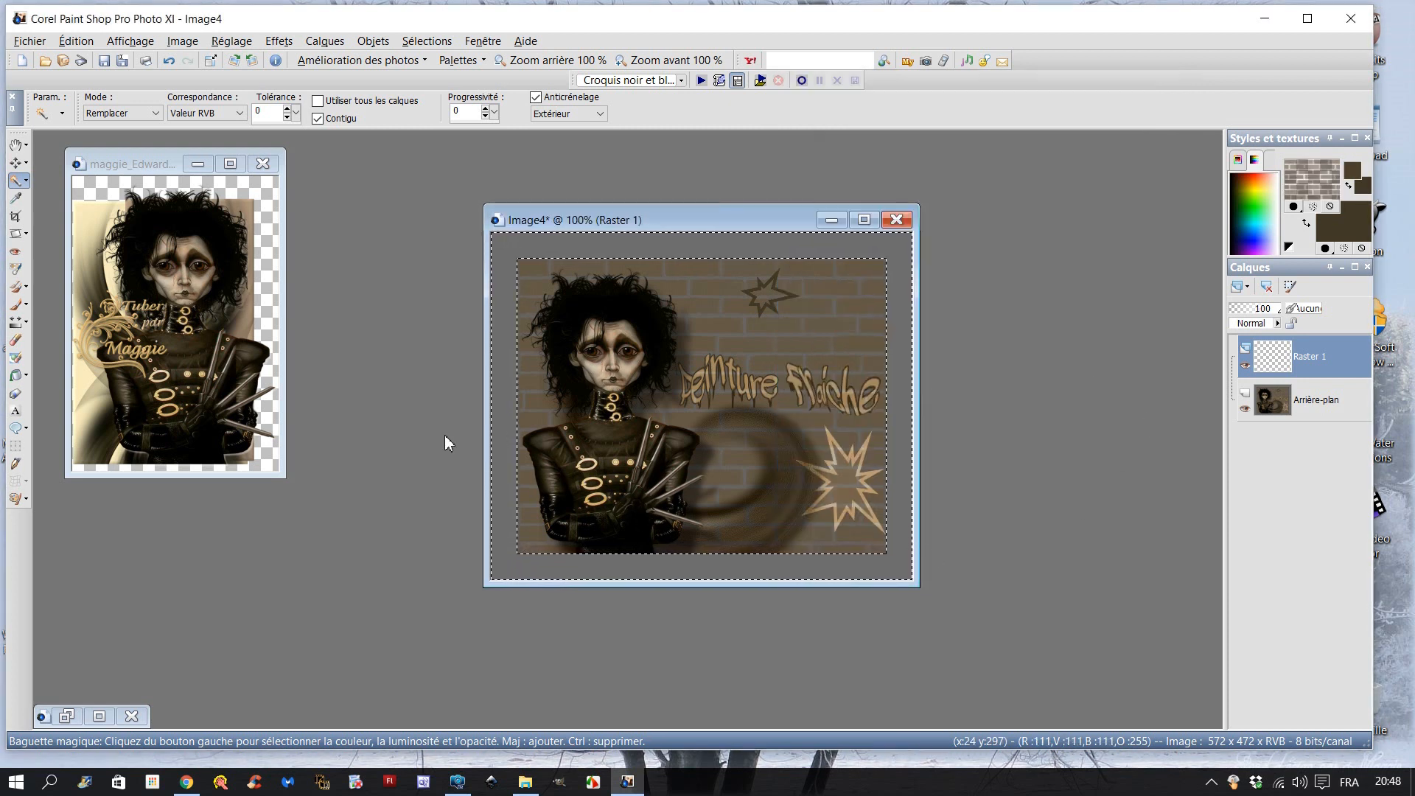
Try a Flood Fill of the selected border with the brick-textured foreground, and undo the fill
left_click(16, 375)
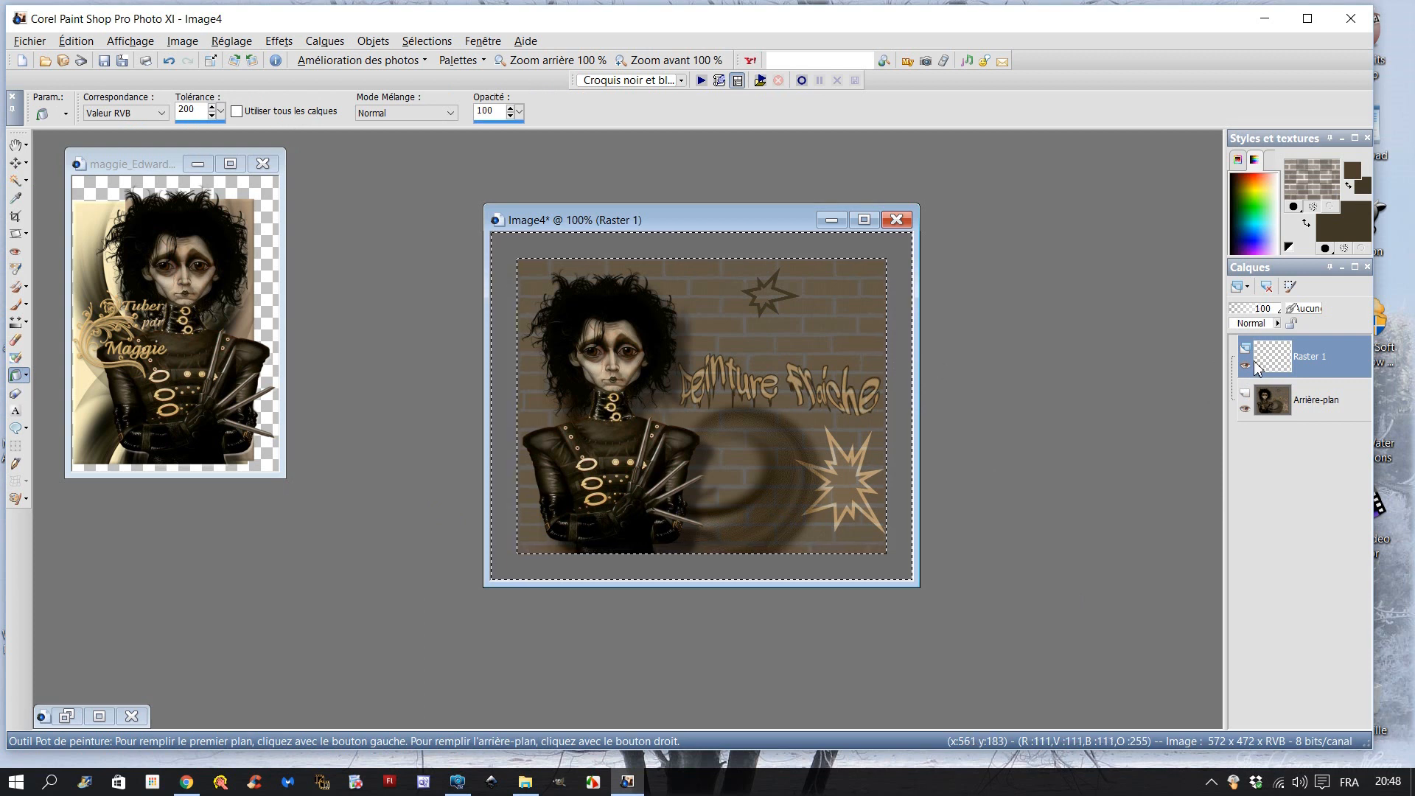
left_click(903, 410)
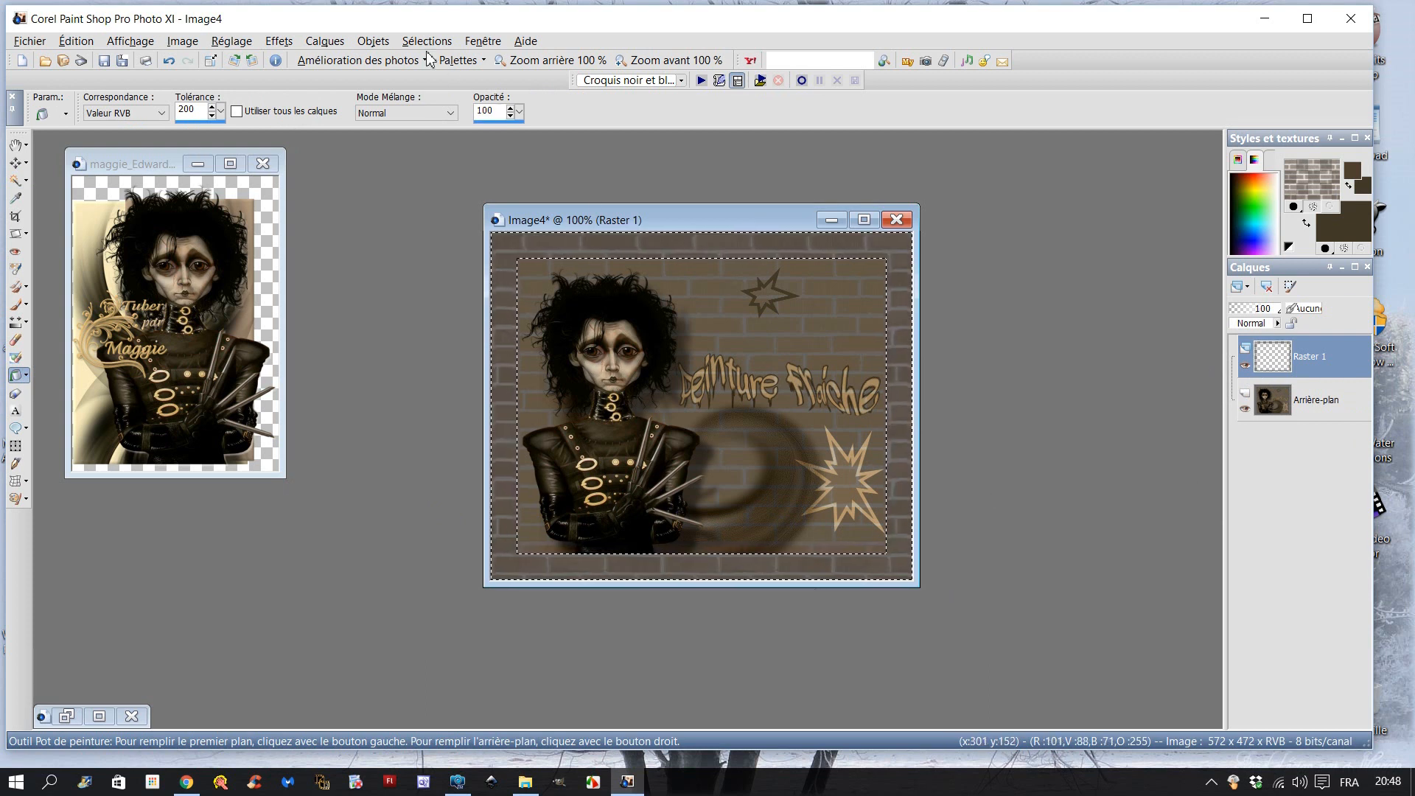
left_click(169, 60)
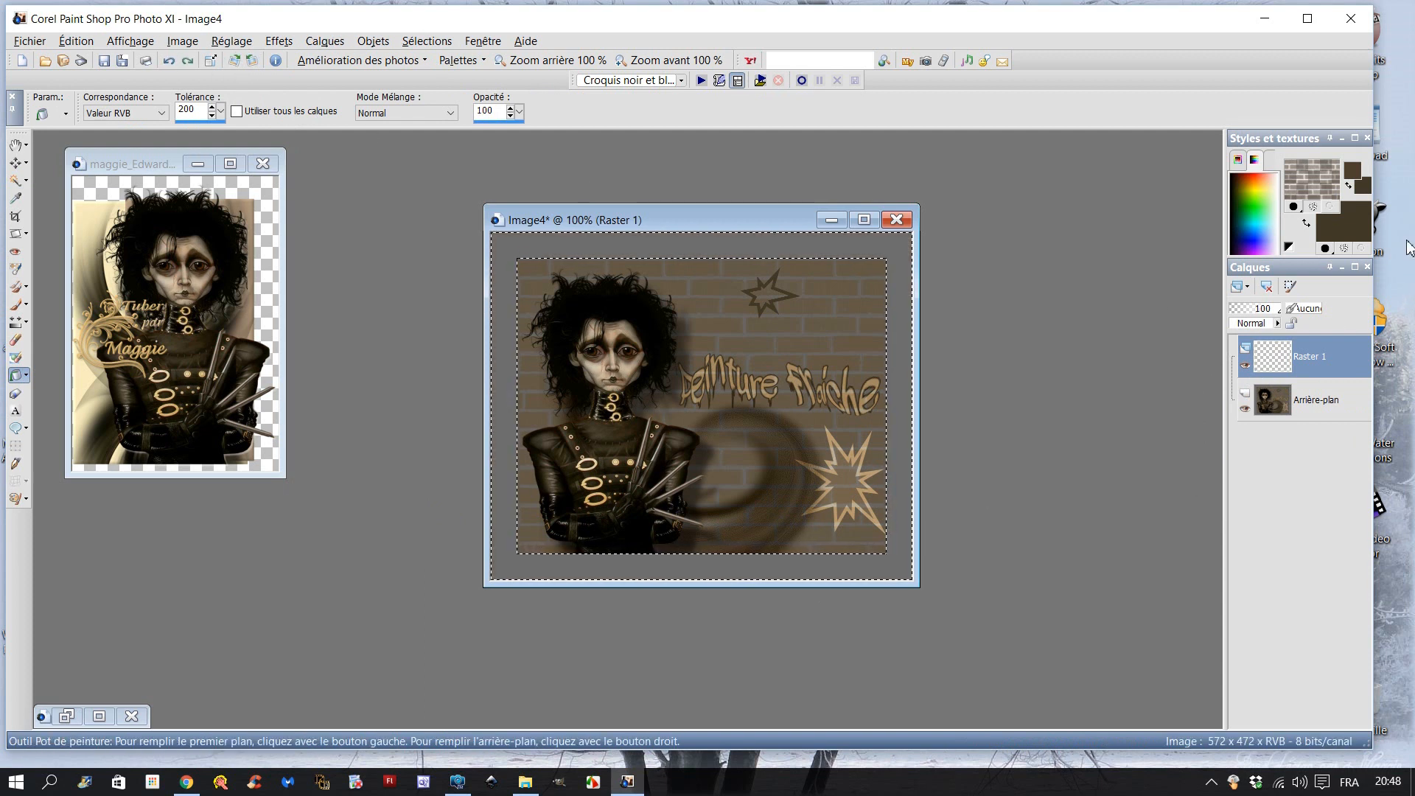
Set the angle of the foreground brick texture to 45
left_click(1311, 190)
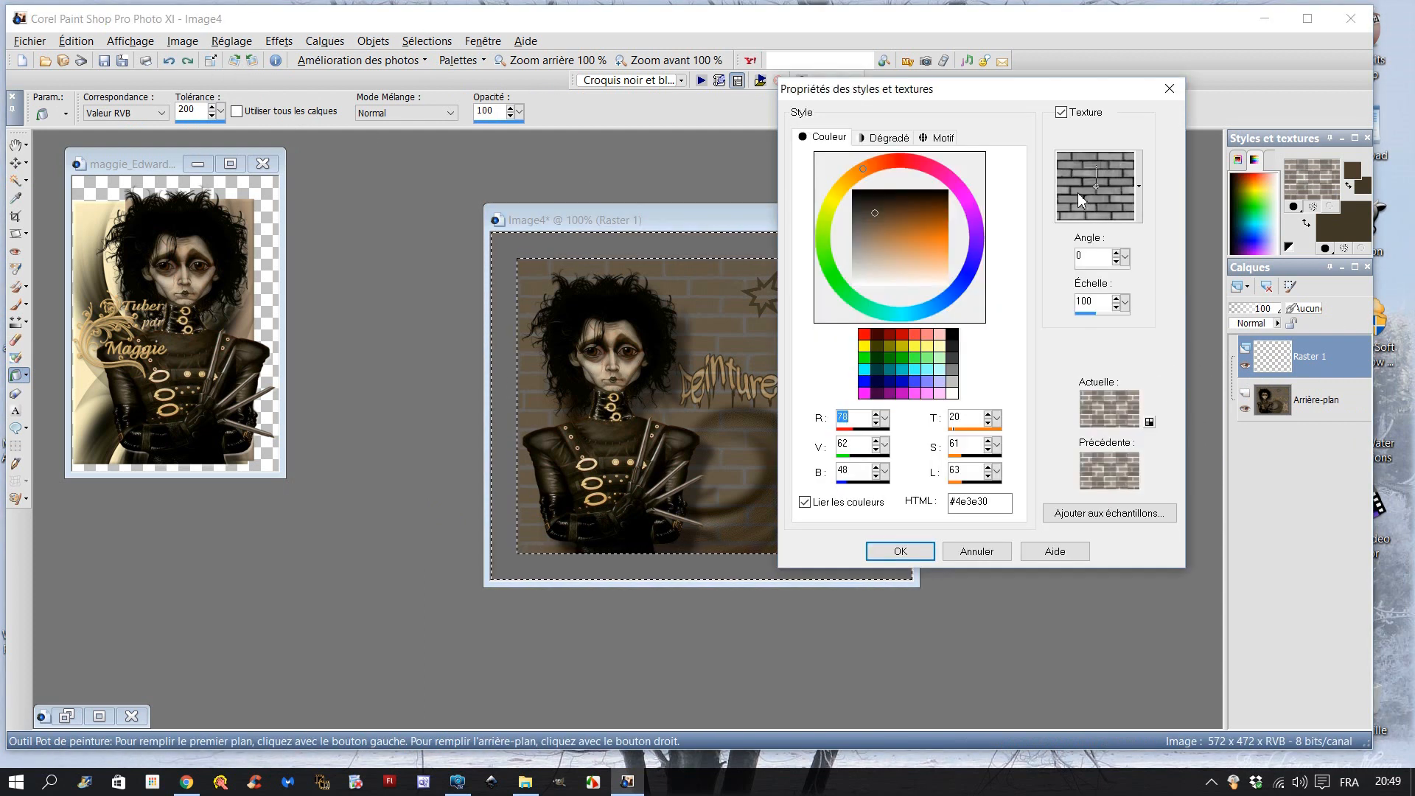
left_click(1089, 256)
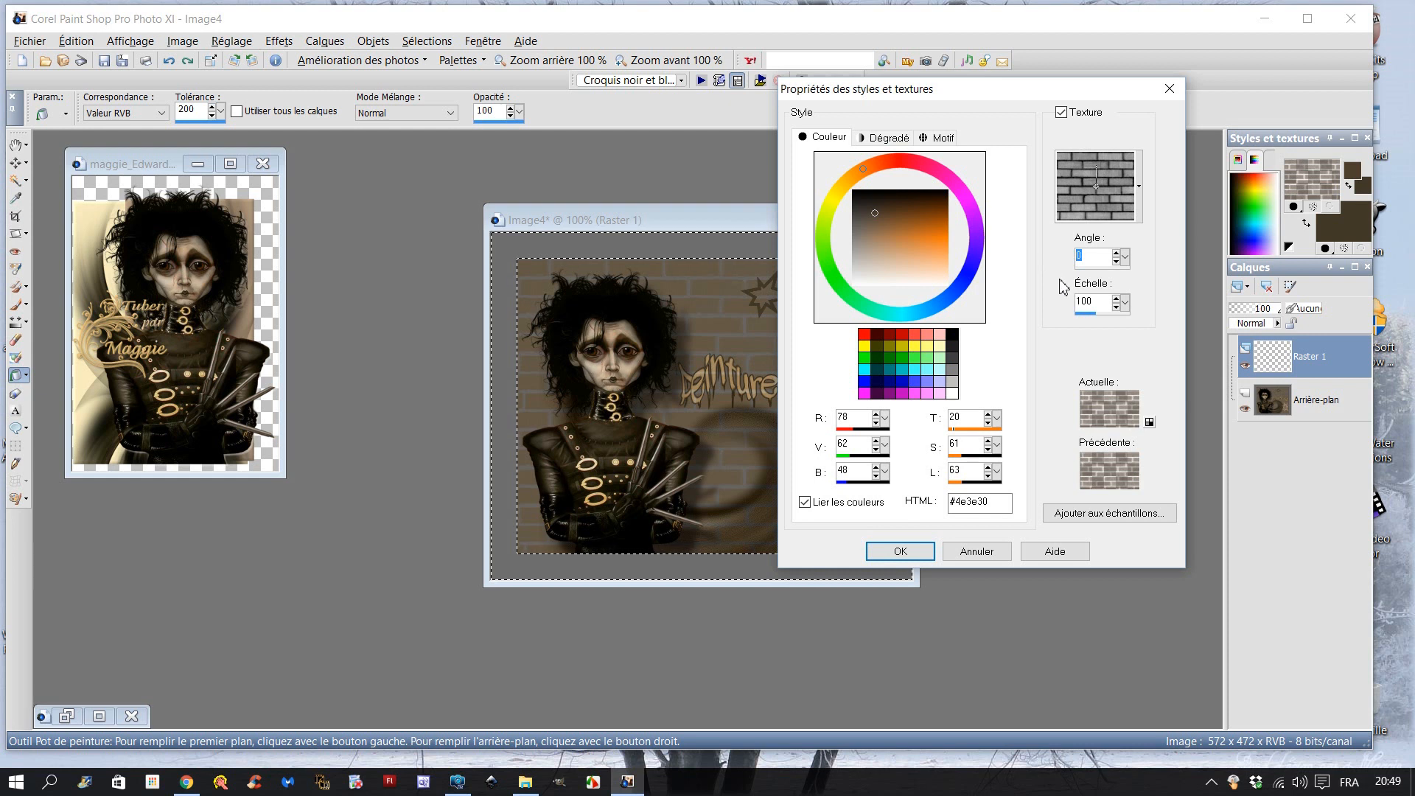
type("45")
left_click(913, 551)
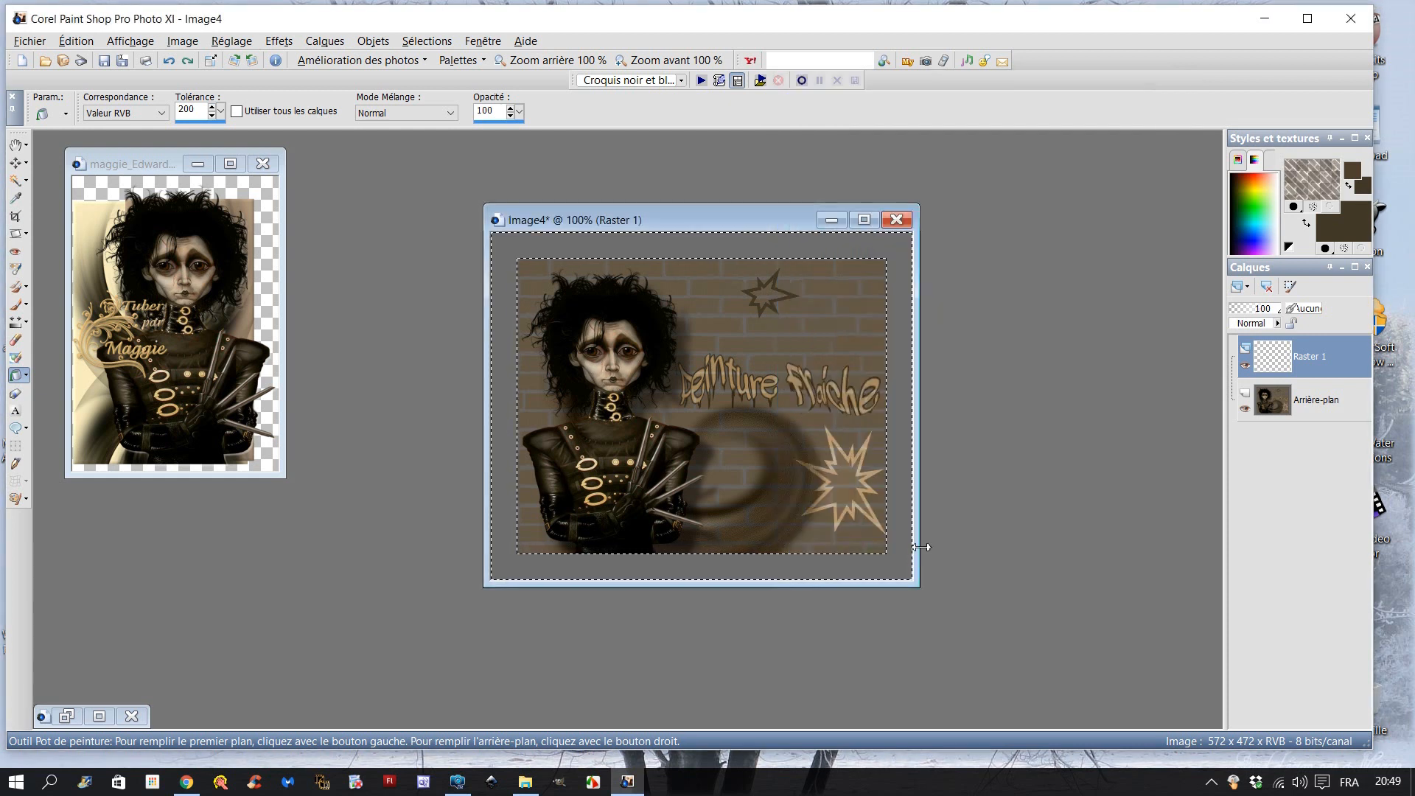
Fill the selected border on the new layer with the angled brick texture and deselect everything
left_click(904, 329)
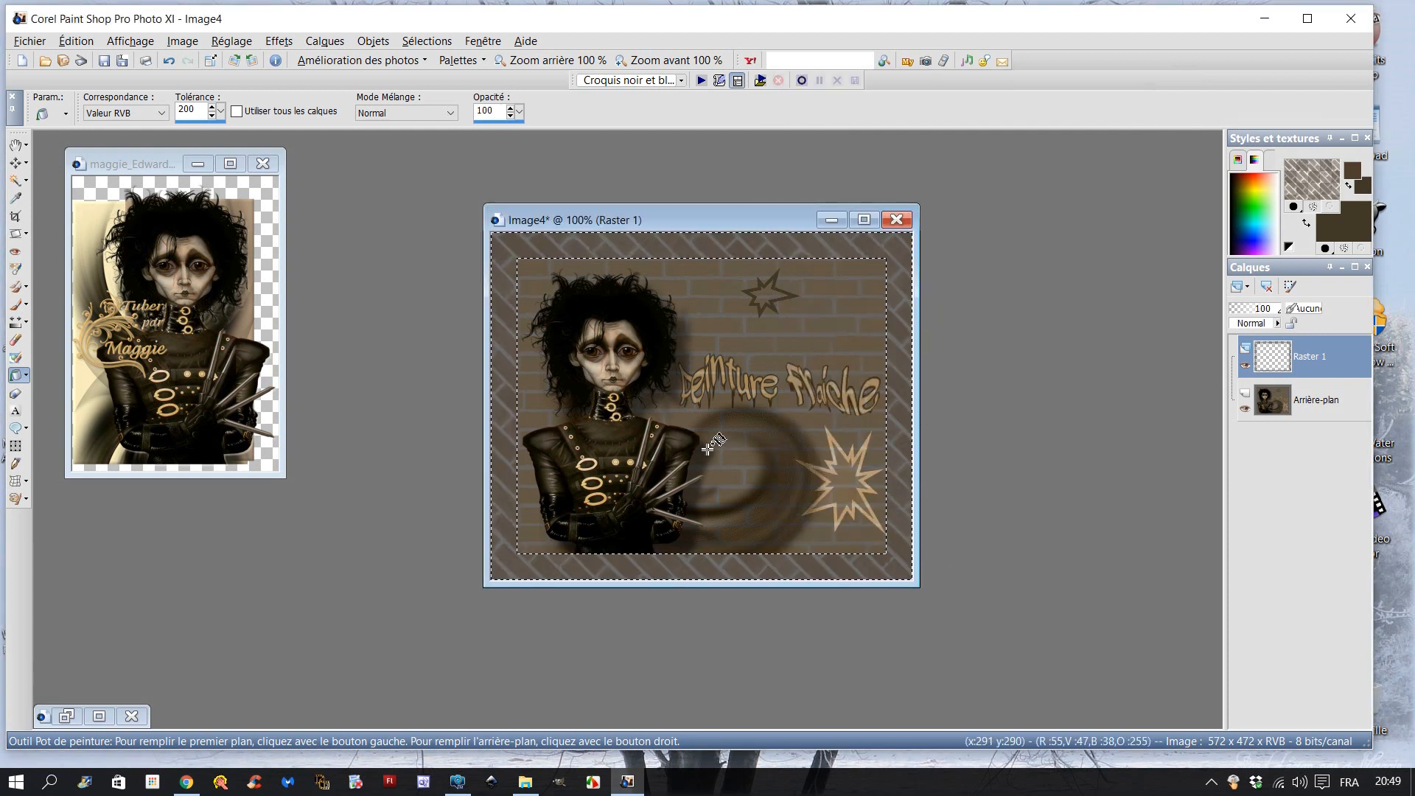
left_click(427, 40)
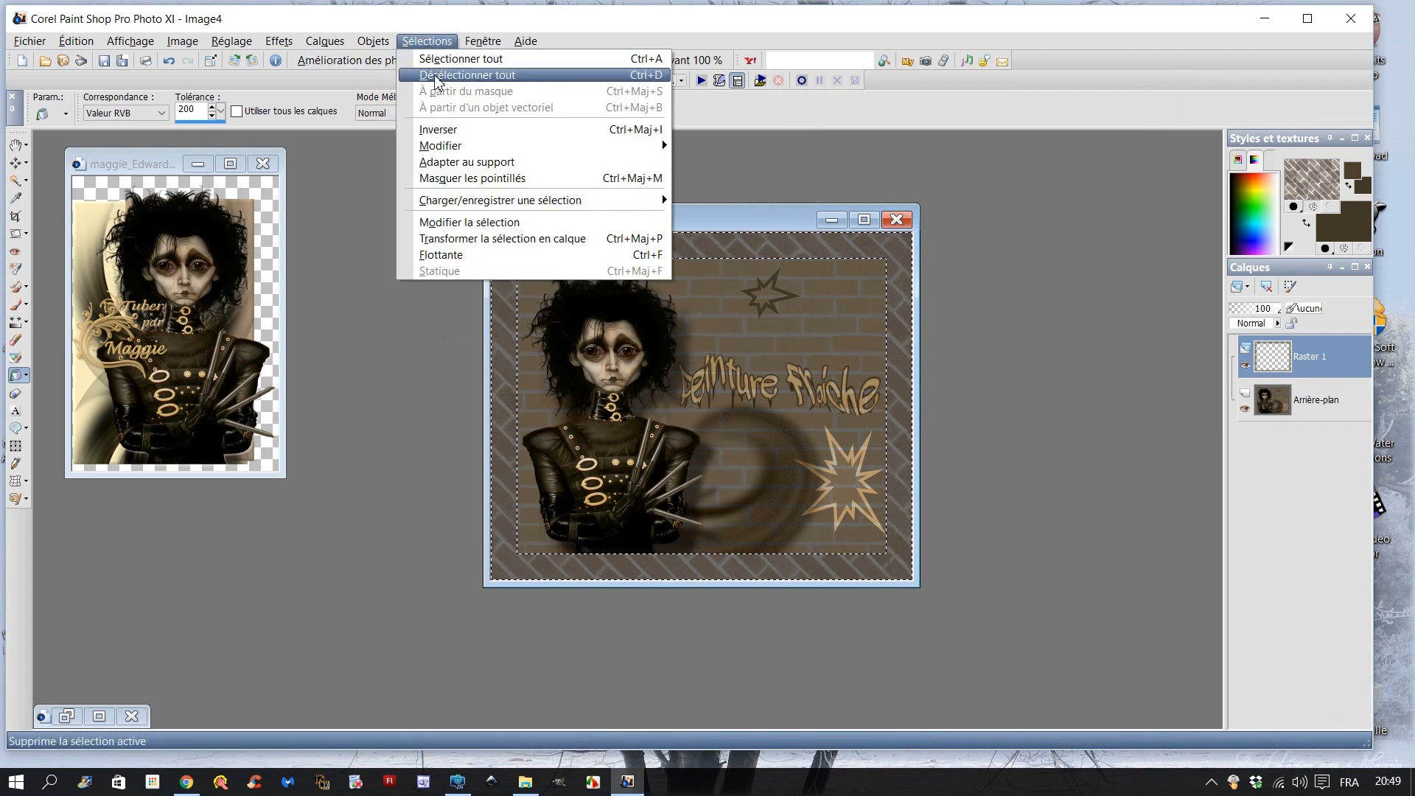
left_click(435, 74)
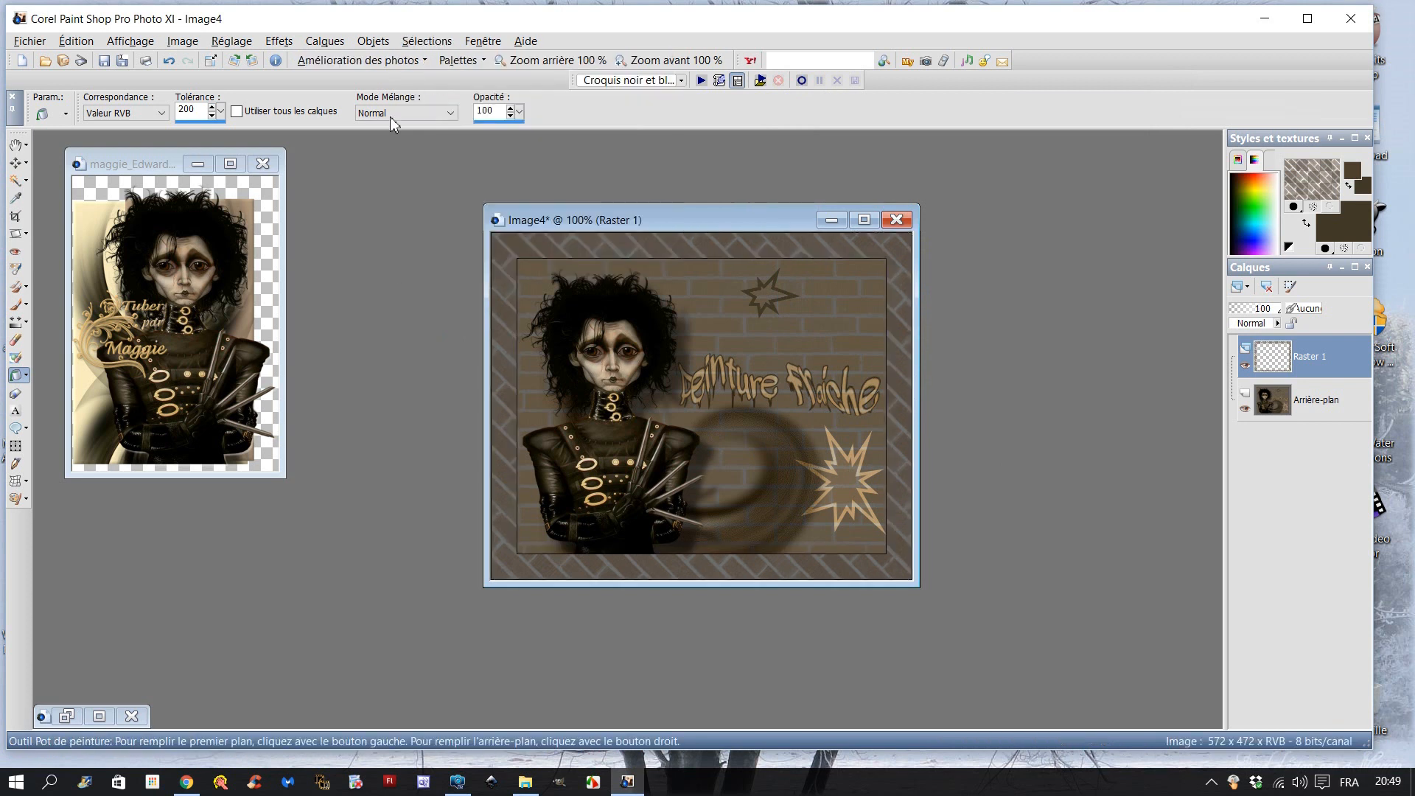
Select the area inside the brick border with the Magic Wand and apply a black Cutout: offsets -5 and -5, opacity 50, blur 5
left_click(14, 182)
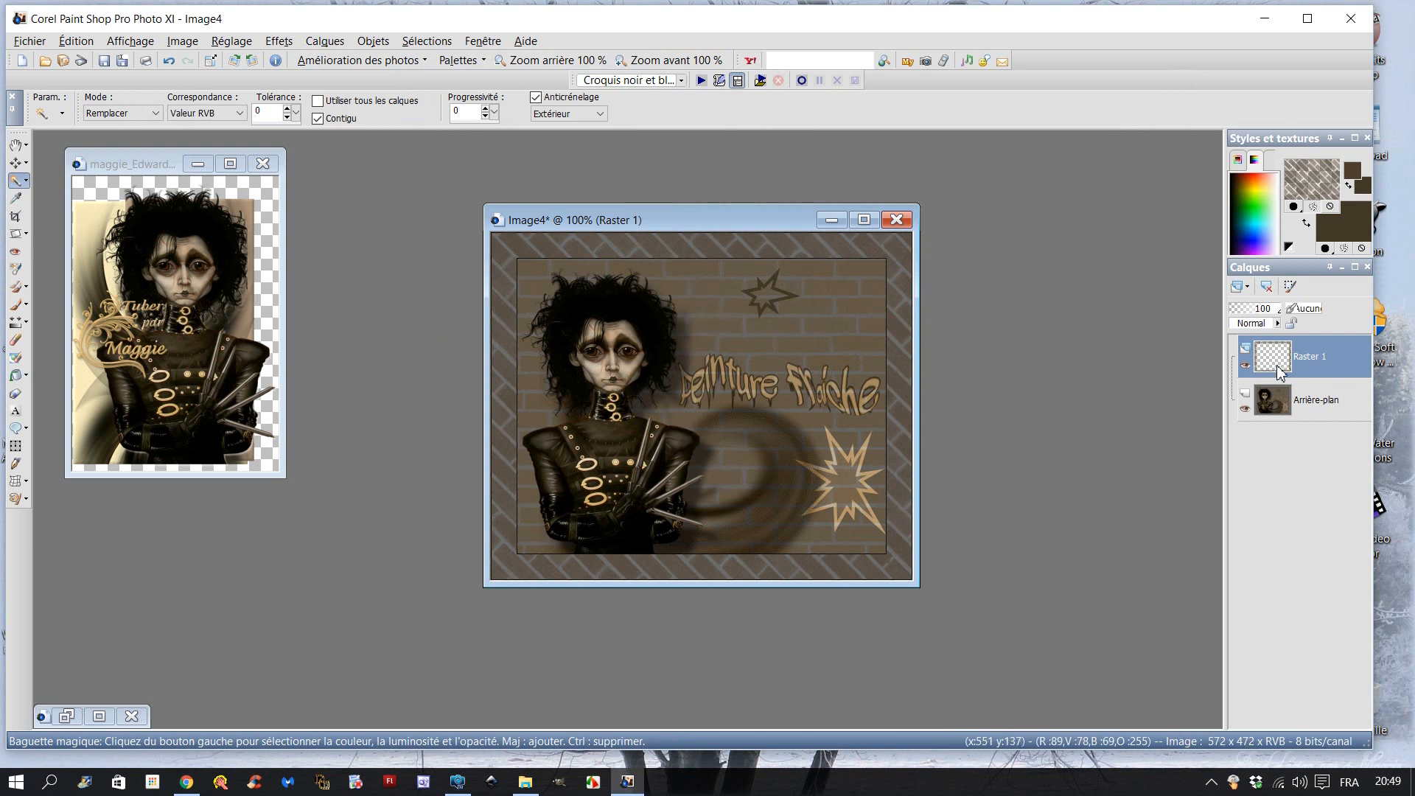
mouse_move(1316, 360)
left_click(673, 378)
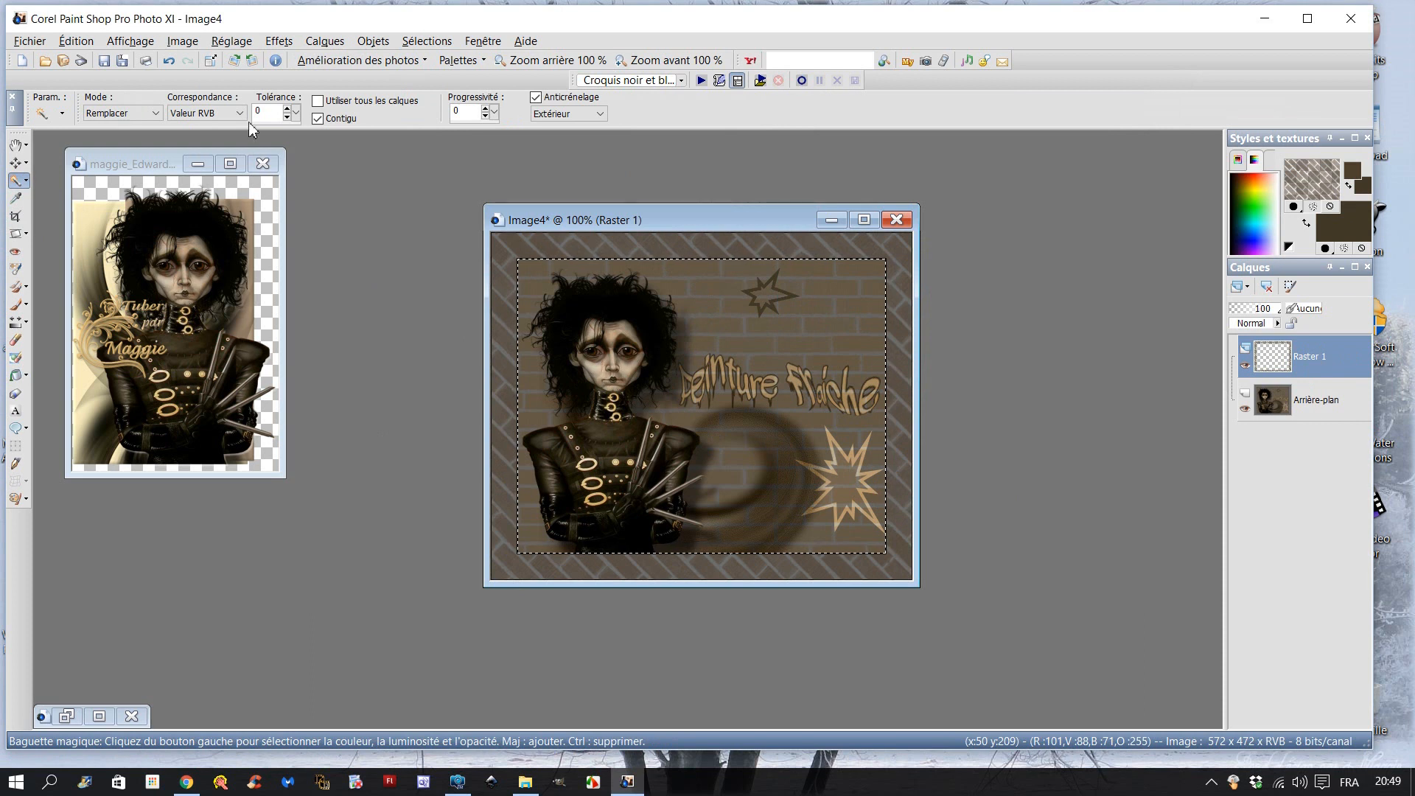
left_click(275, 44)
mouse_move(446, 99)
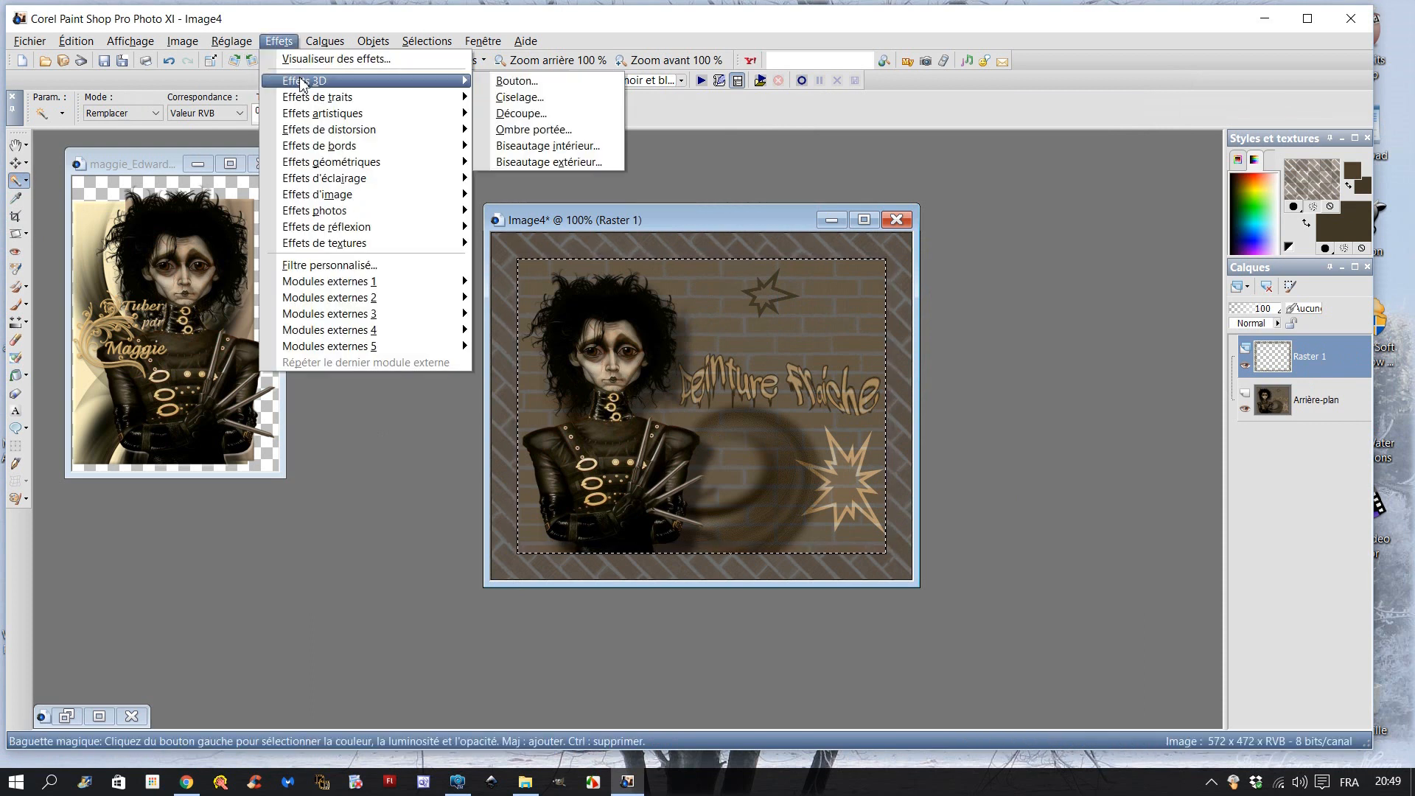
left_click(520, 114)
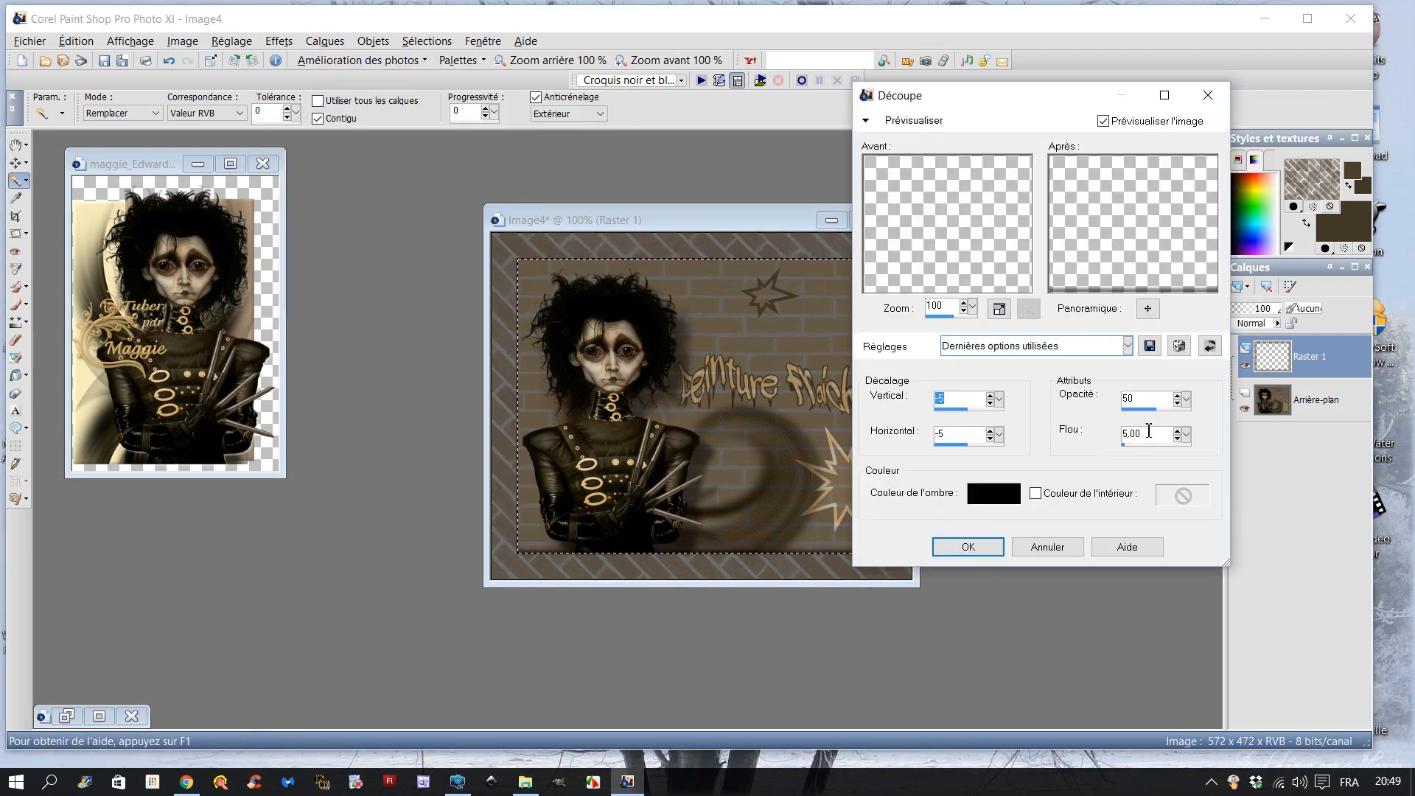
left_click(968, 548)
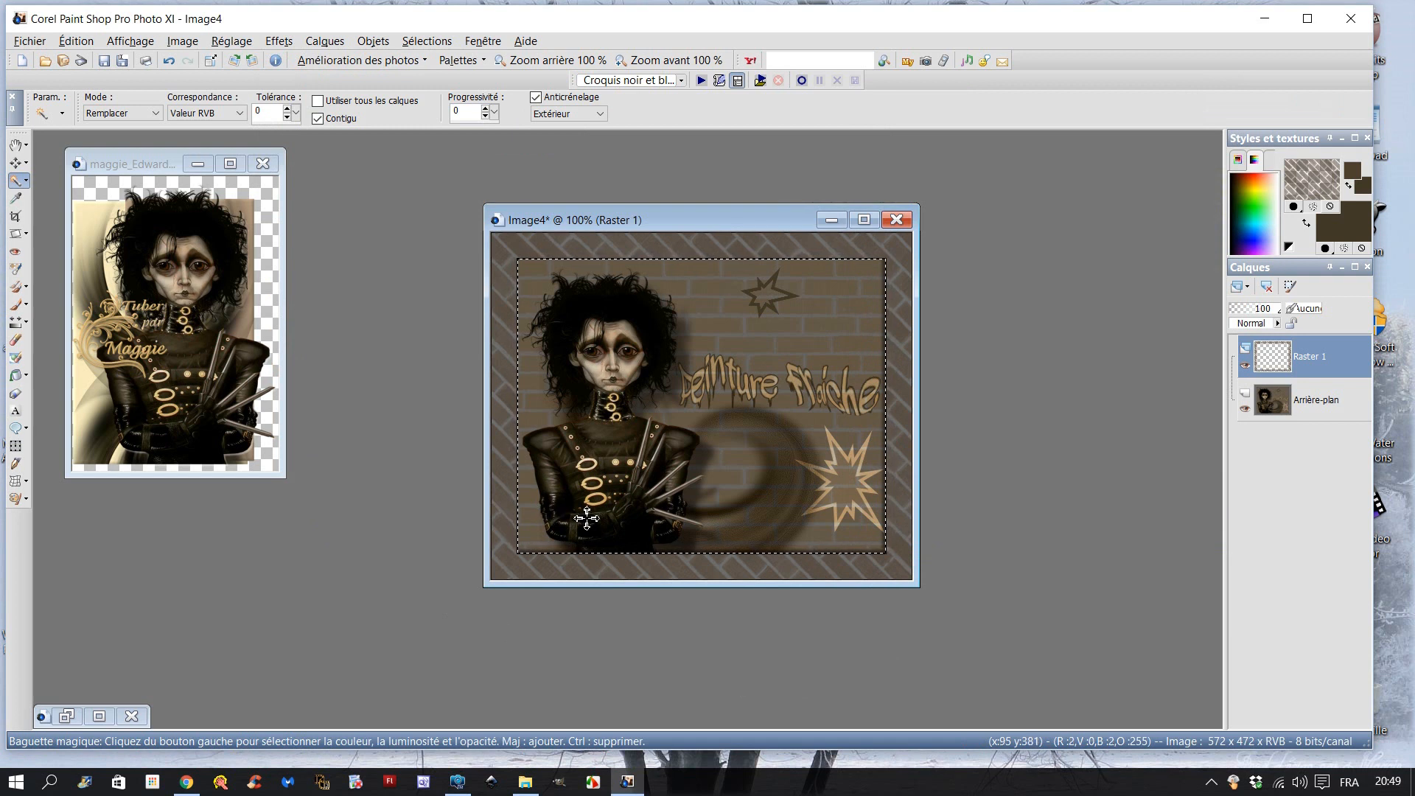
Add another raster layer with default settings, keeping the inner selection, and open the Cutout effect for it
left_click(1241, 286)
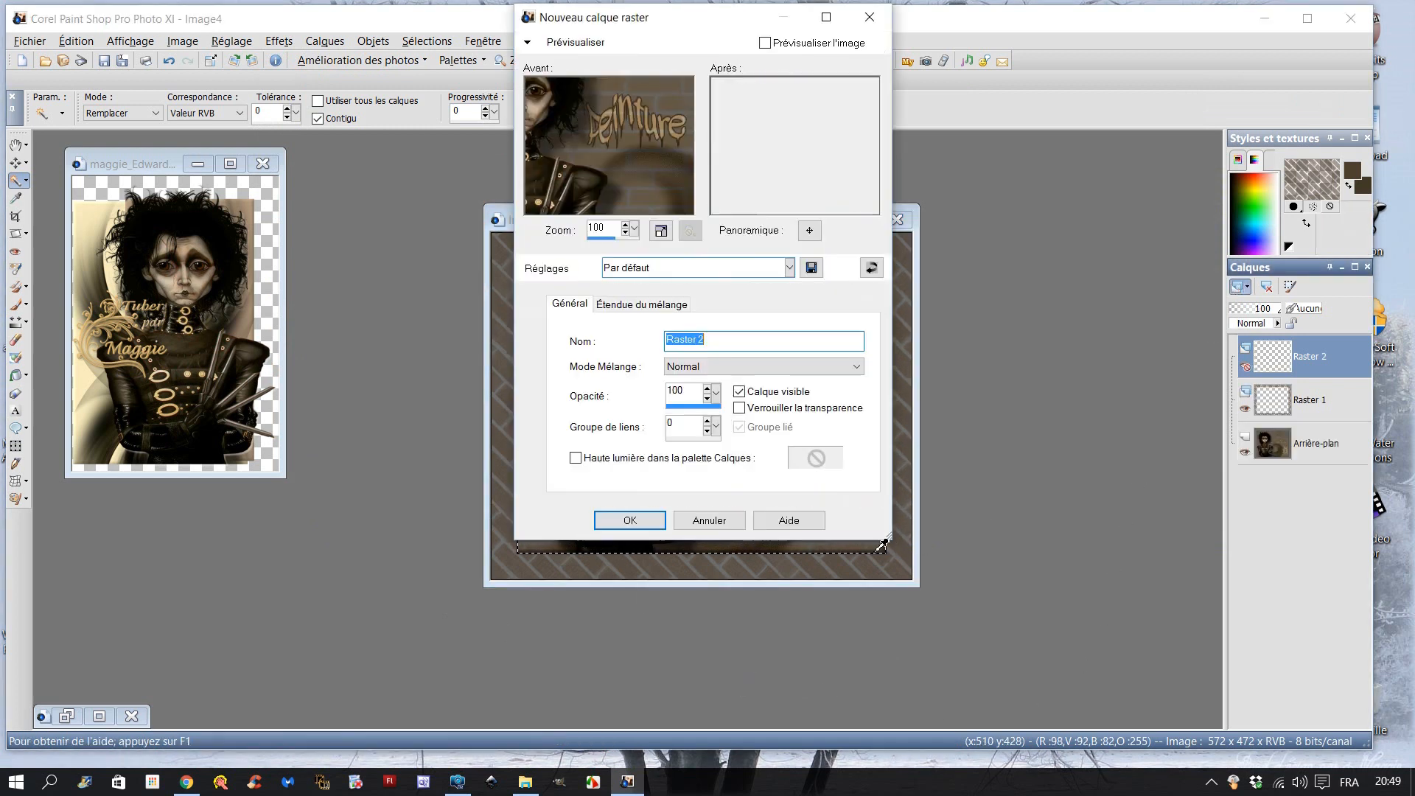
left_click(640, 521)
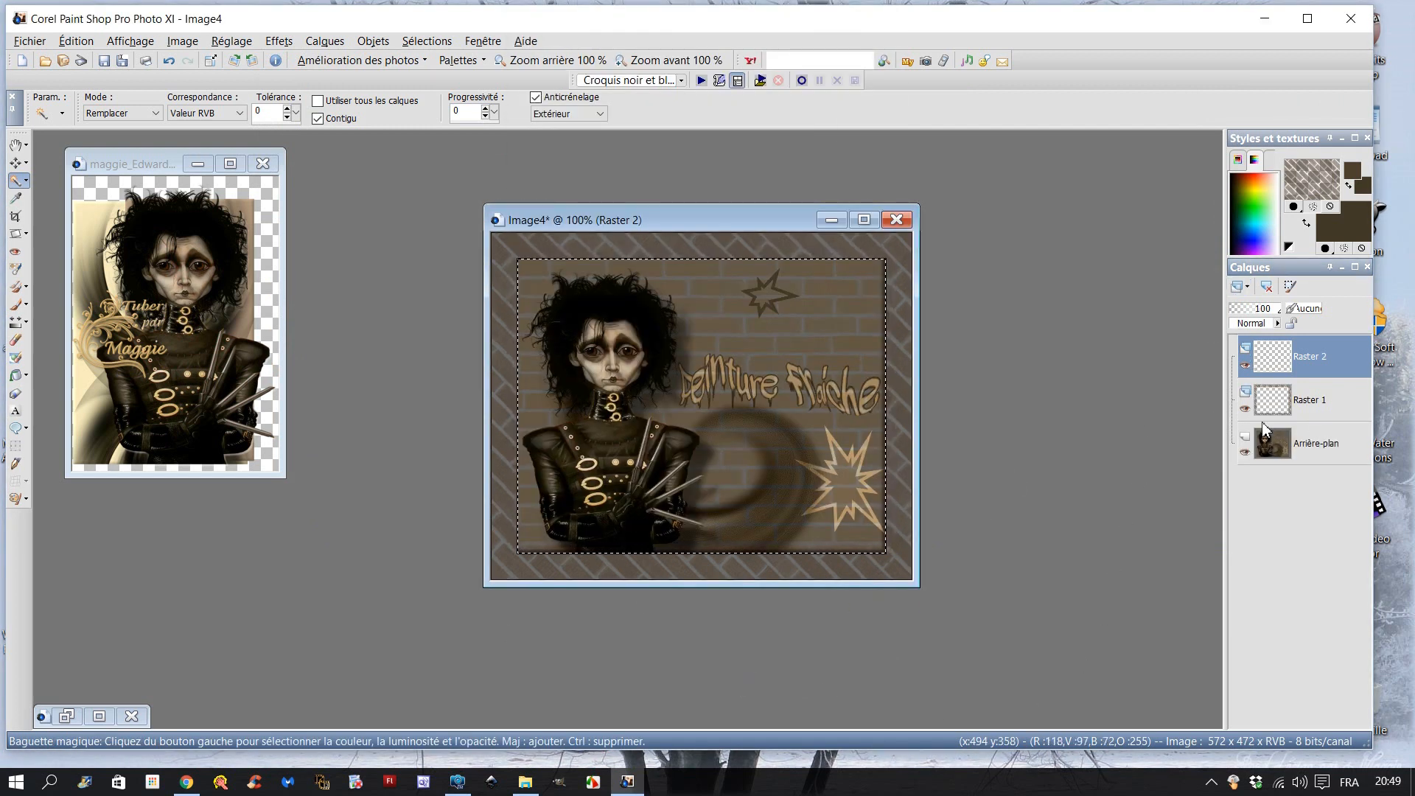
left_click(325, 41)
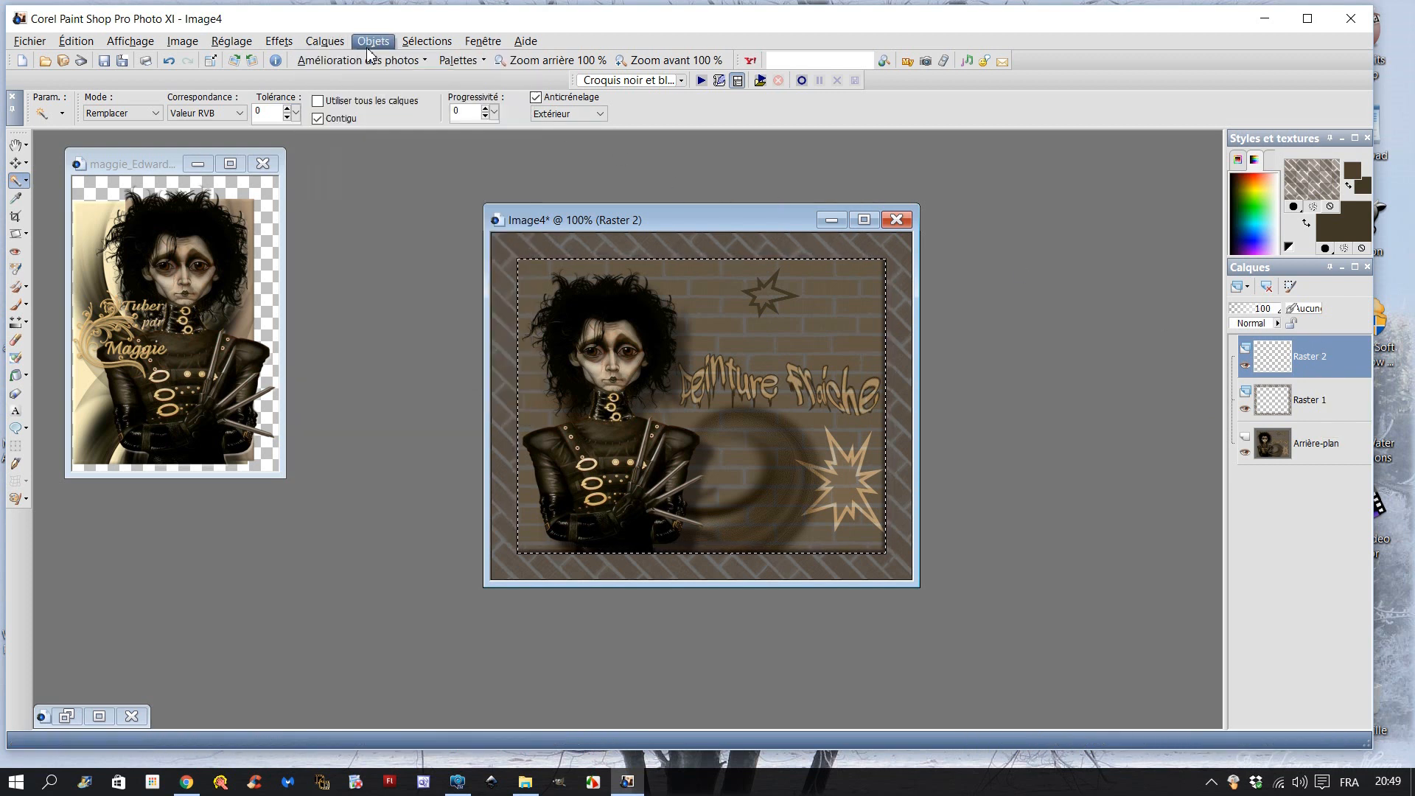
mouse_move(280, 45)
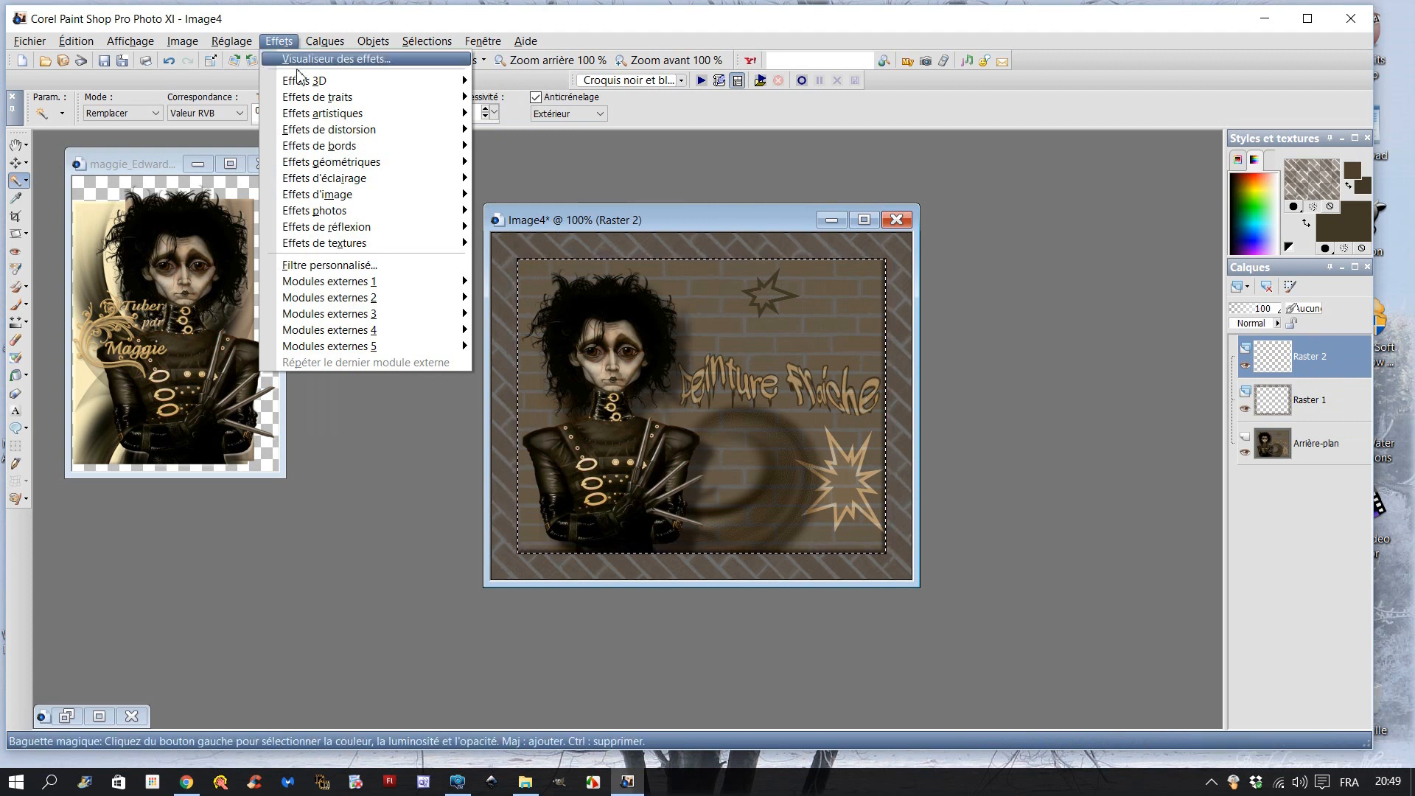
mouse_move(308, 82)
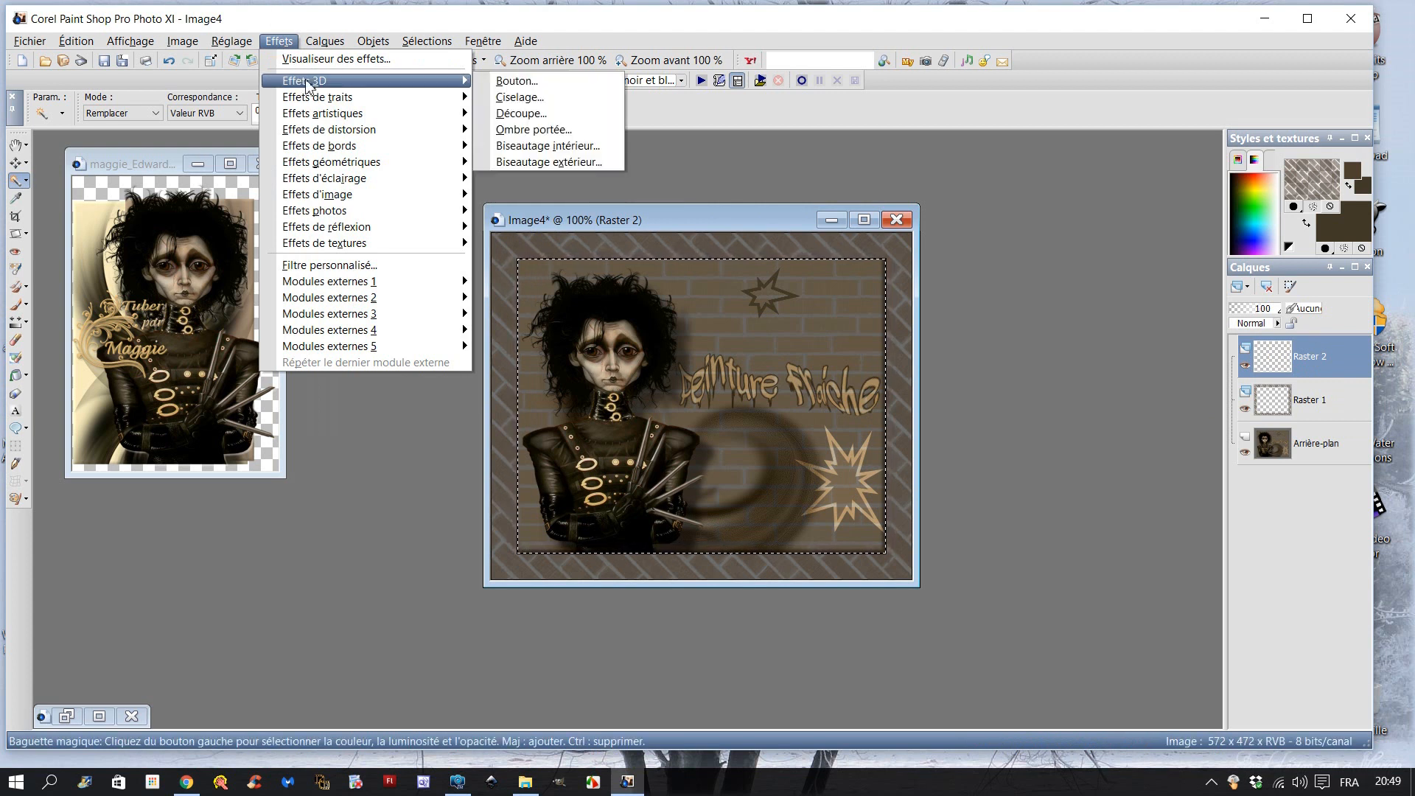
left_click(514, 118)
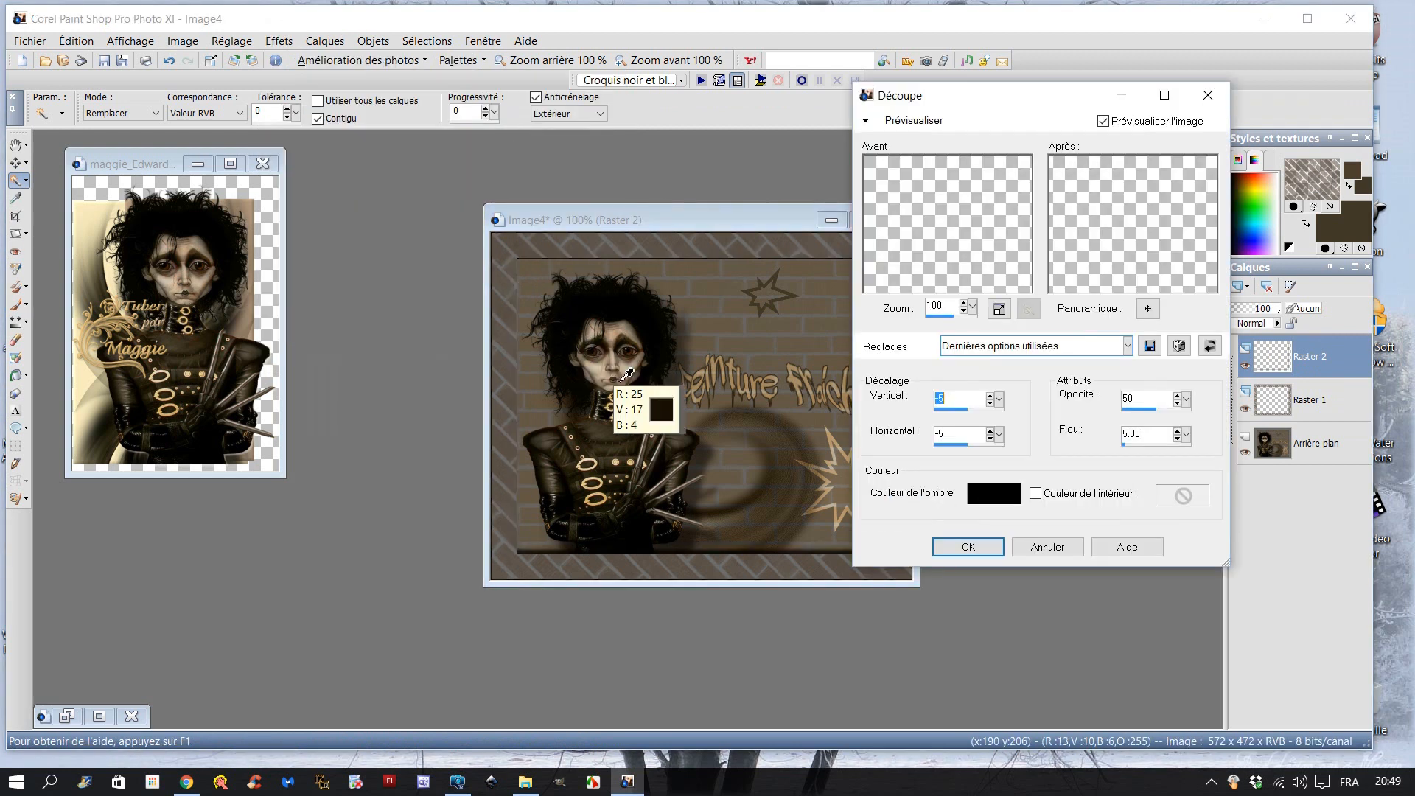
Apply the Cutout with vertical offset 5, a positive horizontal offset, opacity 50, blur 5 and black shadow, and remove the selection
left_click(991, 395)
left_click(991, 396)
left_click(991, 396)
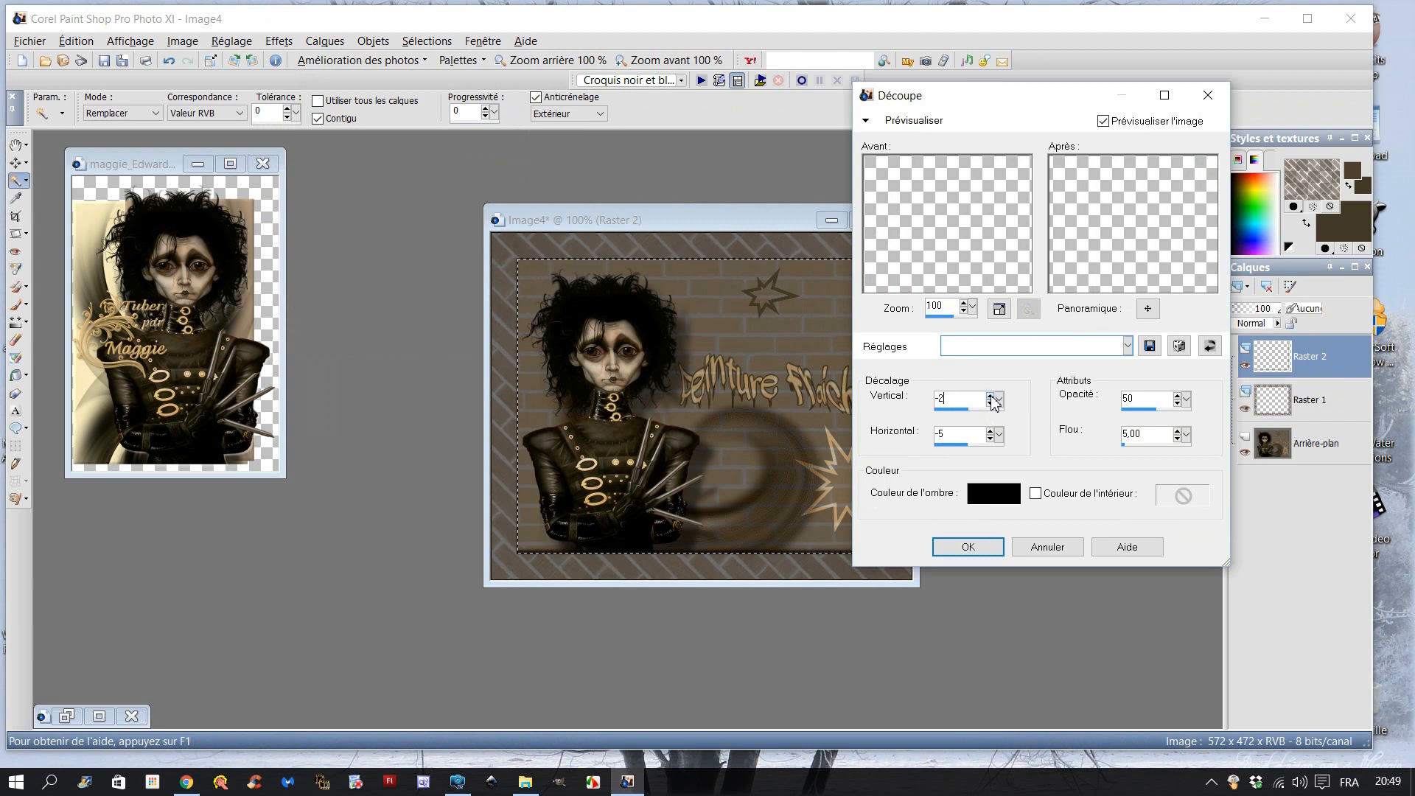
left_click(991, 396)
left_click(991, 396)
left_click(991, 396)
left_click(991, 395)
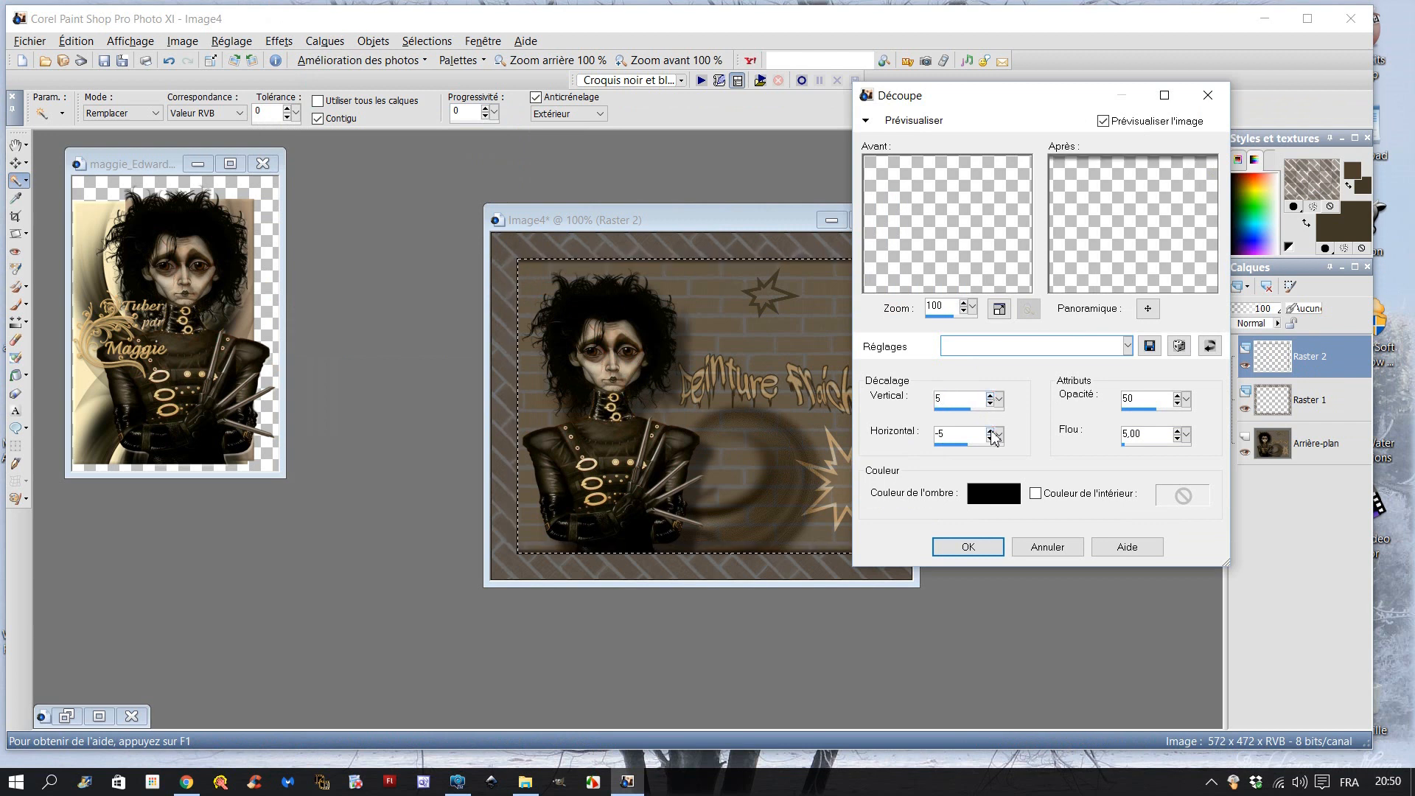
left_click(991, 432)
left_click(990, 432)
left_click(991, 432)
left_click(991, 432)
left_click(990, 432)
left_click(991, 432)
left_click(991, 432)
left_click(991, 432)
left_click(969, 547)
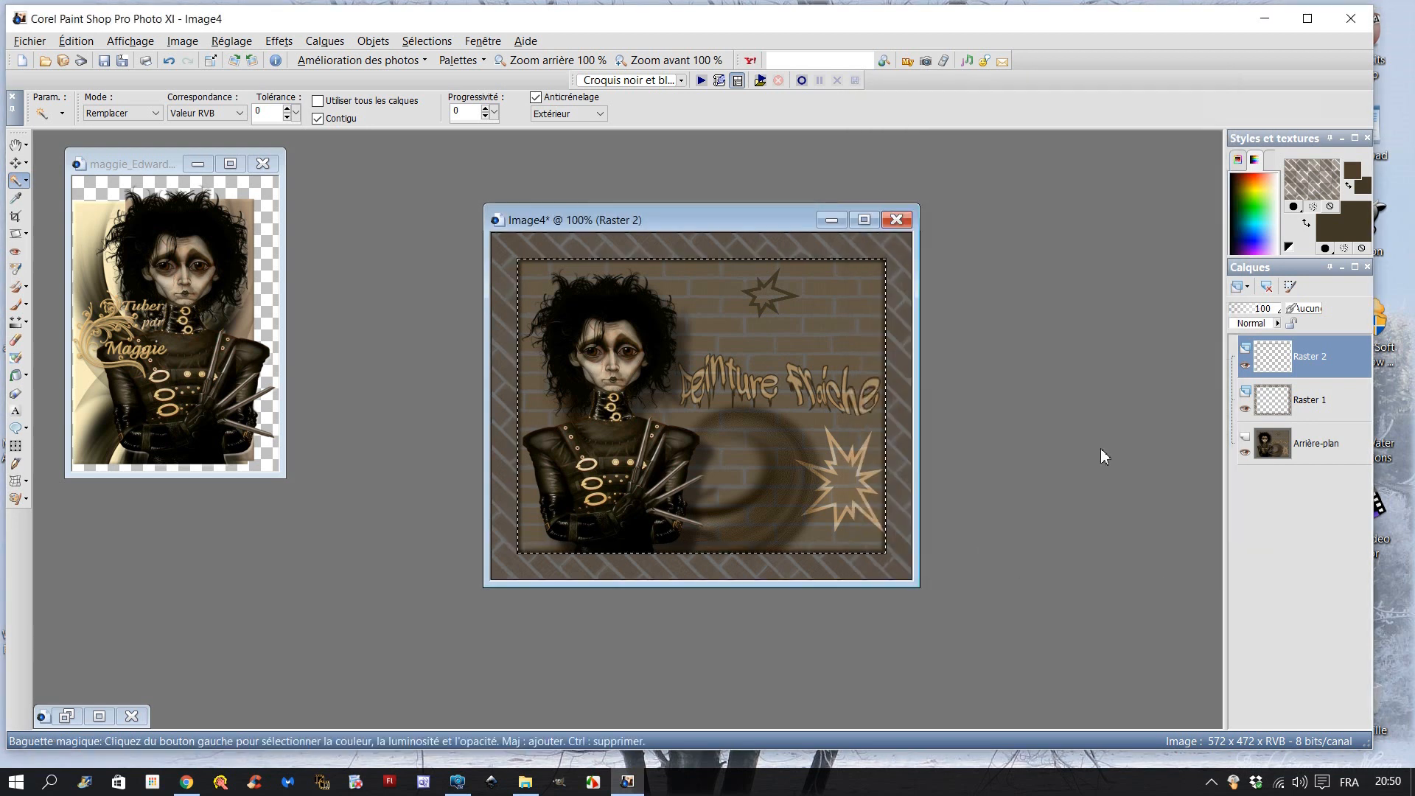
left_click(416, 42)
left_click(433, 74)
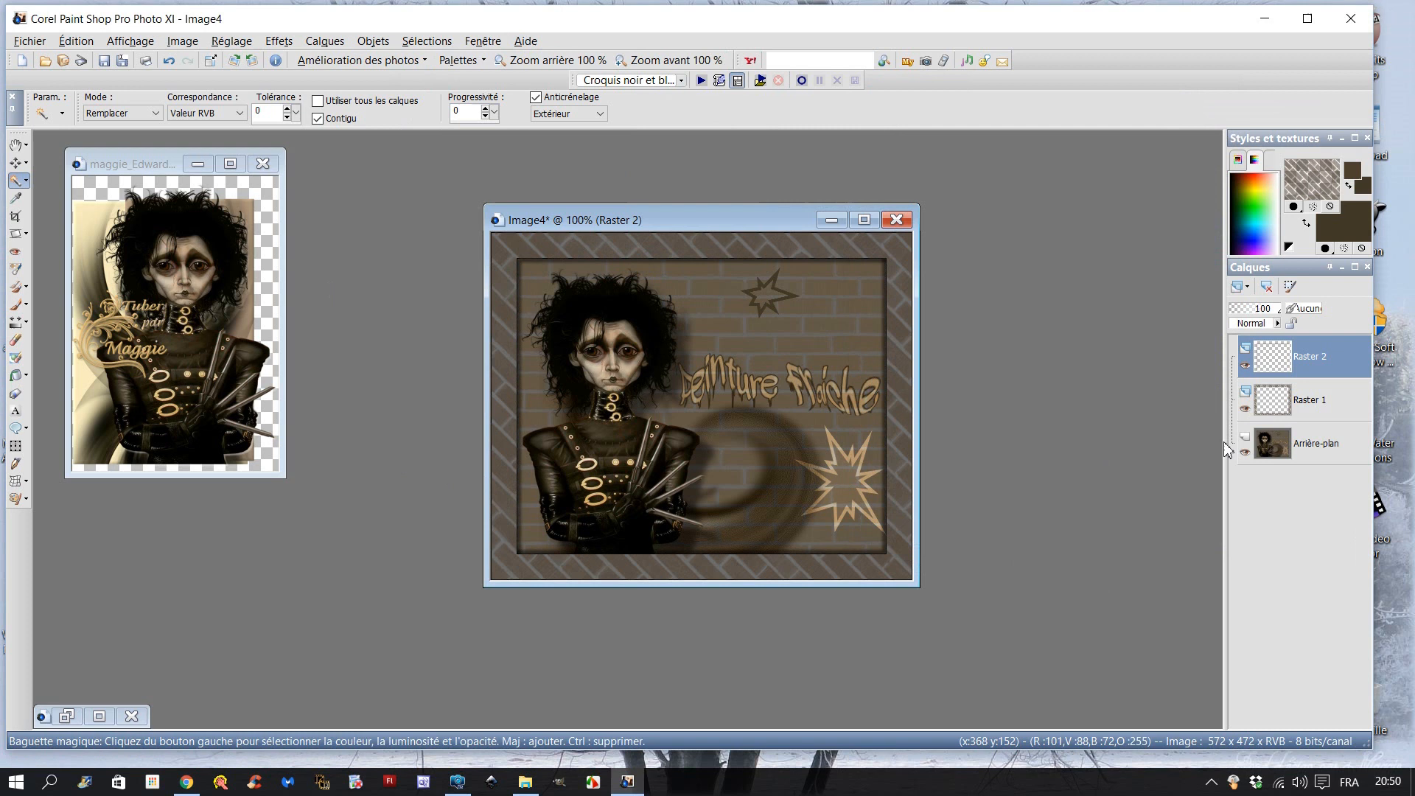
Colorize the brick border layer Raster 1 with hue 24 and saturation 80
left_click(1321, 407)
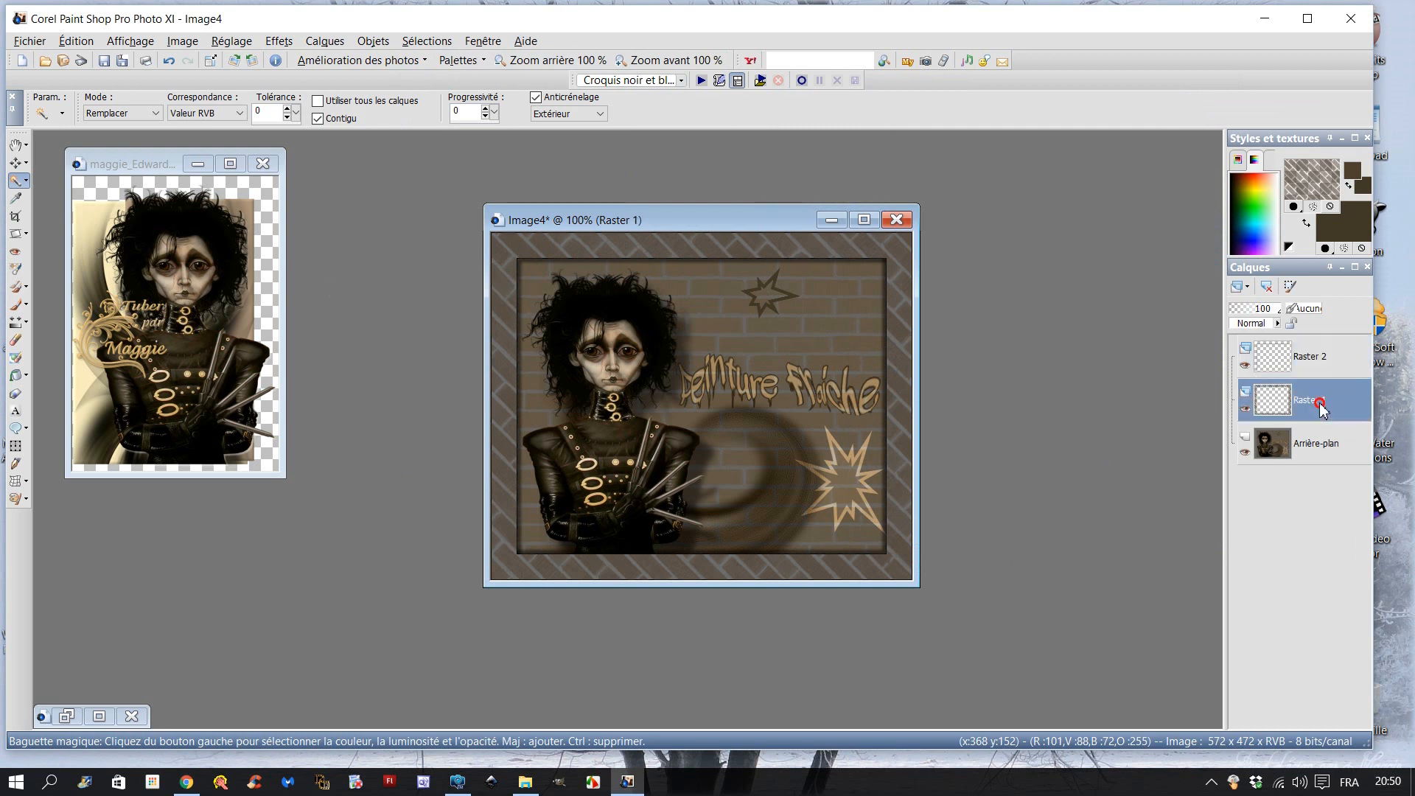
left_click(224, 43)
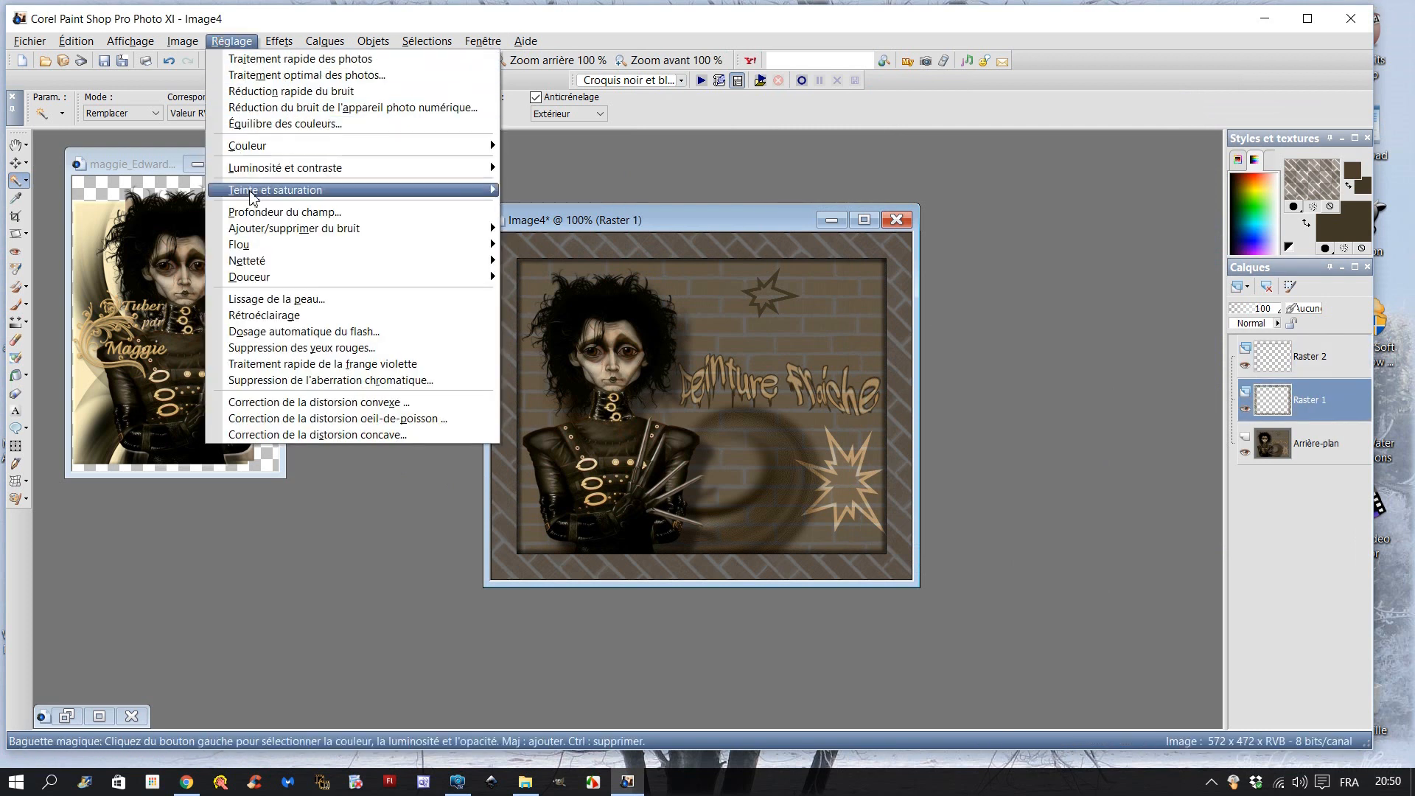
mouse_move(402, 202)
left_click(549, 190)
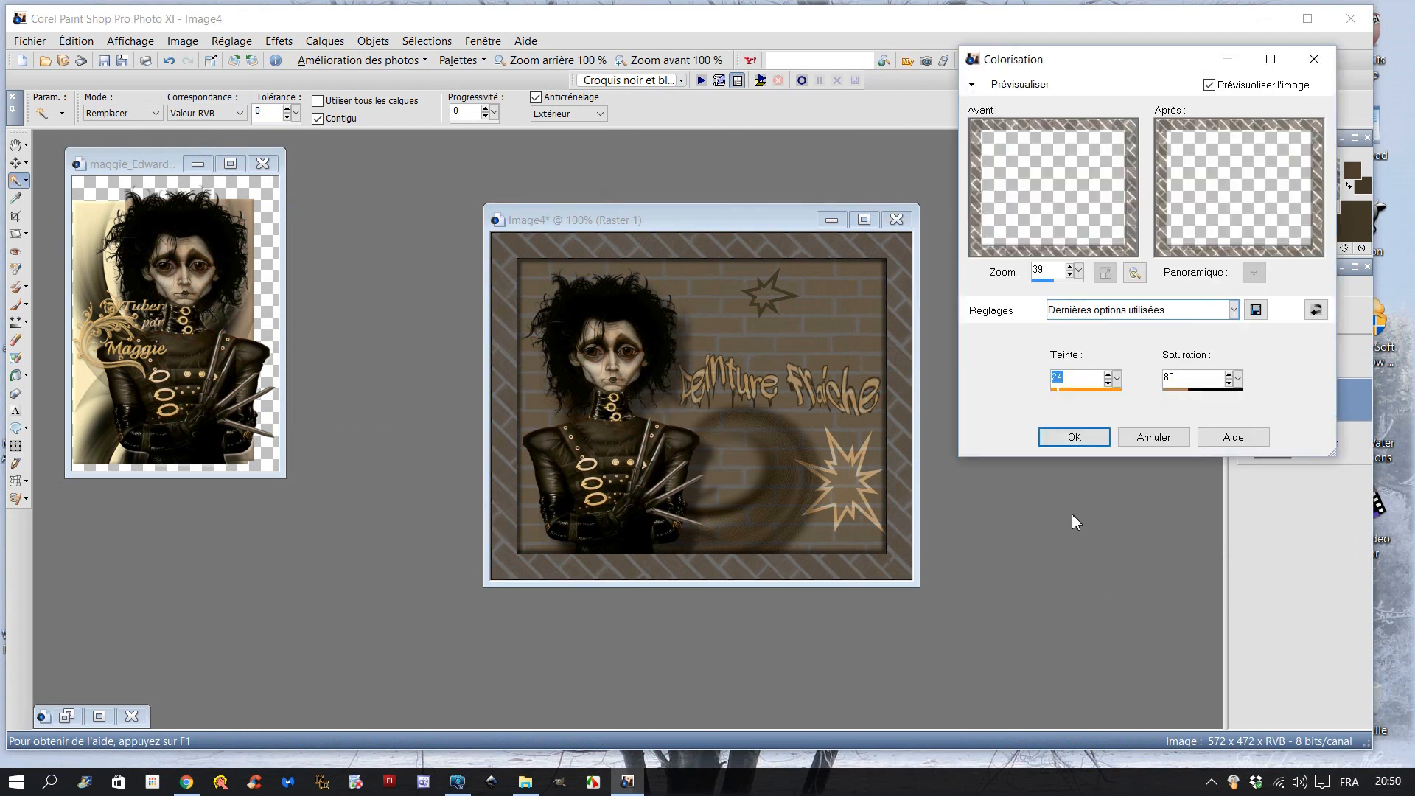
left_click(1075, 437)
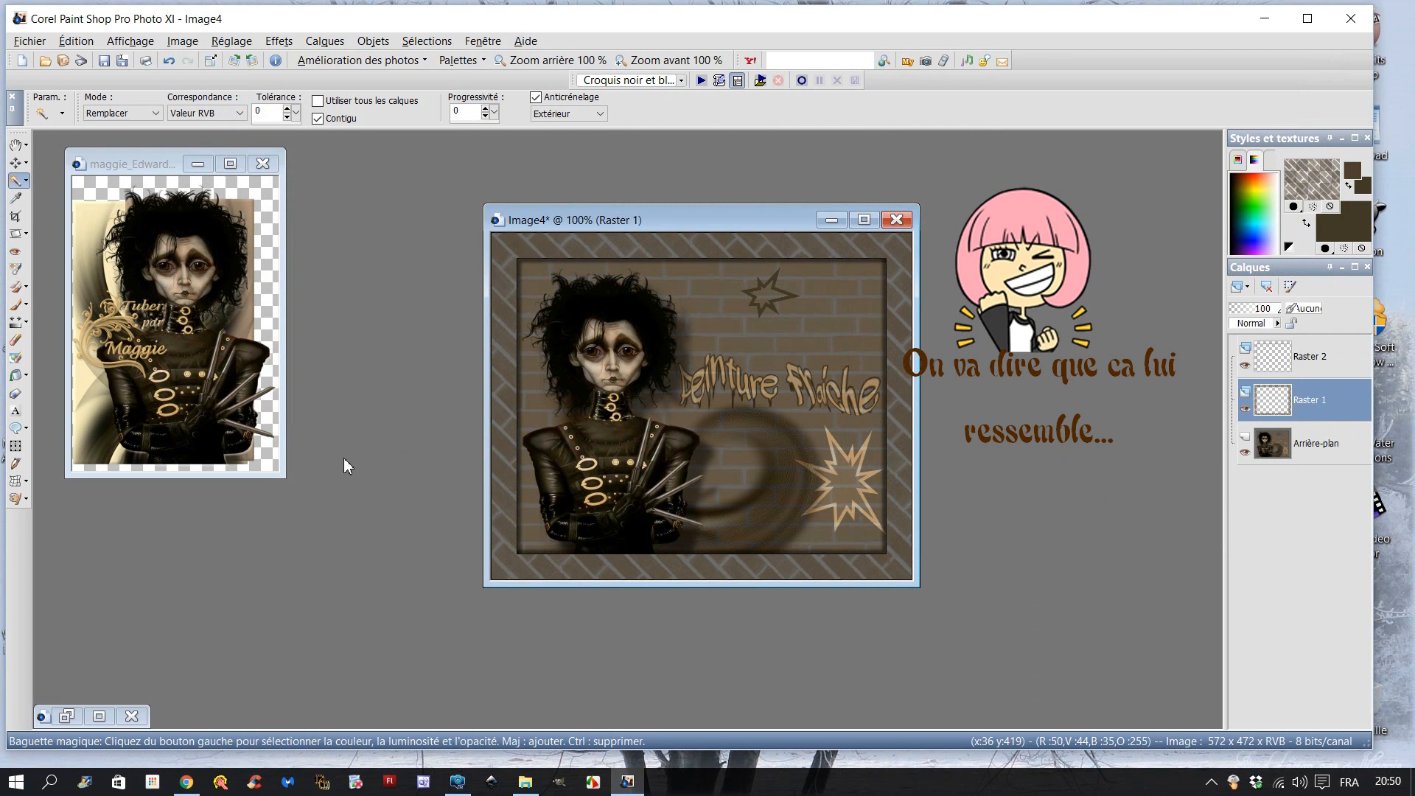
Restore the reference image maggie_Cours11ChezKiri.jpg at a reduced zoom and place the composition window beside it to compare the two
left_click_drag(687, 221, 620, 194)
left_click(67, 716)
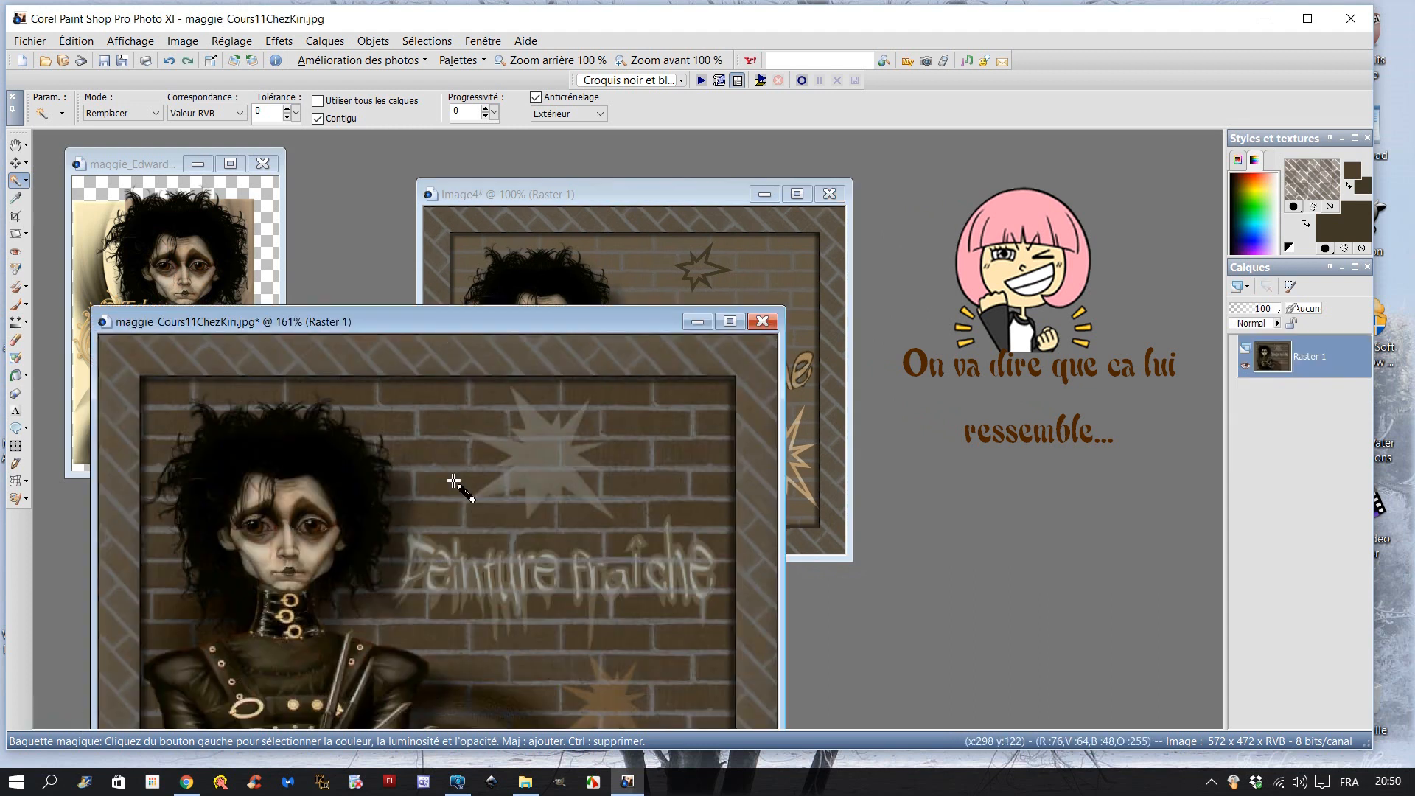
scroll(464, 404, "down", 3)
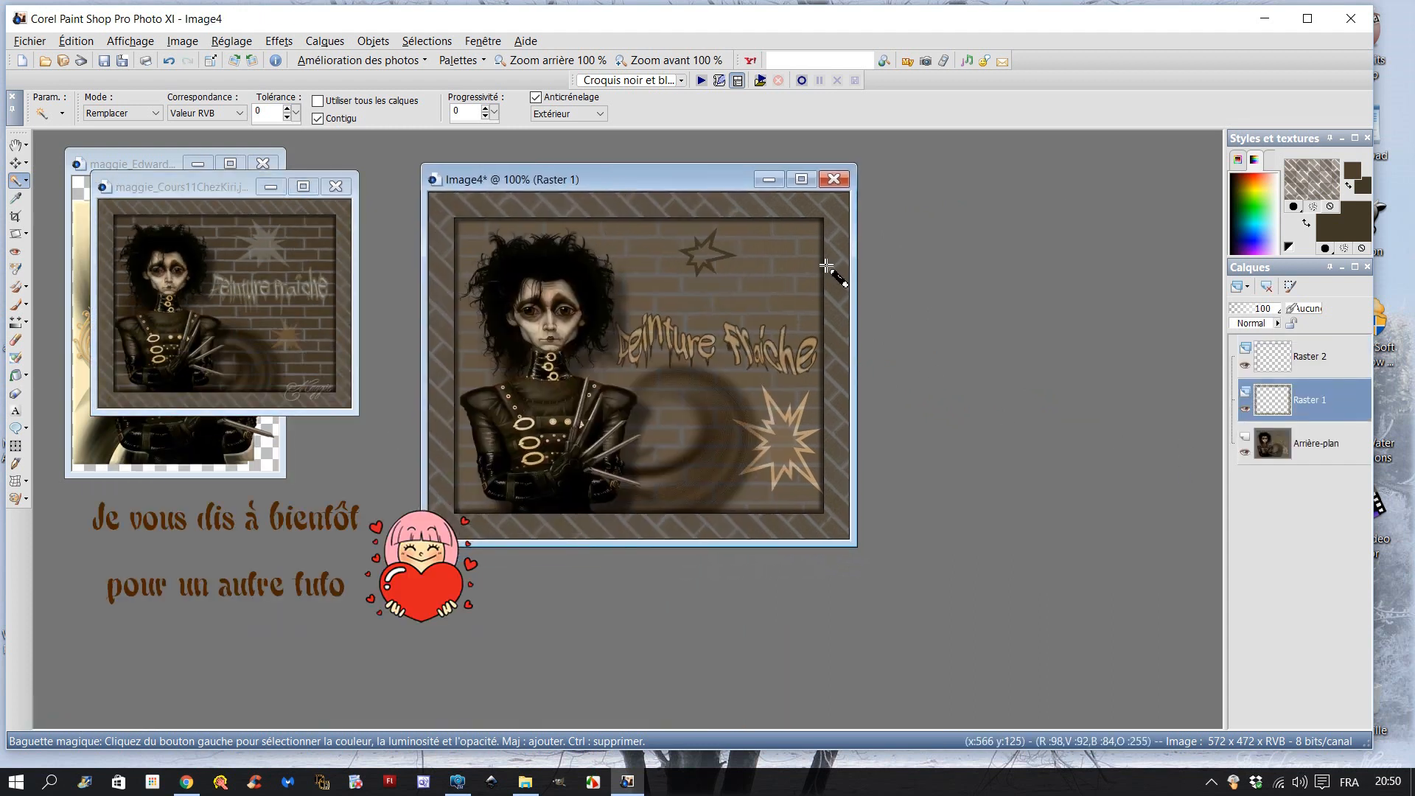
left_click(729, 173)
left_click_drag(731, 177, 744, 175)
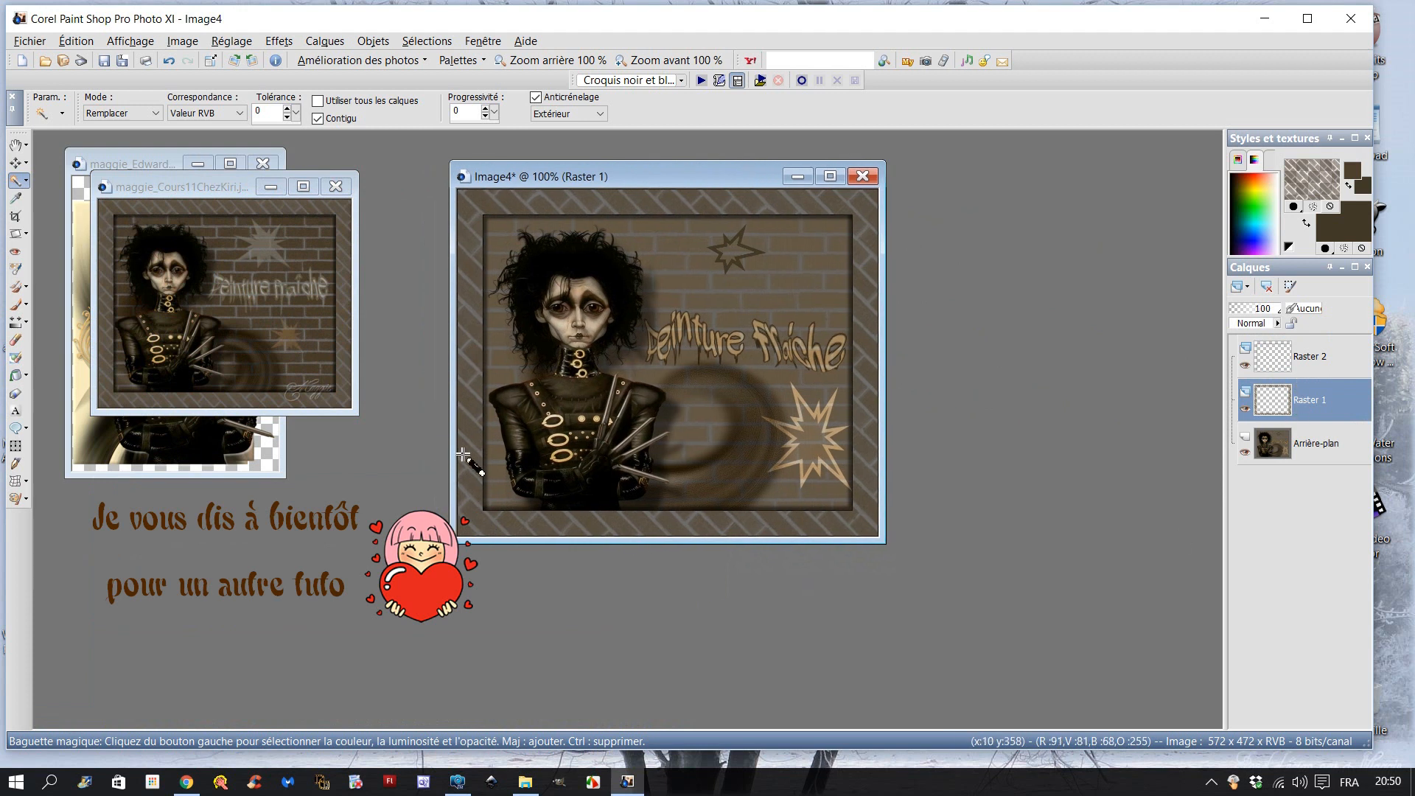